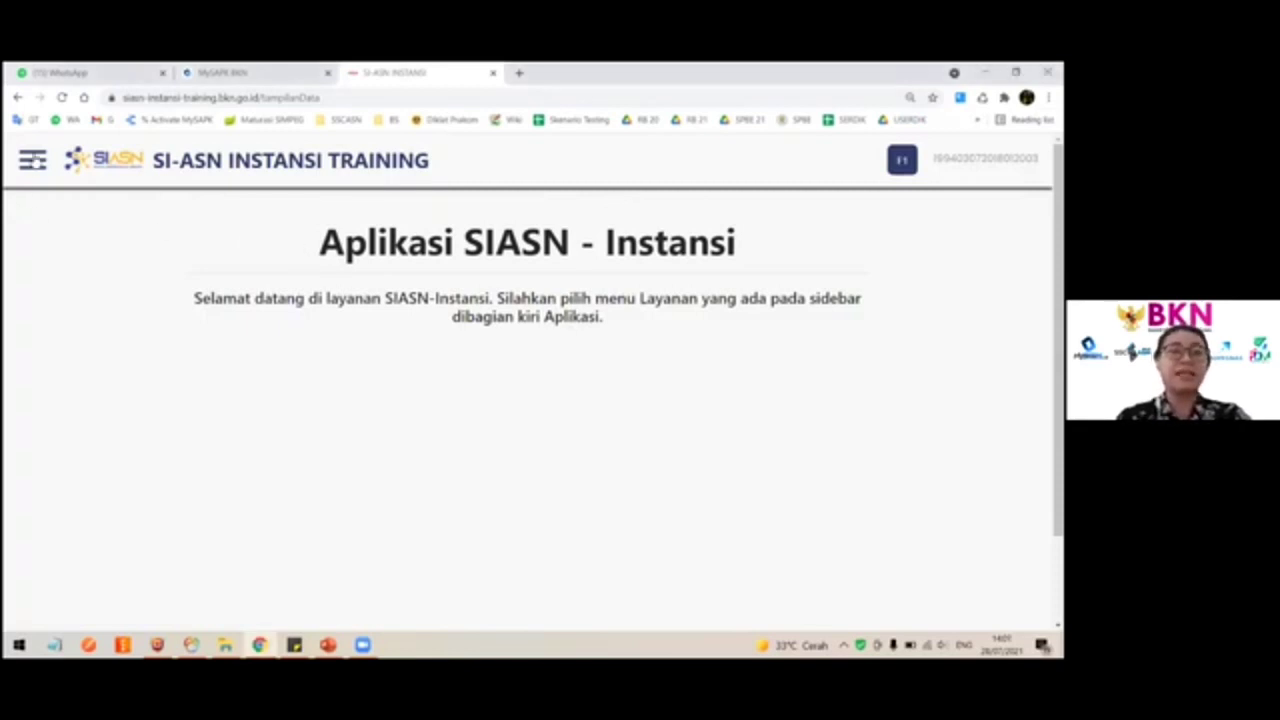
Step: Open the Pengaturan PDM page under Layanan Administrasi to set up verifiers and approvers
left_click(33, 160)
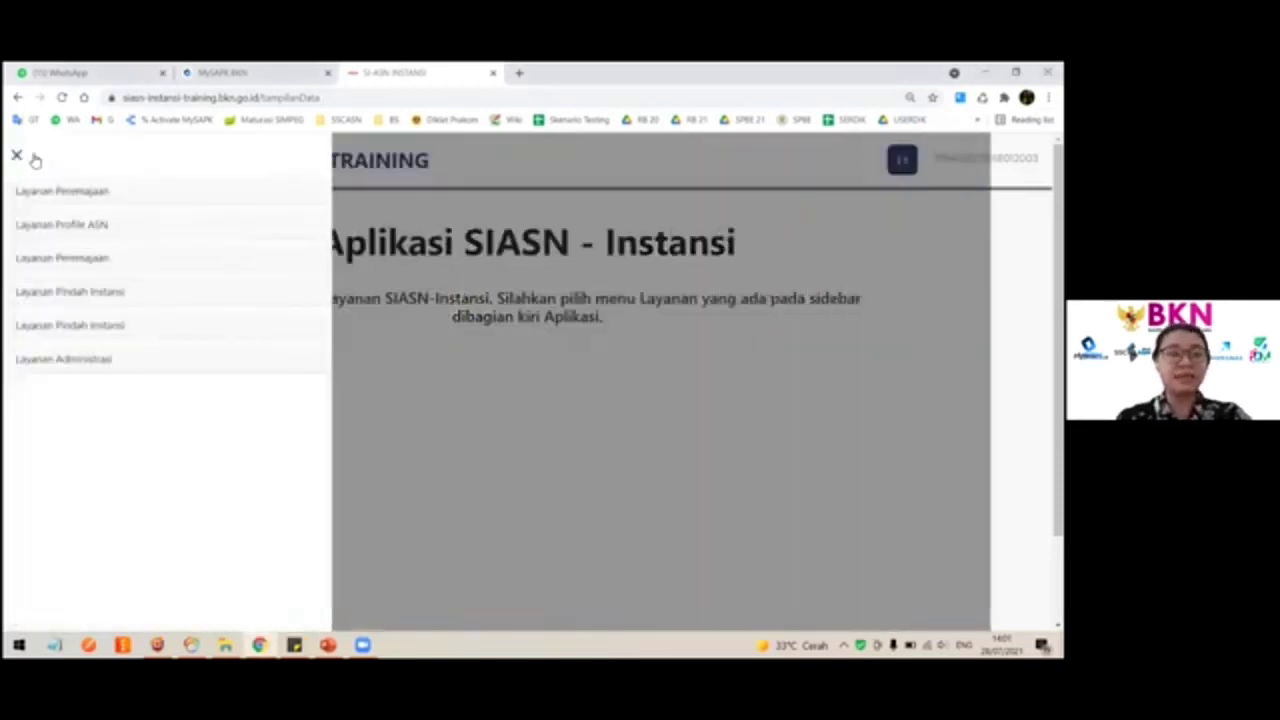
left_click(88, 362)
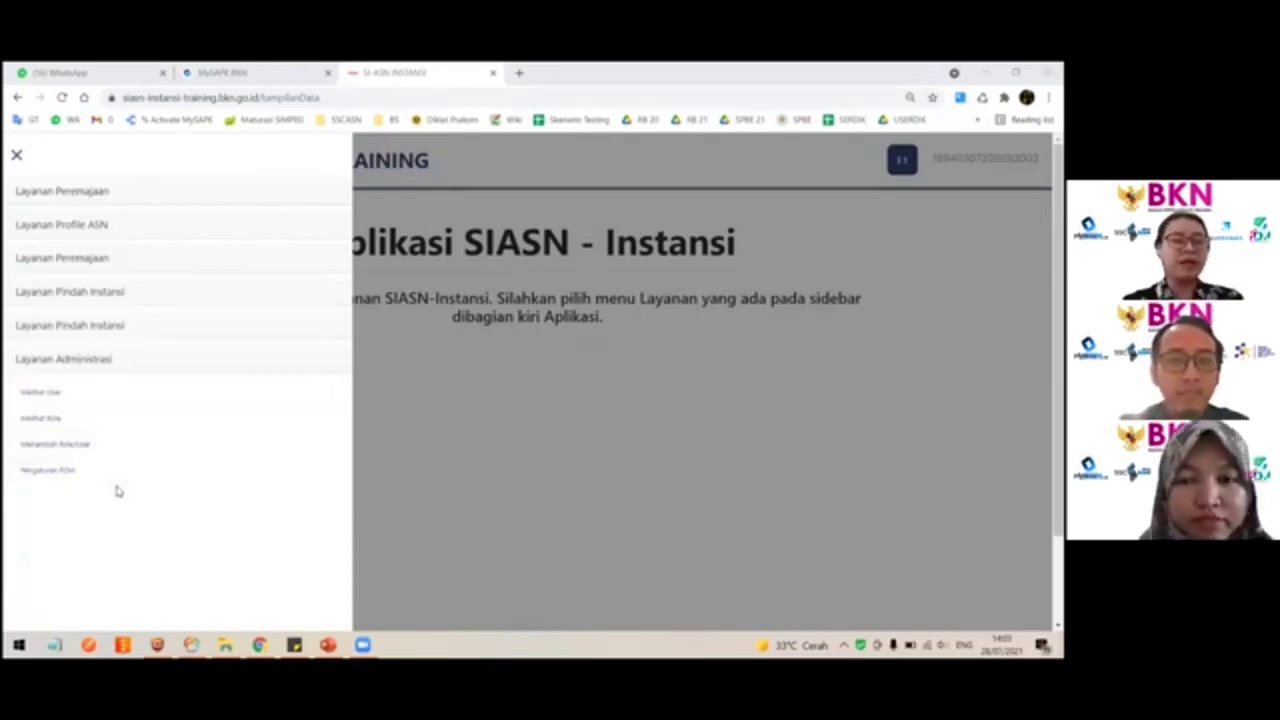
left_click(57, 472)
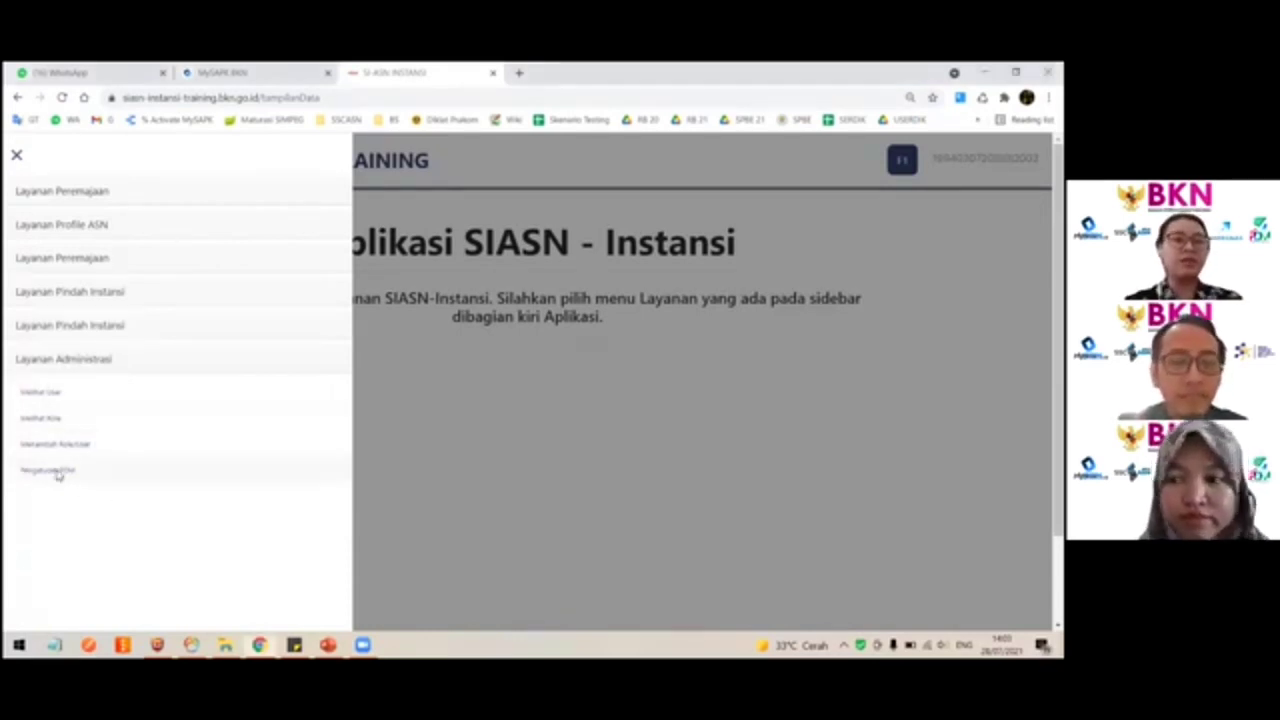
scroll(346, 407, "down", 2)
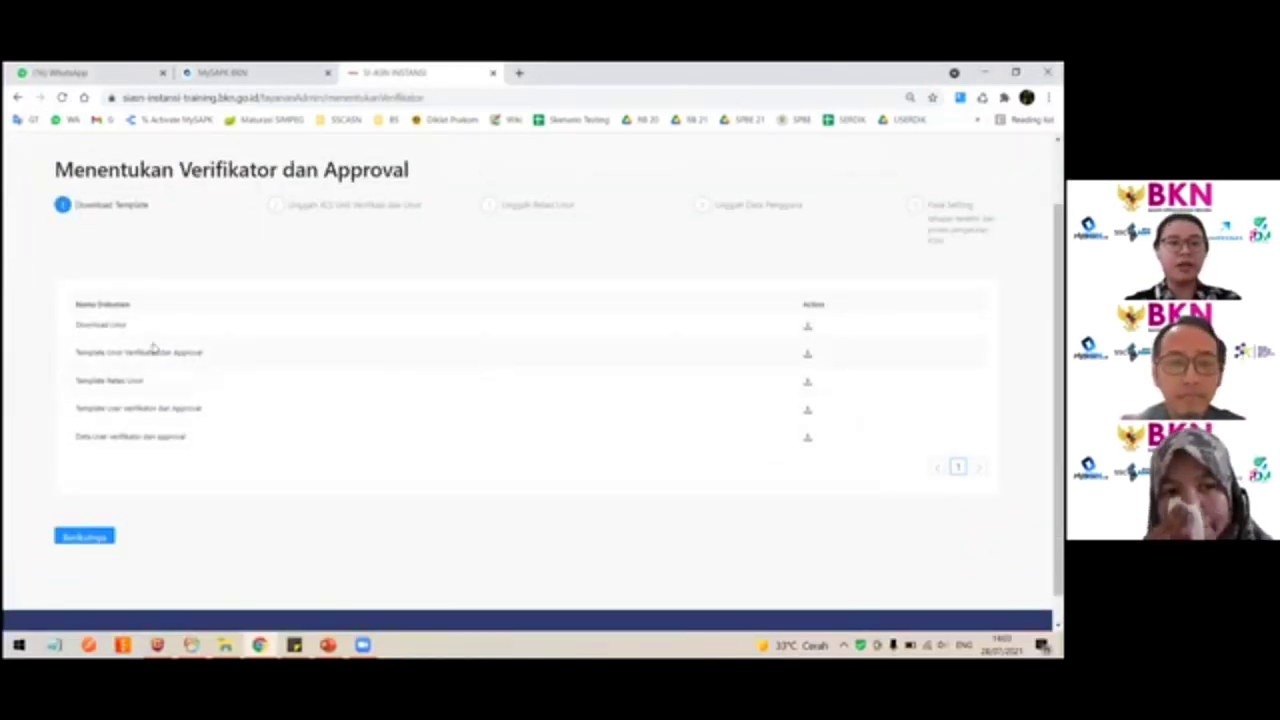
Step: Download the Unor data file from the document list and open it in a maximized Excel window
triple_click(44, 323)
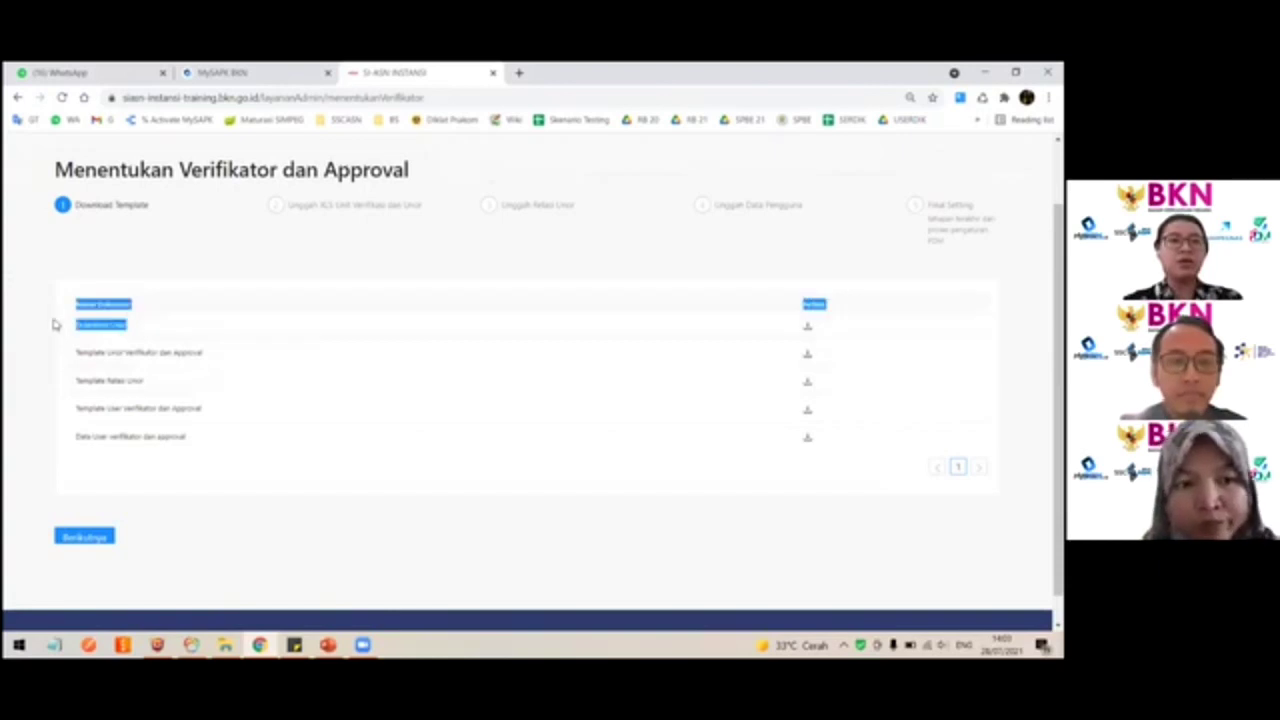
left_click(123, 331)
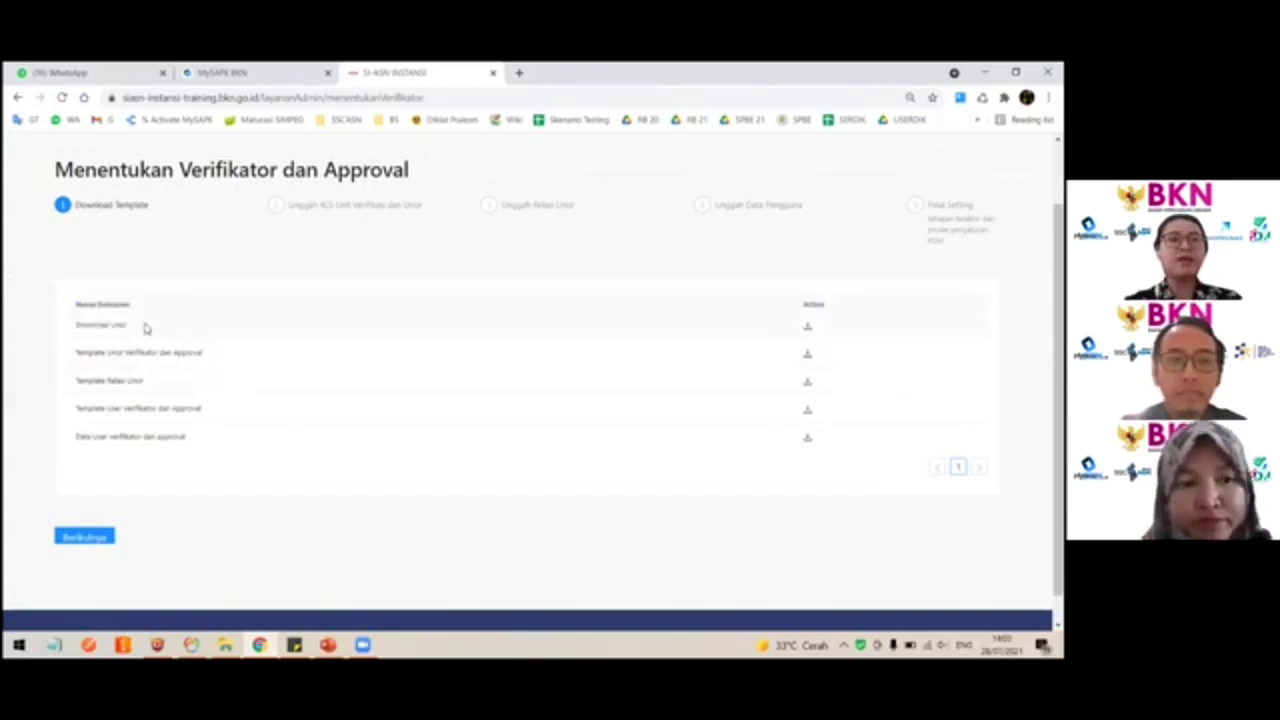
left_click(808, 328)
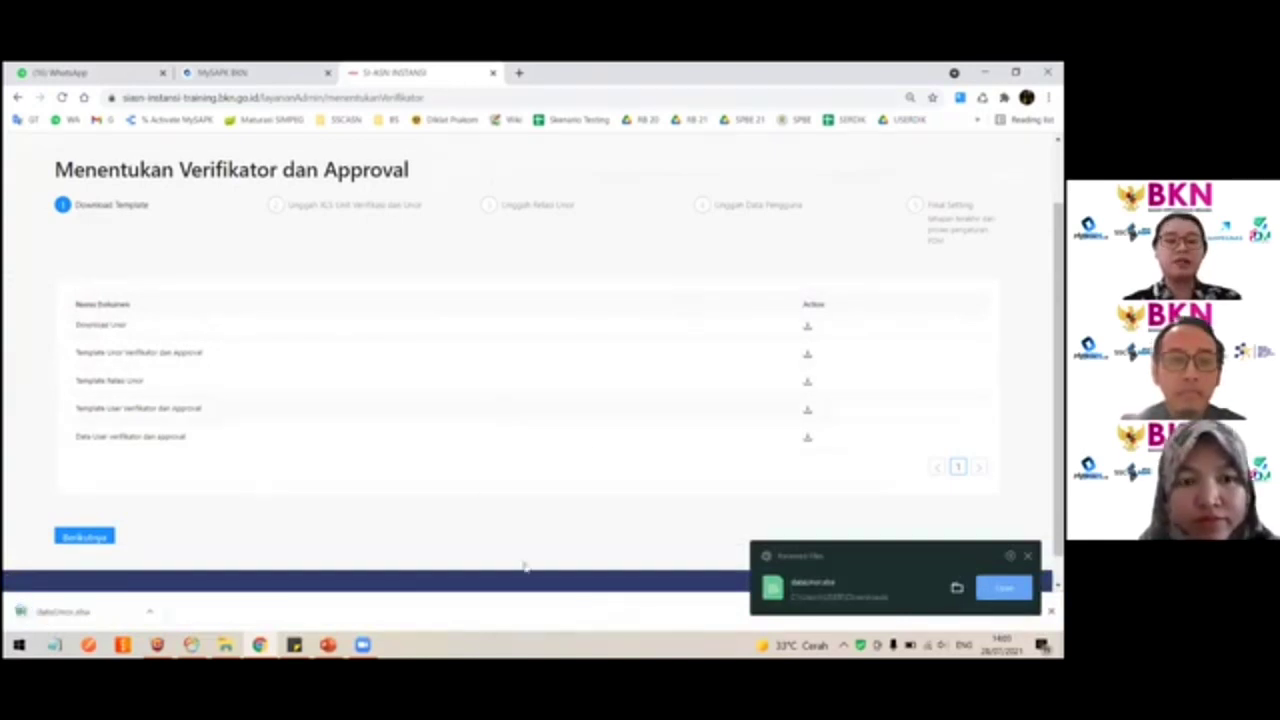
left_click(65, 611)
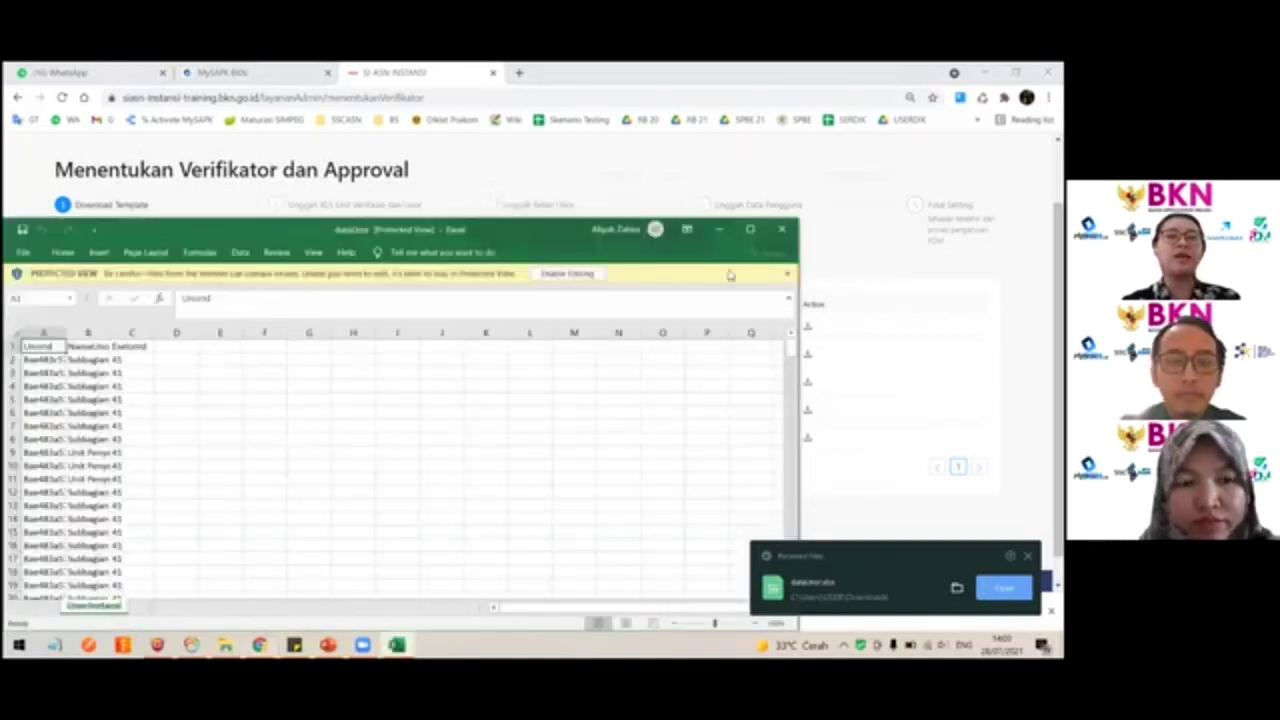
left_click(749, 230)
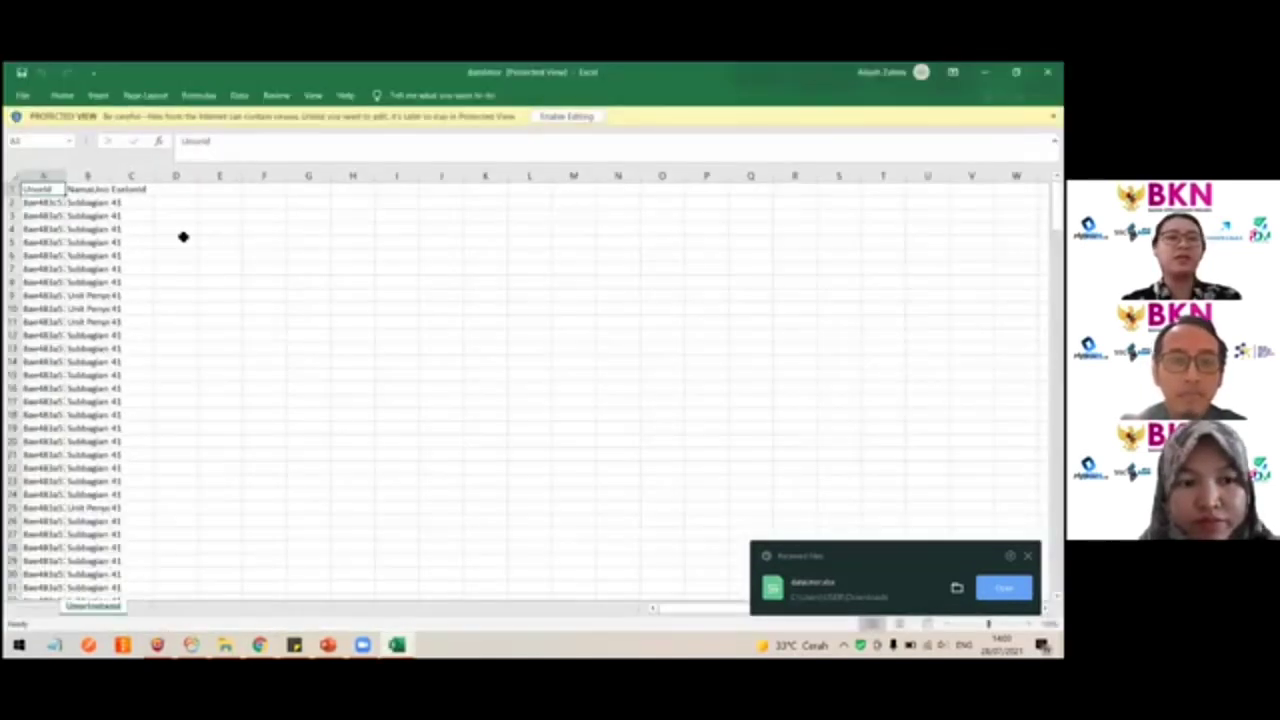
Step: Widen the UnorId and NamaUnor columns so their full contents can be read
left_click_drag(65, 176, 188, 176)
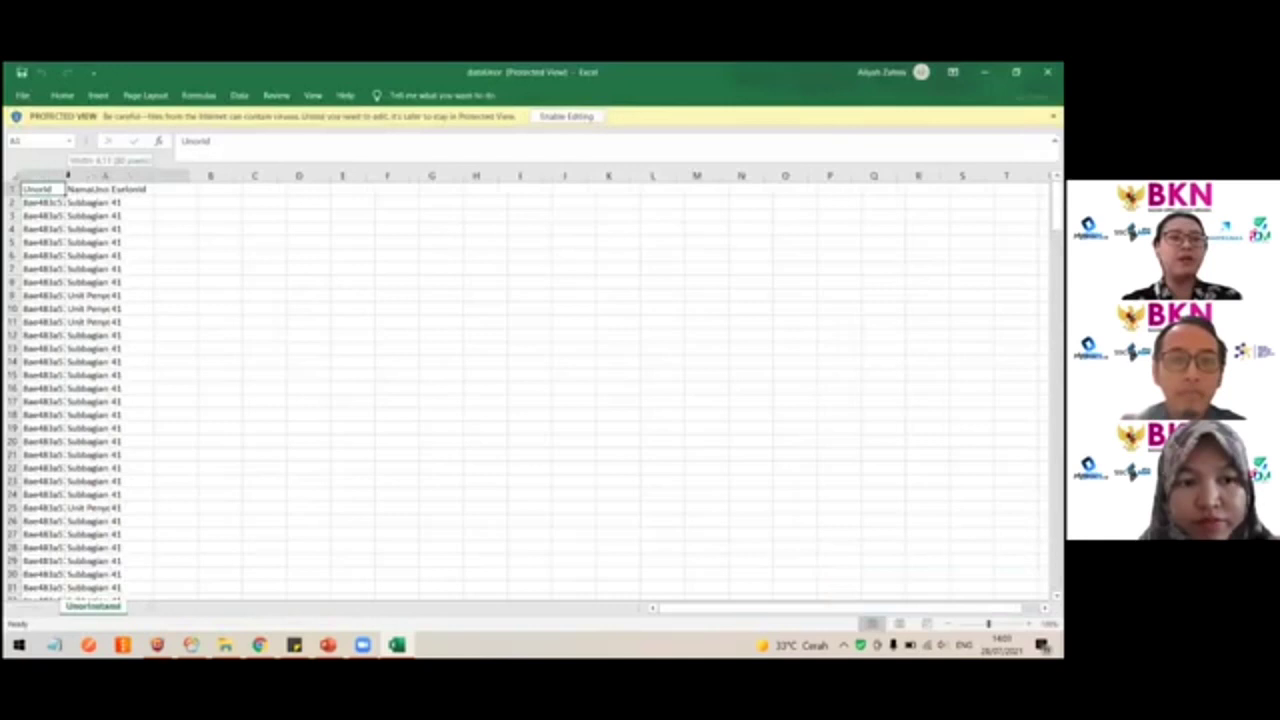
double_click(234, 176)
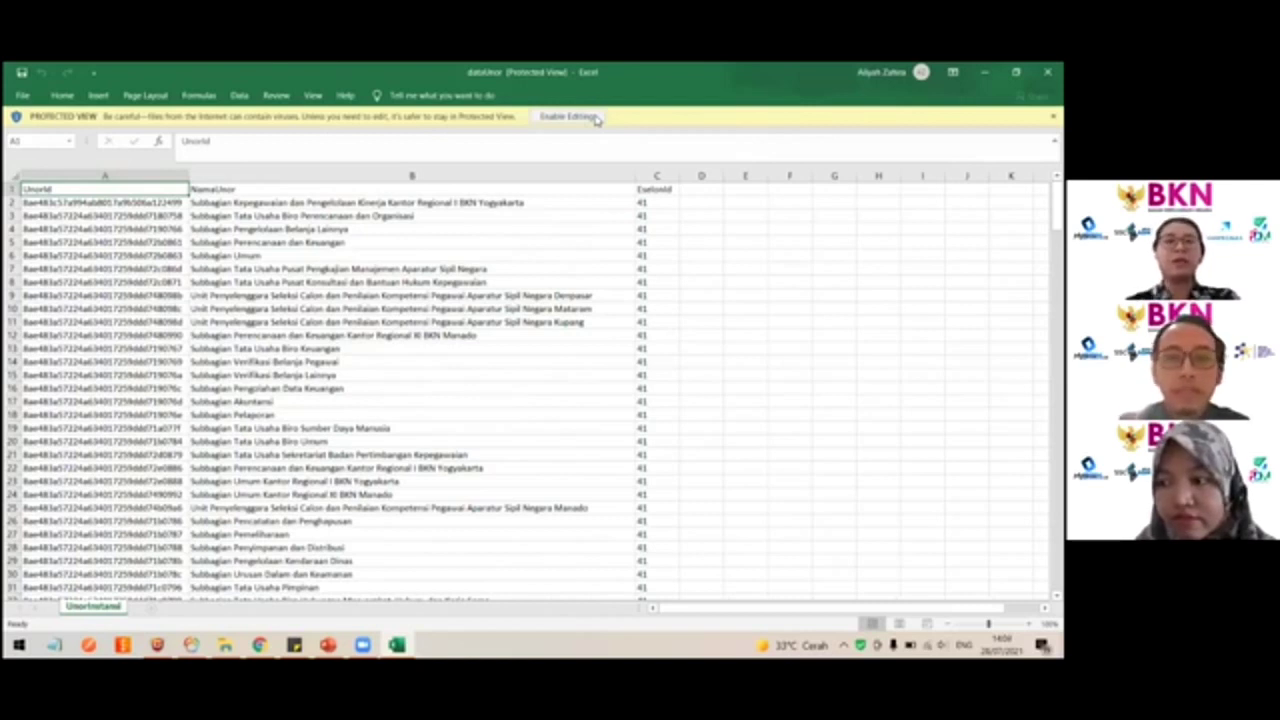
left_click(596, 118)
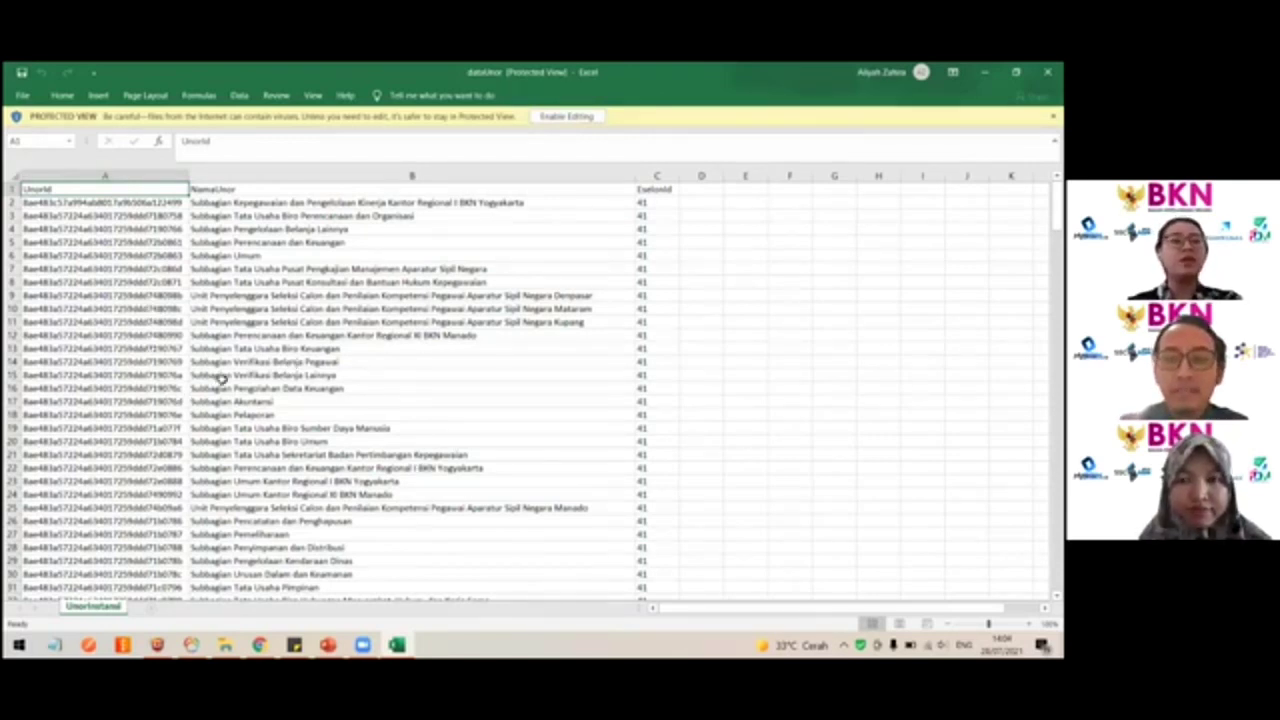
Step: Look through the list of unit IDs, unit names and echelon IDs in the dataUnor sheet, returning to its beginning
left_click(123, 359)
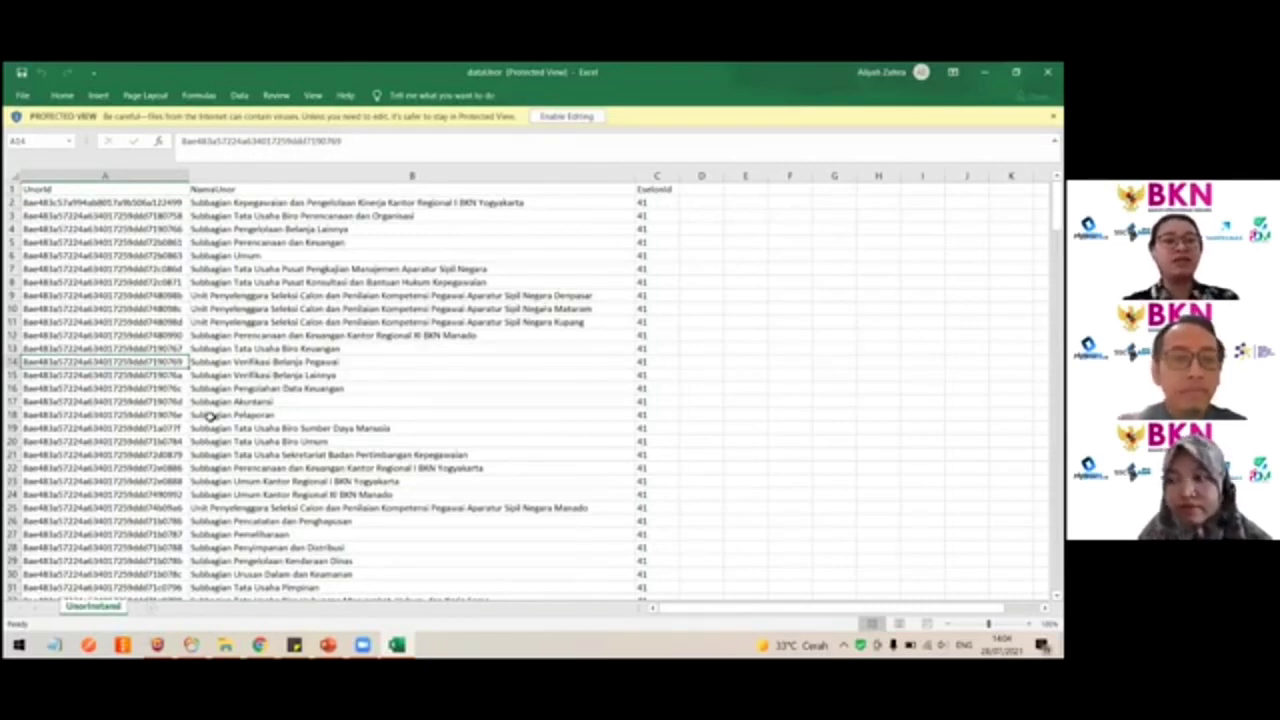
scroll(210, 415, "down", 2)
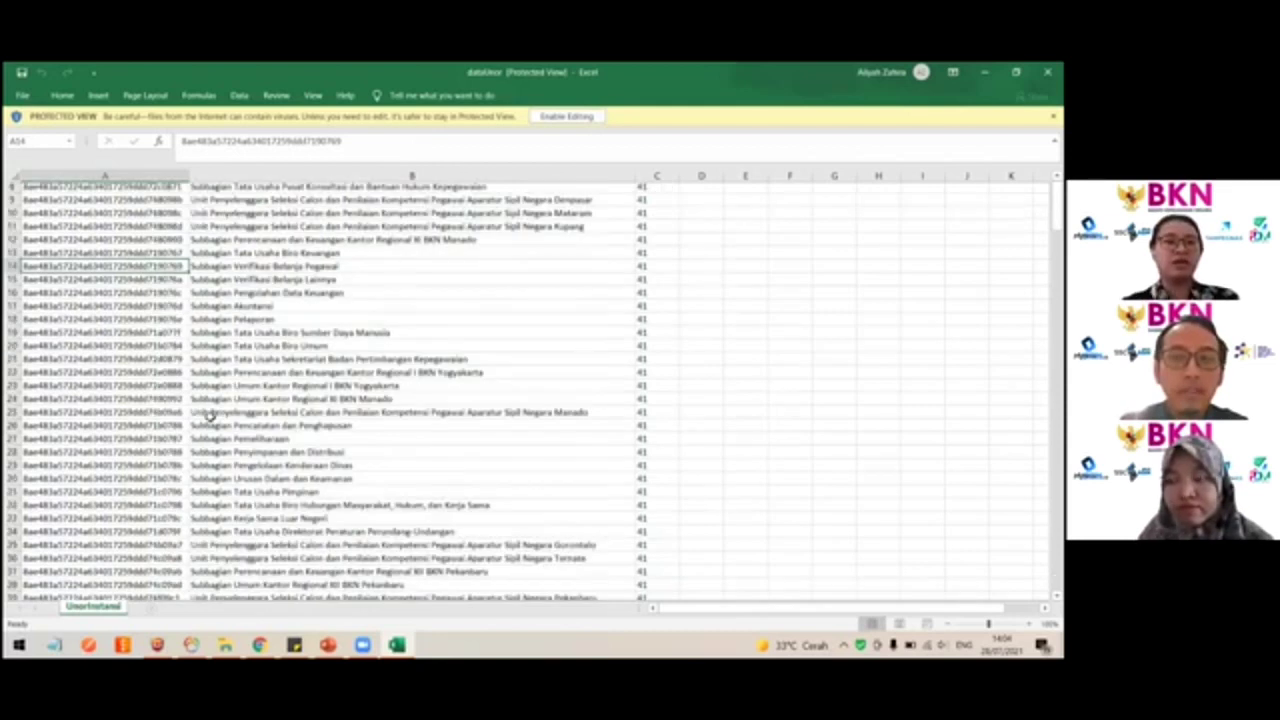
scroll(511, 334, "down", 8)
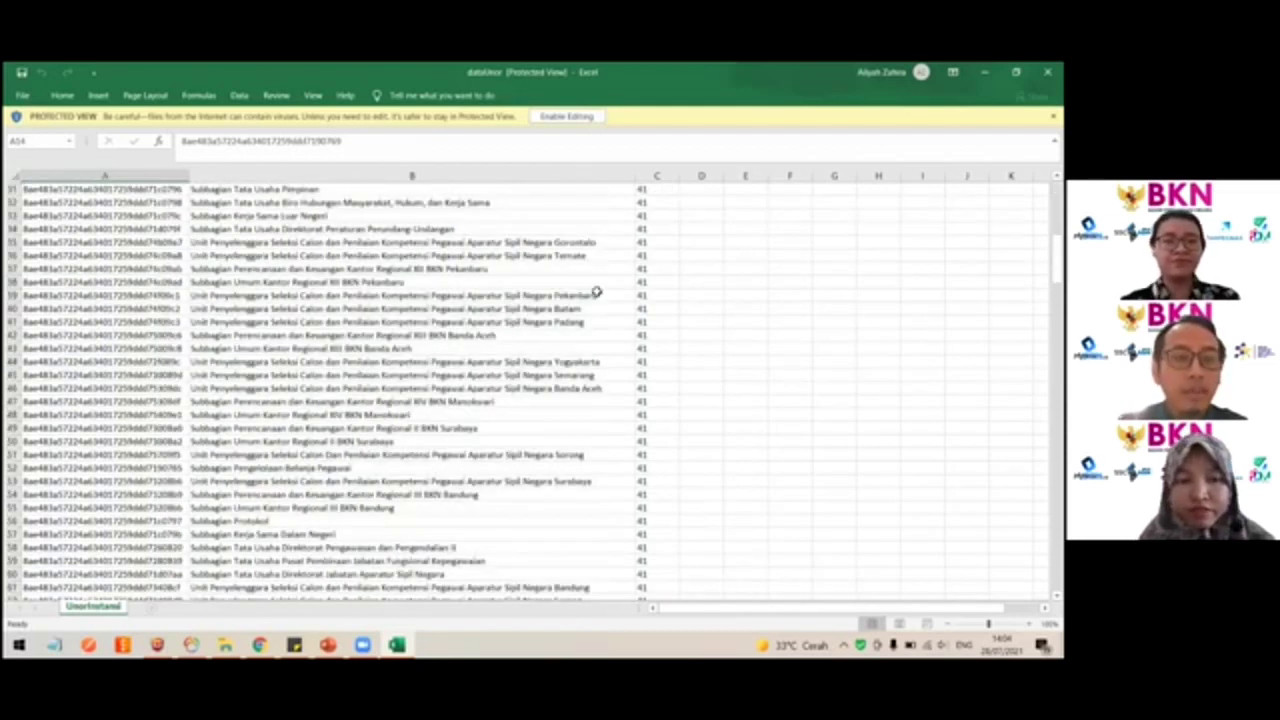
scroll(596, 291, "up", 10)
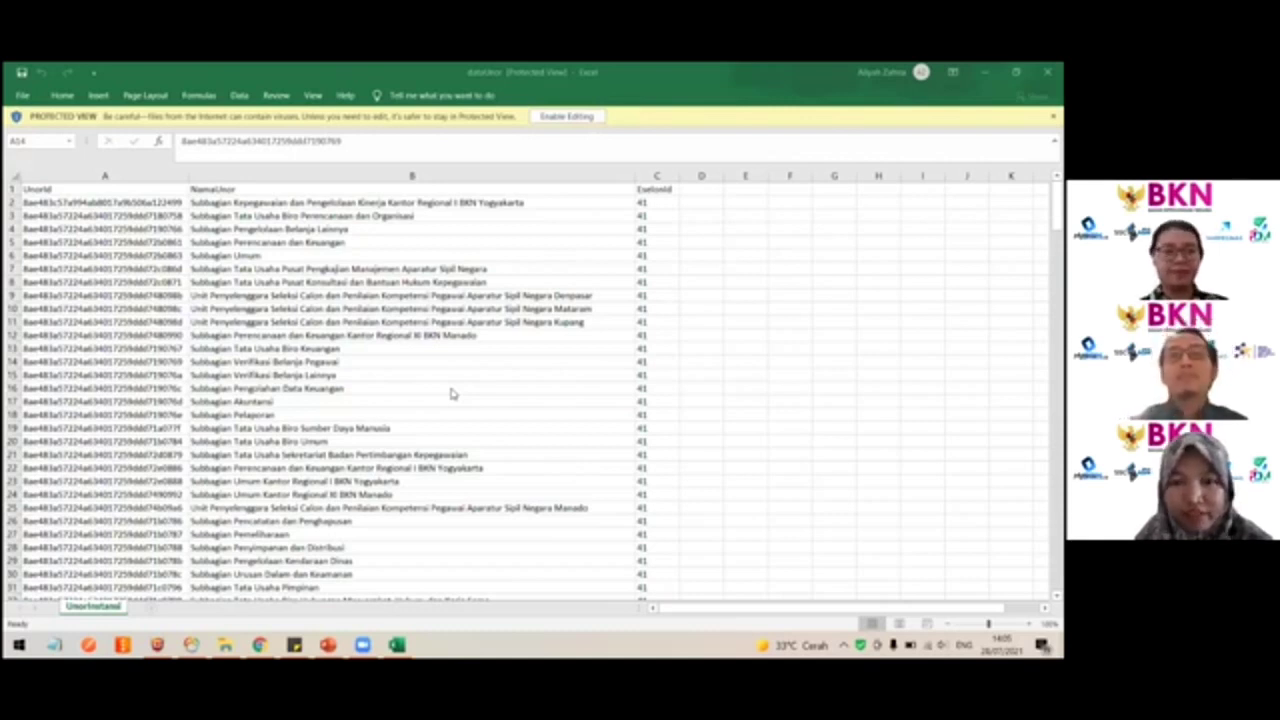
scroll(451, 393, "down", 2)
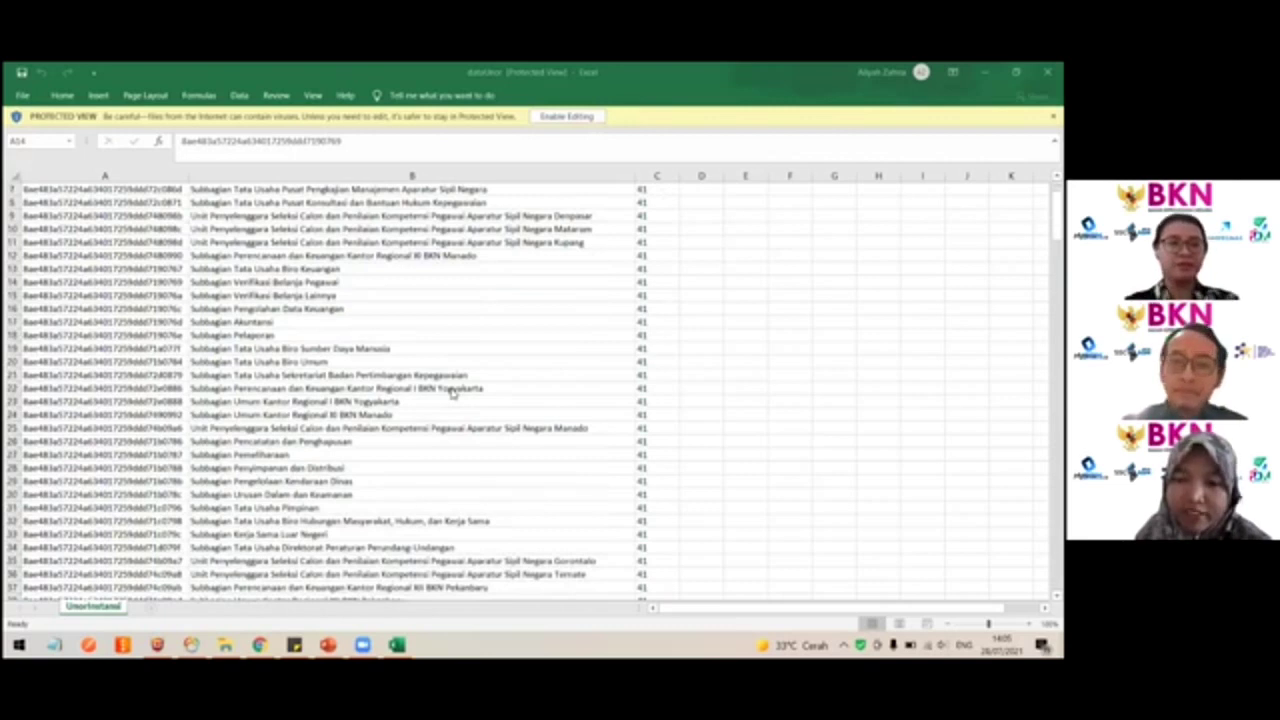
scroll(451, 393, "down", 2)
scroll(451, 393, "down", 7)
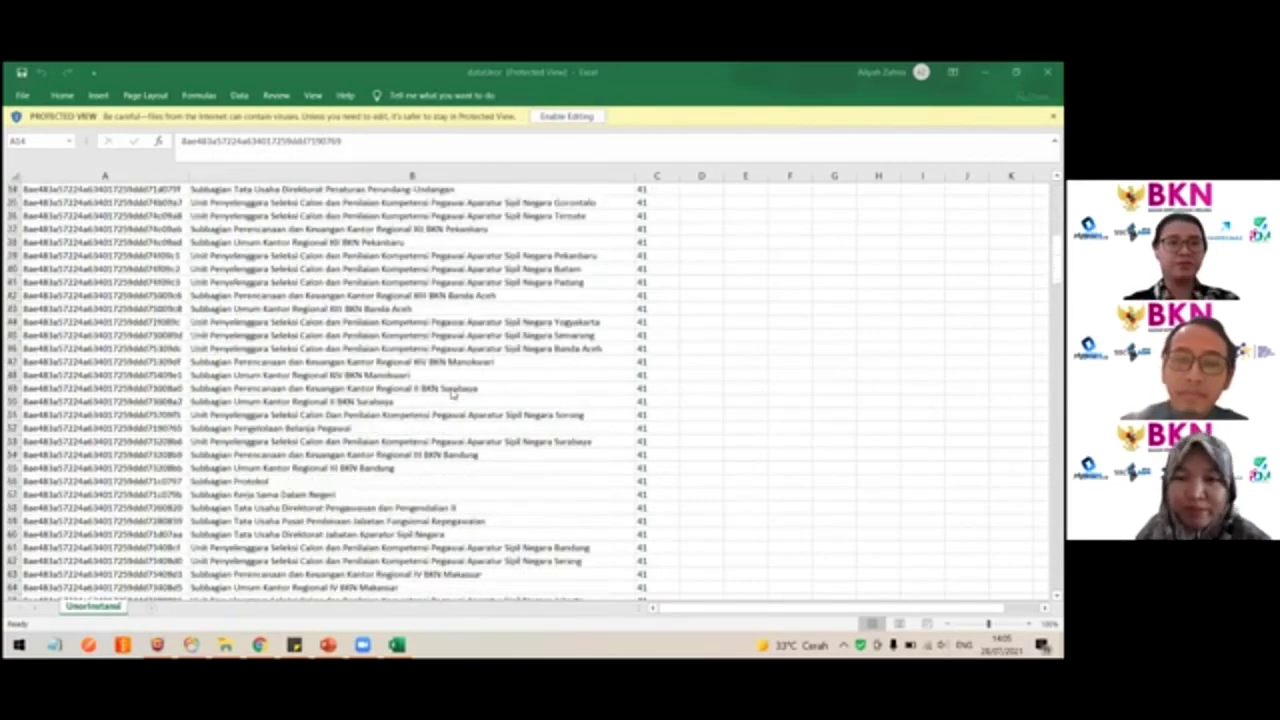
scroll(562, 207, "down", 4)
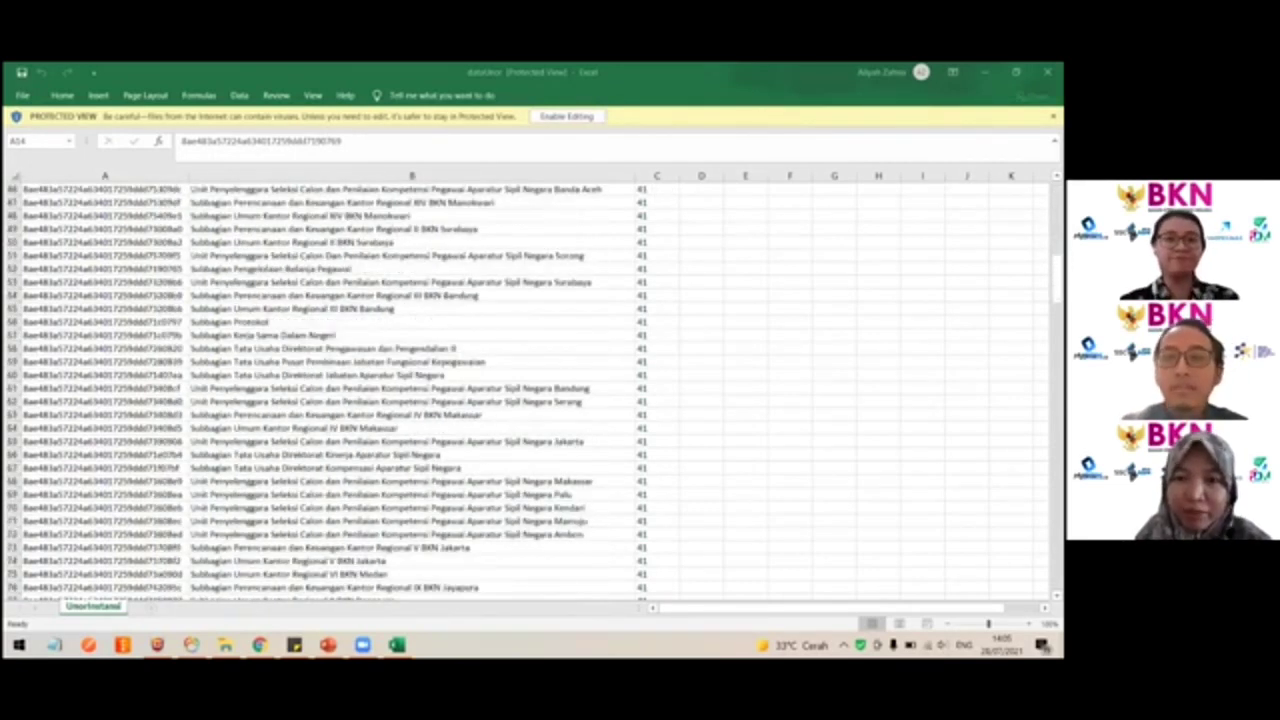
scroll(330, 390, "up", 9)
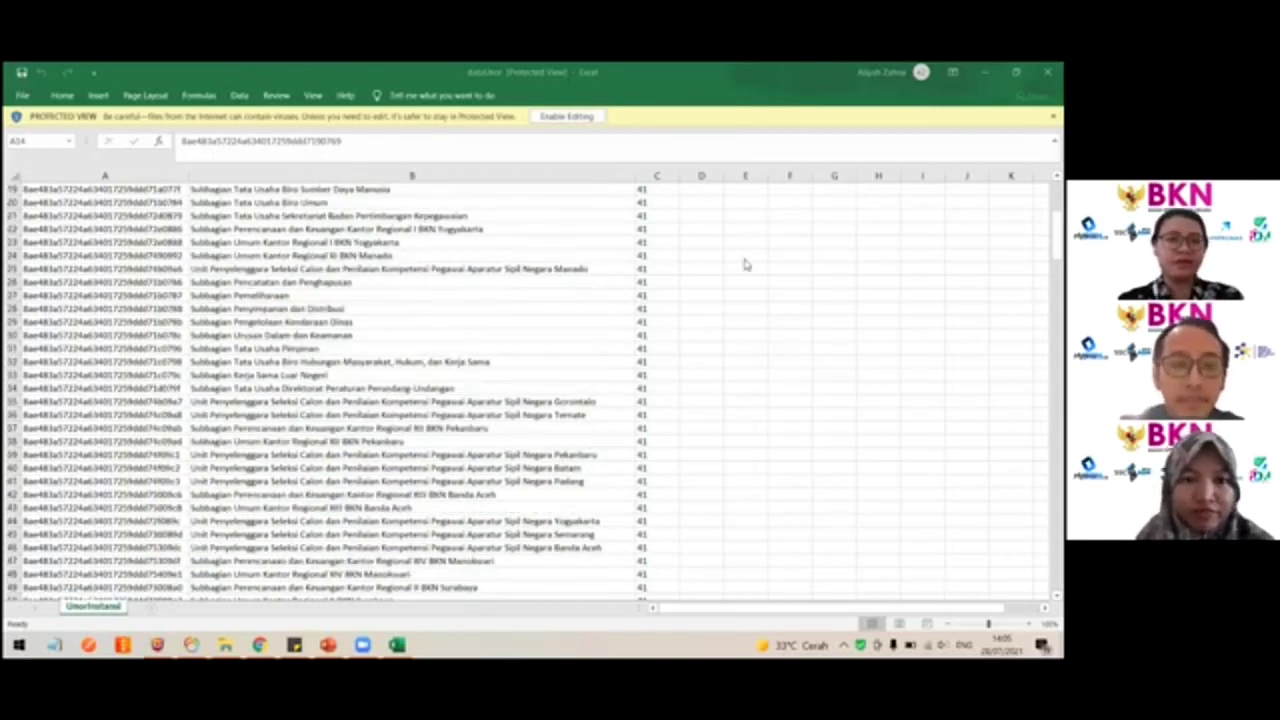
scroll(563, 275, "up", 6)
Step: Inspect the paired UnorId and NamaUnor cells in row 8, and the UnorId cell in row 13
key("alt+Tab")
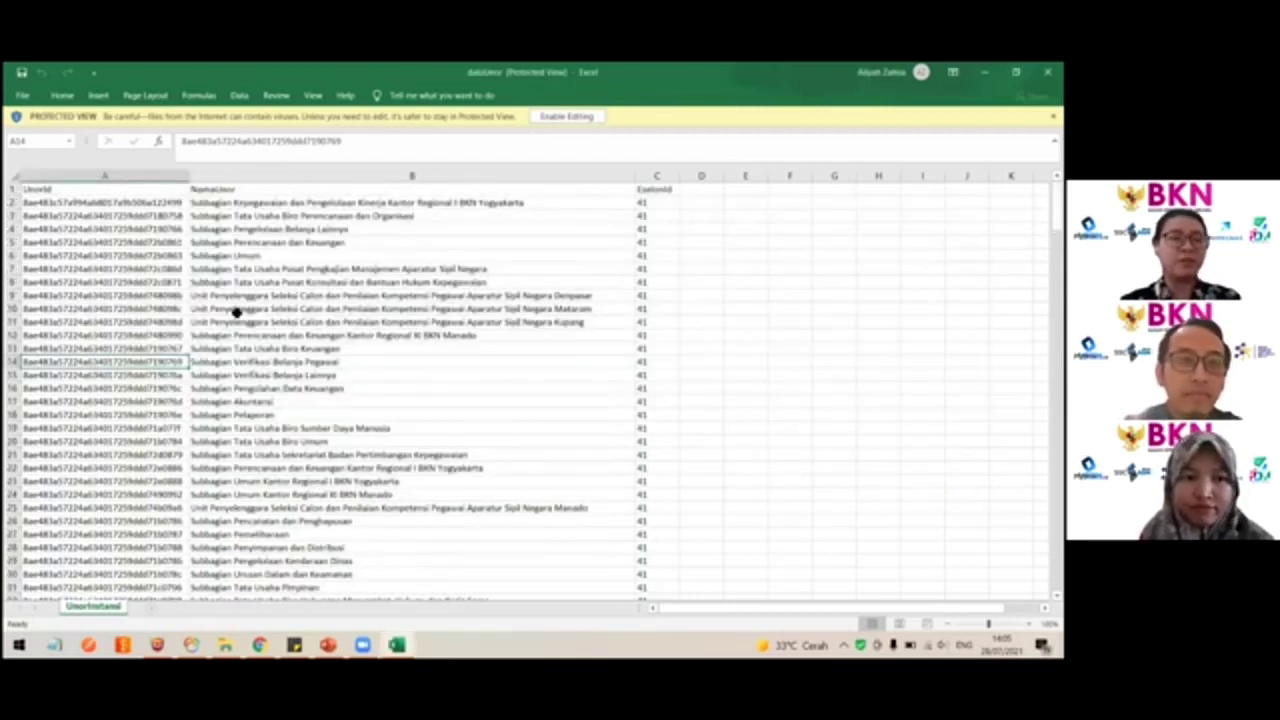
key("Up")
key("Up")
key("Up")
left_click(158, 285)
key("shift+Right")
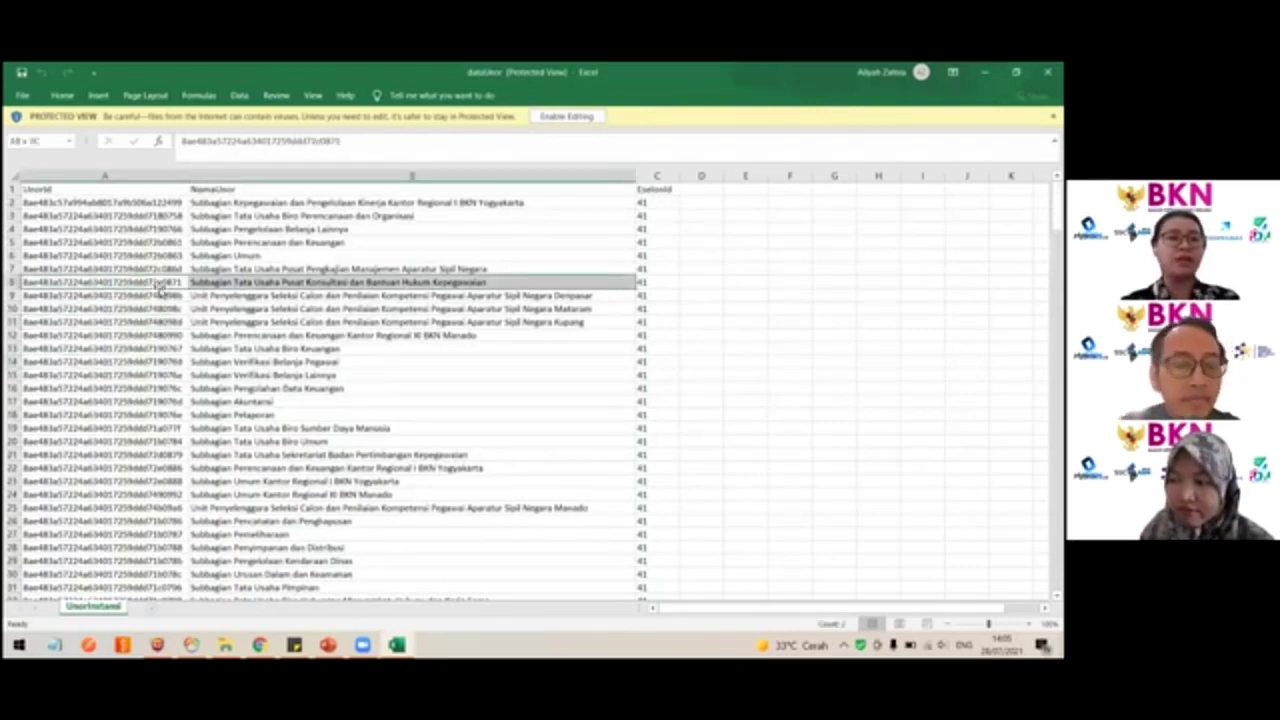
left_click(152, 345)
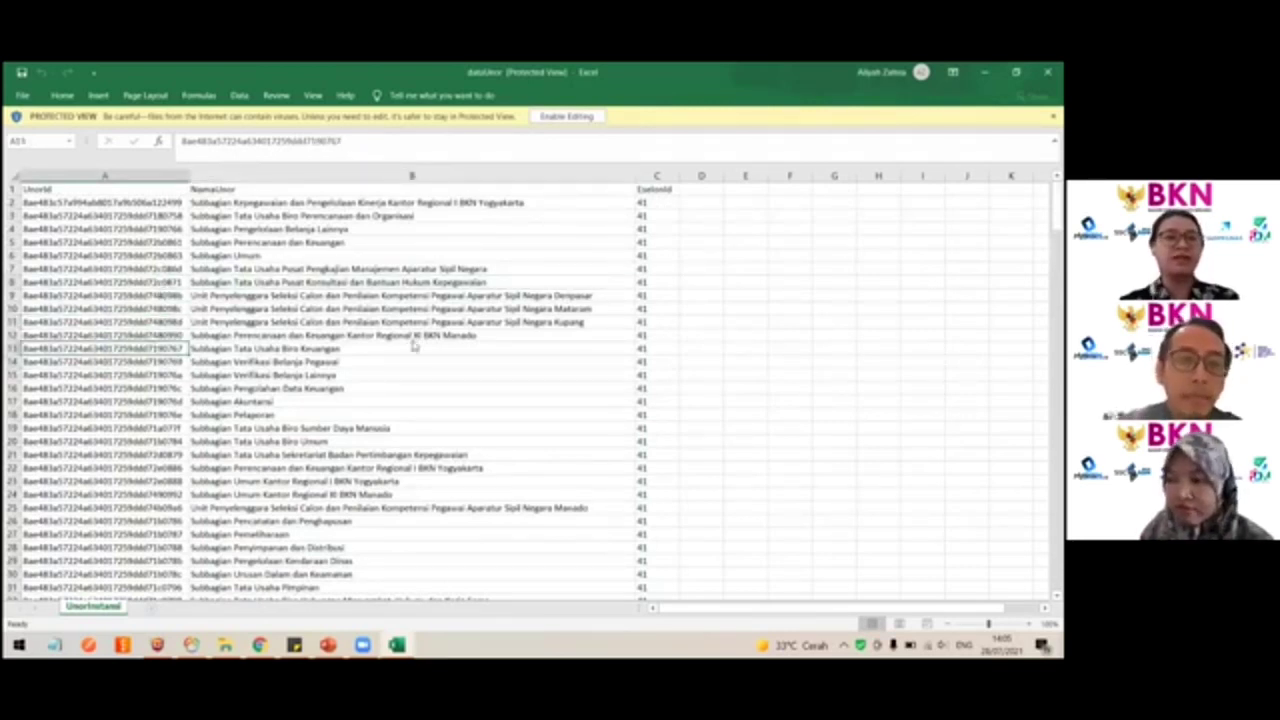
Step: Switch back to the SIASN page in Chrome and review the Unor, user and data documents listed for download
key("alt+Tab")
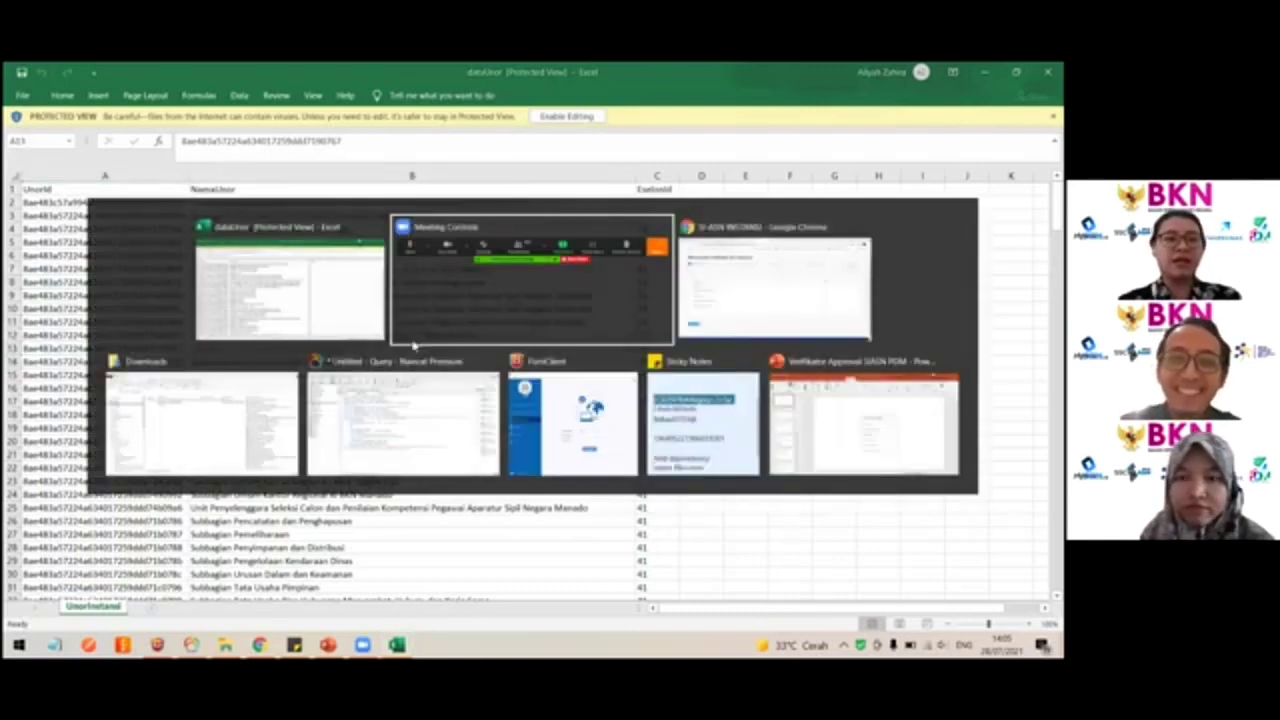
key("alt+Tab")
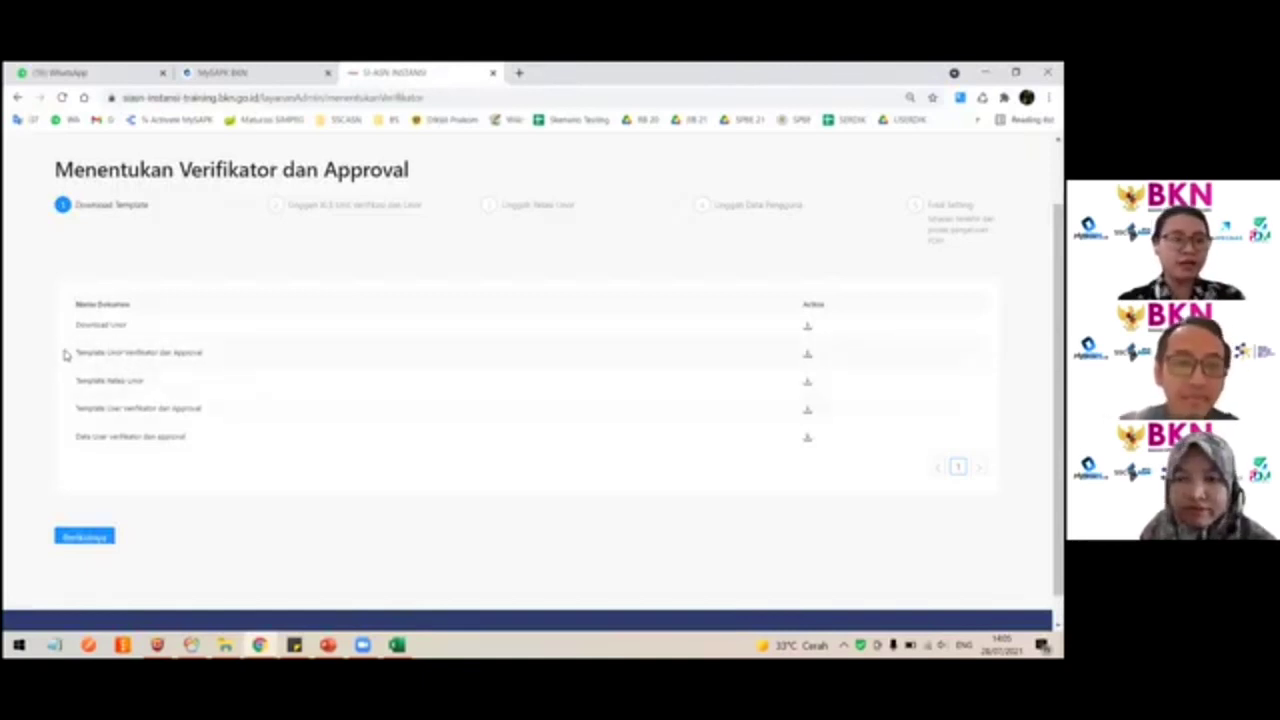
left_click_drag(63, 351, 210, 357)
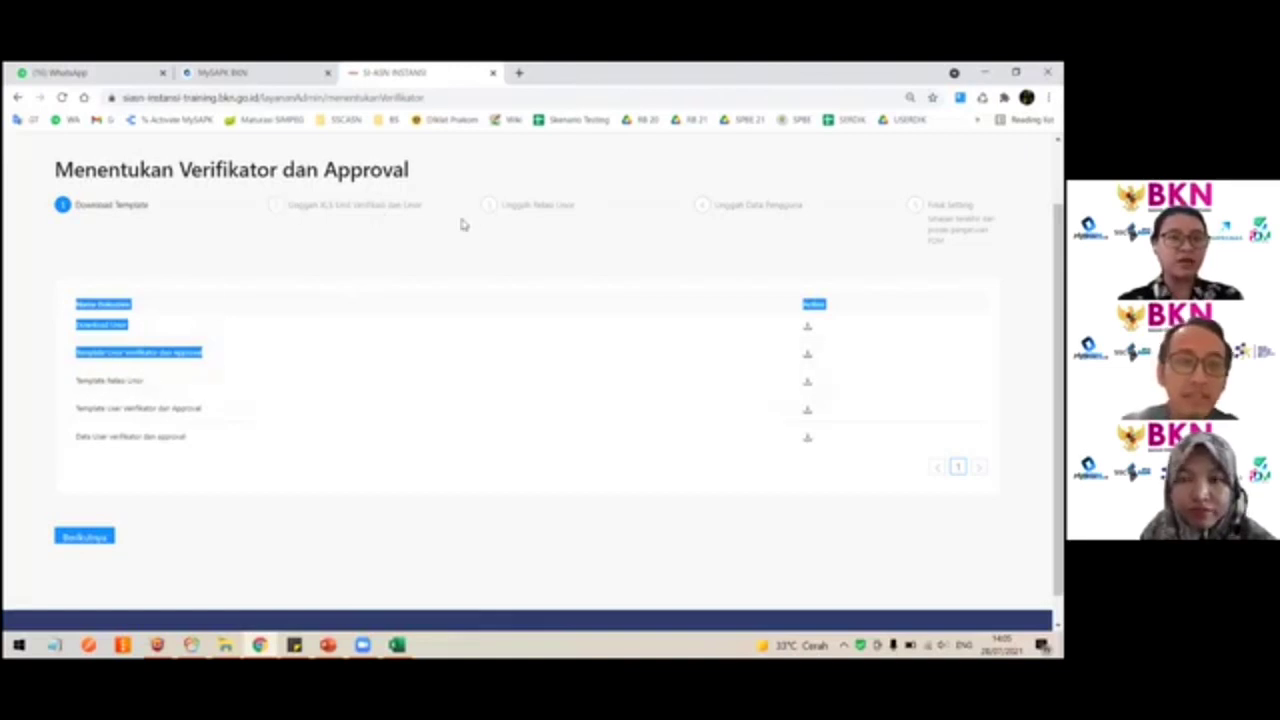
left_click_drag(74, 410, 201, 410)
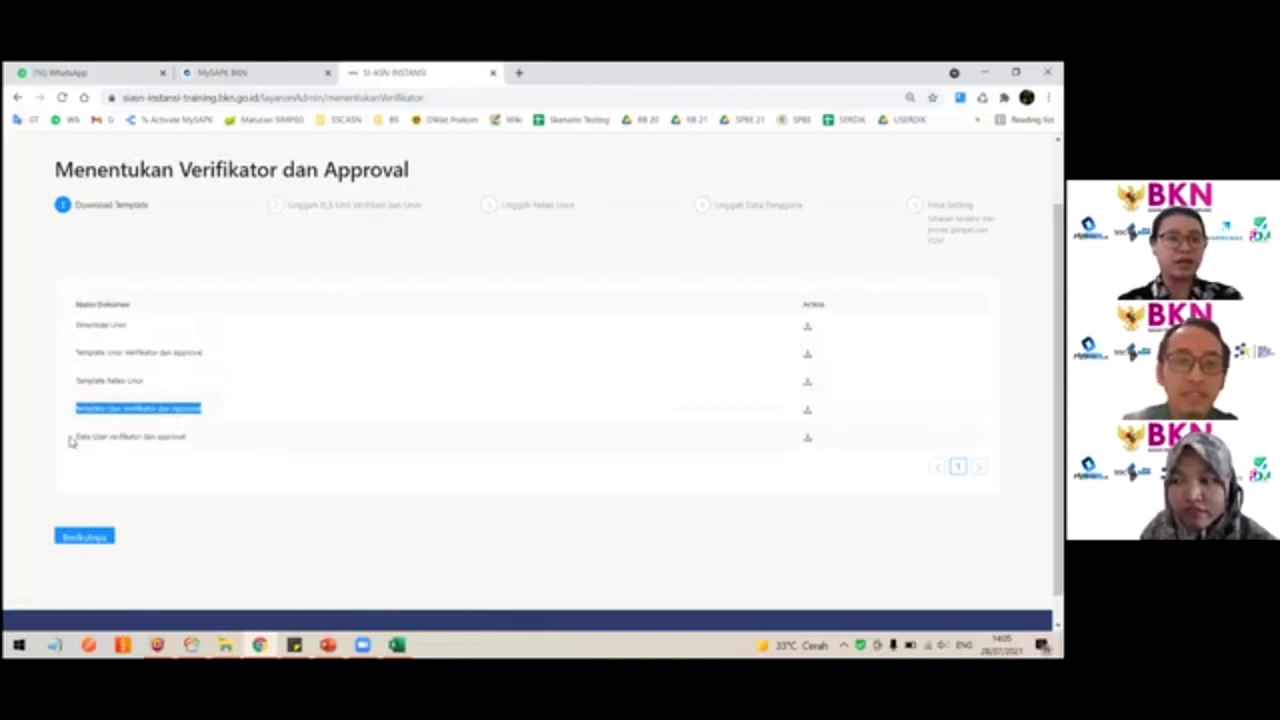
left_click_drag(71, 442, 183, 440)
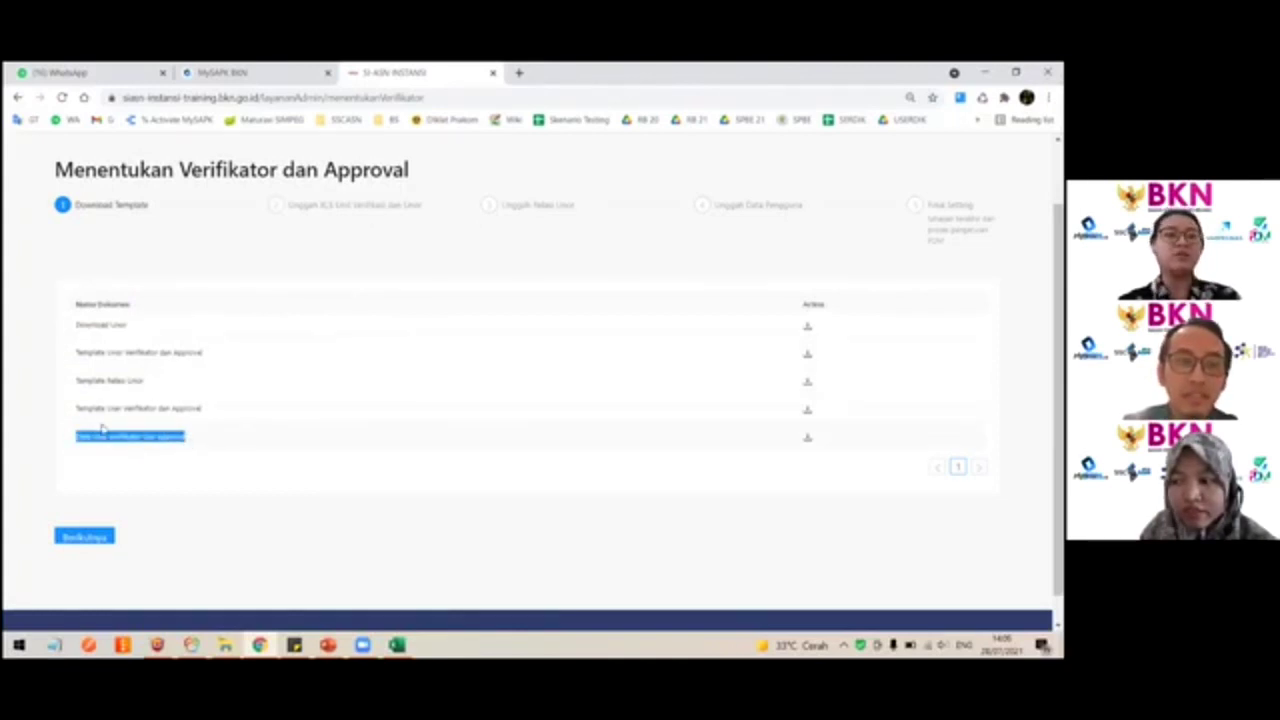
left_click(54, 353)
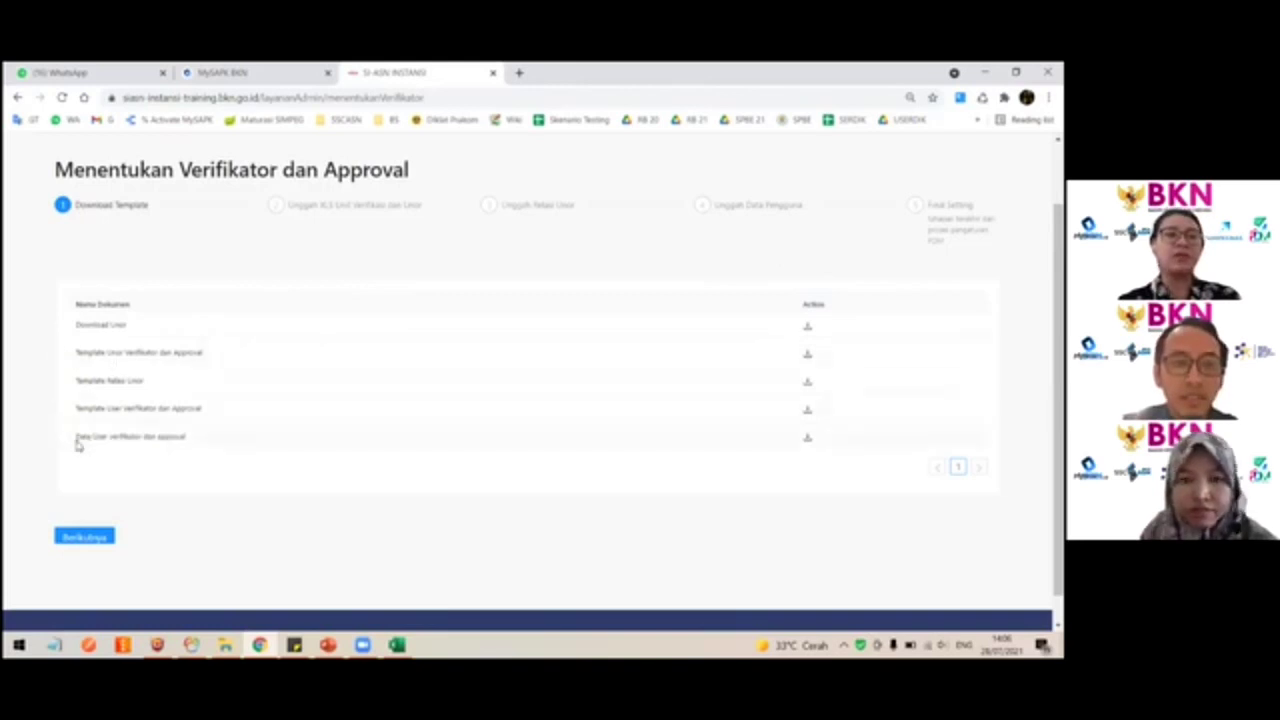
left_click_drag(76, 441, 204, 450)
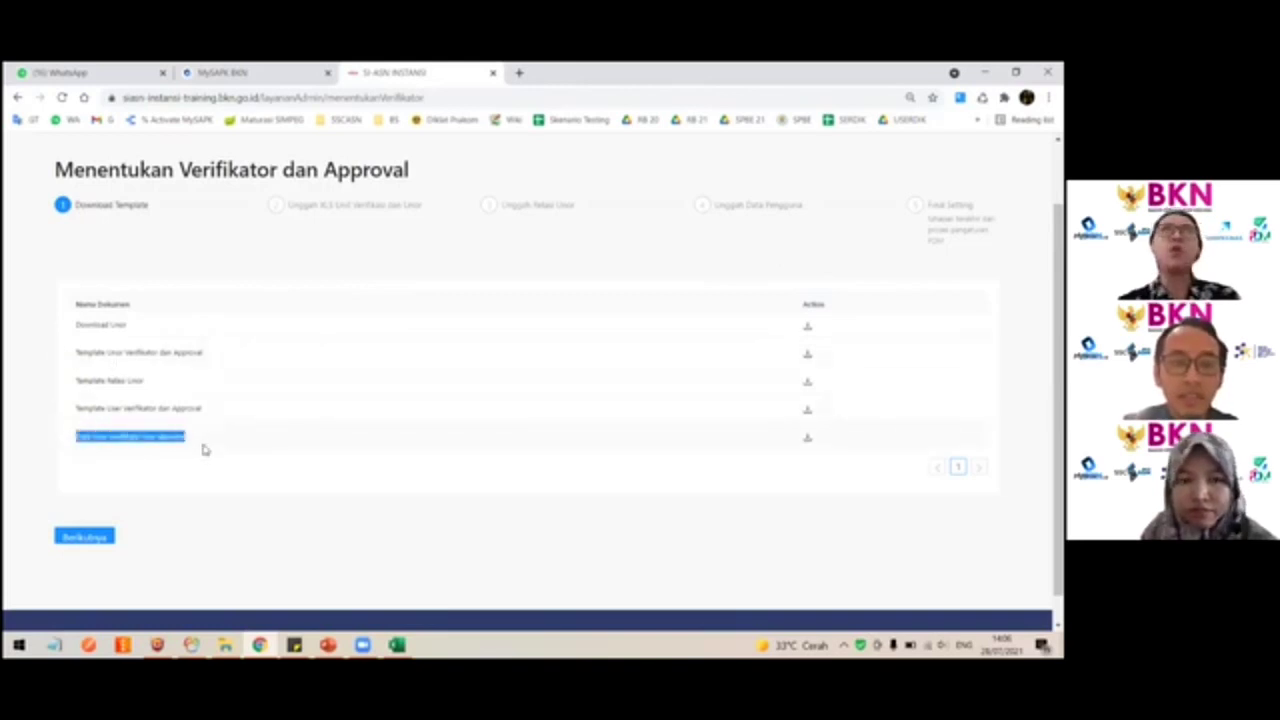
left_click(52, 438)
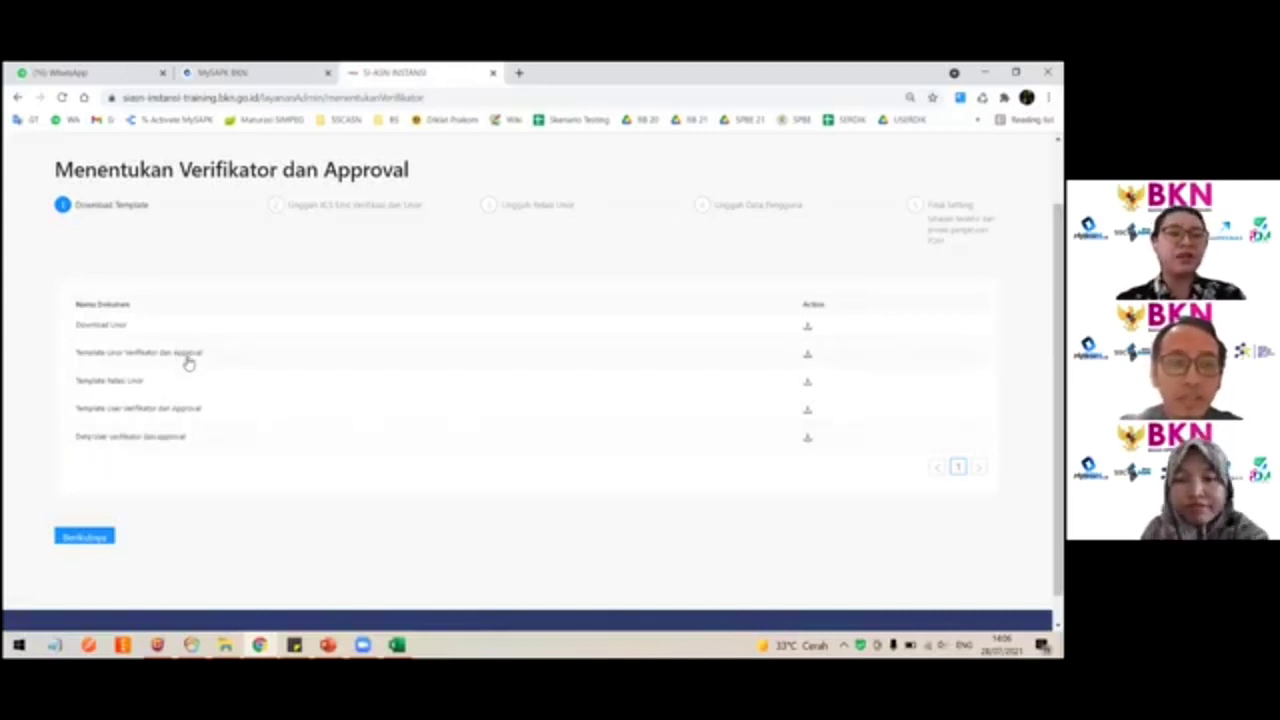
Step: Download the Template Unor Verifikator dan Approval file, open it in Excel and select the Unor Id Verifikator header
left_click(808, 356)
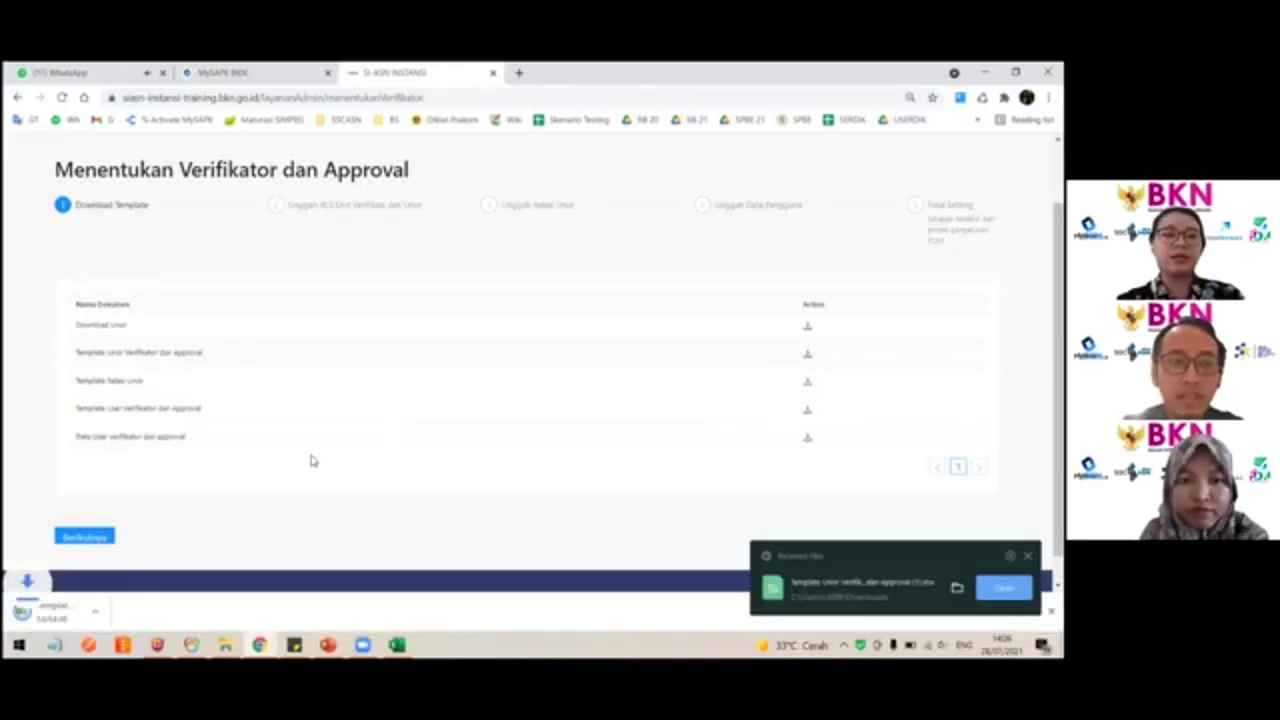
left_click(35, 606)
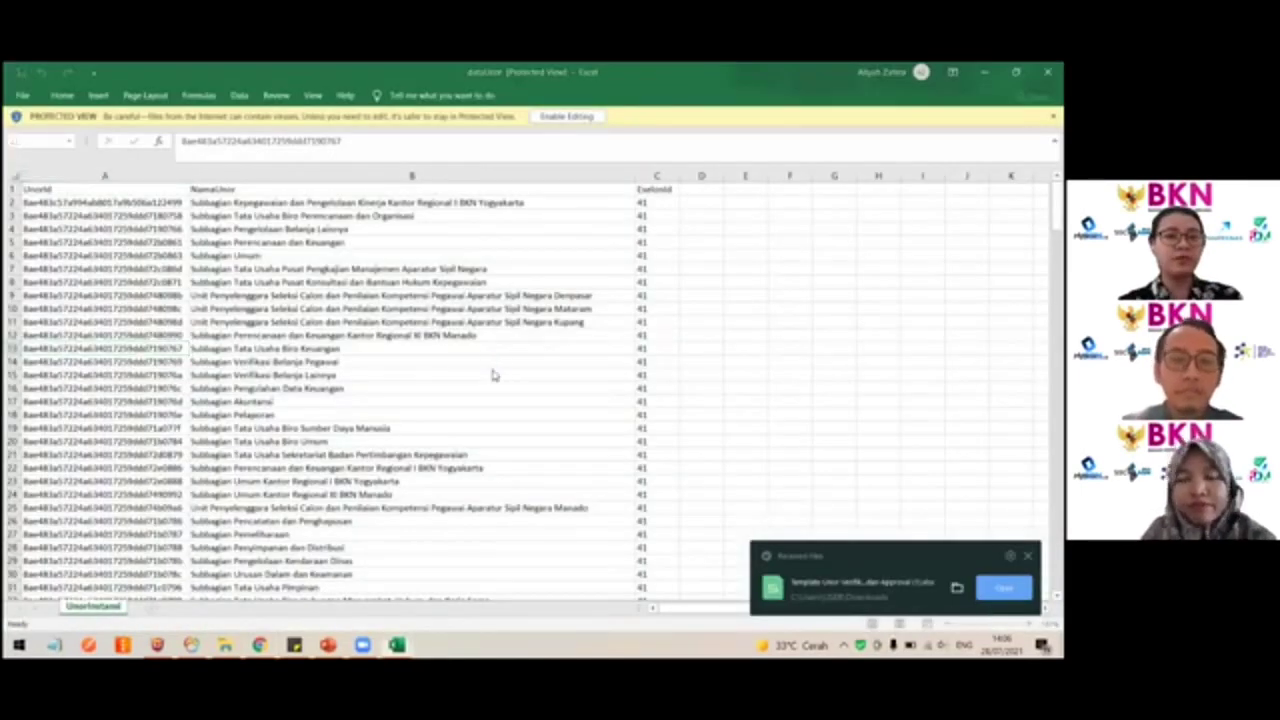
left_click(173, 456)
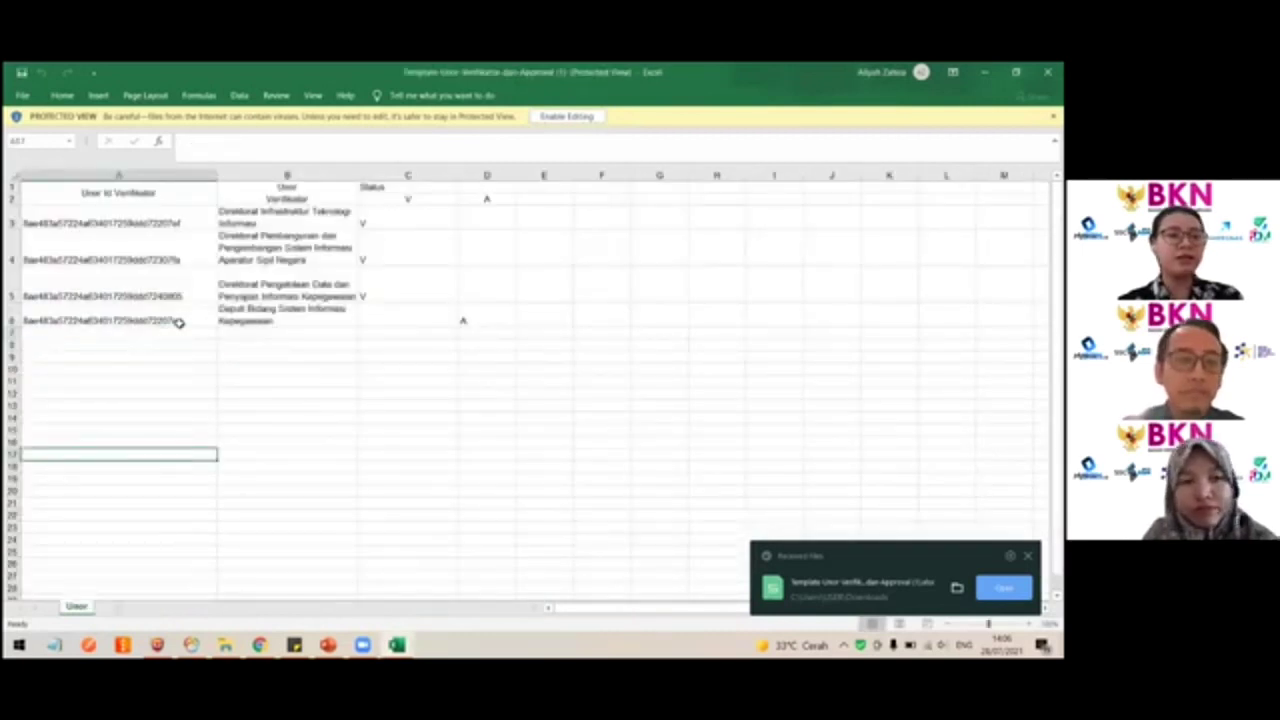
left_click(166, 197)
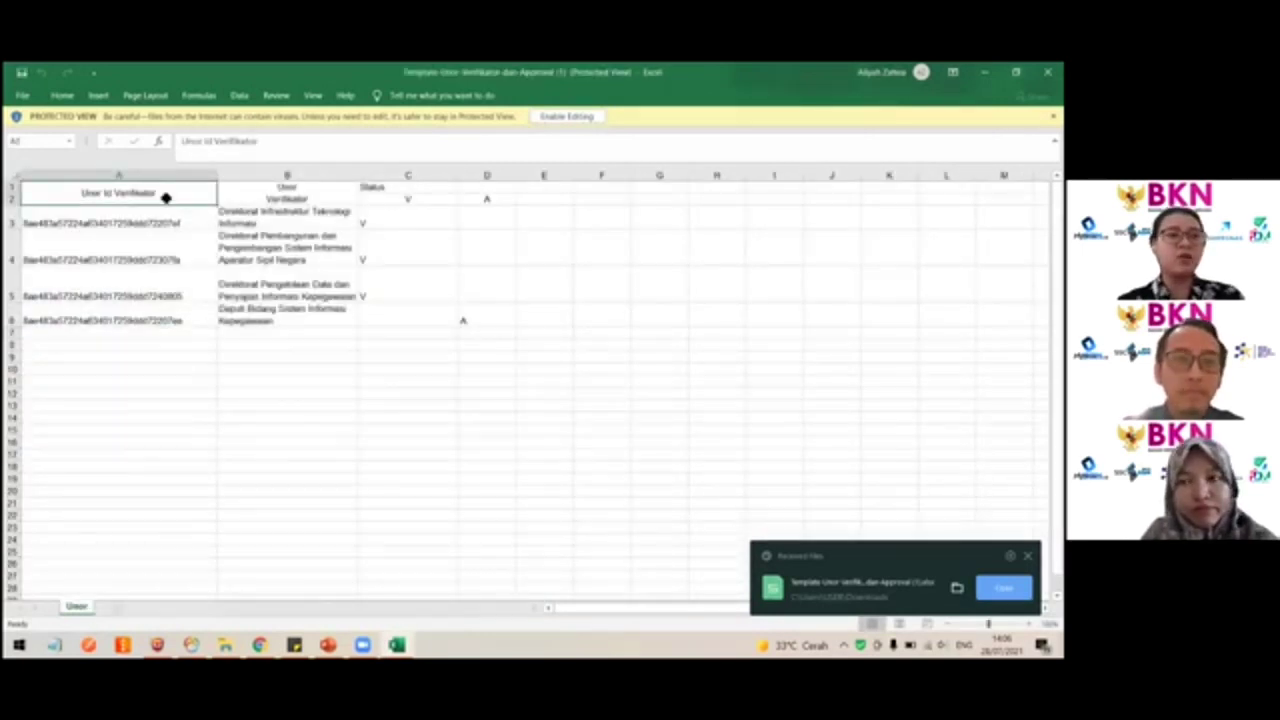
Step: Inspect the template's header cells Unor Verifikator and Status, and the V and A subheadings under Status
key("Right")
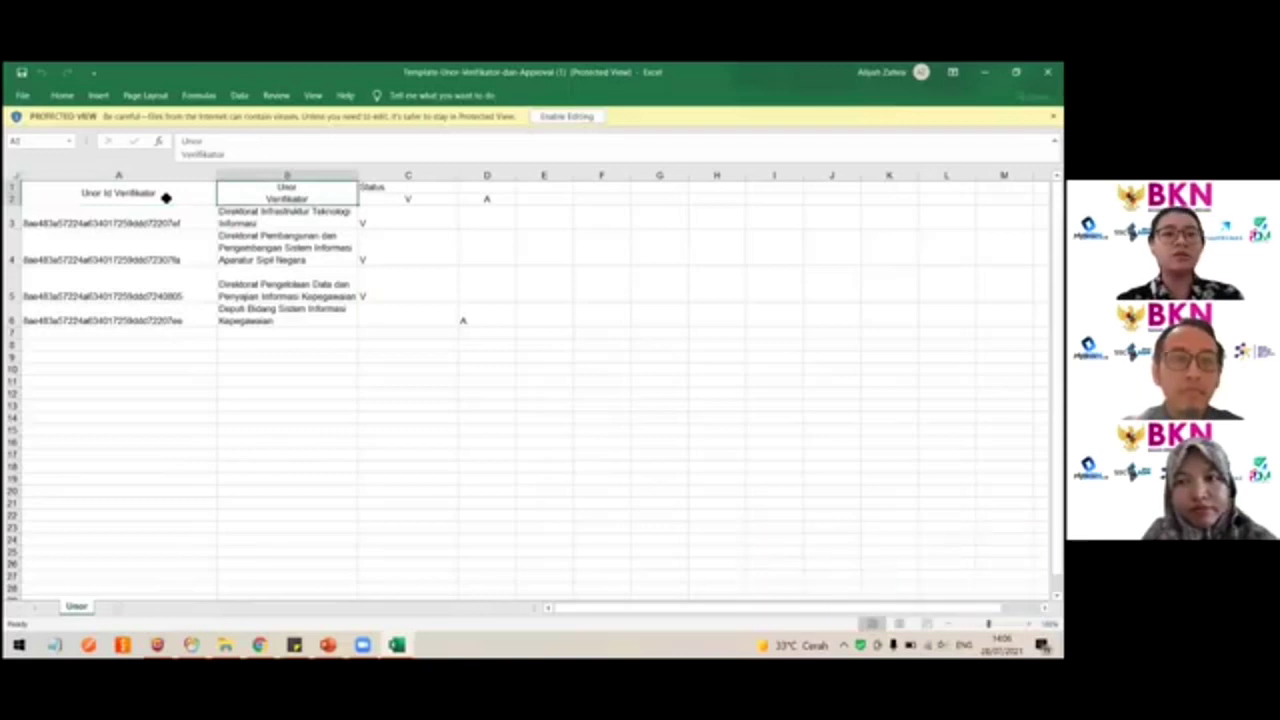
key("Right")
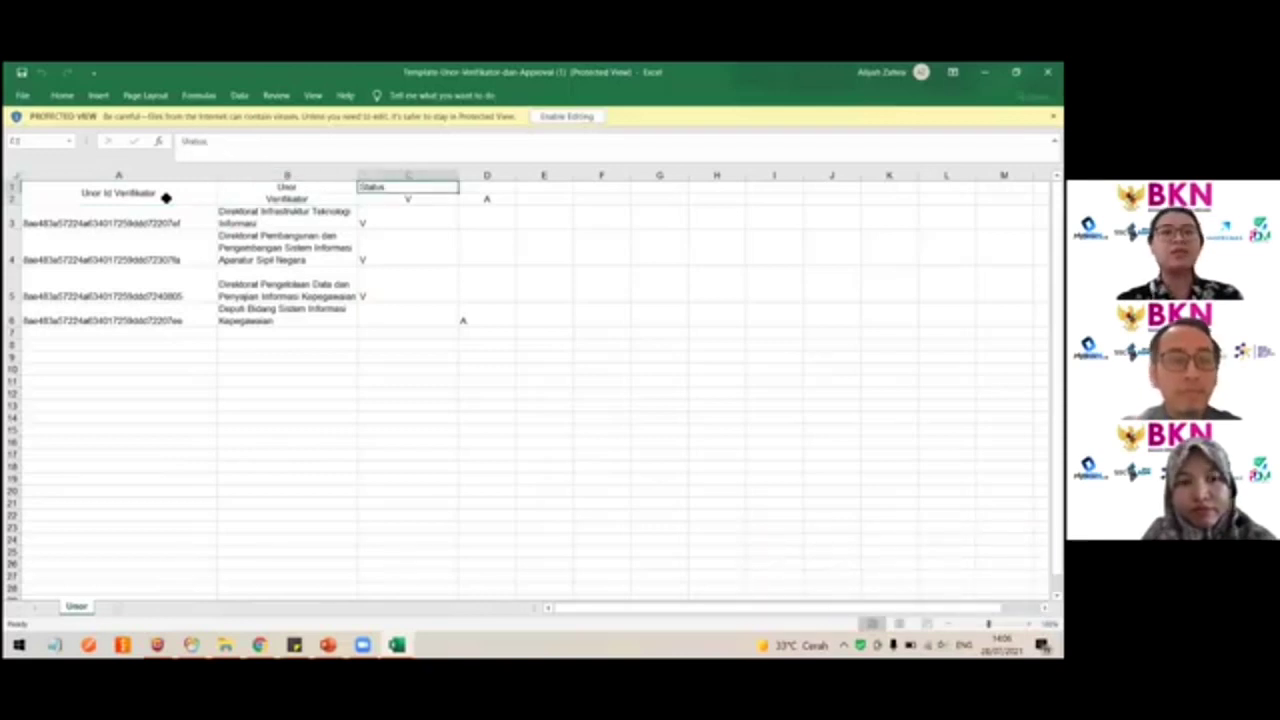
key("Down")
key("Right")
key("Left")
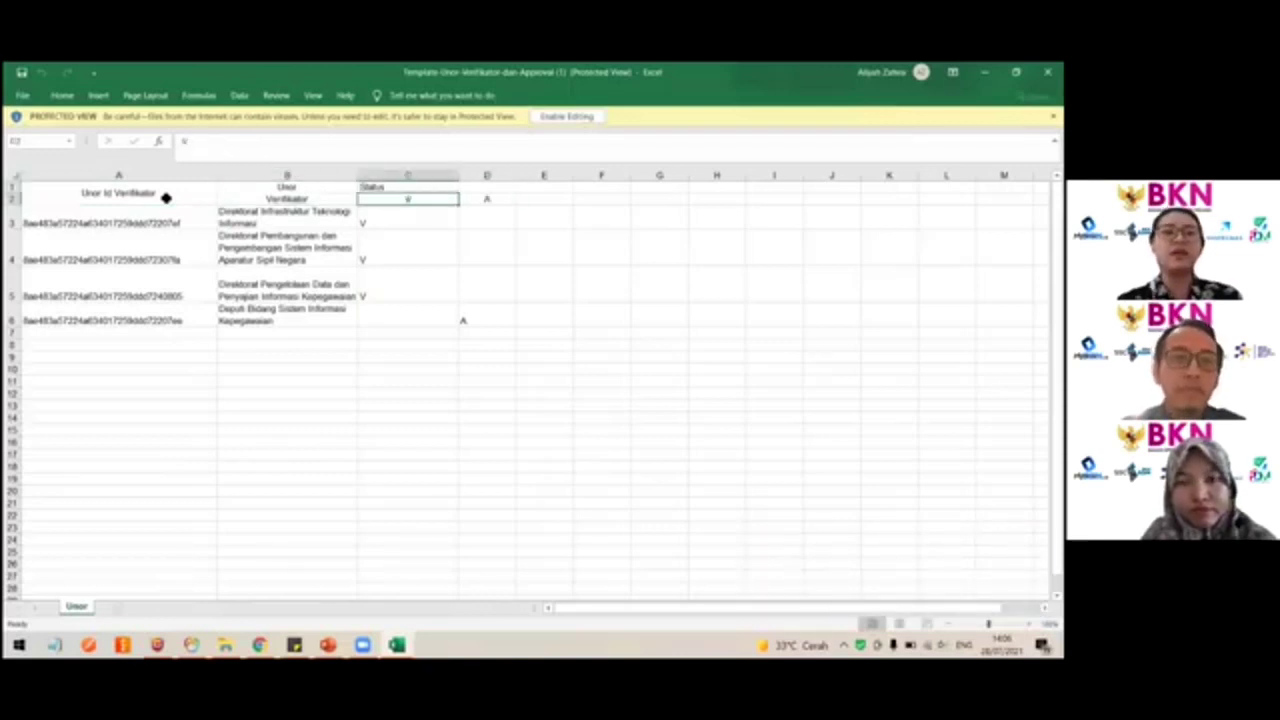
key("Right")
Step: Select the unit ID in cell A3, beside Direktorat Infrastruktur Teknologi Informasi
left_click(233, 467)
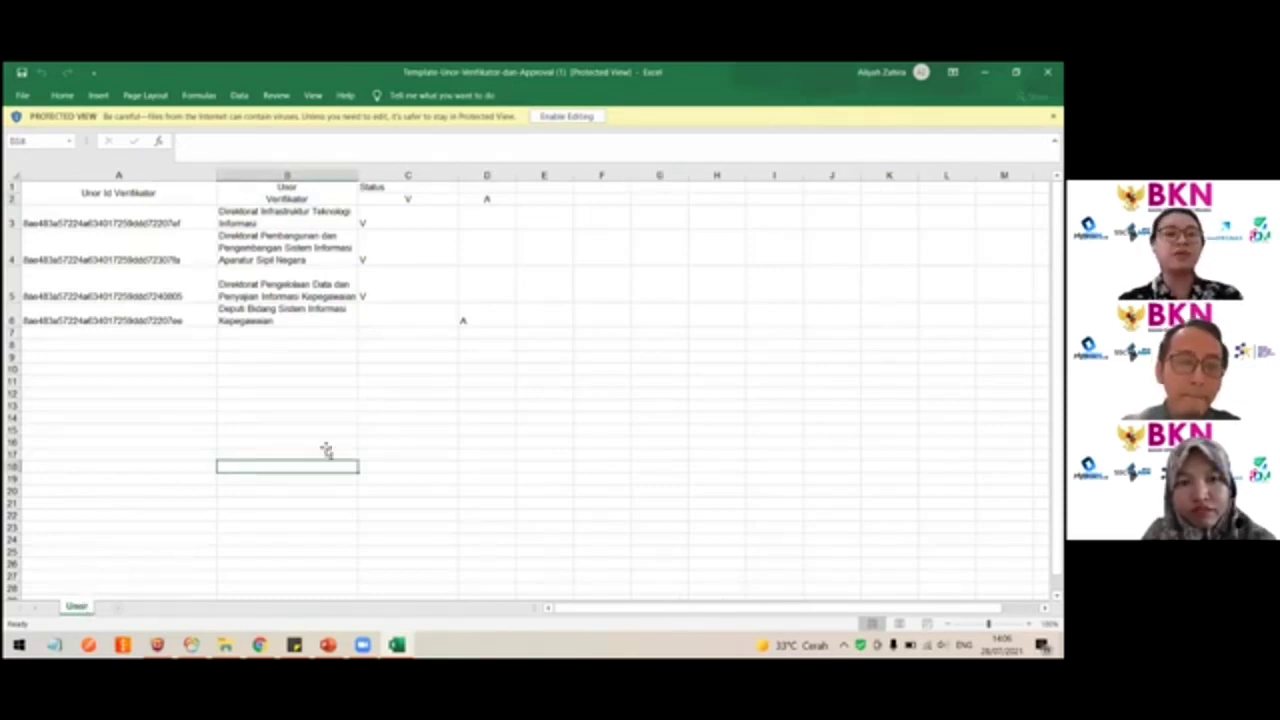
left_click(192, 444)
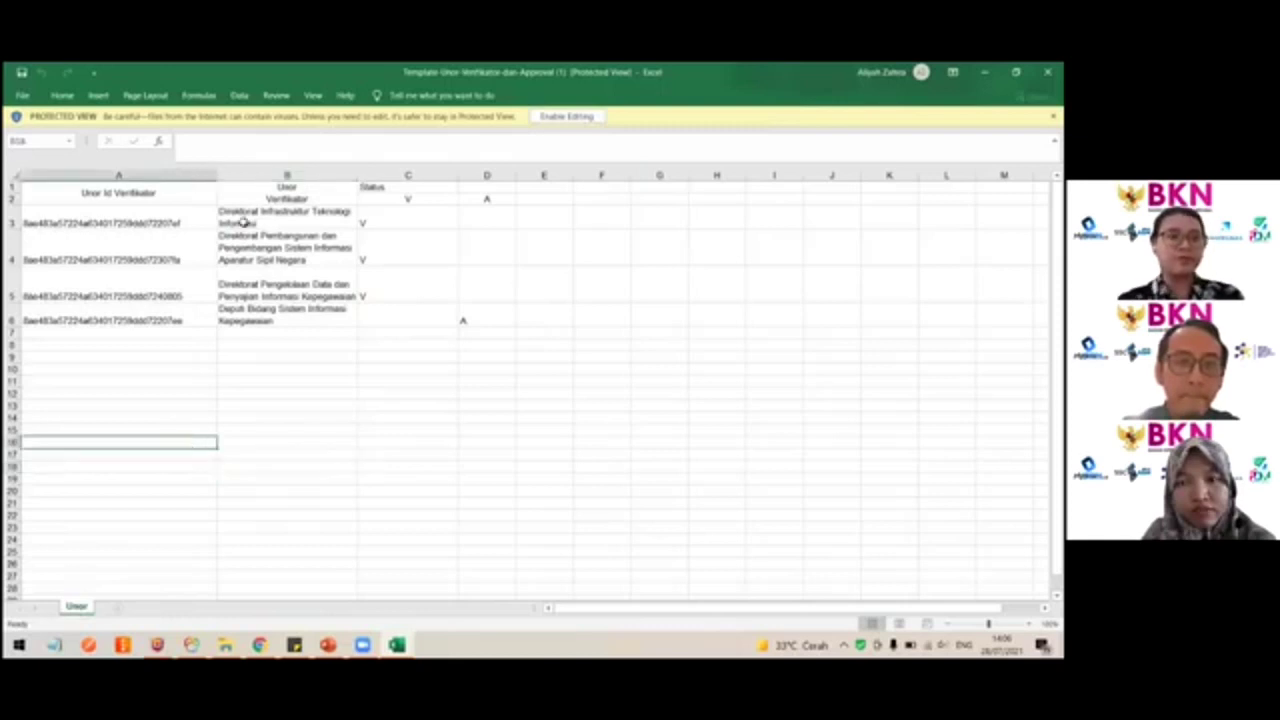
left_click(156, 238)
key("Up")
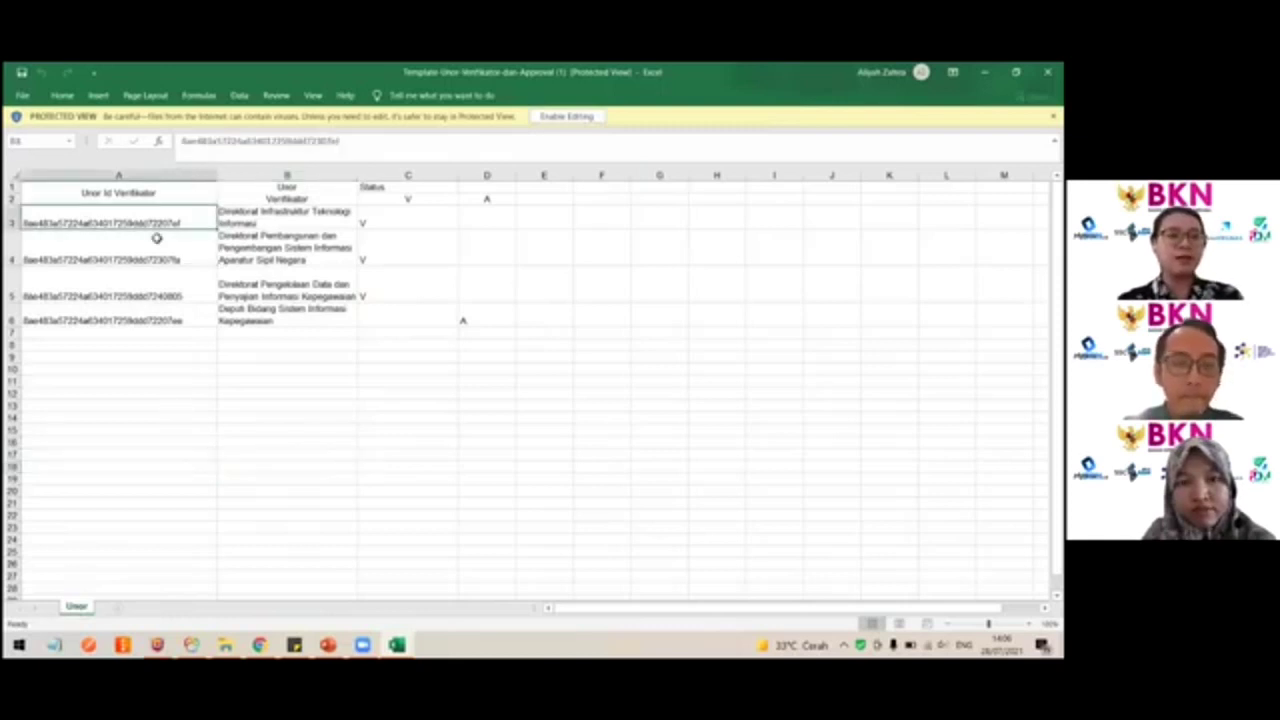
Step: Switch to the dataUnor workbook and look through its unit IDs, names and echelon IDs, returning to the first row
key("alt+Tab")
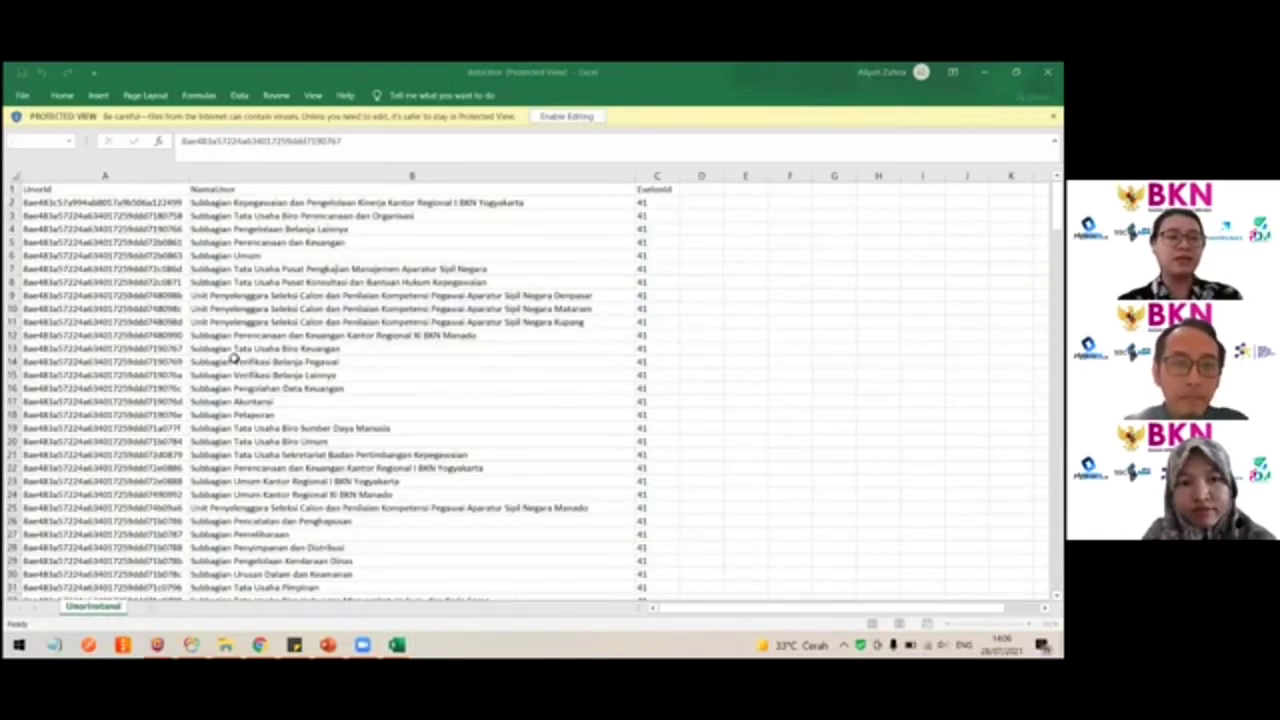
scroll(230, 357, "down", 3)
scroll(232, 357, "up", 3)
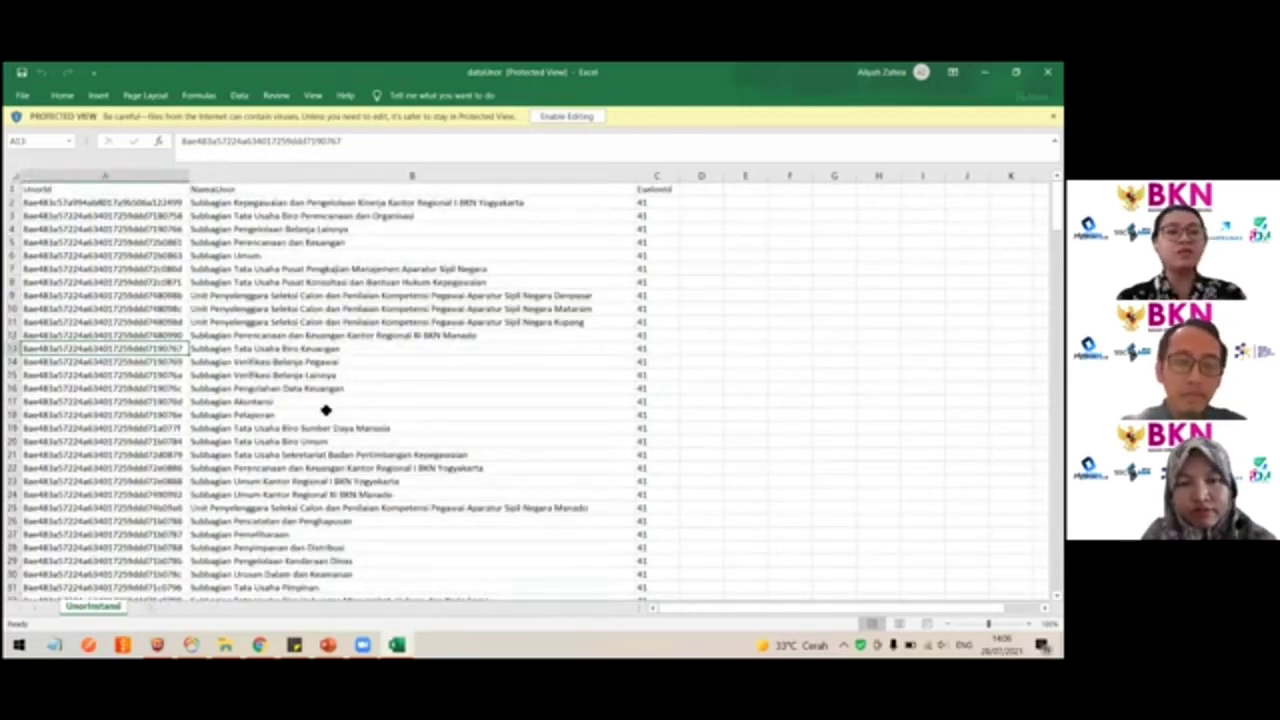
scroll(326, 410, "down", 2)
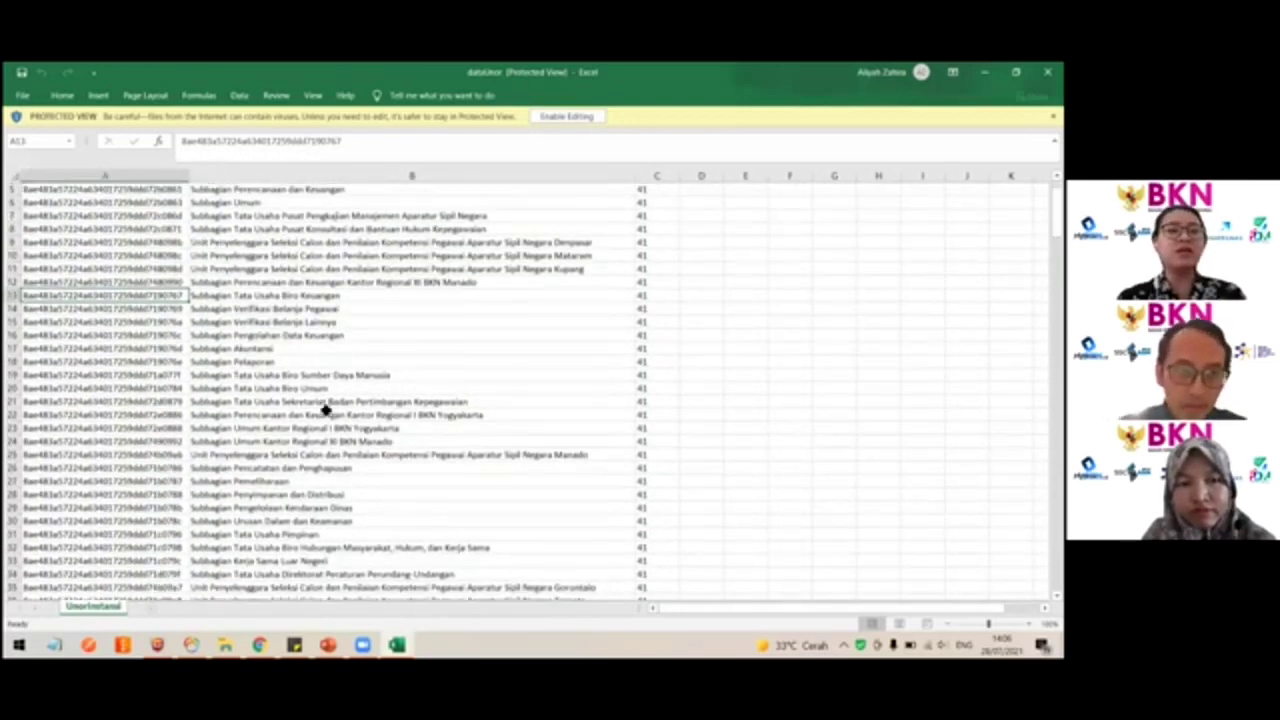
scroll(437, 513, "down", 14)
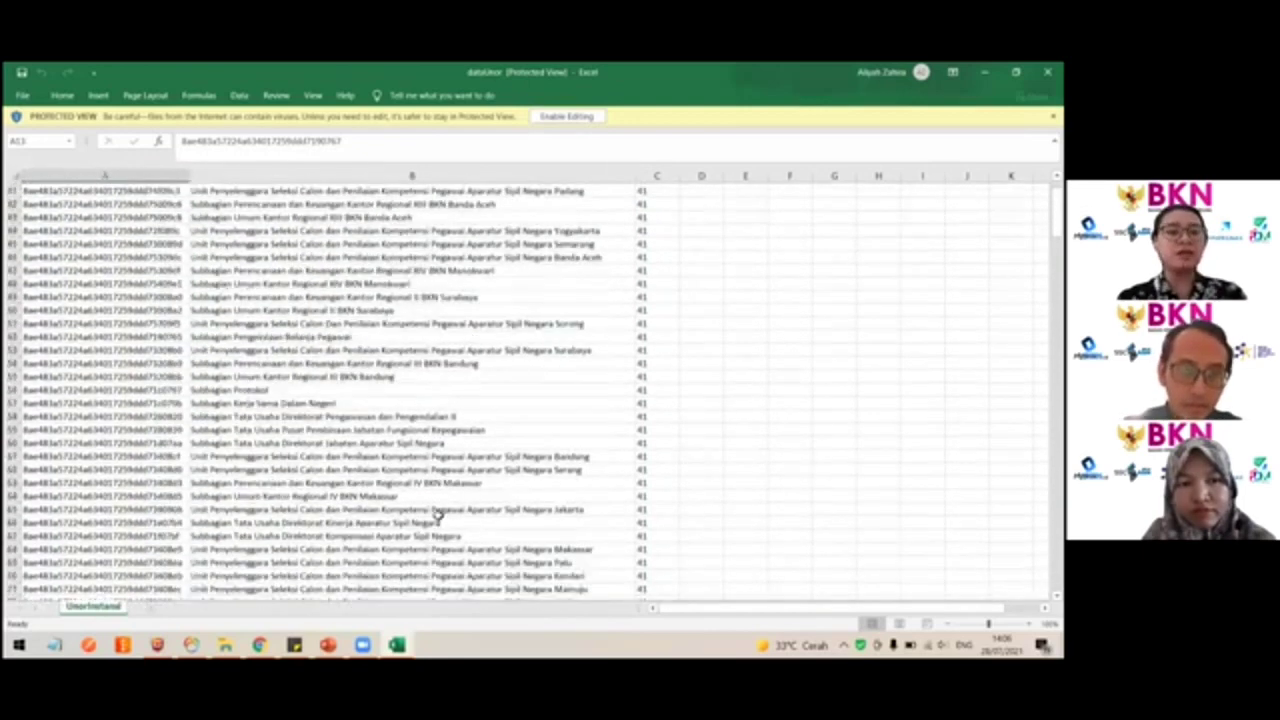
scroll(437, 513, "down", 10)
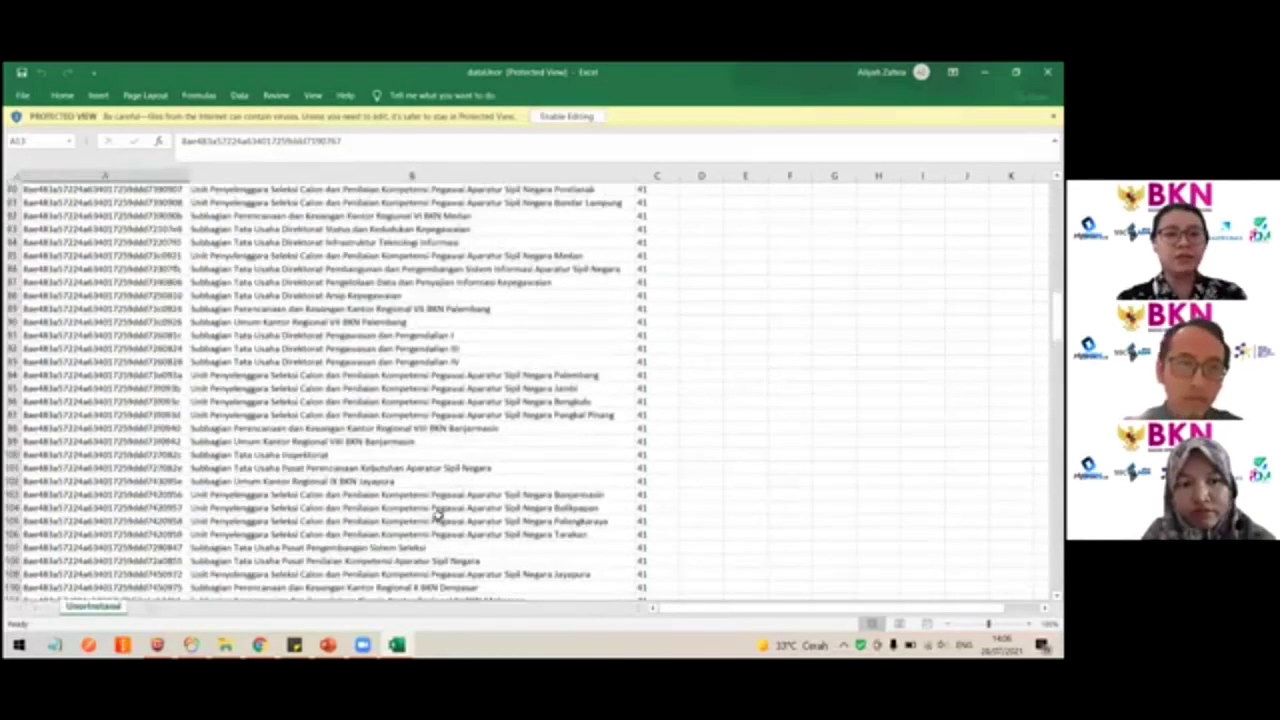
scroll(437, 513, "down", 14)
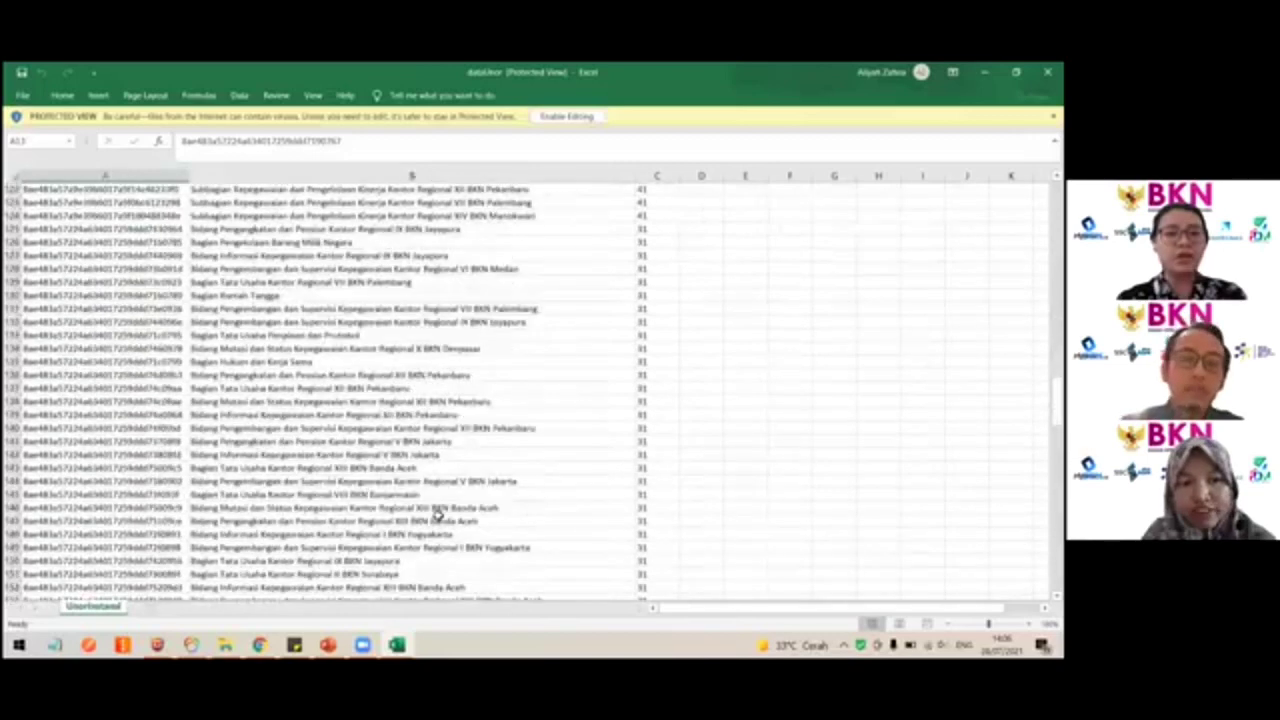
scroll(437, 513, "down", 12)
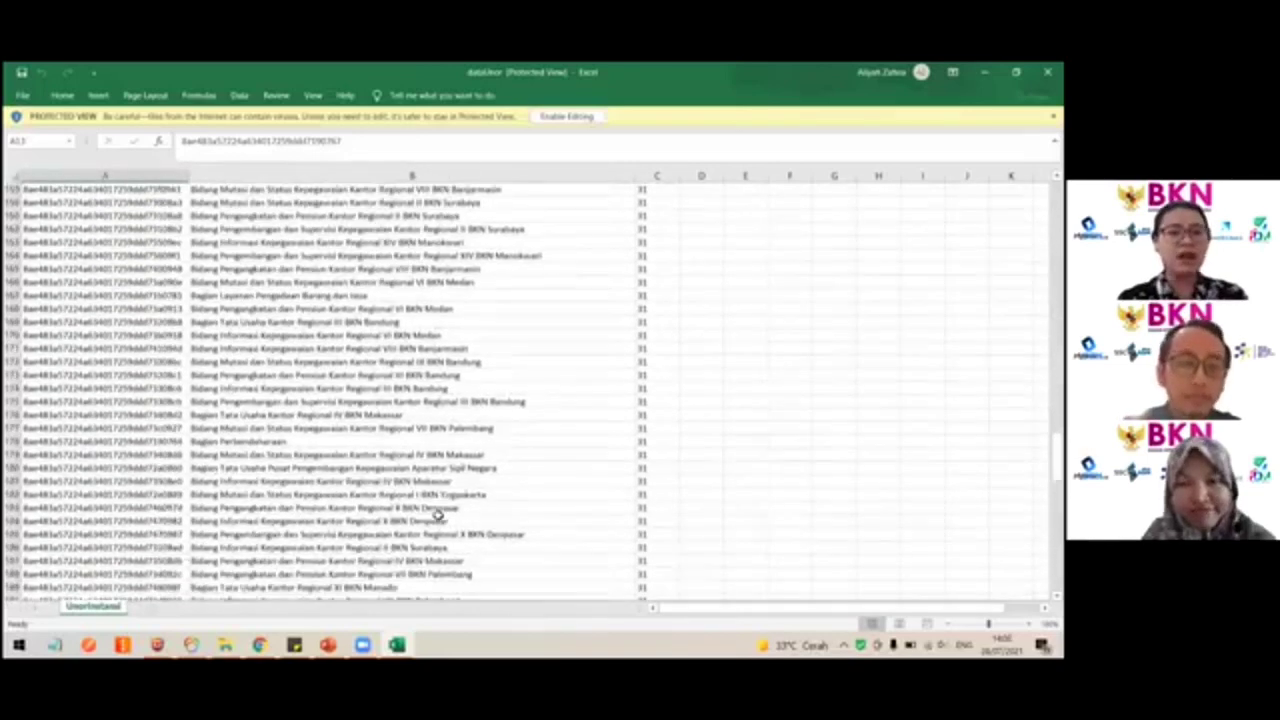
scroll(437, 513, "down", 2)
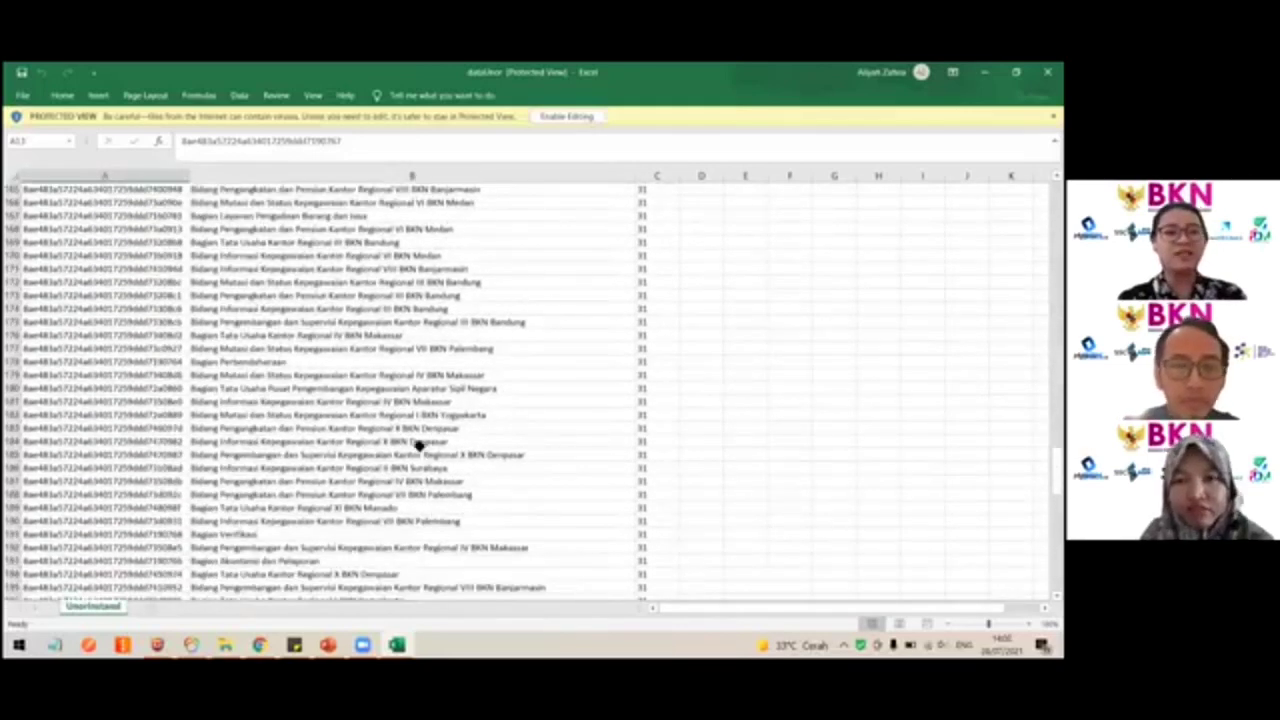
scroll(418, 444, "down", 5)
scroll(418, 444, "down", 12)
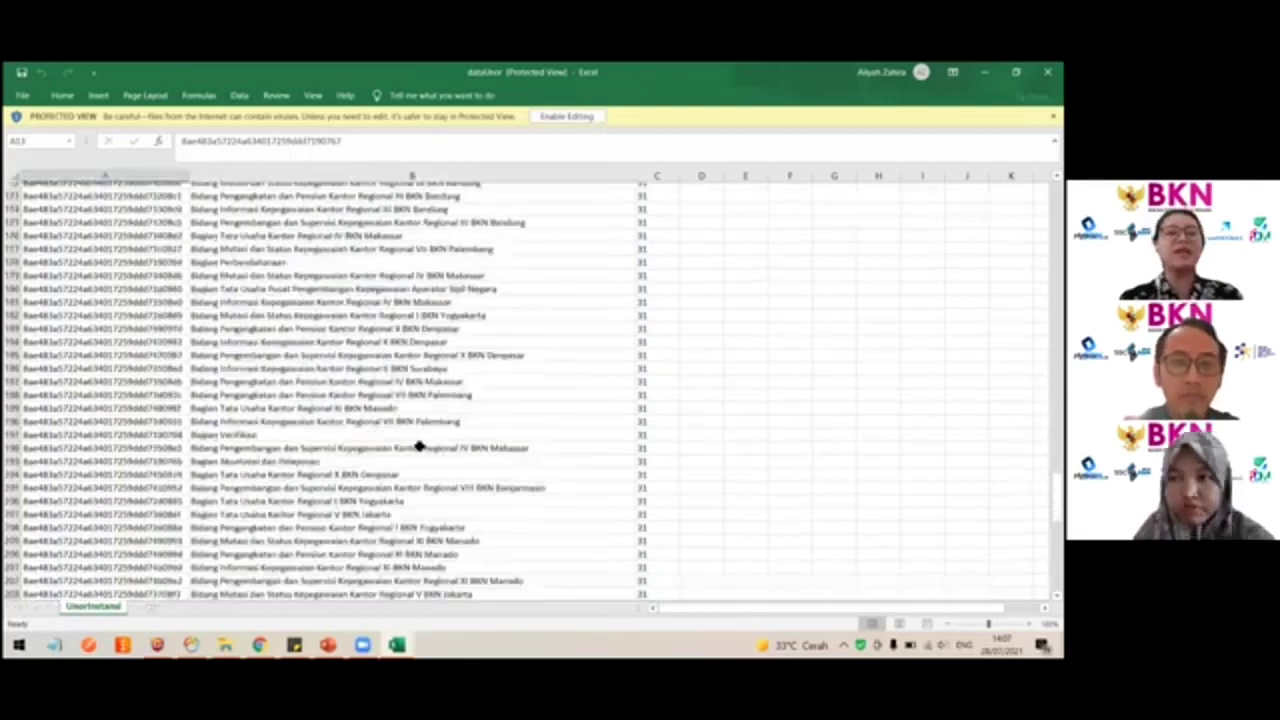
scroll(418, 446, "up", 6)
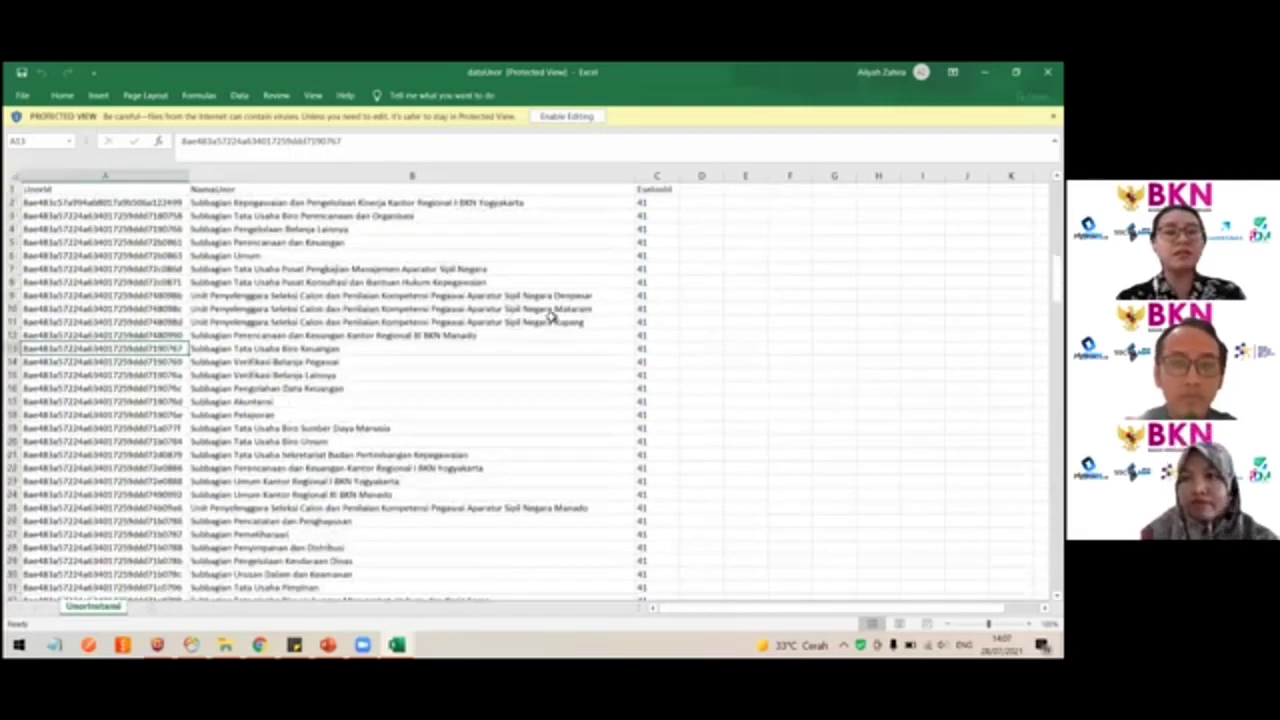
Step: Highlight the unit names in B9:B11 and compare row 9's NamaUnor with its UnorId
left_click(229, 295)
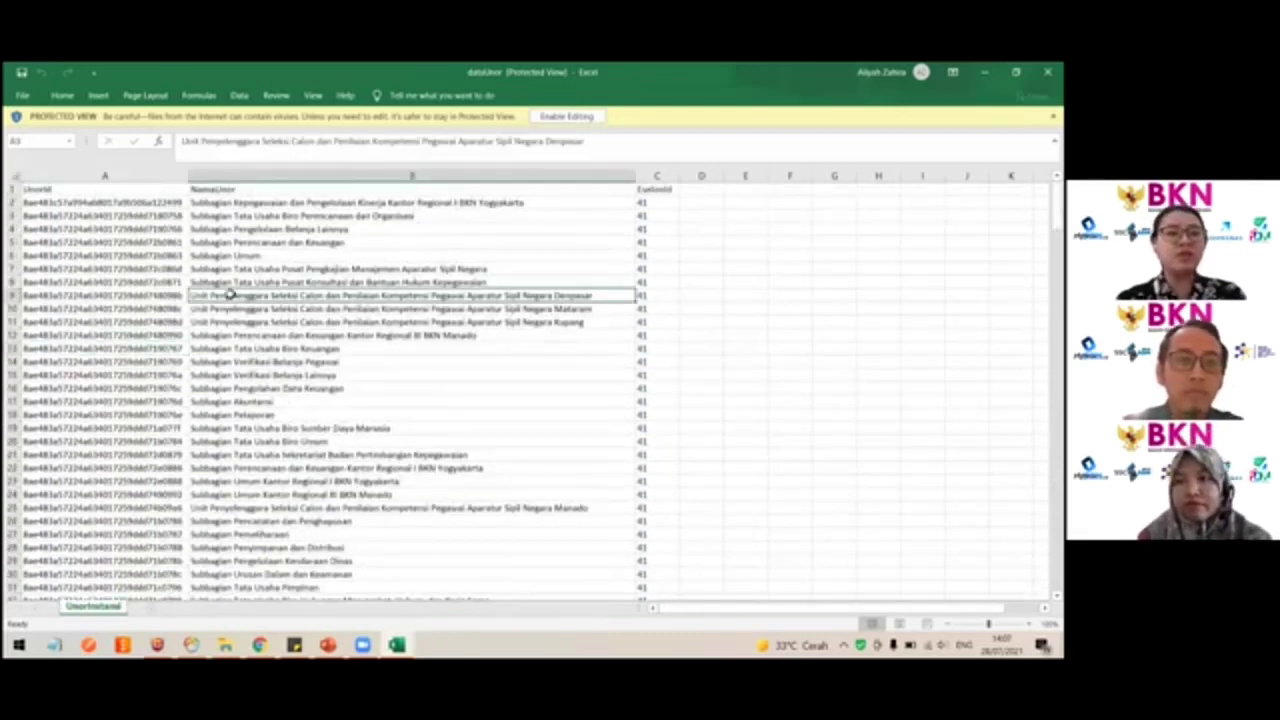
key("shift+Down")
key("shift+Down")
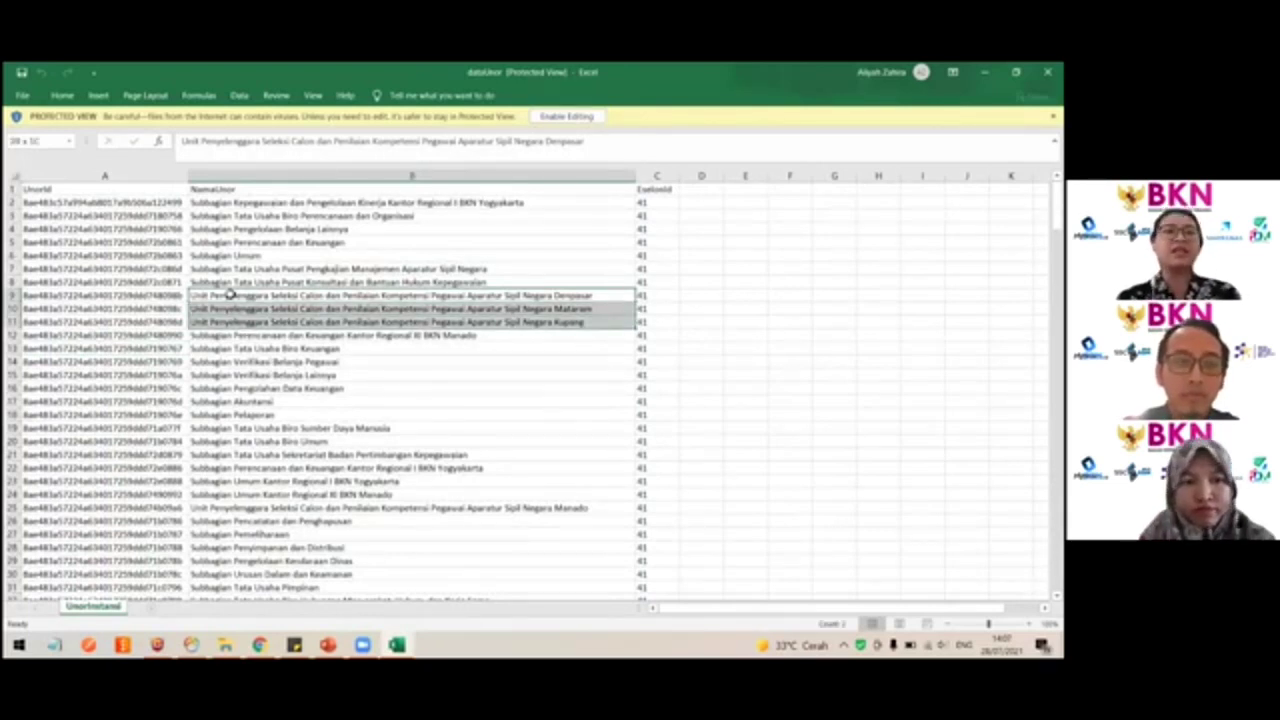
key("Left")
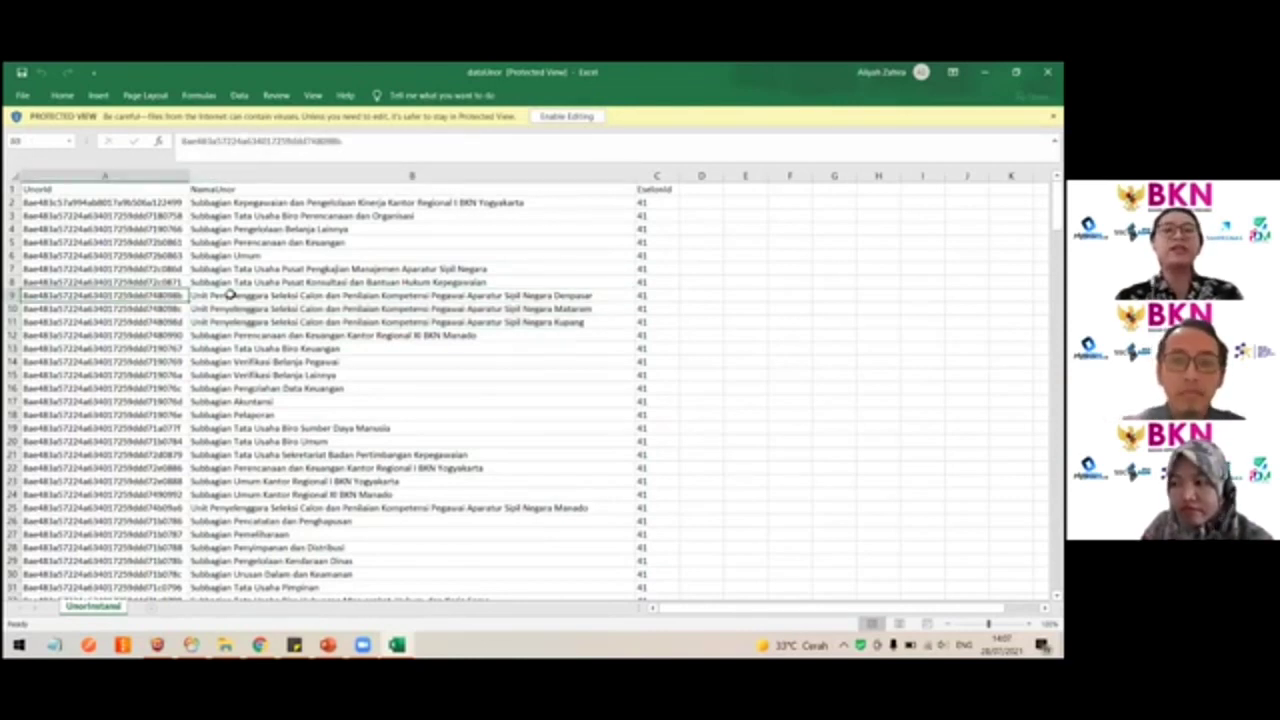
left_click(229, 295)
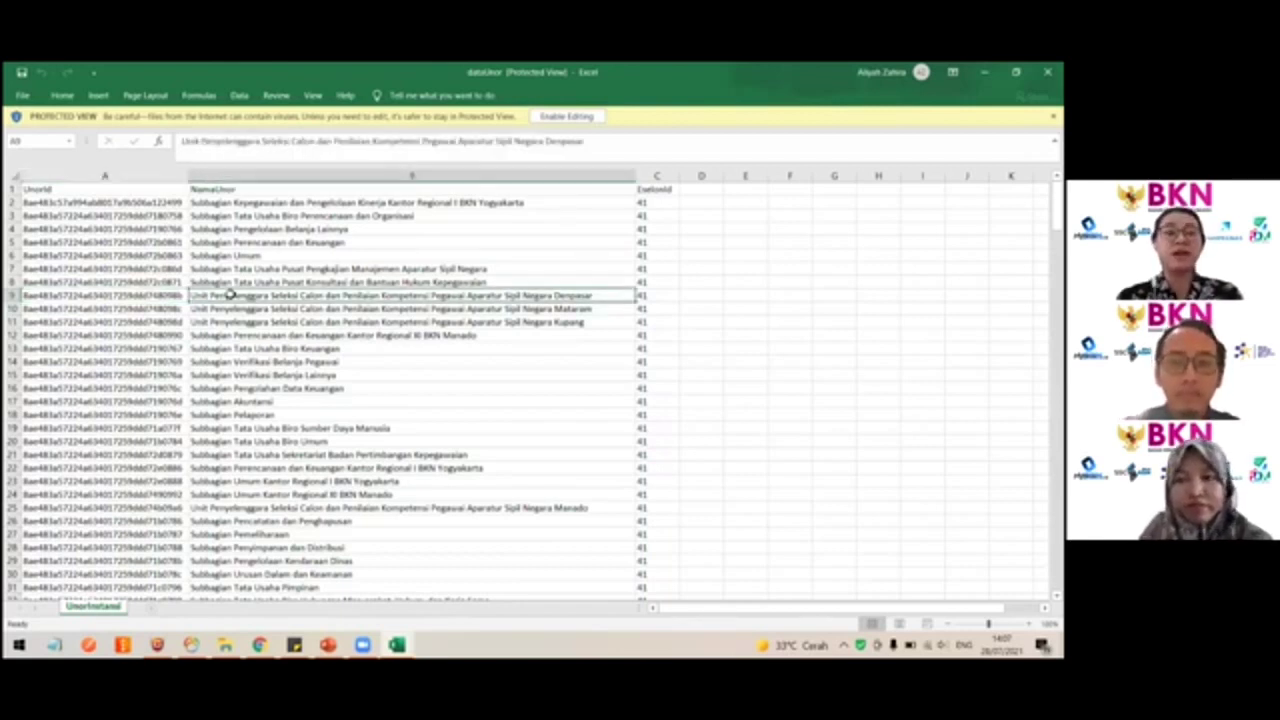
key("Left")
left_click(229, 295)
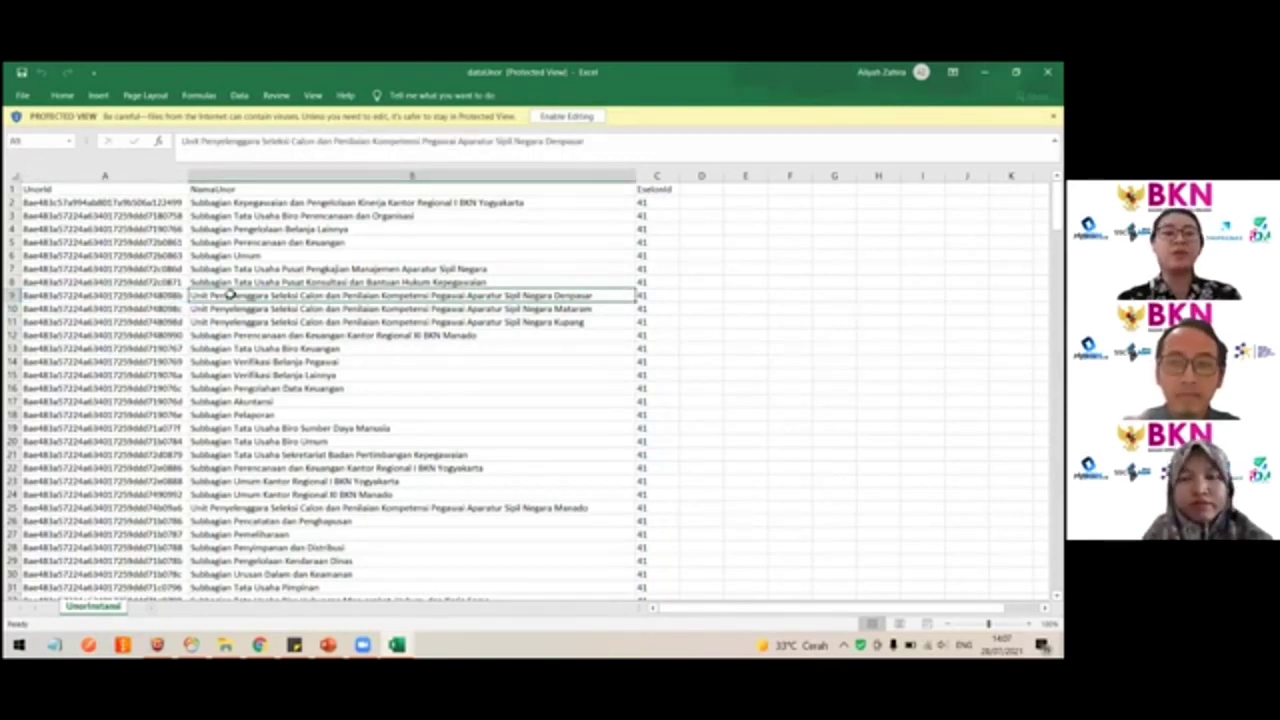
Step: Go through the NamaUnor entries from row 10 to row 12, back up to row 6, and select row 7
key("Down")
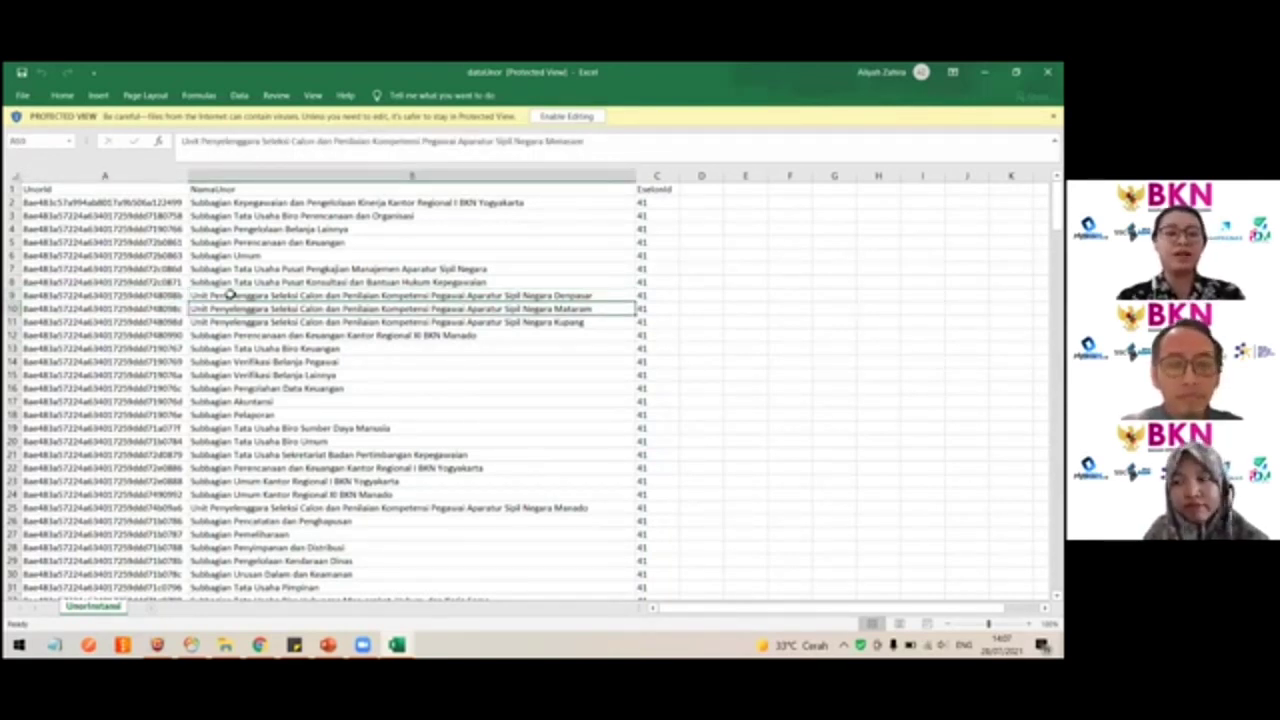
key("Down")
key("Down")
key("Down")
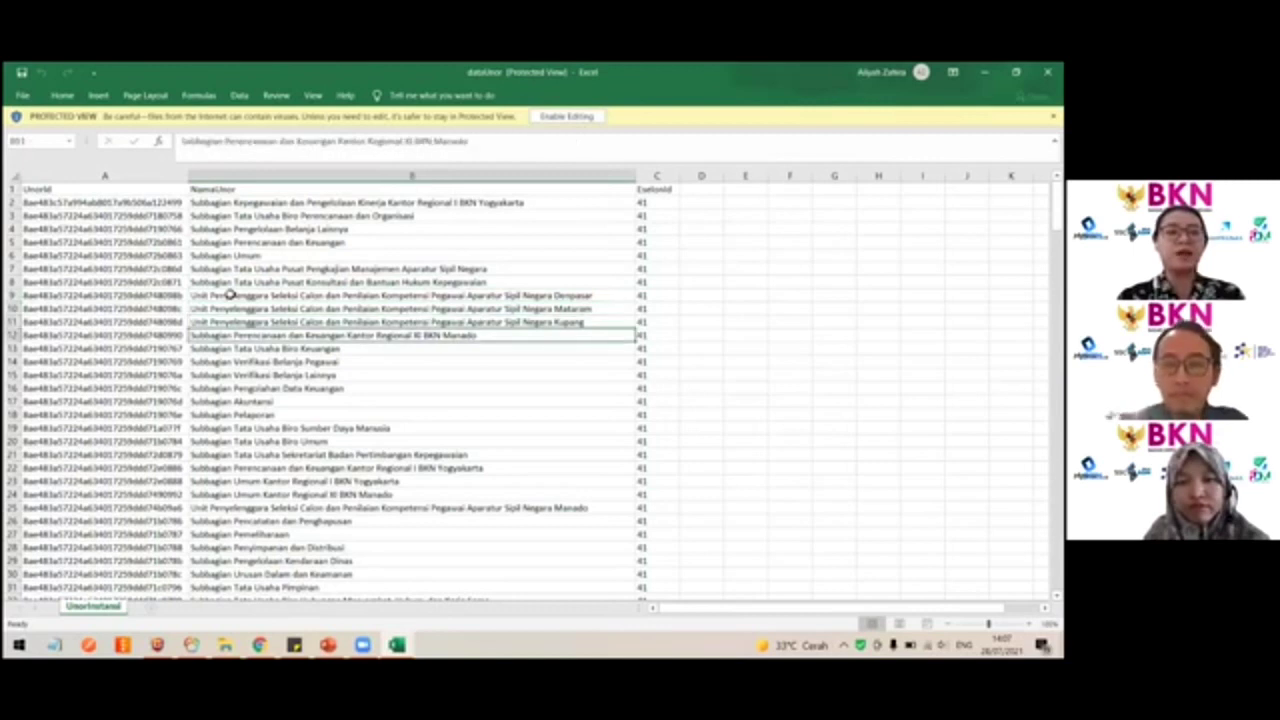
key("Up")
key("Up")
key("Up")
key("Up")
key("Up")
key("Up")
key("Up")
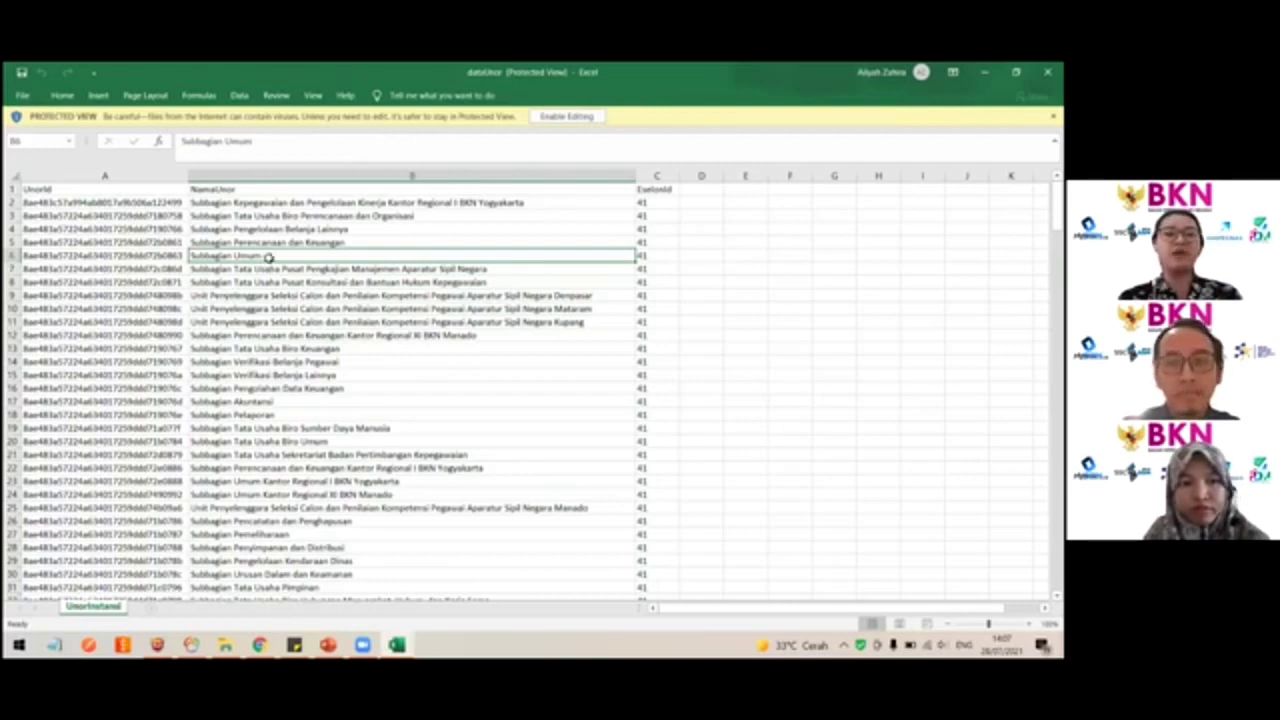
left_click(292, 269)
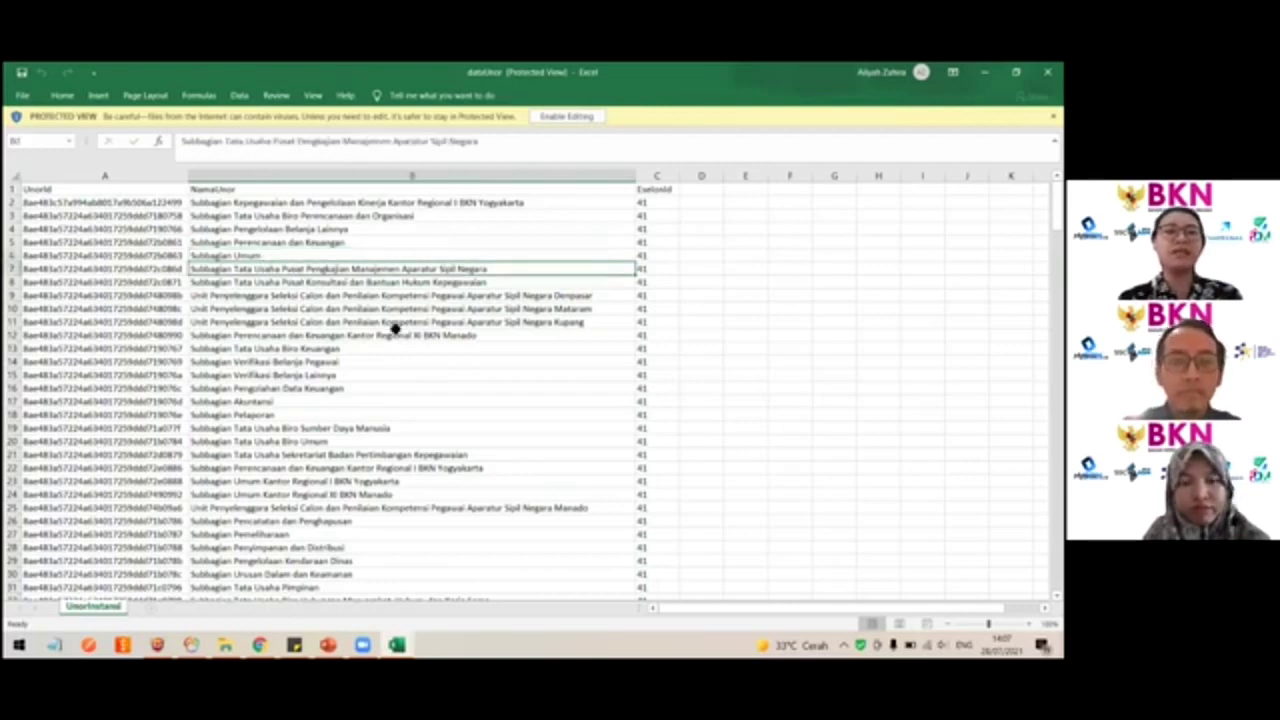
Step: Switch back to the verifier and approval template and select the unit ID in row 4, dismissing the alert
key("alt+Tab")
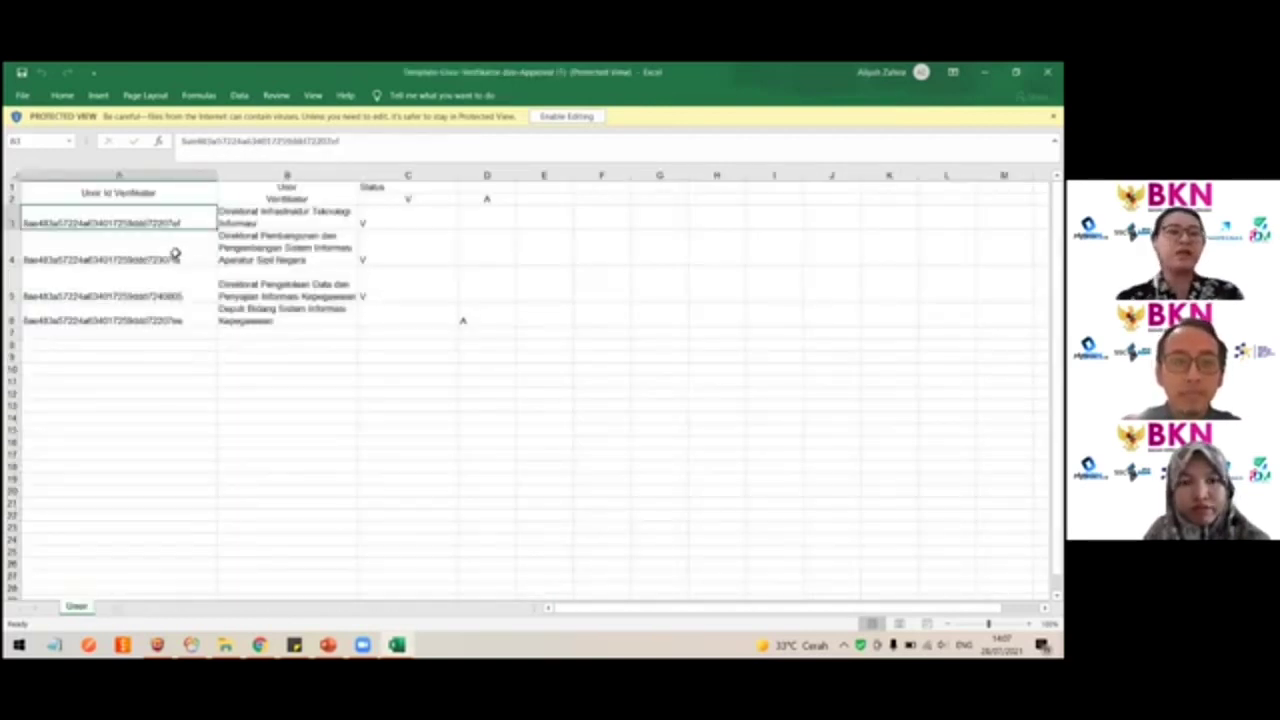
left_click(163, 232)
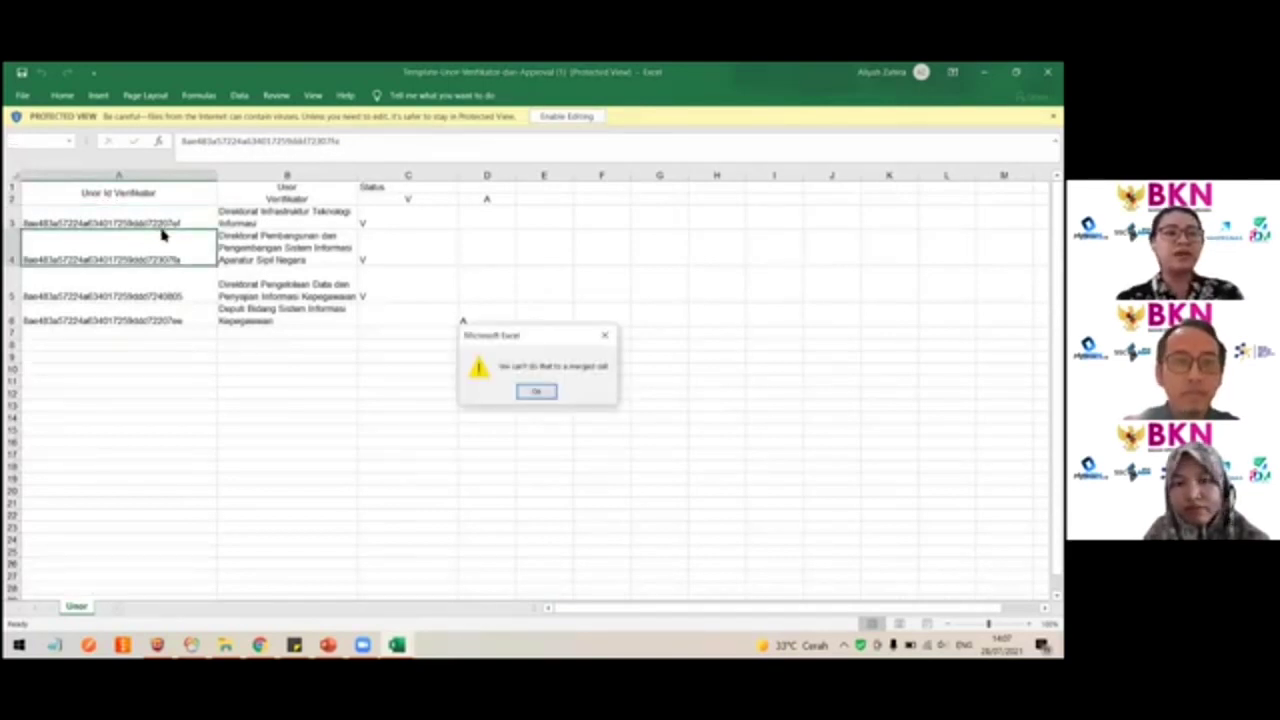
left_click(604, 336)
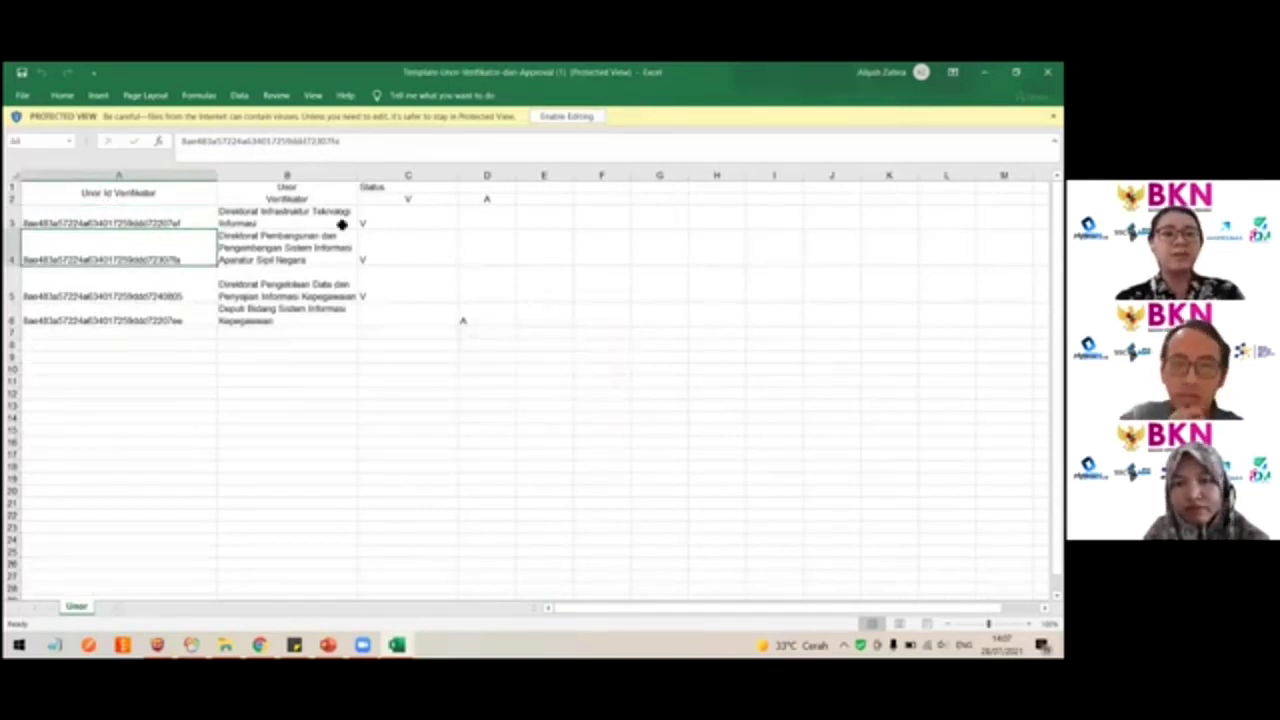
Step: Review the Status marks from the first unit in row 3 through the V column to cell D6 in the A column
left_click(167, 210)
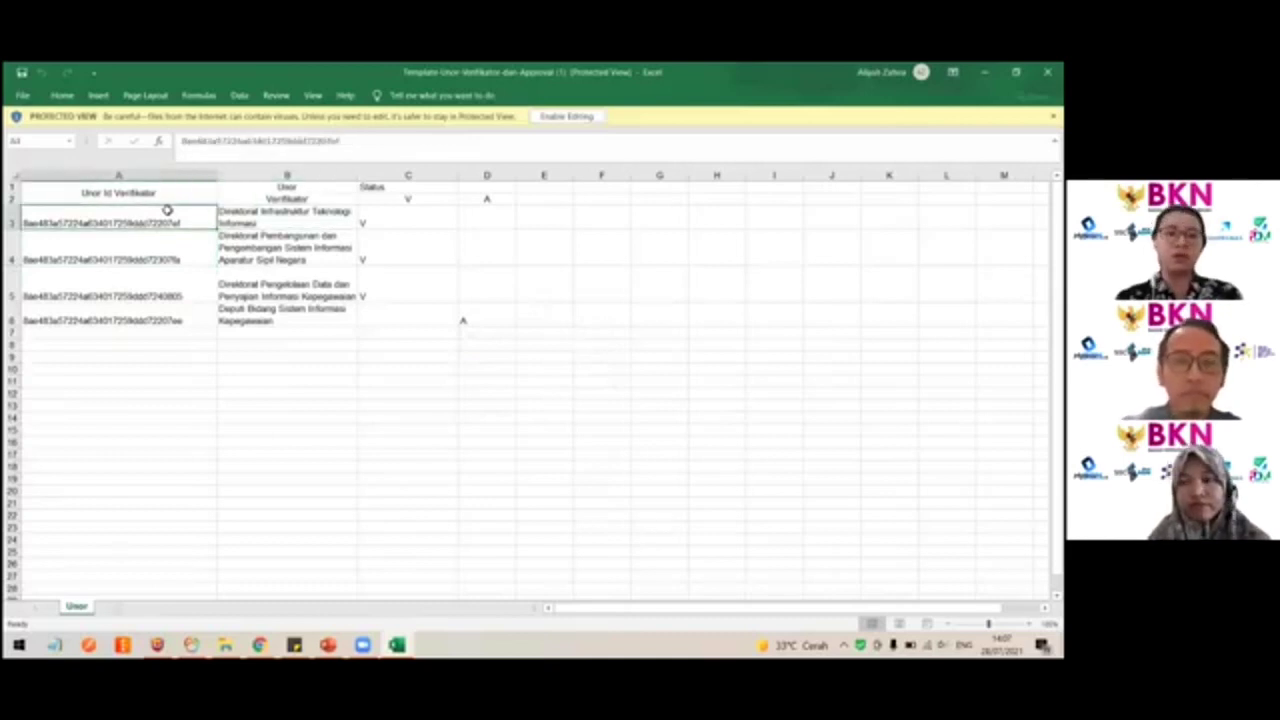
key("Right")
key("Right")
key("Down")
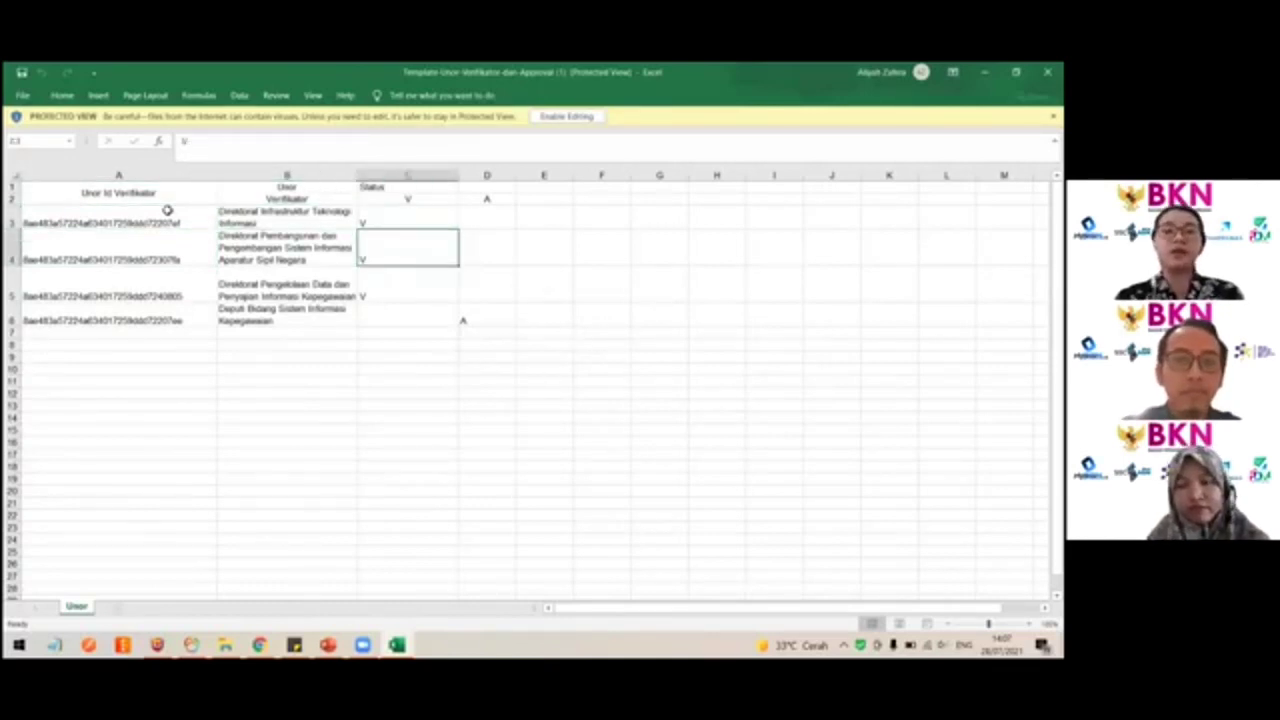
key("Down")
key("Down")
key("Right")
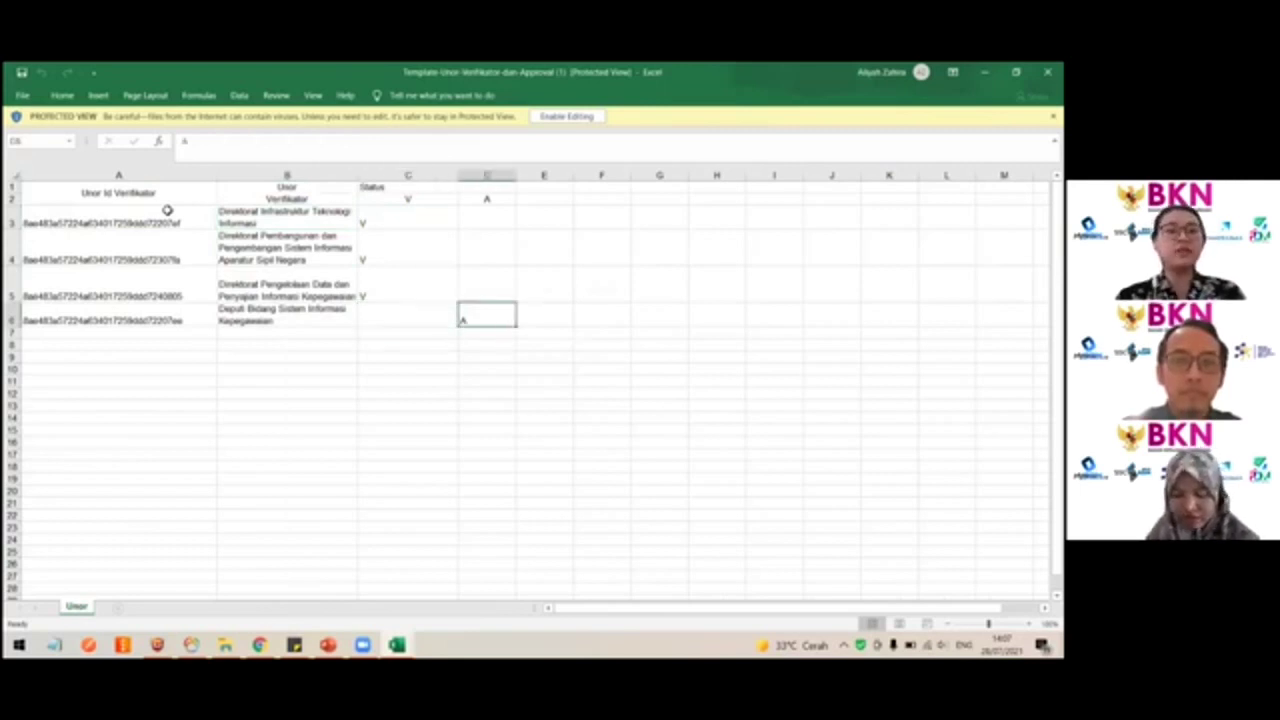
Step: Enable editing of the template and enter A in cell D5 for Direktorat Pengelolaan Data dan Penyajian Informasi Kepegawaian
key("Left")
key("Up")
key("Left")
key("Left")
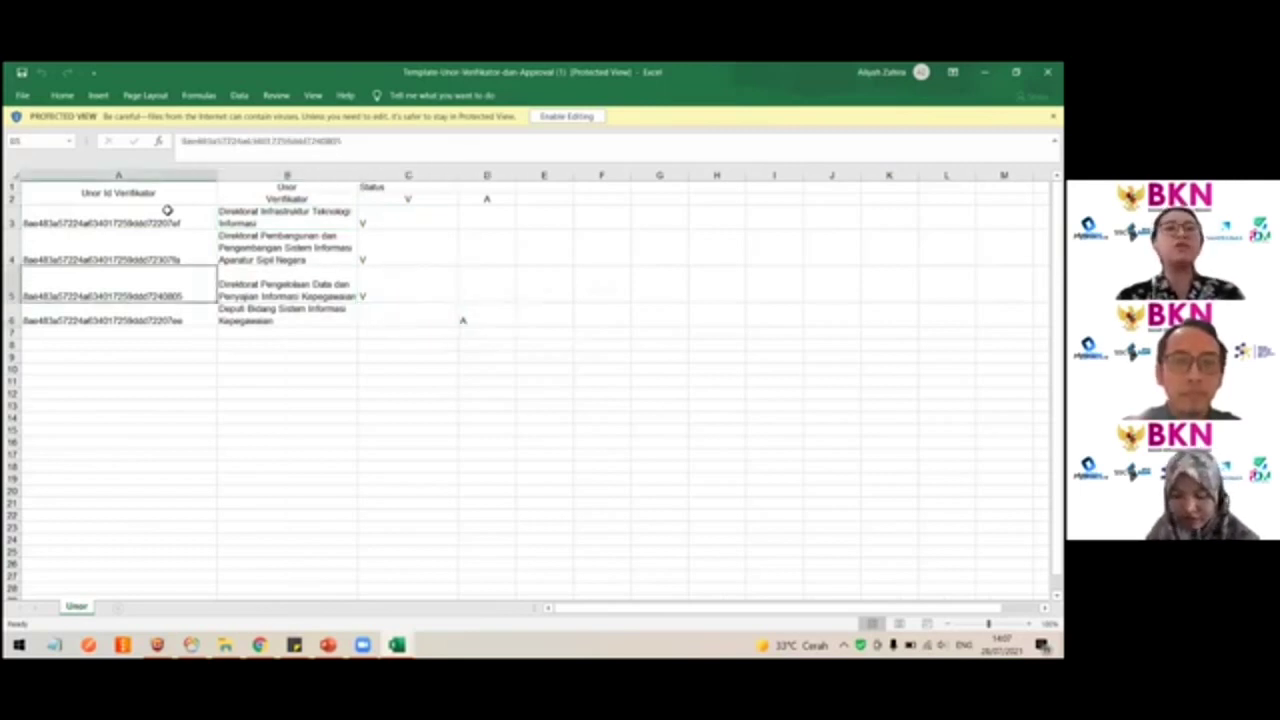
key("Right")
key("Right")
key("Right")
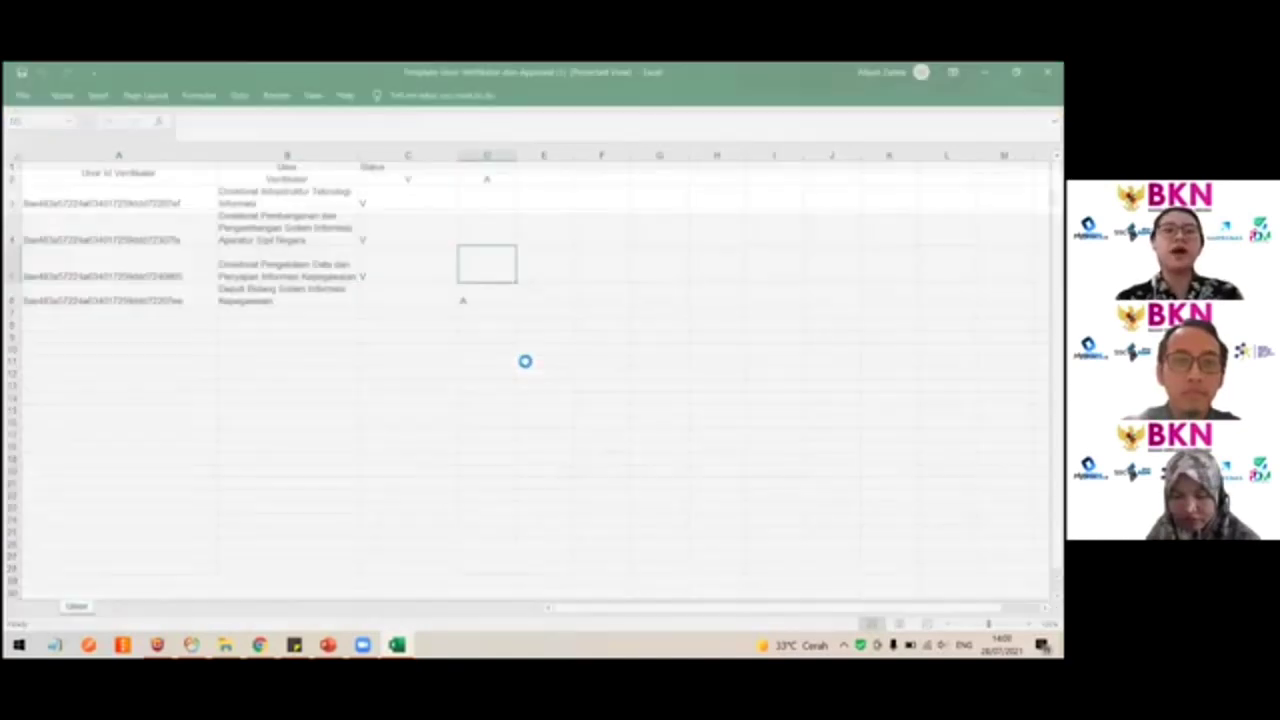
type("A")
key("Return")
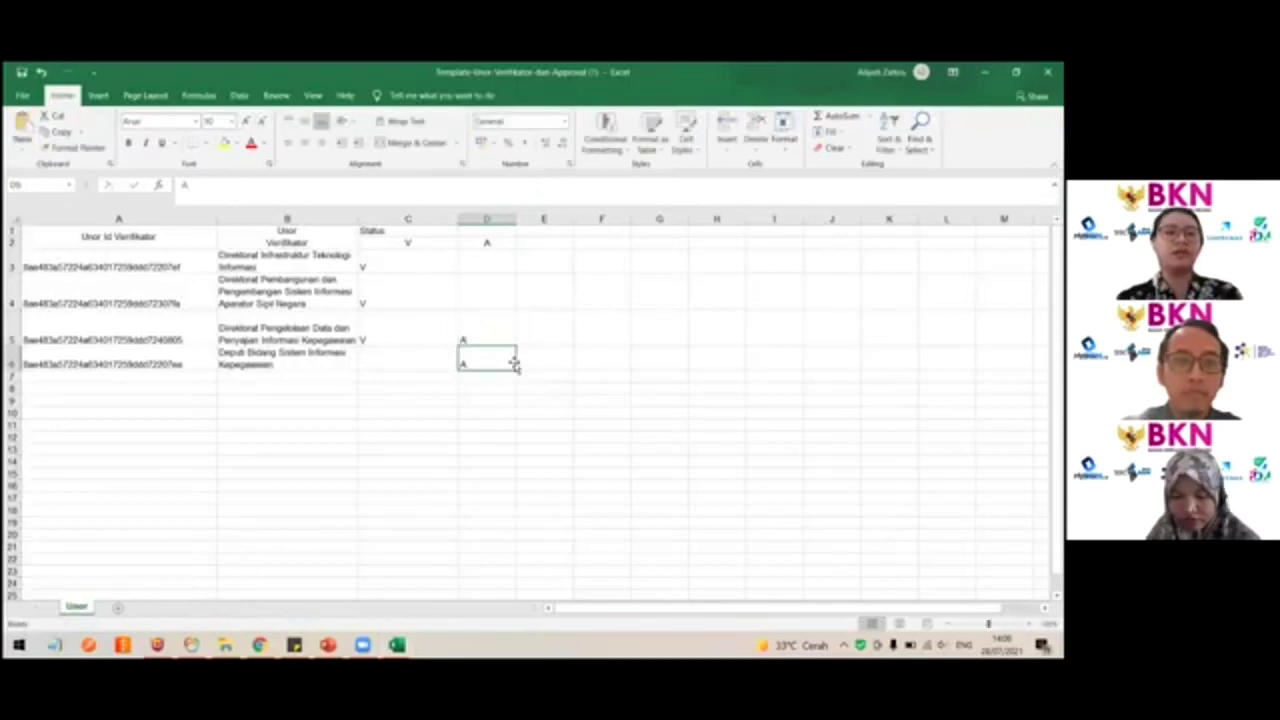
Step: Return along row 5 from the new A mark to its unit ID in cell A5
key("Up")
key("Left")
key("Left")
key("Left")
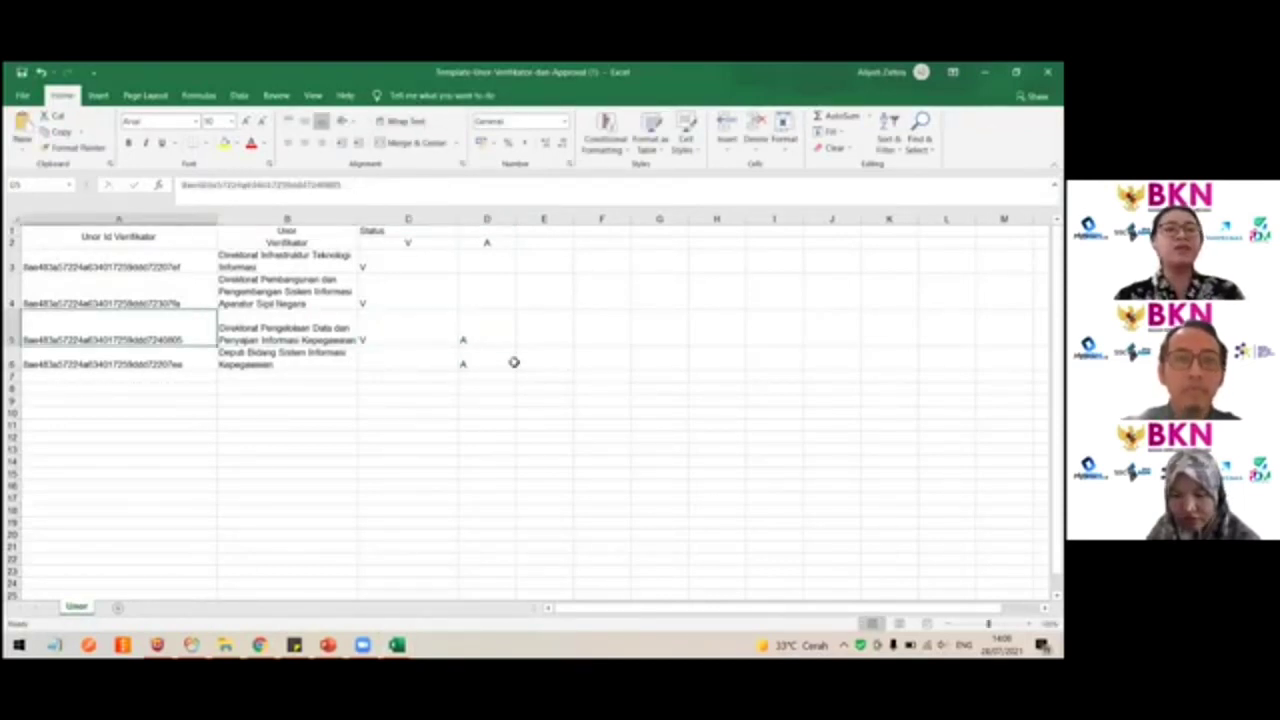
key("Right")
key("Page_Down")
key("ctrl+shift+Up")
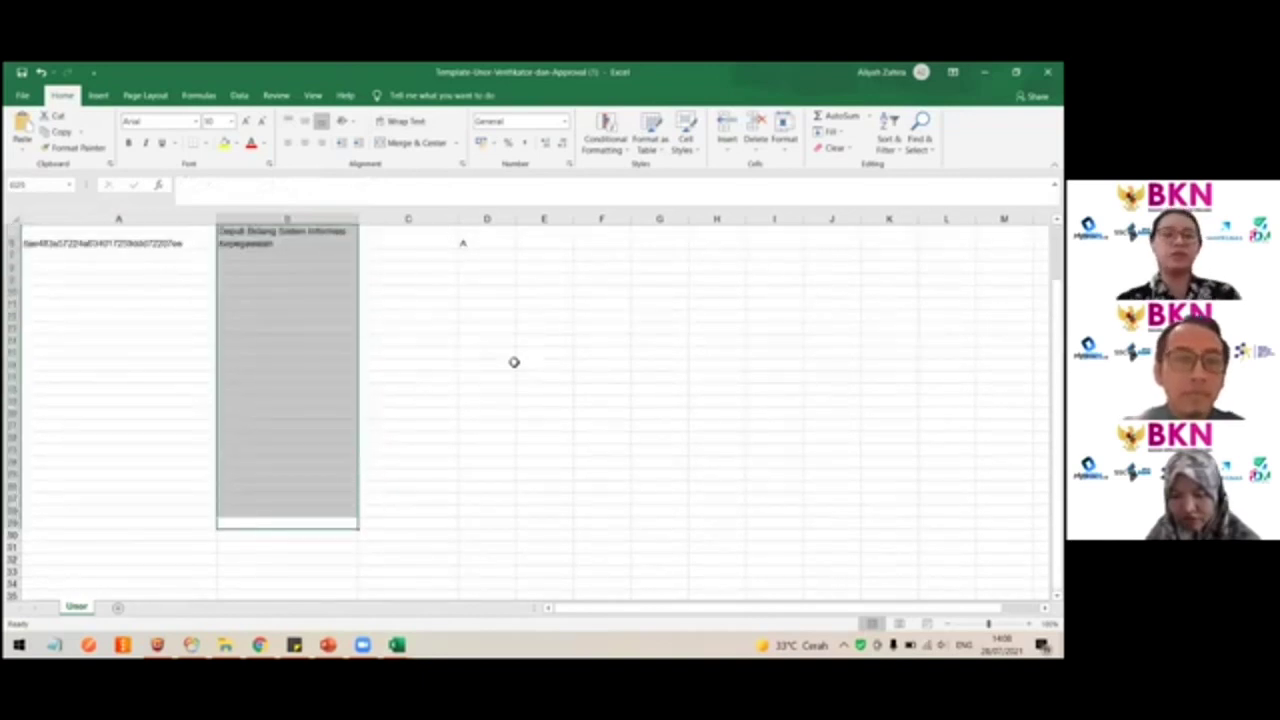
left_click(566, 423)
scroll(566, 423, "up", 2)
scroll(418, 392, "down", 1)
left_click(418, 392)
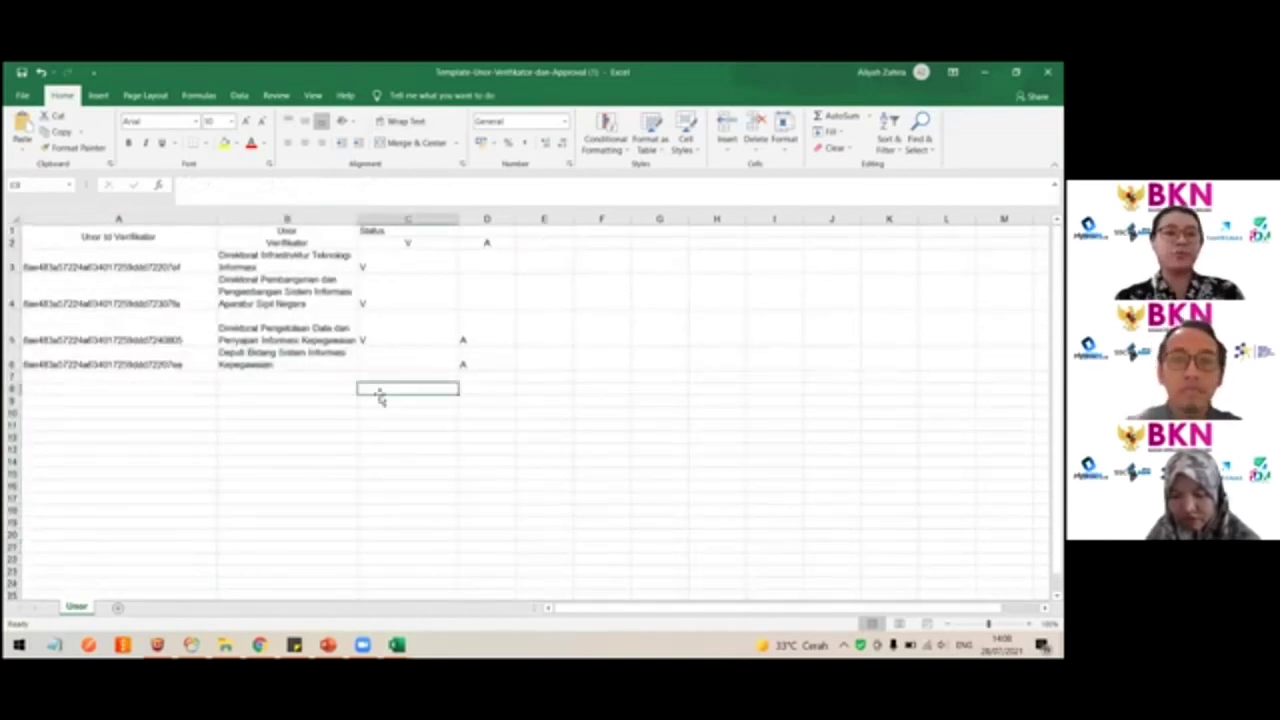
Step: Examine the unit IDs and names in the template from Deputi Bidang Sistem Informasi Kepegawaian up to the Unor Id Verifikator header and row 4
left_click(307, 358)
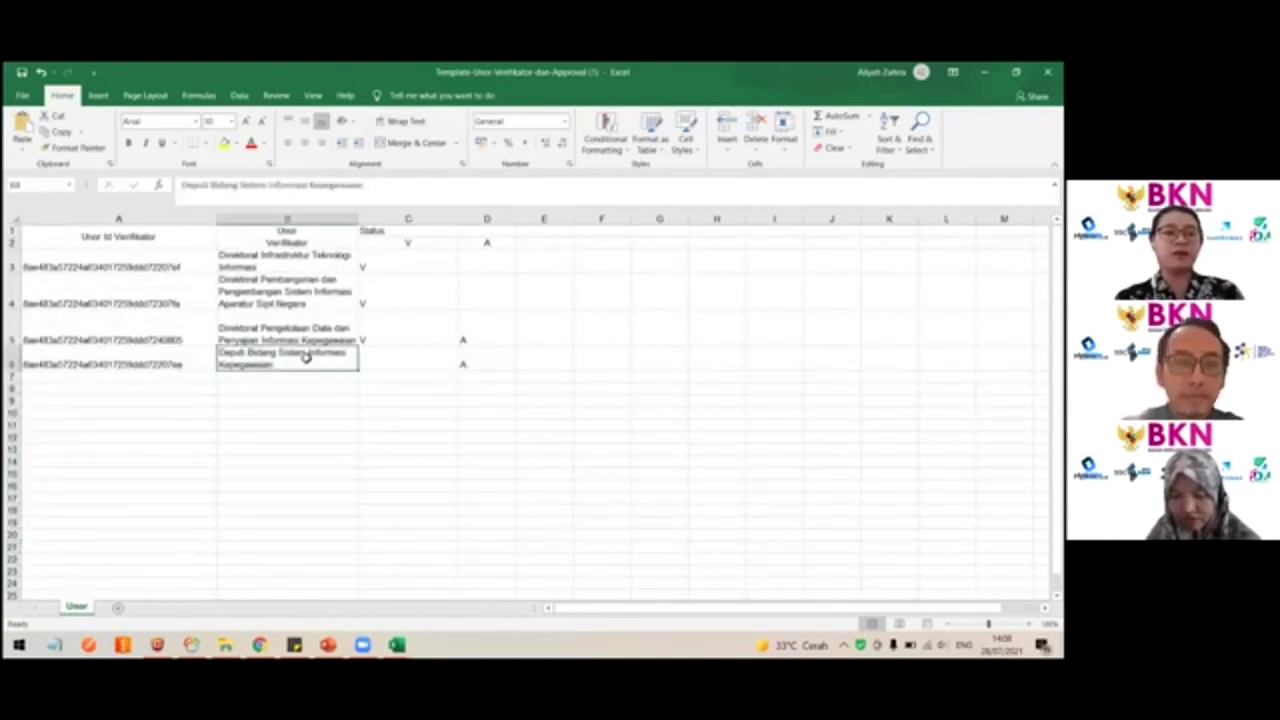
left_click(194, 365)
left_click(196, 337)
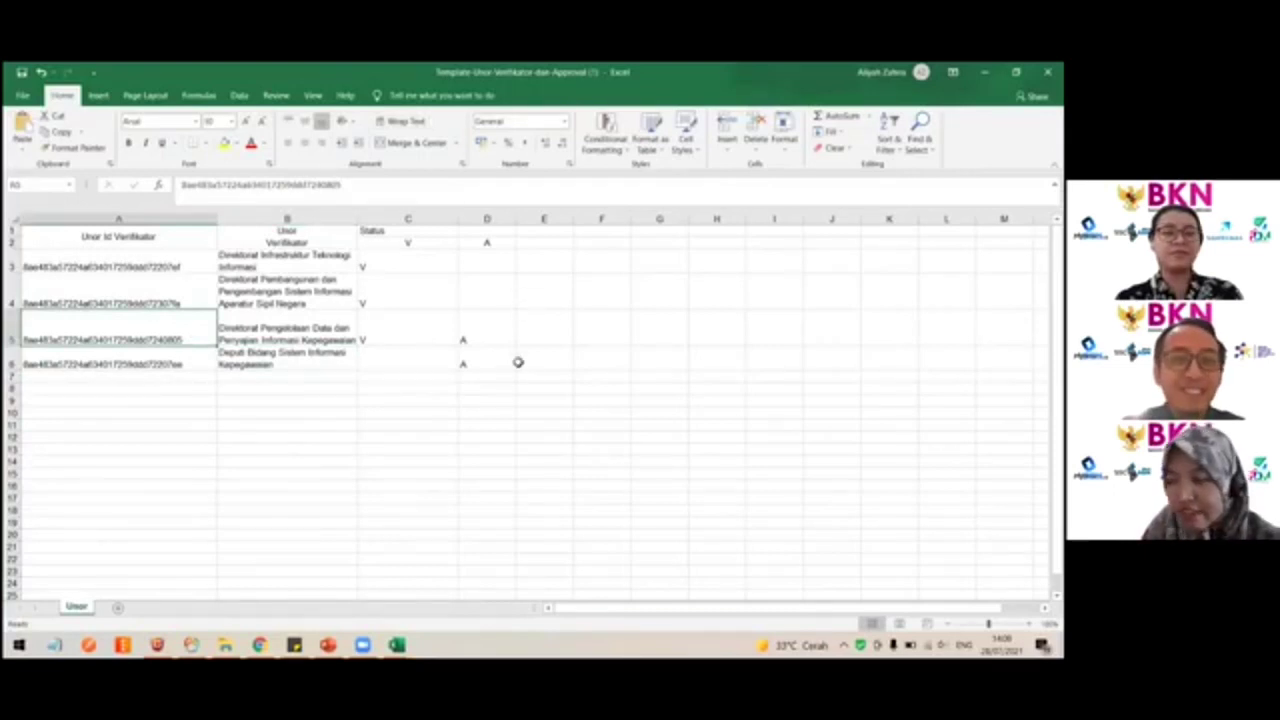
left_click(364, 357)
left_click(308, 357)
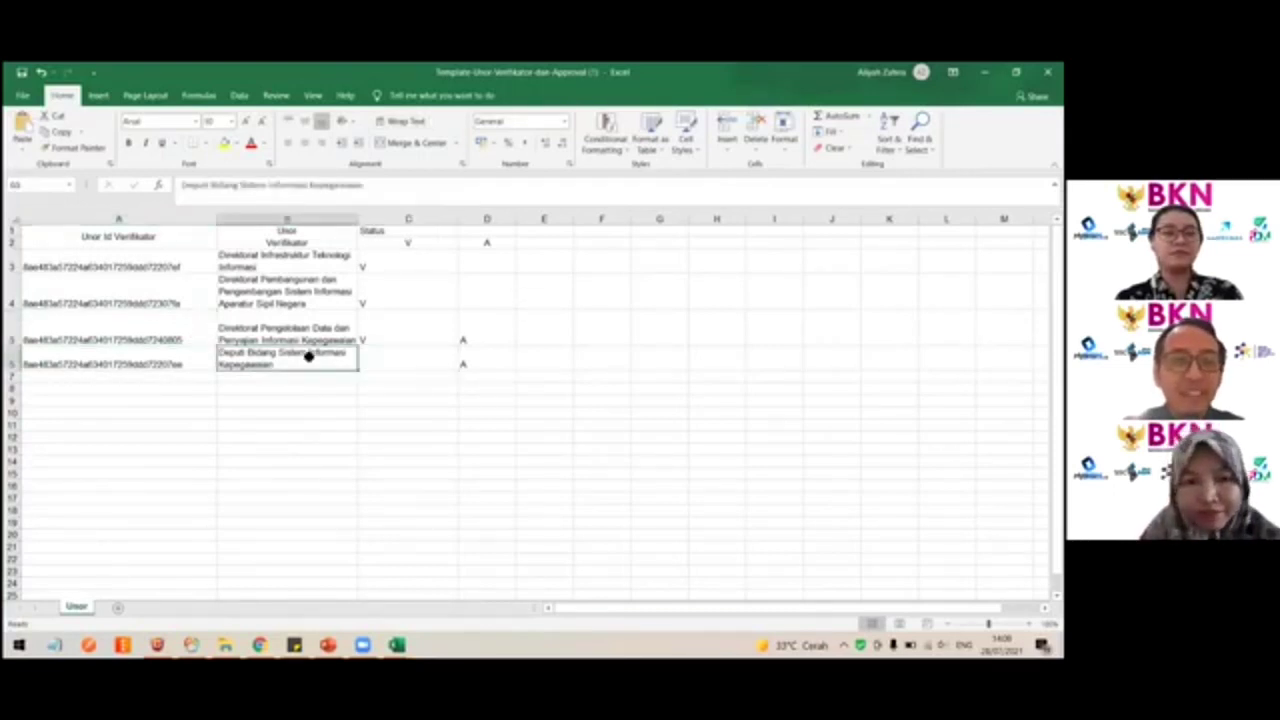
left_click(180, 350)
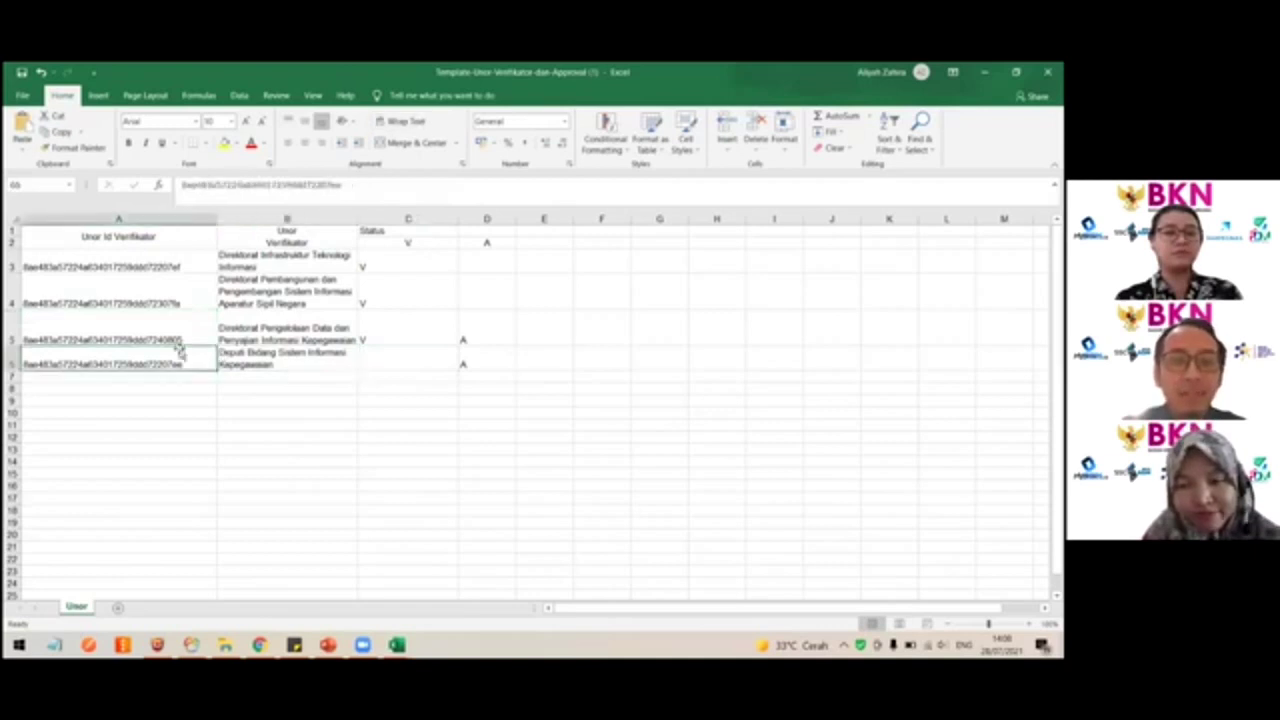
key("Up")
key("Up")
key("Up")
key("Up")
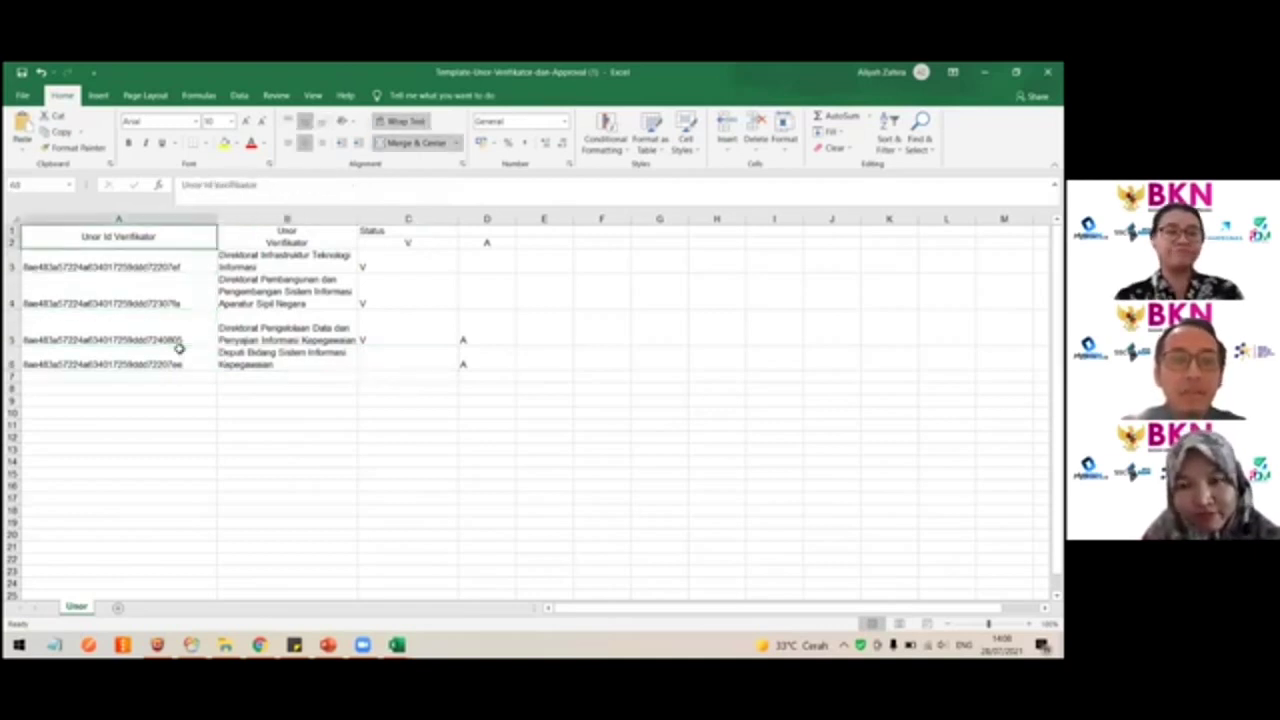
key("Down")
key("Down")
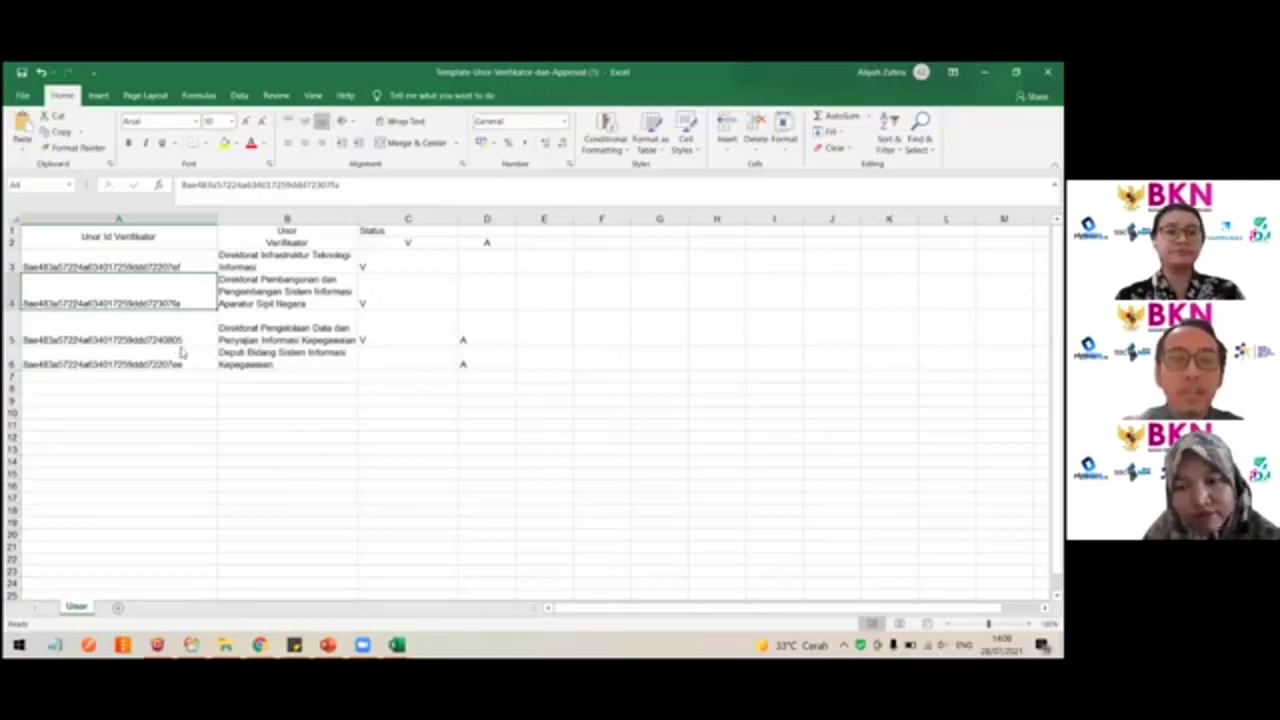
Step: Arrange the verifier and approval template side by side with the dataUnor workbook and show the start of its unit list
key("super+Right")
left_click(228, 453)
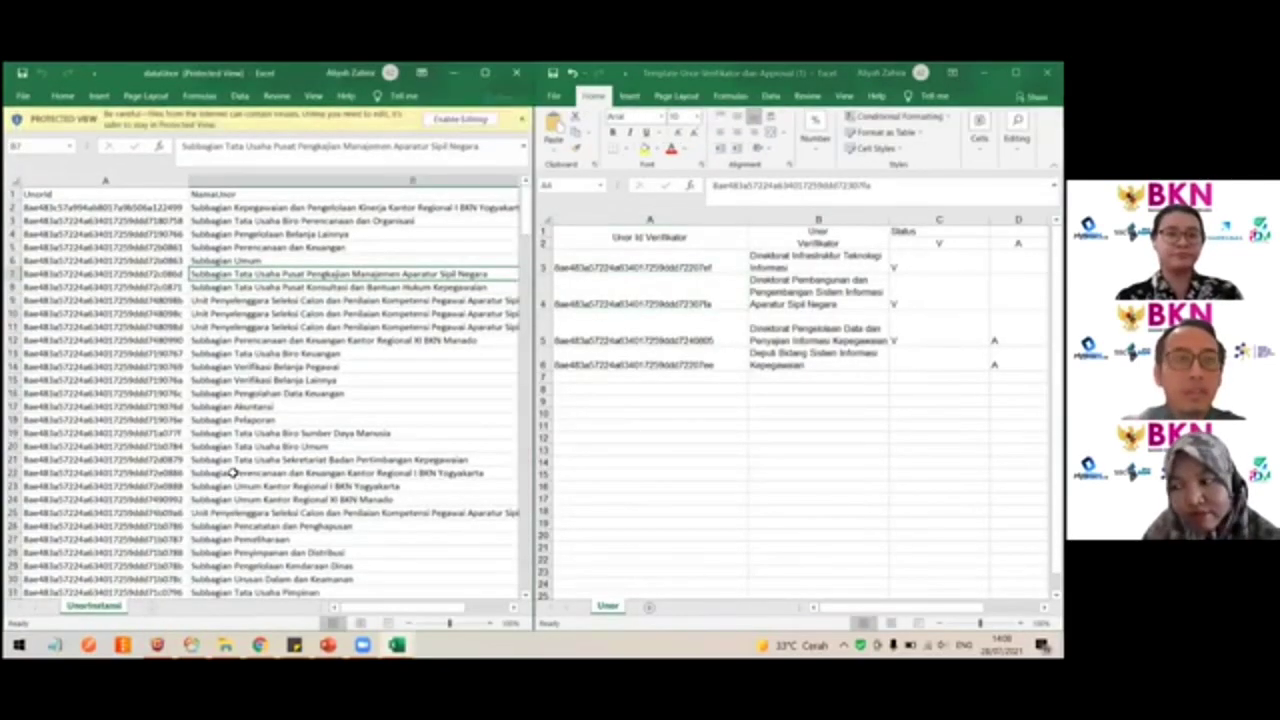
scroll(230, 465, "down", 3)
scroll(232, 474, "up", 2)
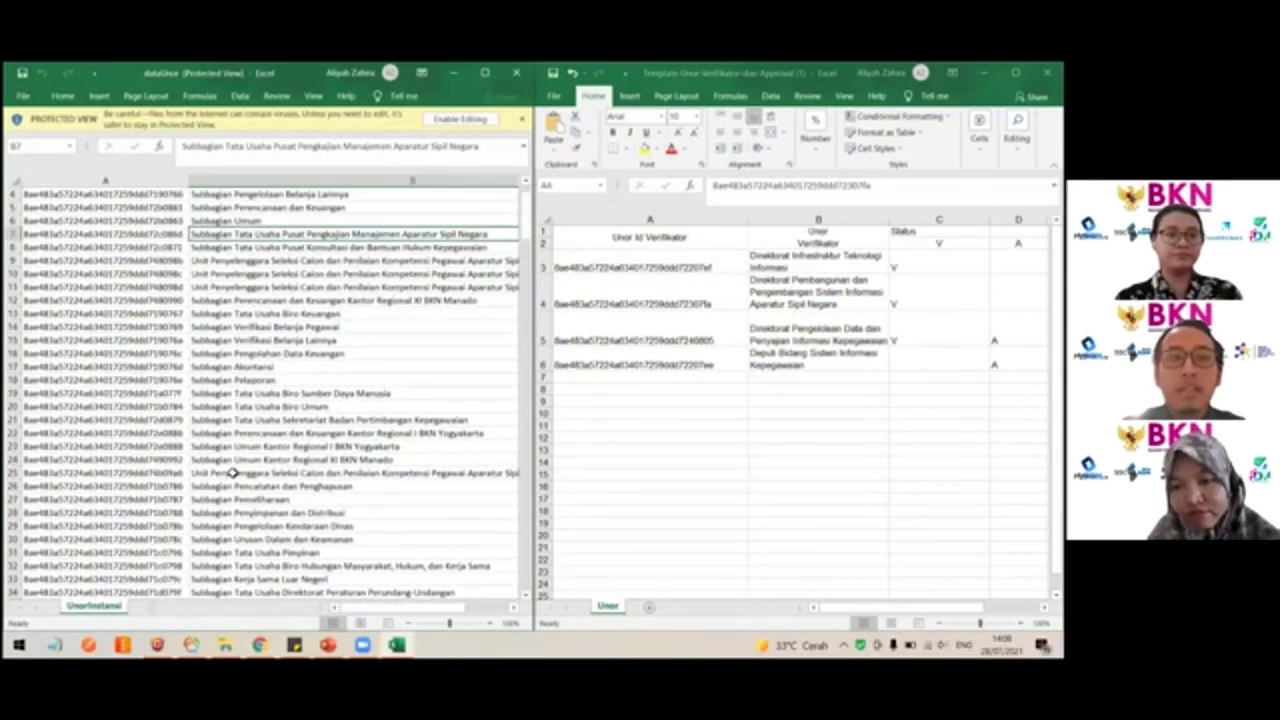
scroll(232, 474, "up", 1)
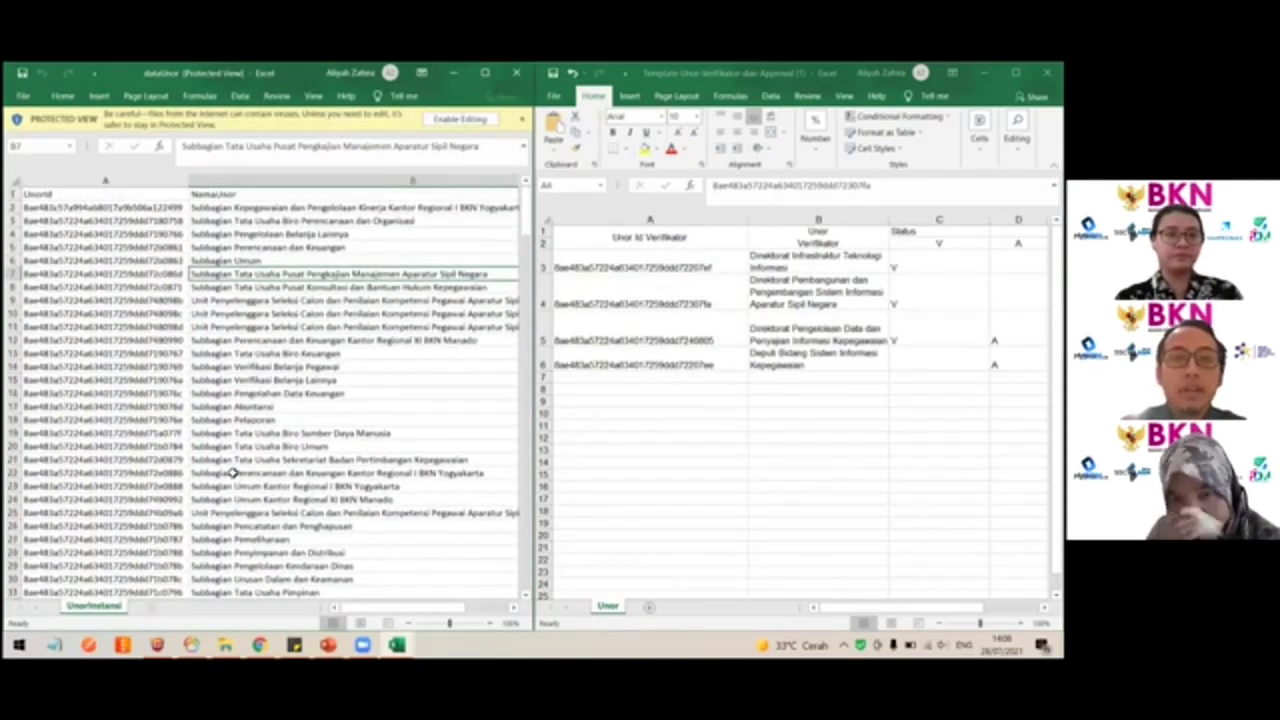
Step: Look through the unit IDs and names on the UnorInstansi sheet down past Subbagian Tata Usaha Direktorat Pengawasan dan Pengendalian IV
scroll(232, 474, "down", 6)
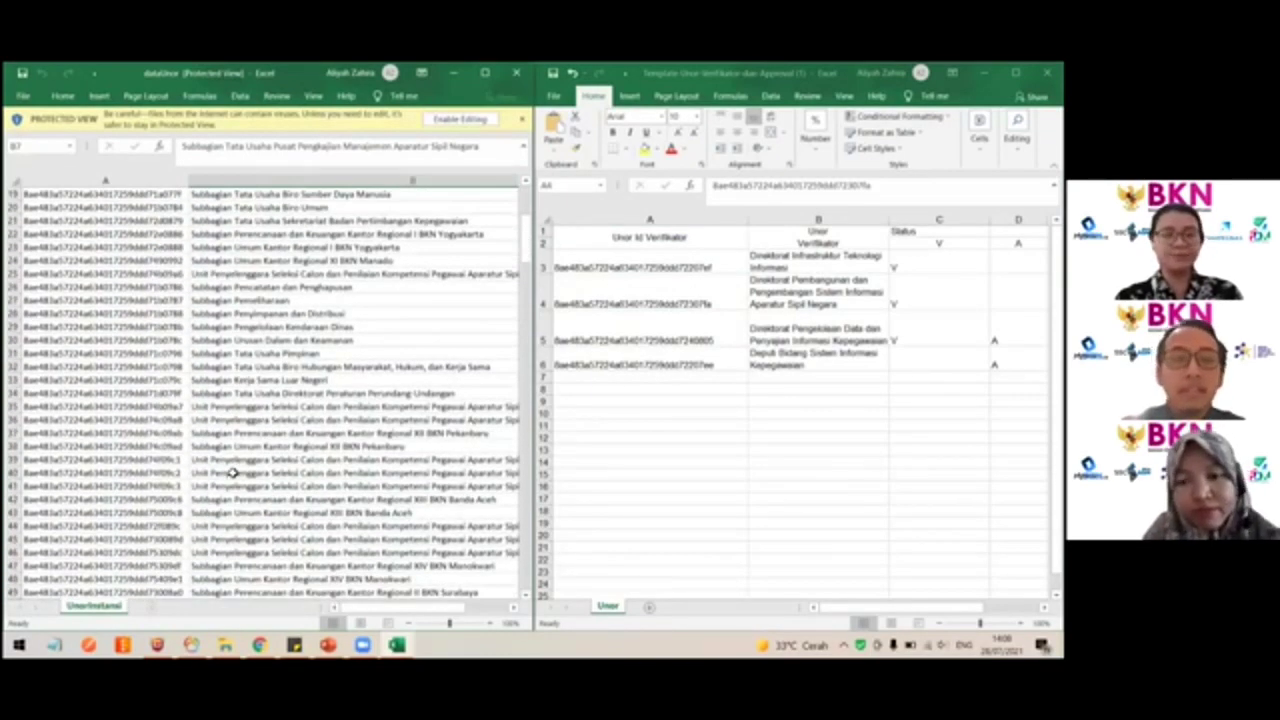
scroll(232, 474, "down", 2)
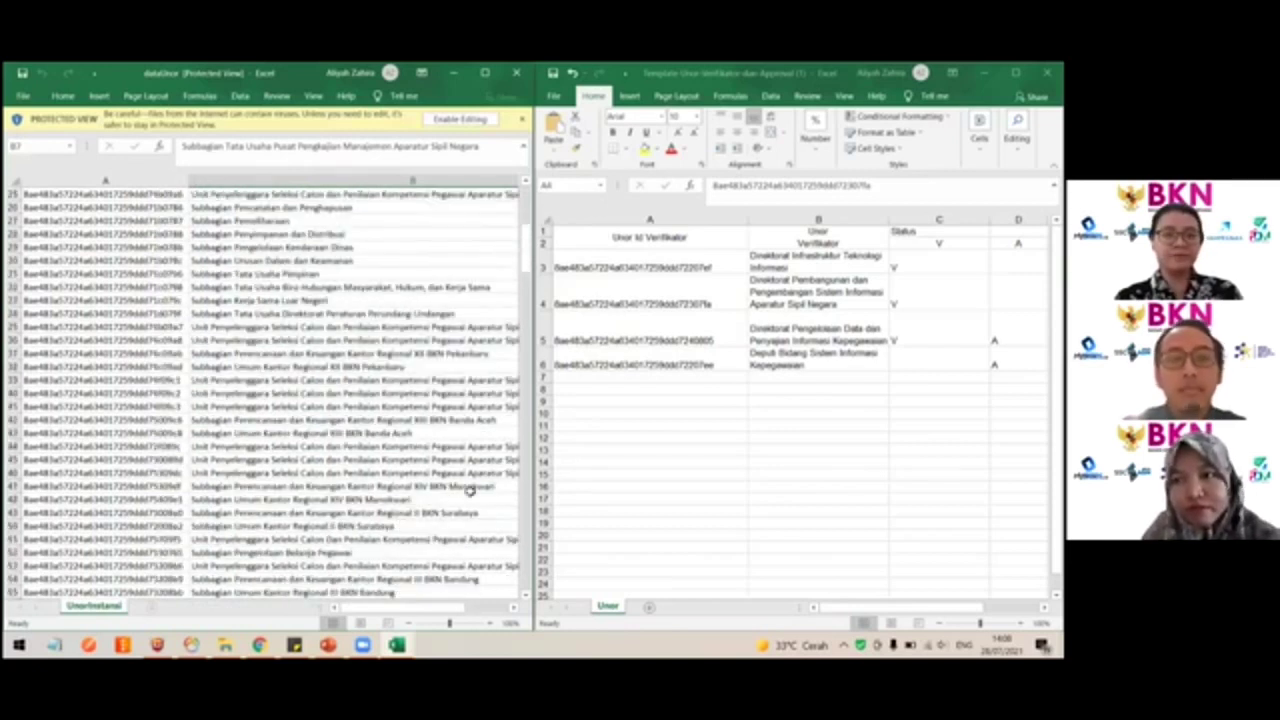
scroll(464, 493, "down", 2)
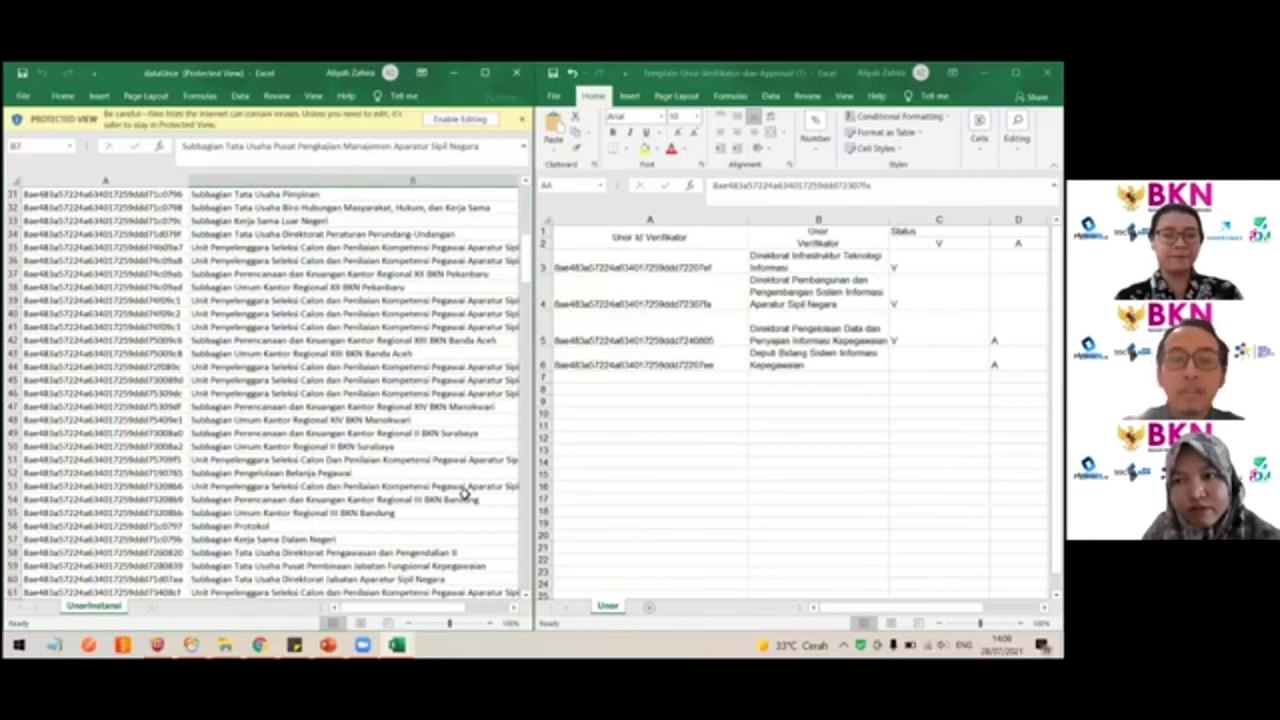
scroll(464, 493, "down", 5)
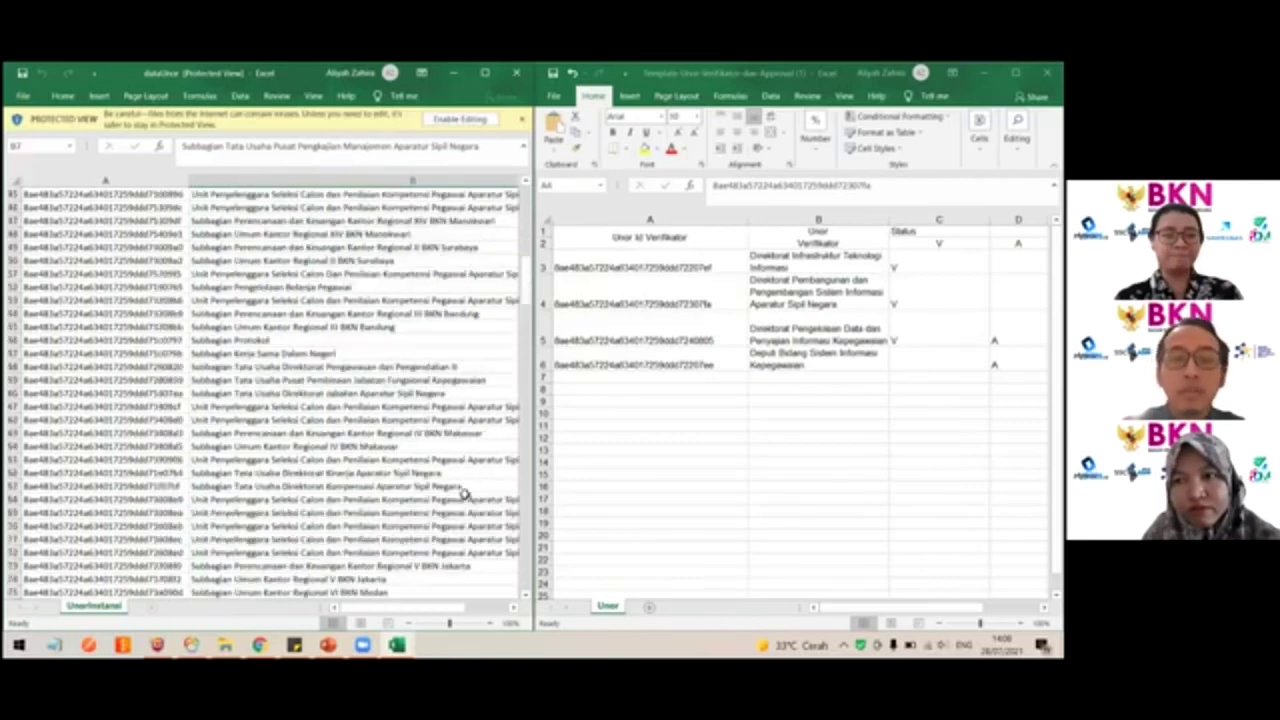
left_click(403, 475)
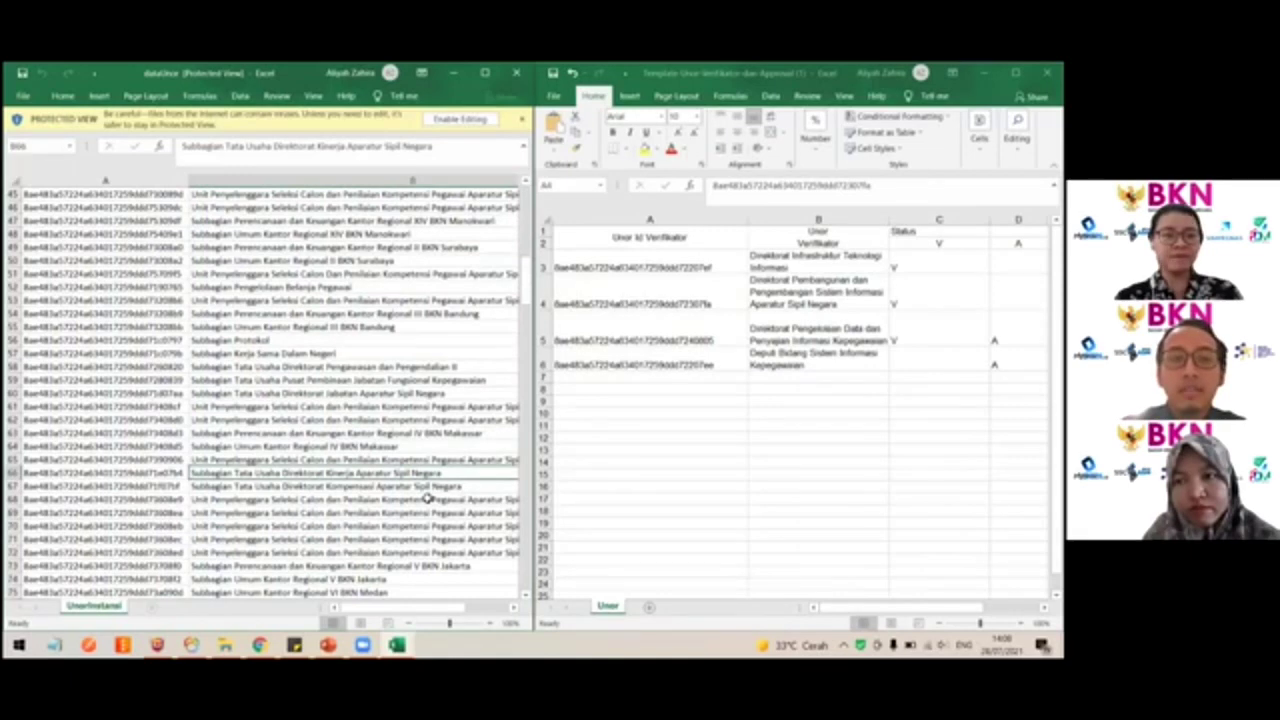
scroll(428, 497, "down", 3)
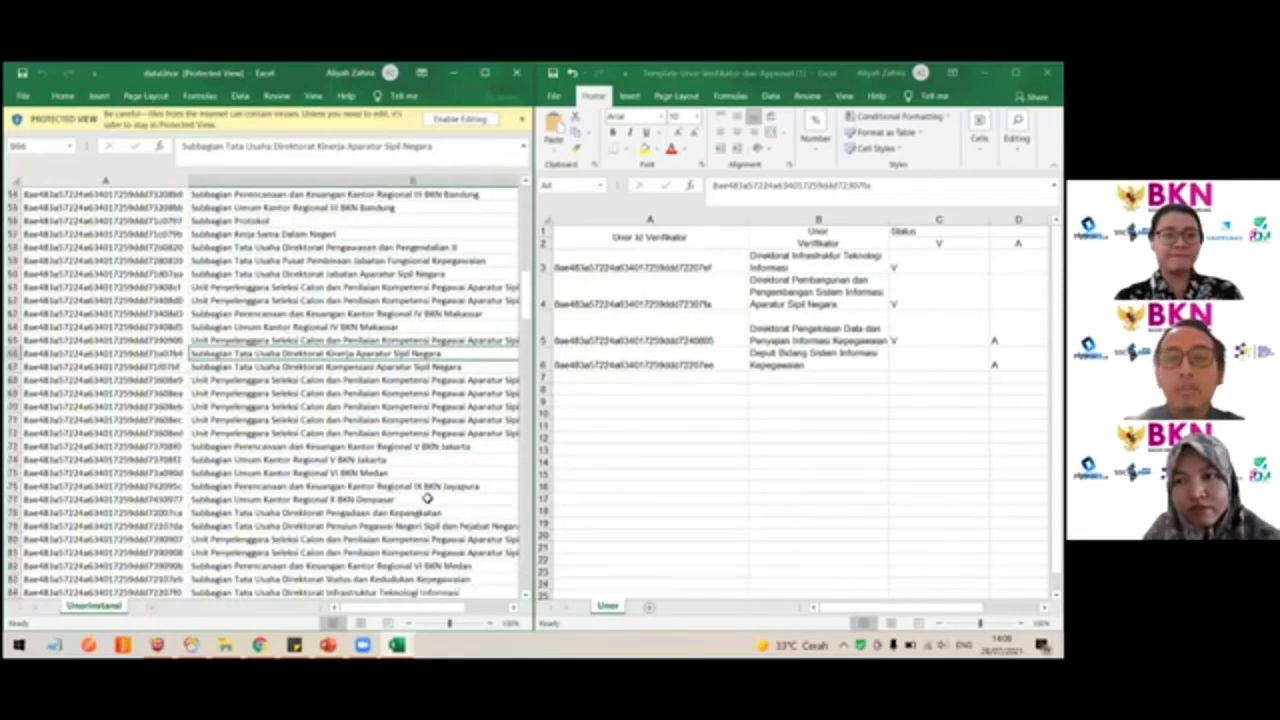
scroll(428, 497, "down", 2)
scroll(428, 497, "down", 3)
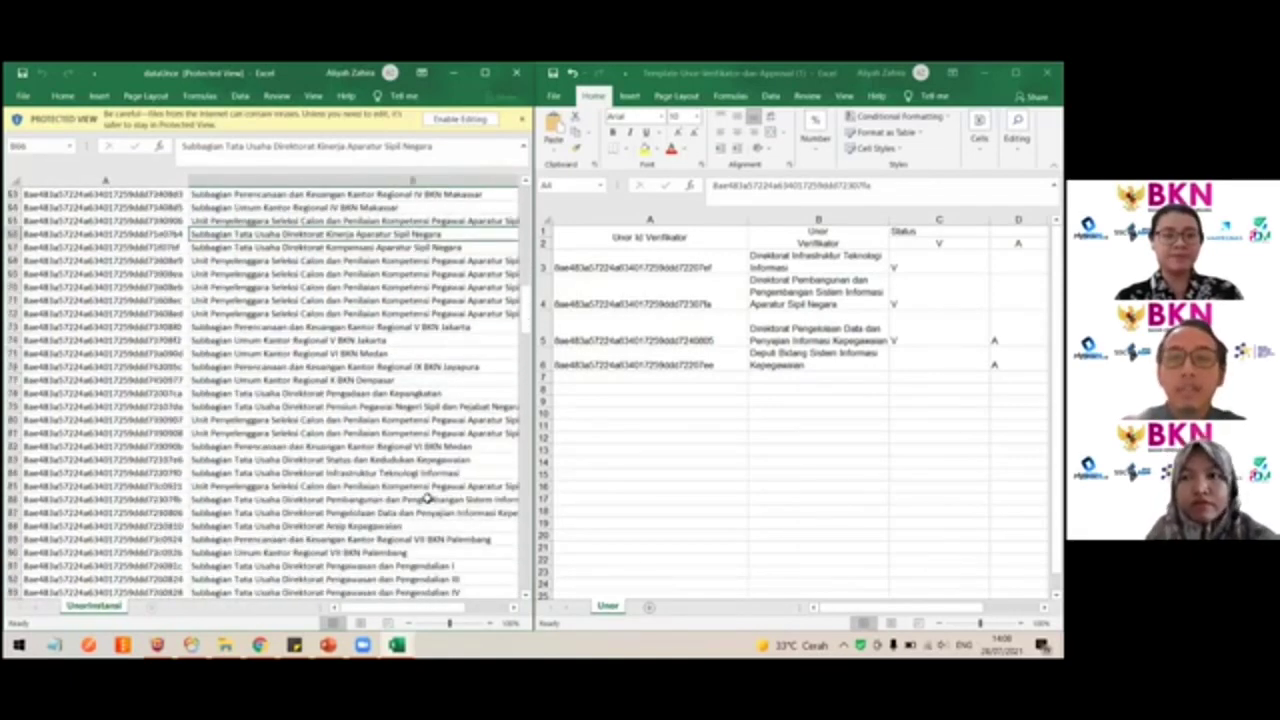
scroll(428, 498, "down", 2)
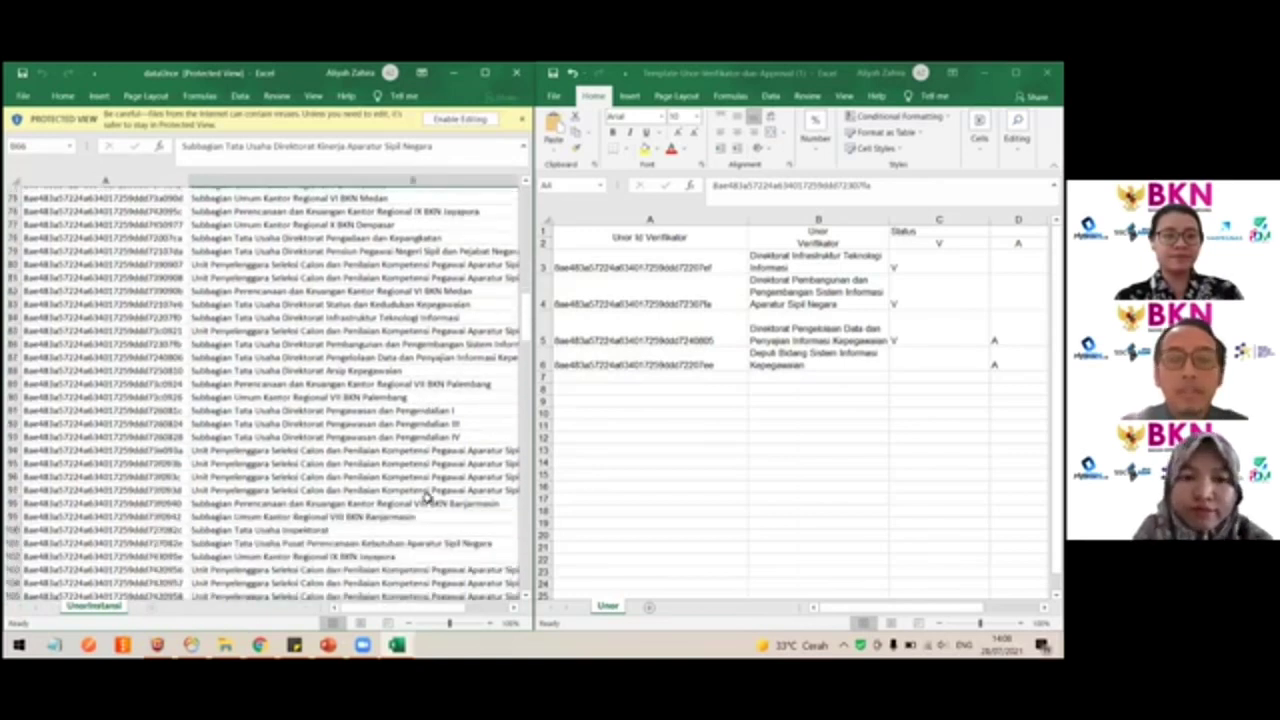
left_click(388, 409)
key("Down")
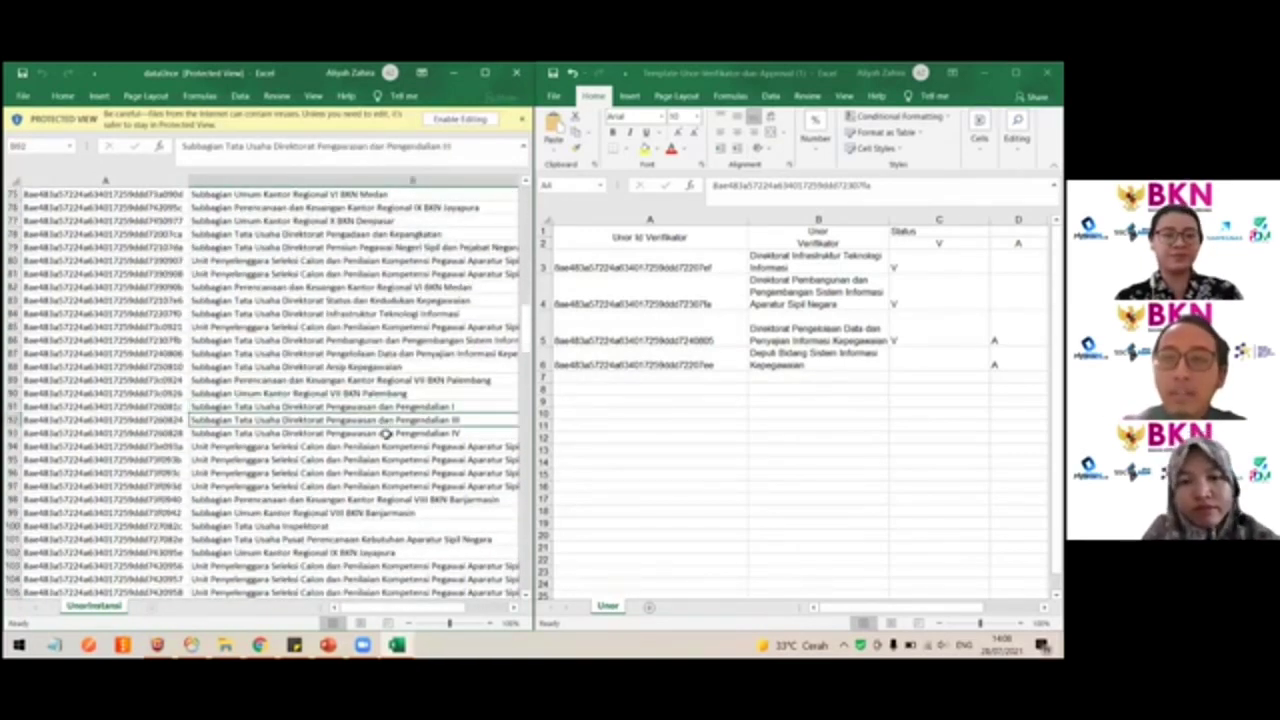
left_click(385, 433)
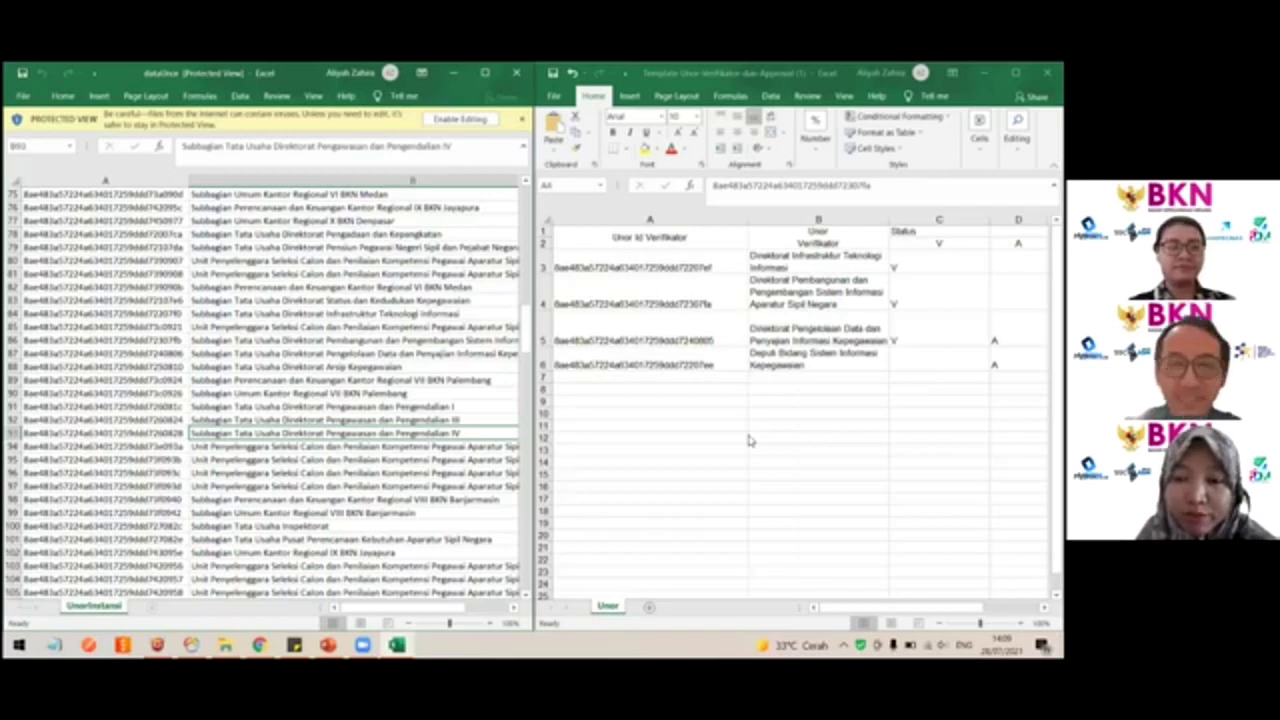
scroll(415, 482, "down", 4)
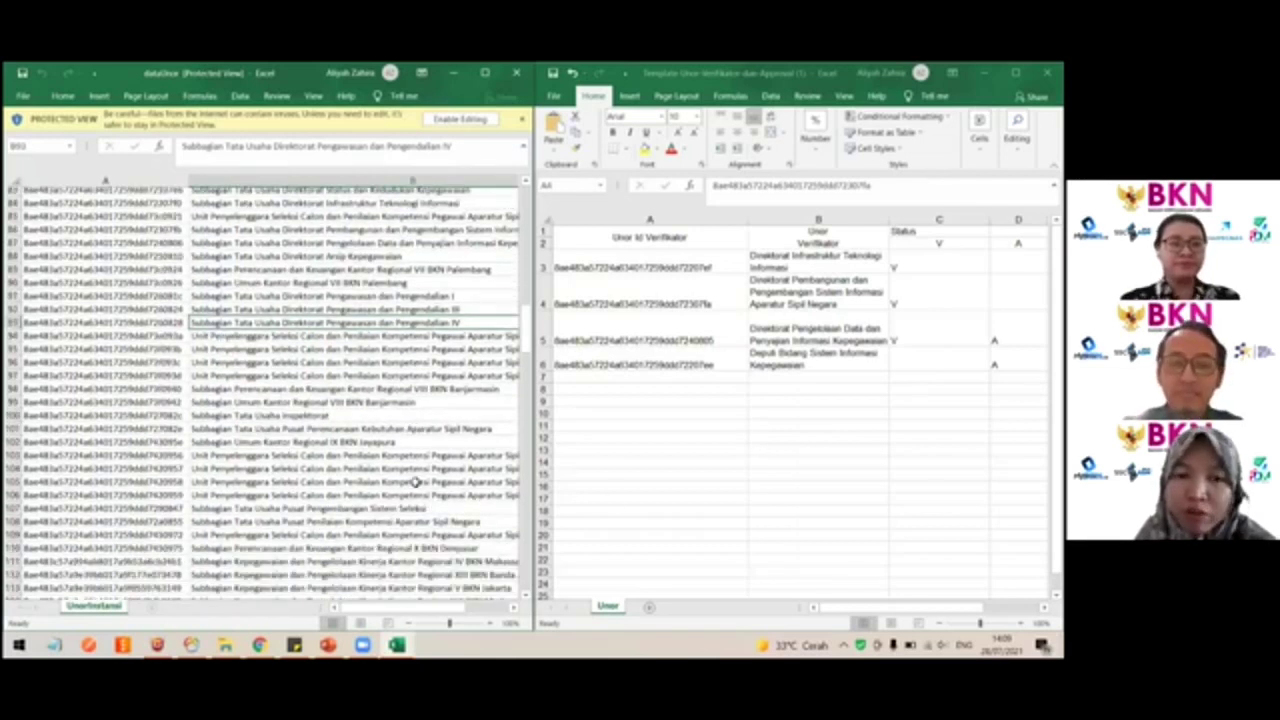
scroll(415, 482, "down", 2)
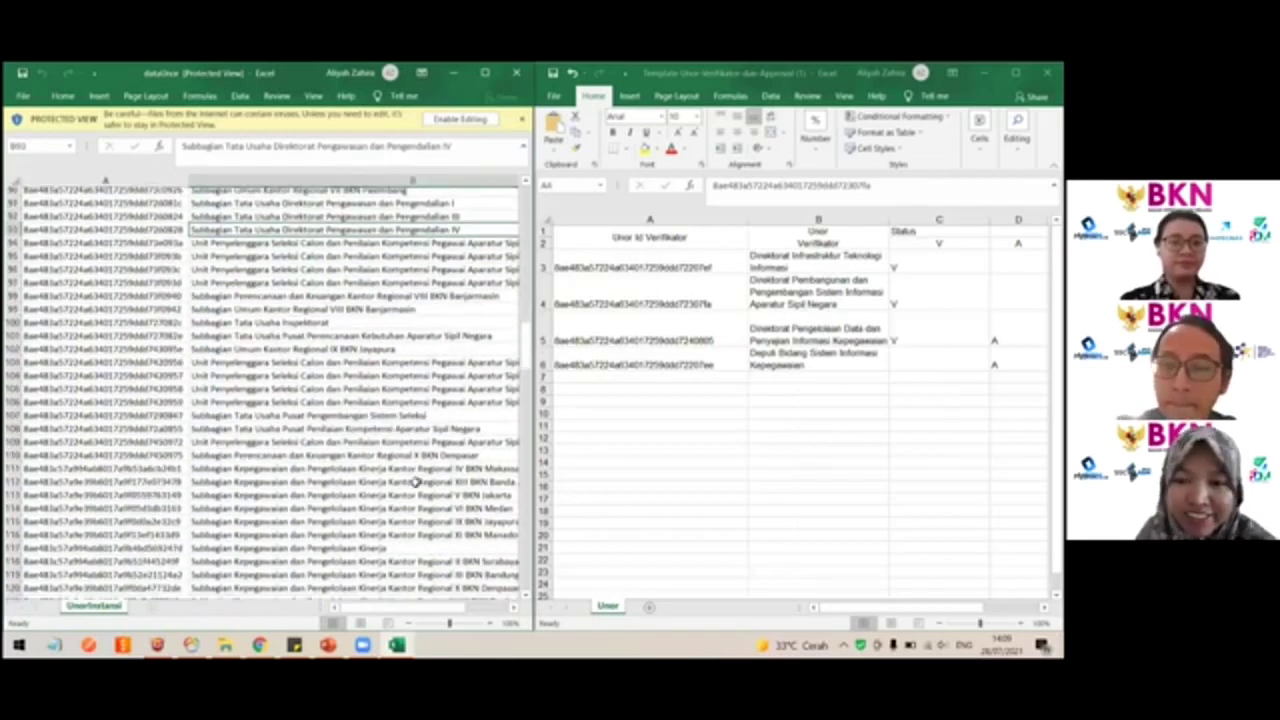
scroll(415, 482, "down", 1)
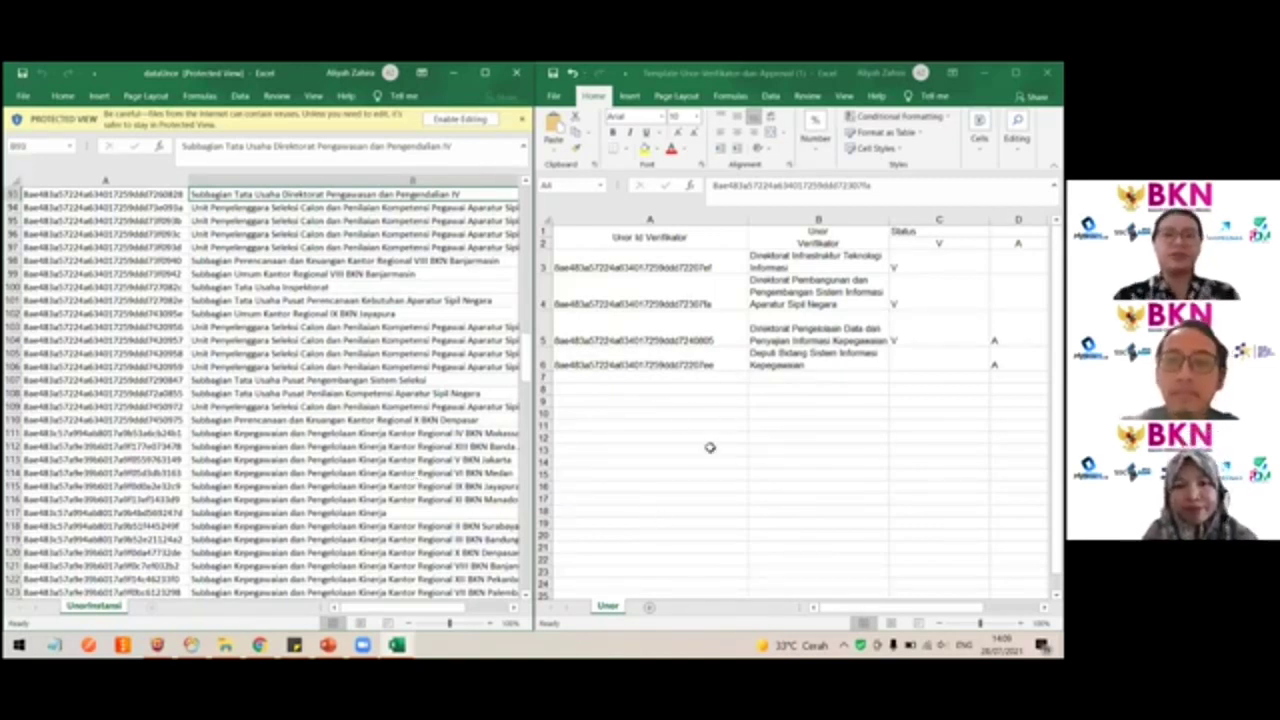
Step: Maximise the verifier and approval template, and switch to the Menentukan Verifikator dan Approval page in Chrome
left_click(669, 413)
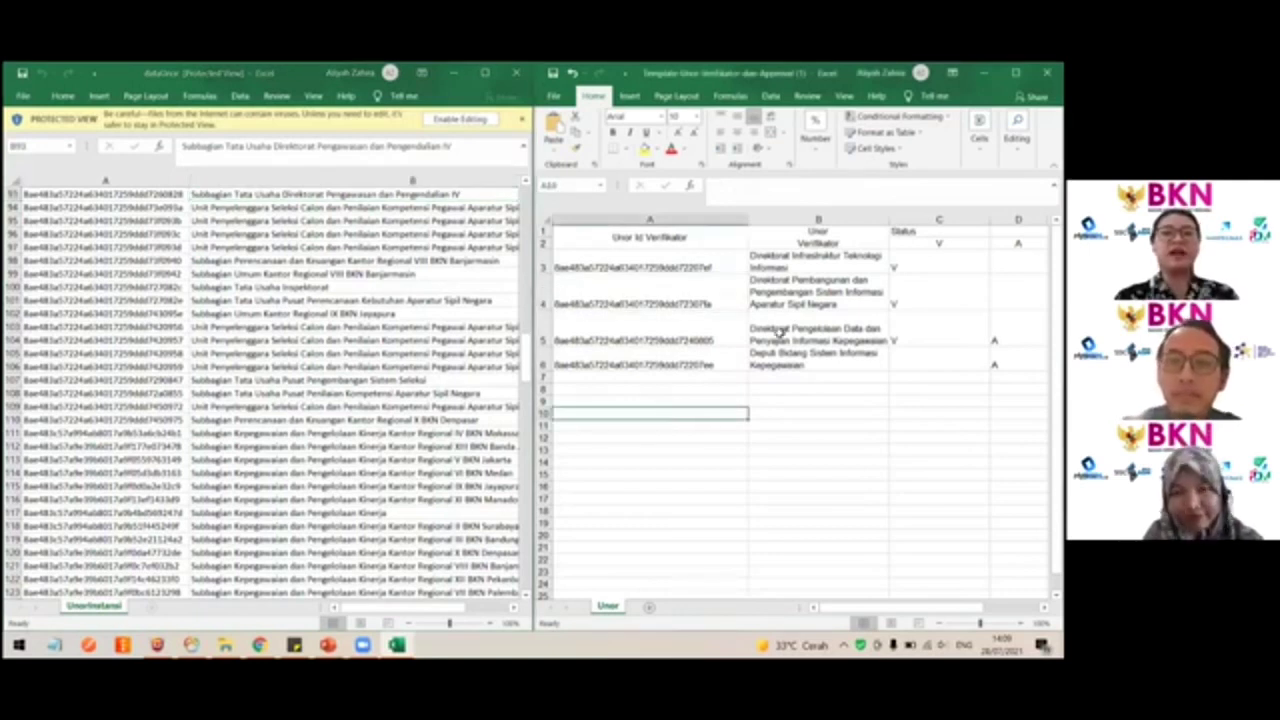
left_click(764, 413)
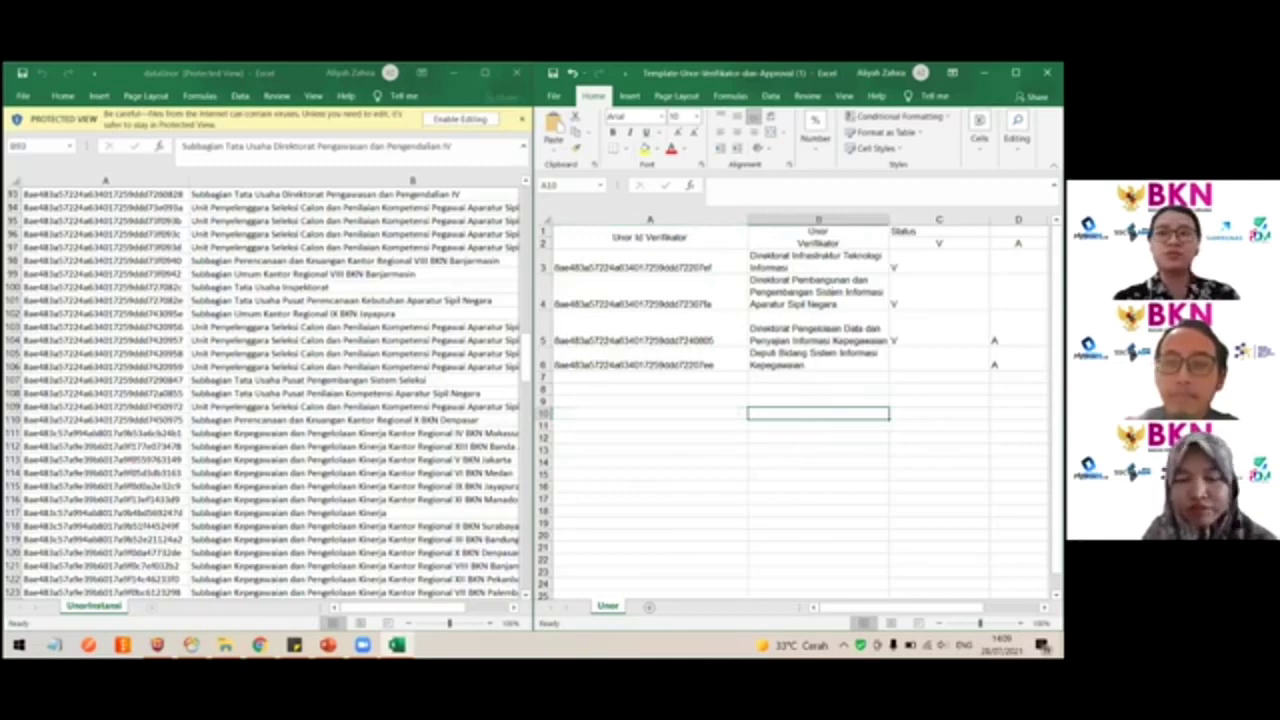
left_click(1015, 72)
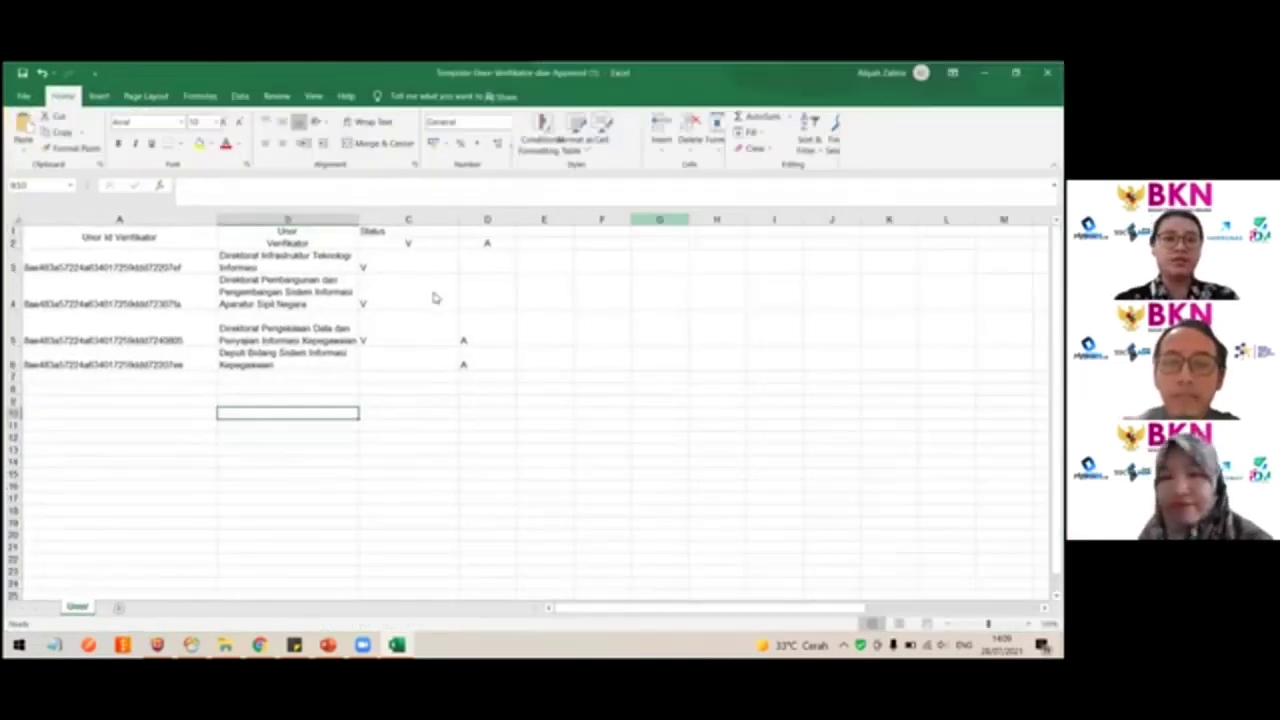
key("alt+Tab")
key("alt+Tab")
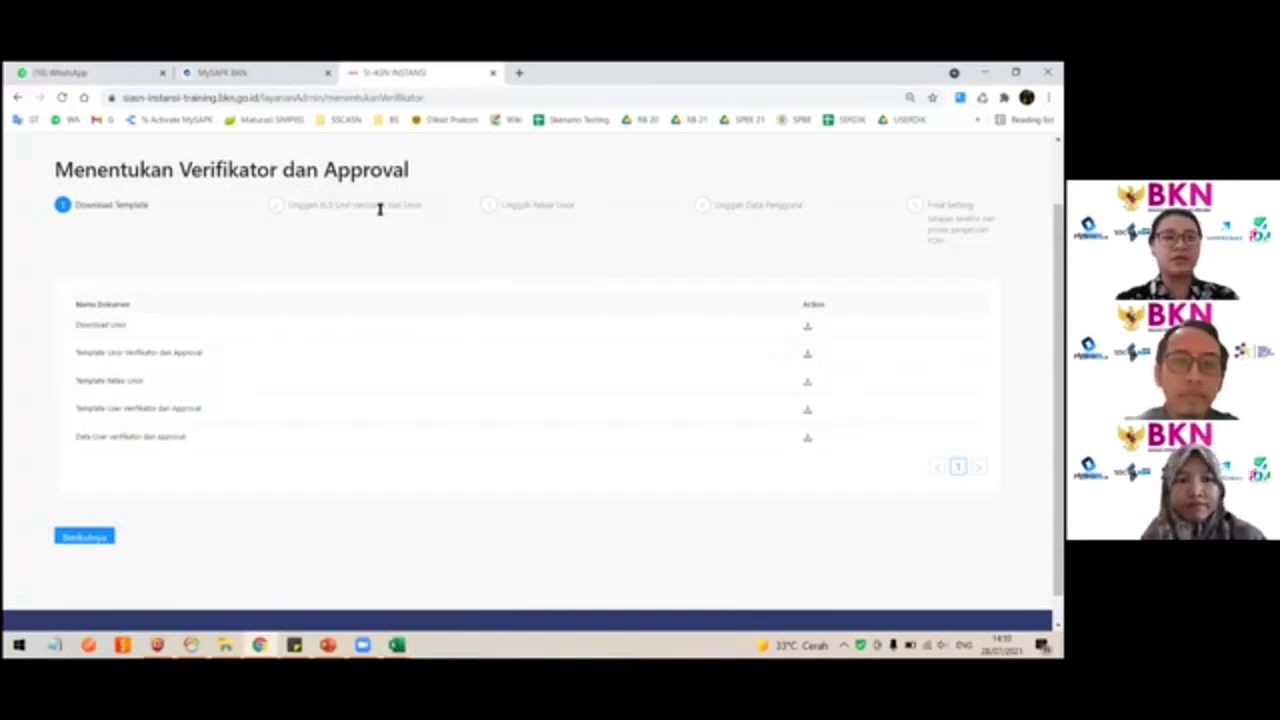
Step: Download the Template Relasi Unor file, open it in Excel and enable editing
left_click(808, 383)
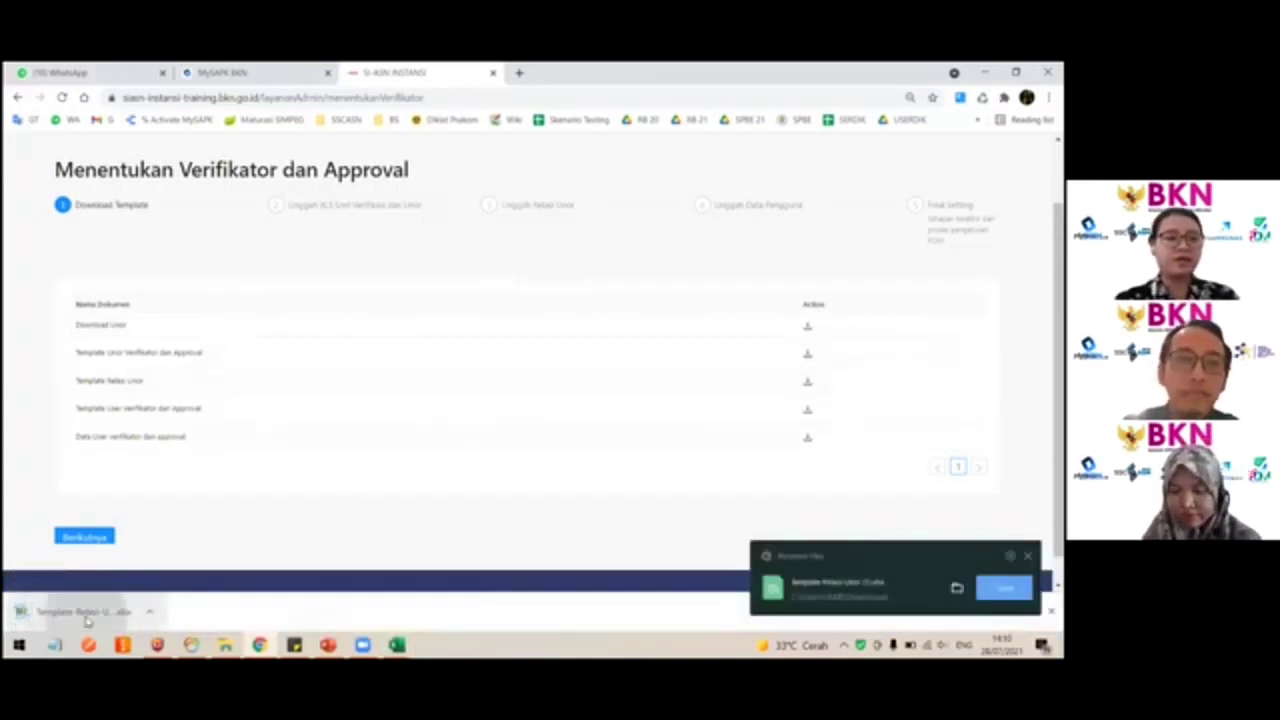
left_click(87, 617)
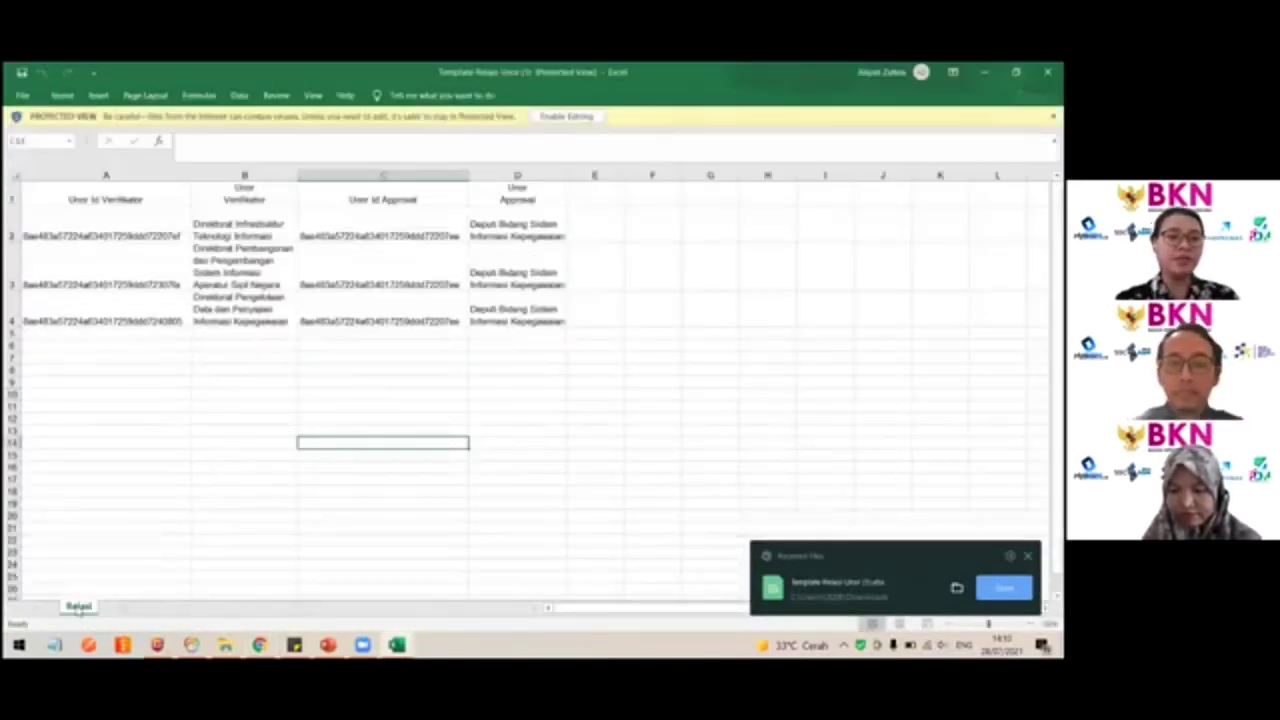
left_click(566, 116)
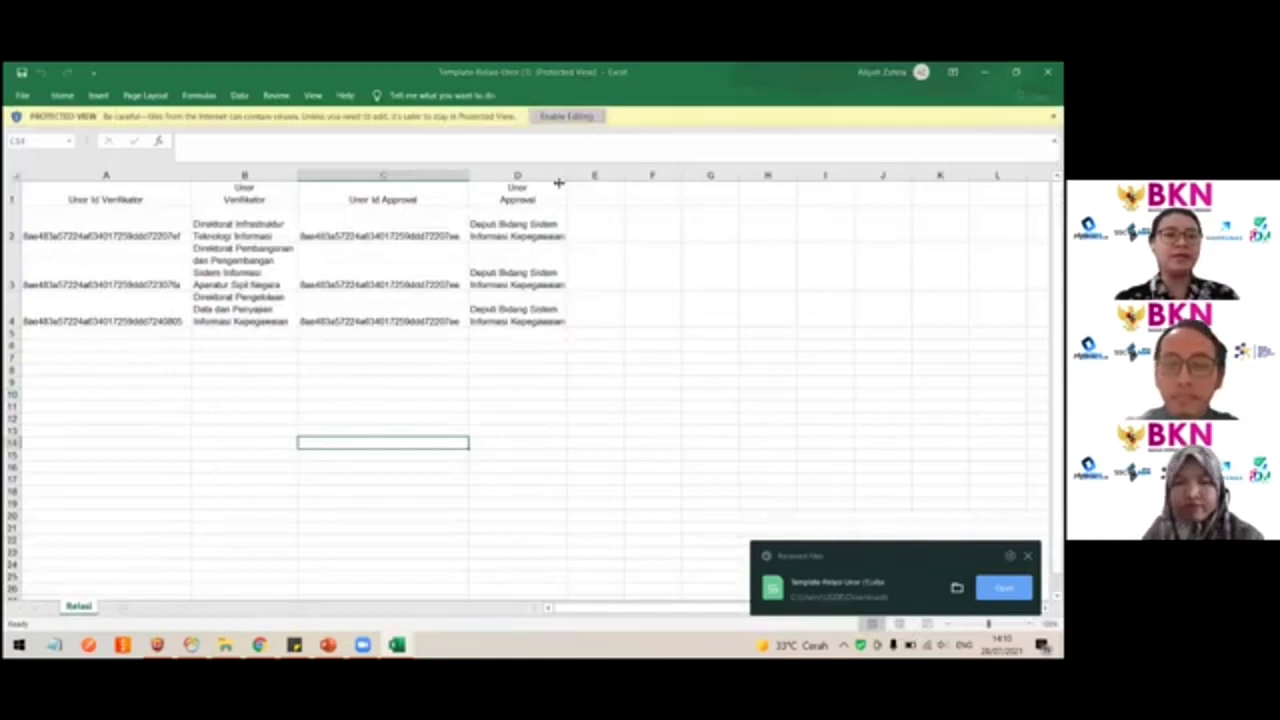
left_click(195, 427)
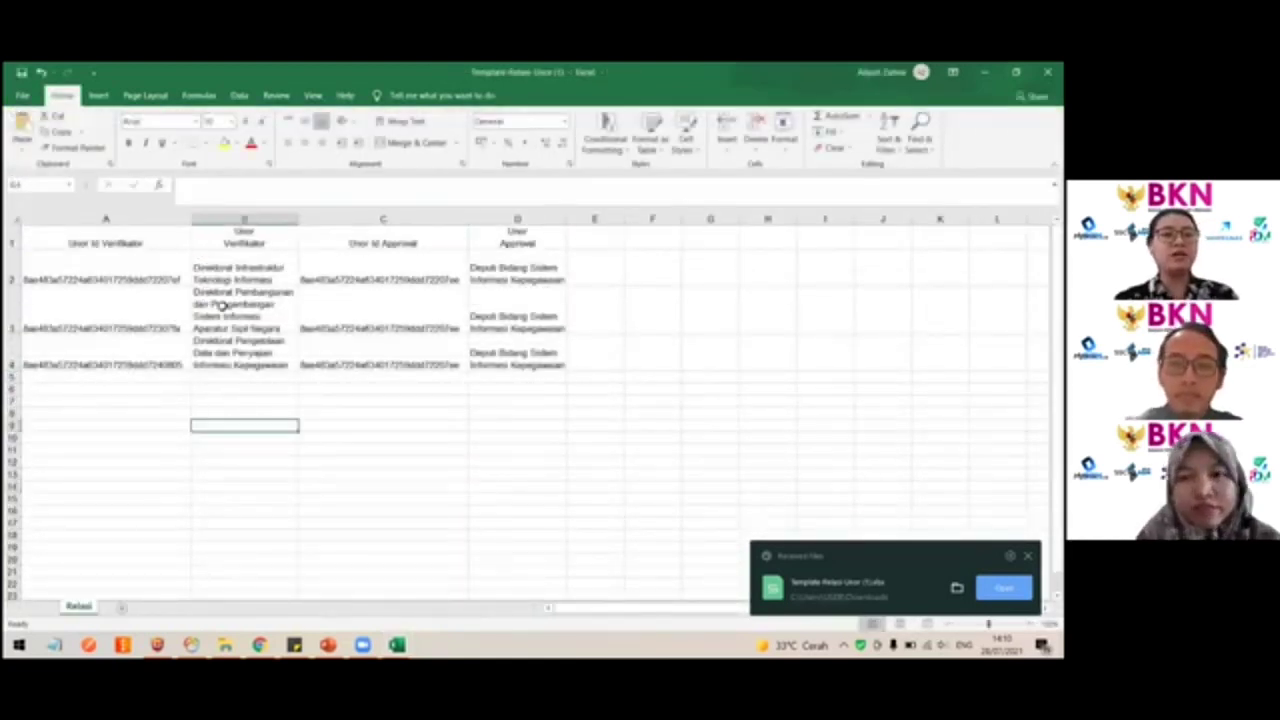
Step: Review row 2 of the Relasi sheet from the verifier unit ID across to the approval unit ID and back
left_click(176, 261)
key("Right")
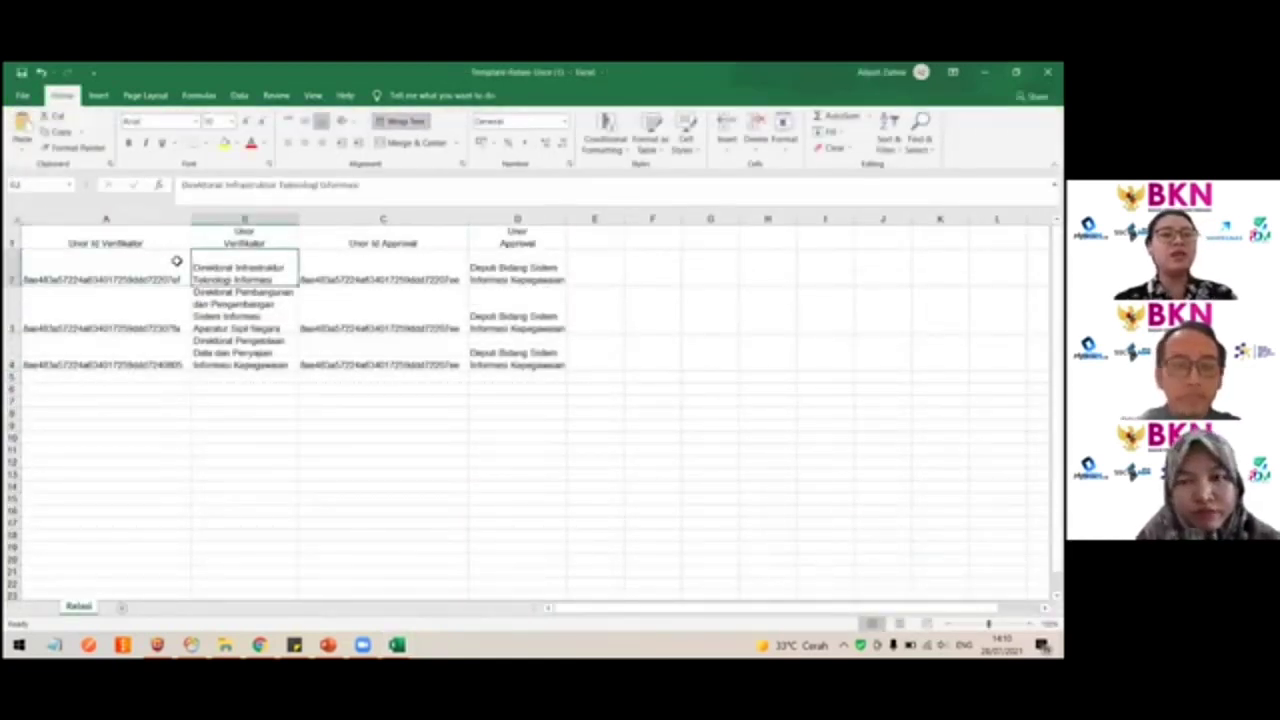
key("Right")
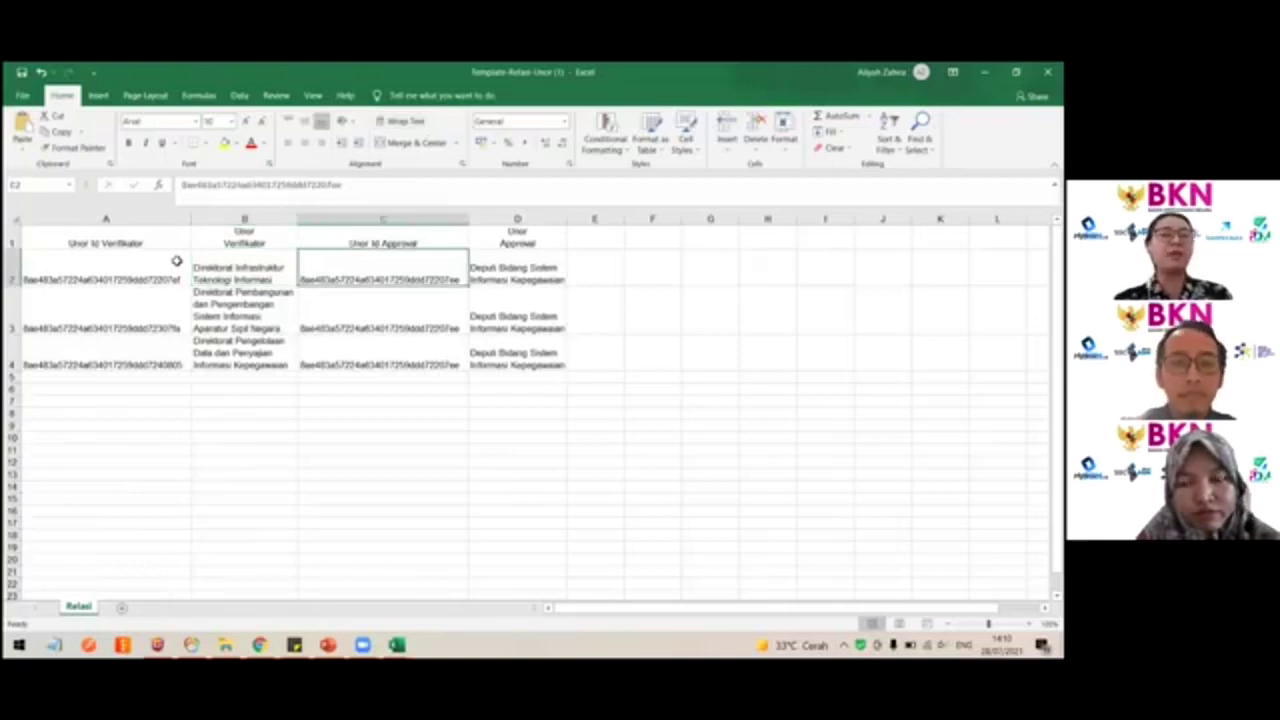
key("Left")
key("Left")
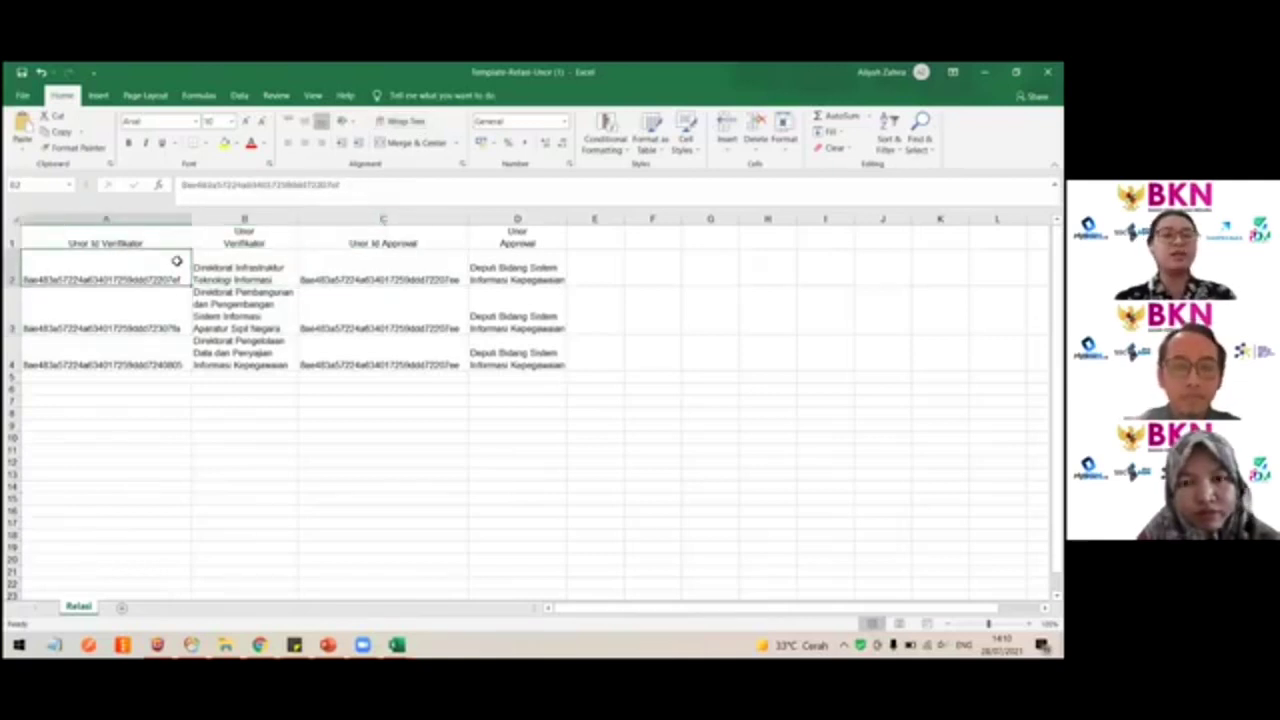
Step: Review the verifier and approval unit IDs and names in rows 2 to 4 of the Relasi sheet
key("Right")
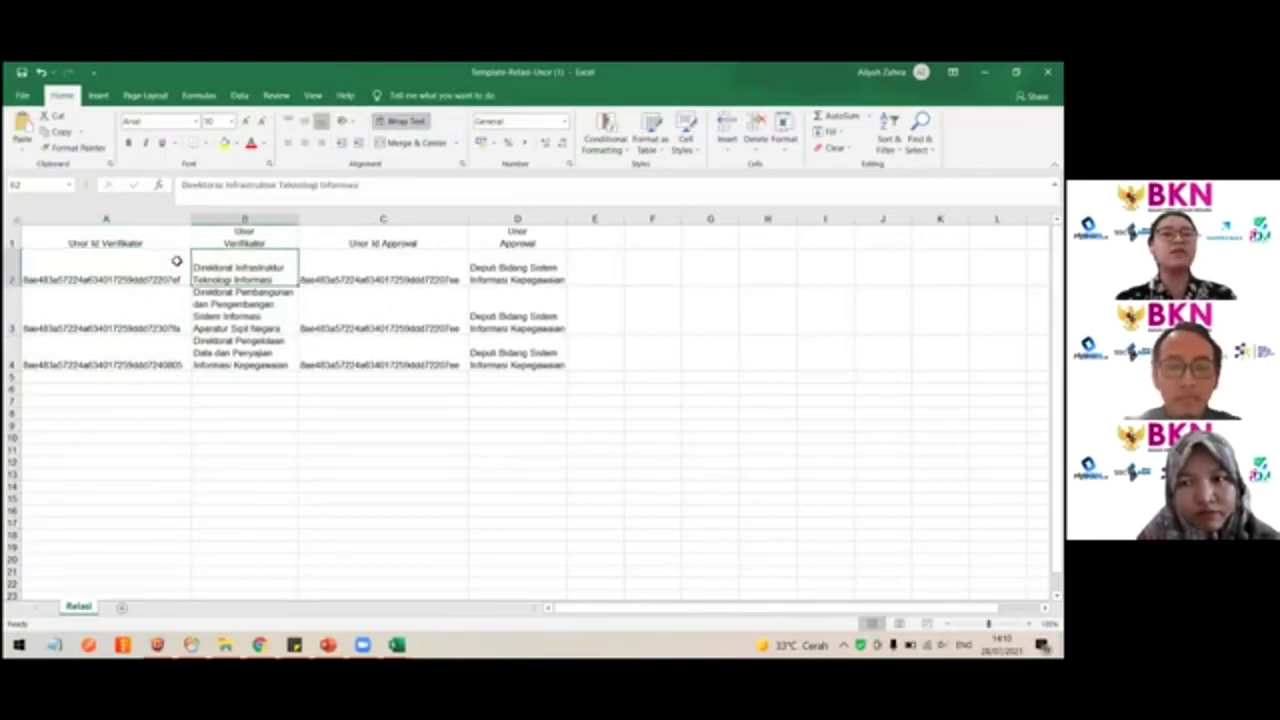
key("Left")
key("Right")
key("Right")
key("Right")
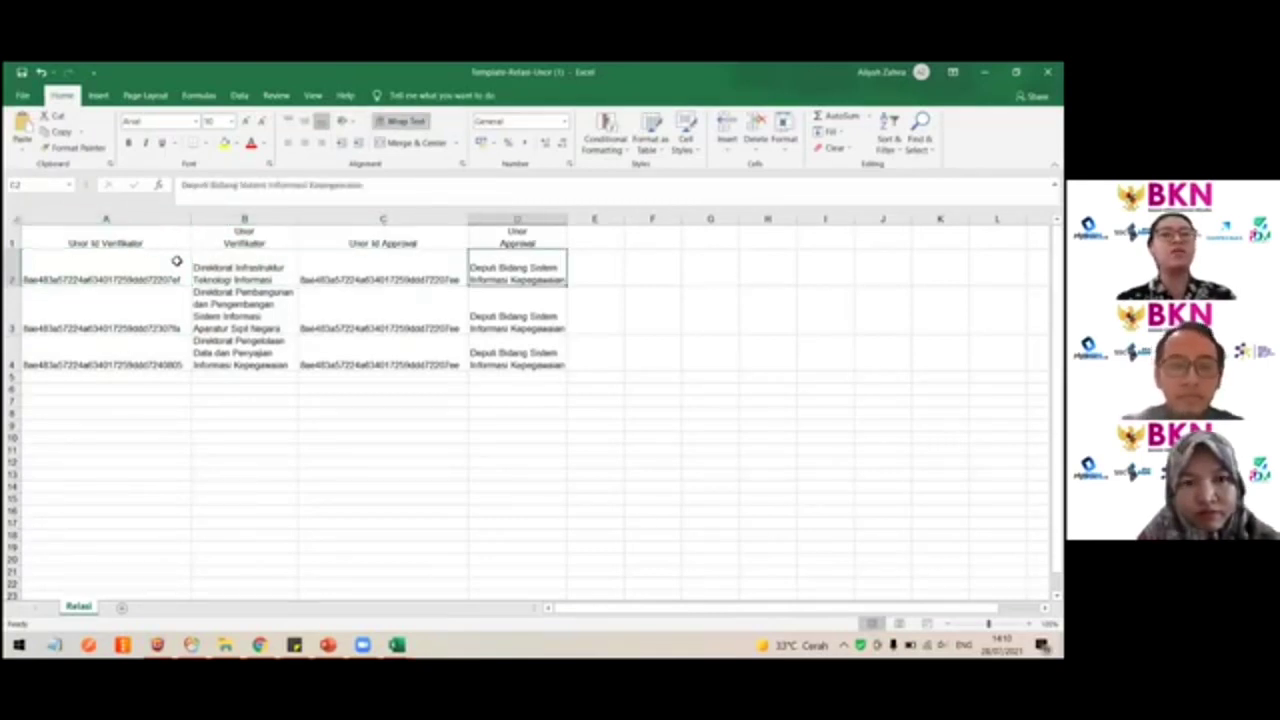
key("Left")
key("Left")
key("Down")
key("Left")
key("Down")
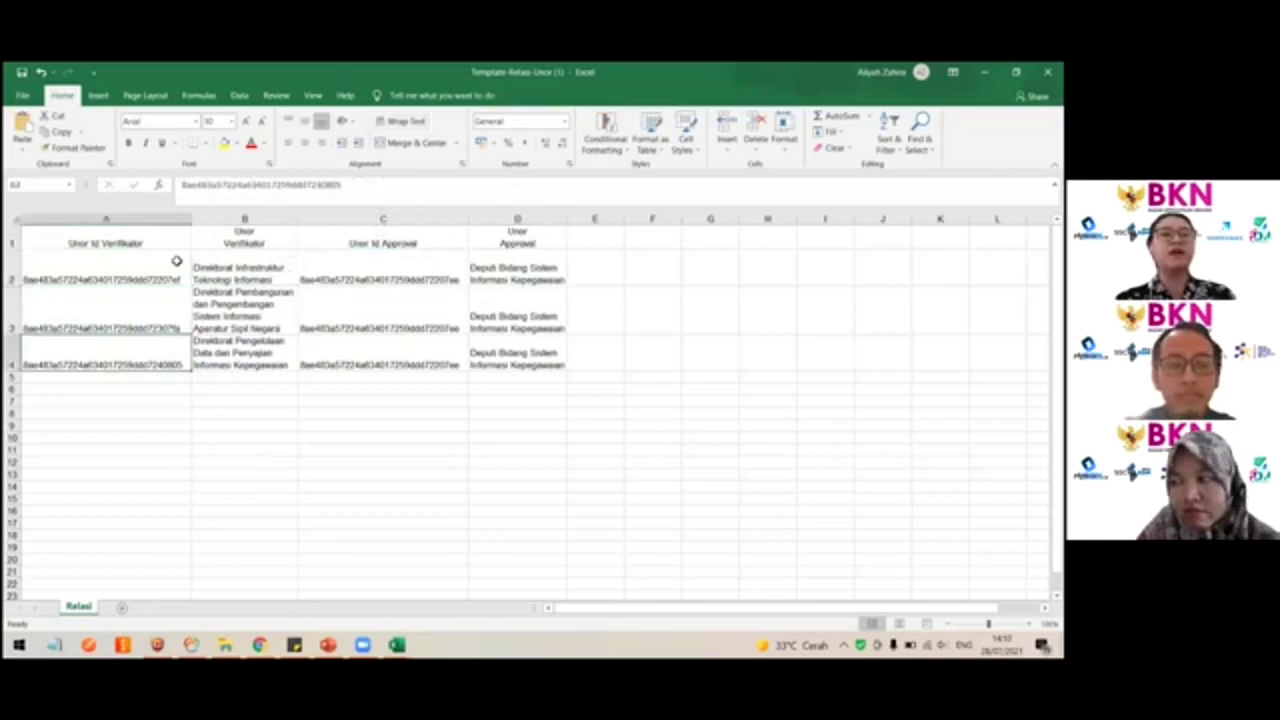
key("Right")
key("Right")
key("Left")
key("Right")
key("Left")
key("Right")
key("Left")
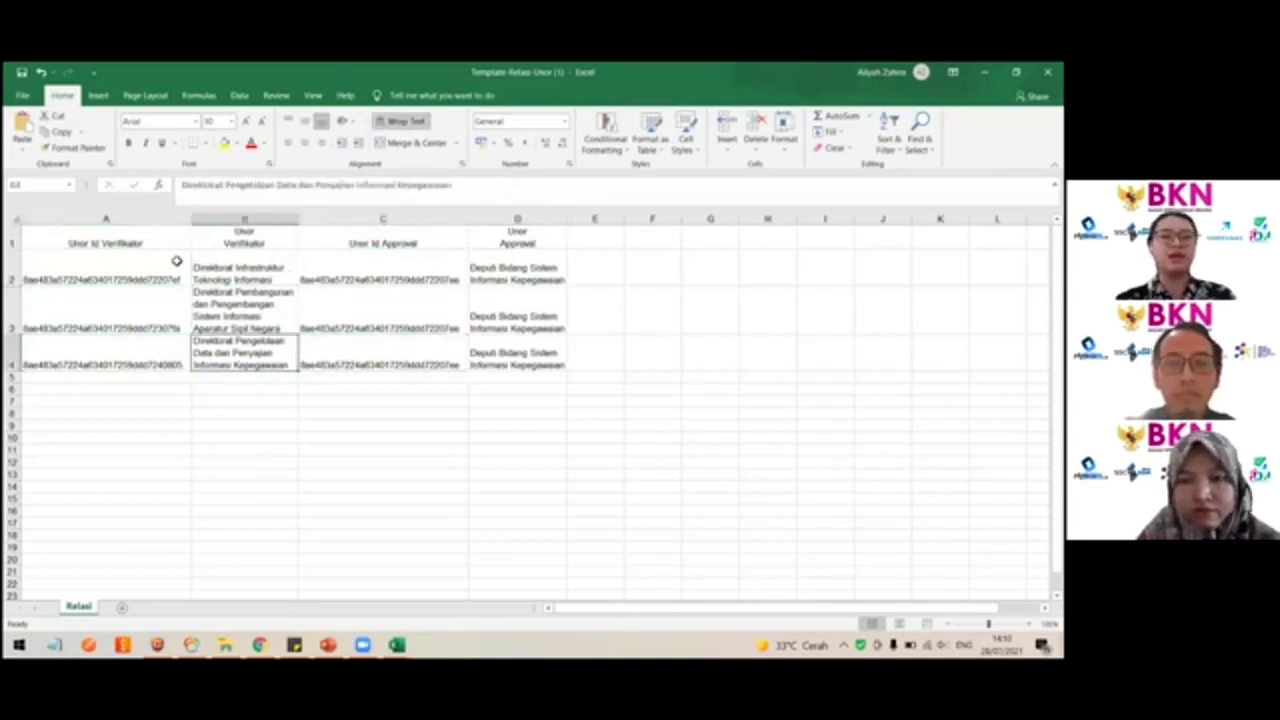
key("Right")
key("Right")
key("Up")
key("Up")
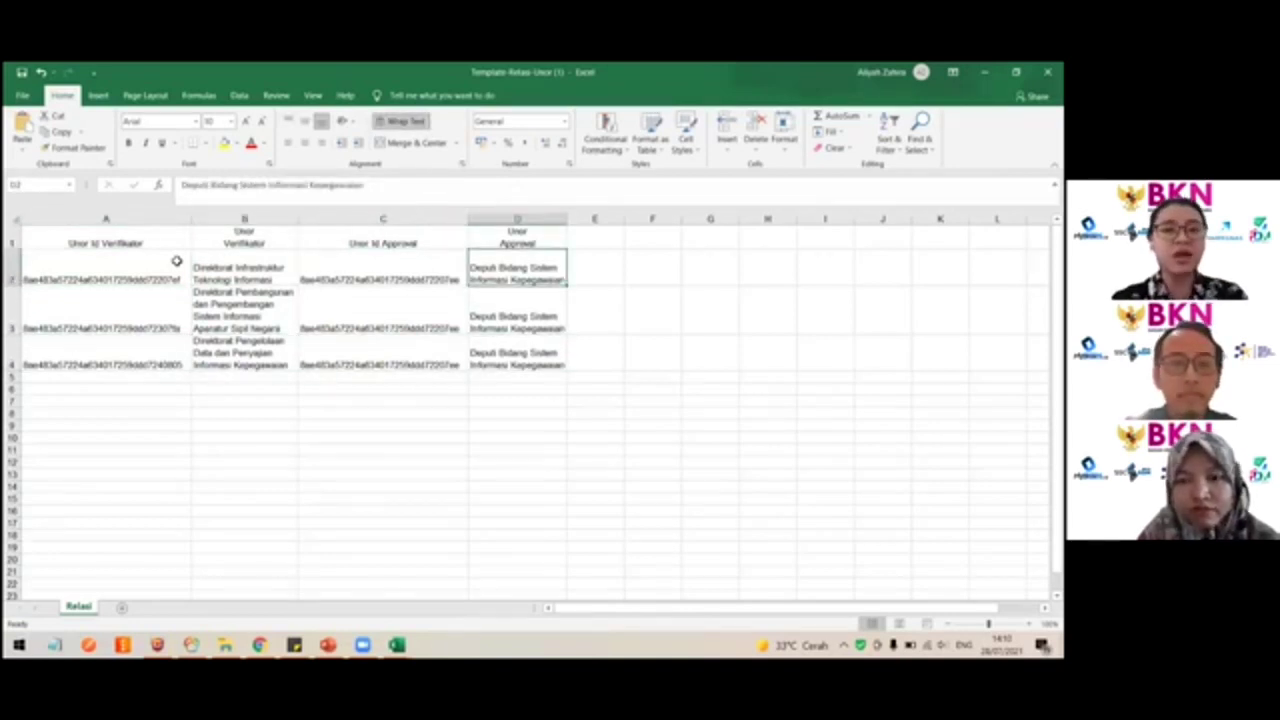
Step: Switch to the dataUnor workbook, maximise it and fit the unit name column to its text
key("alt+Tab")
key("alt+Tab")
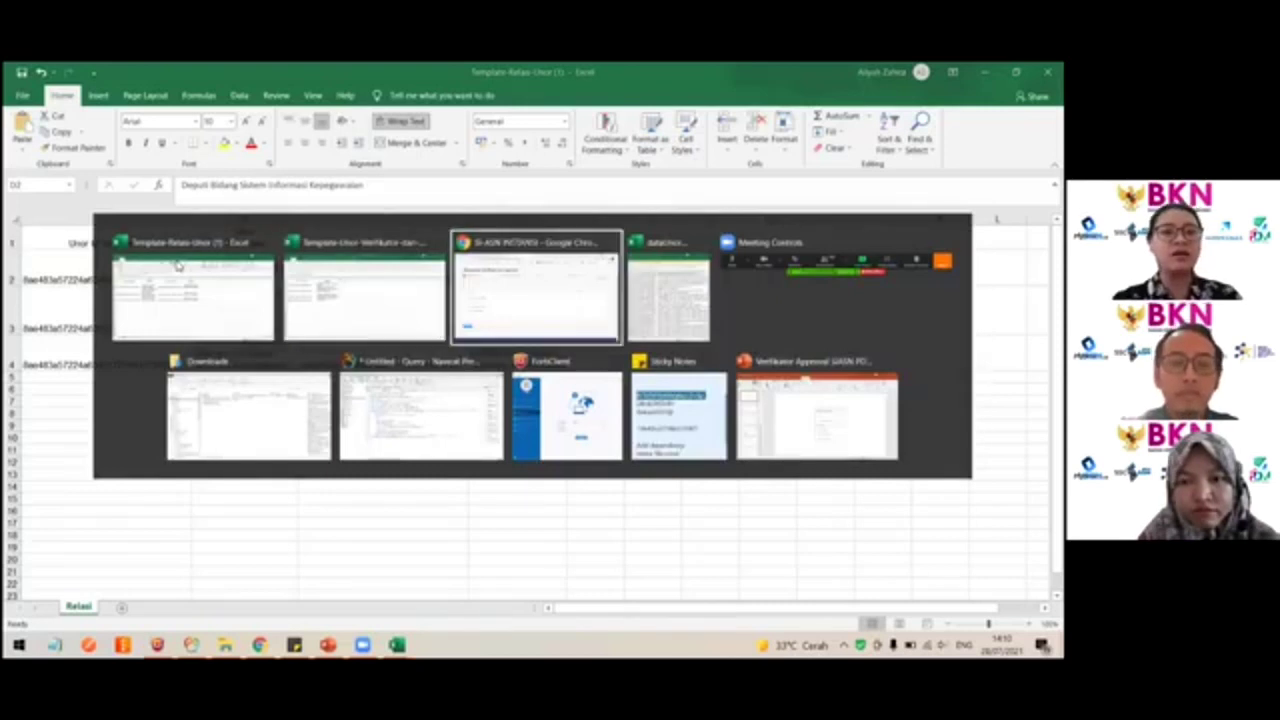
key("alt+Tab")
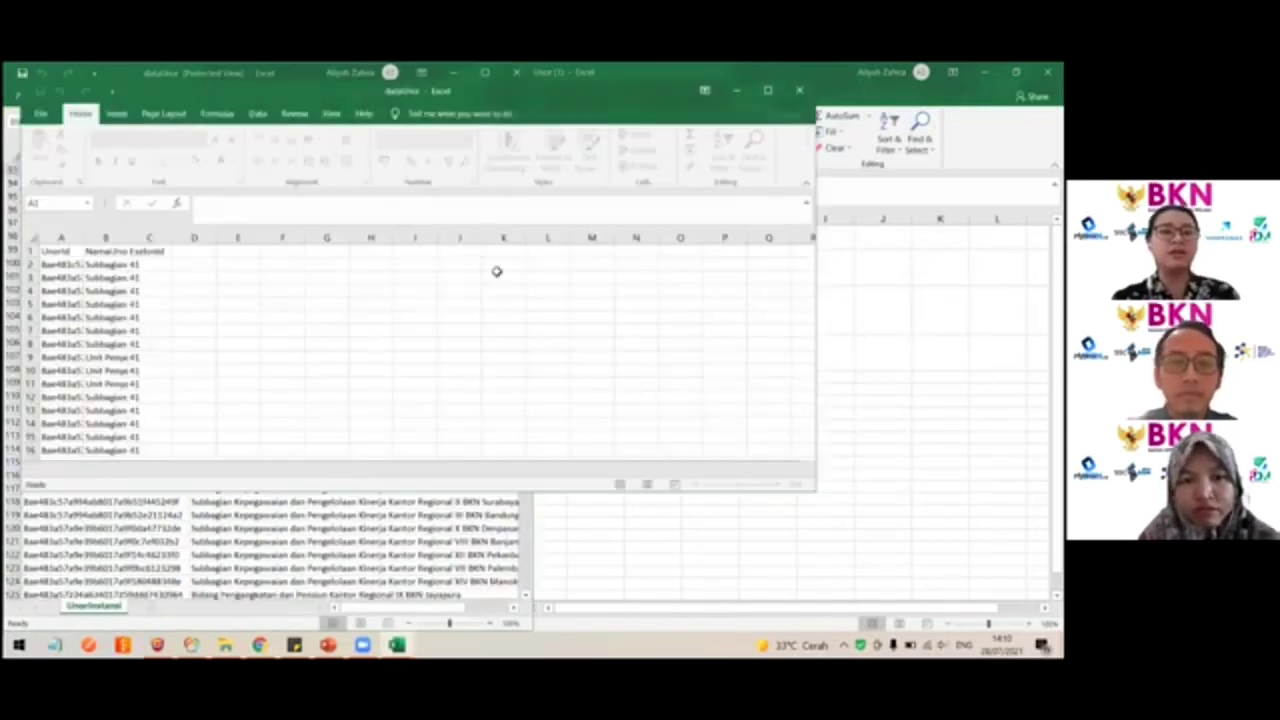
left_click(772, 92)
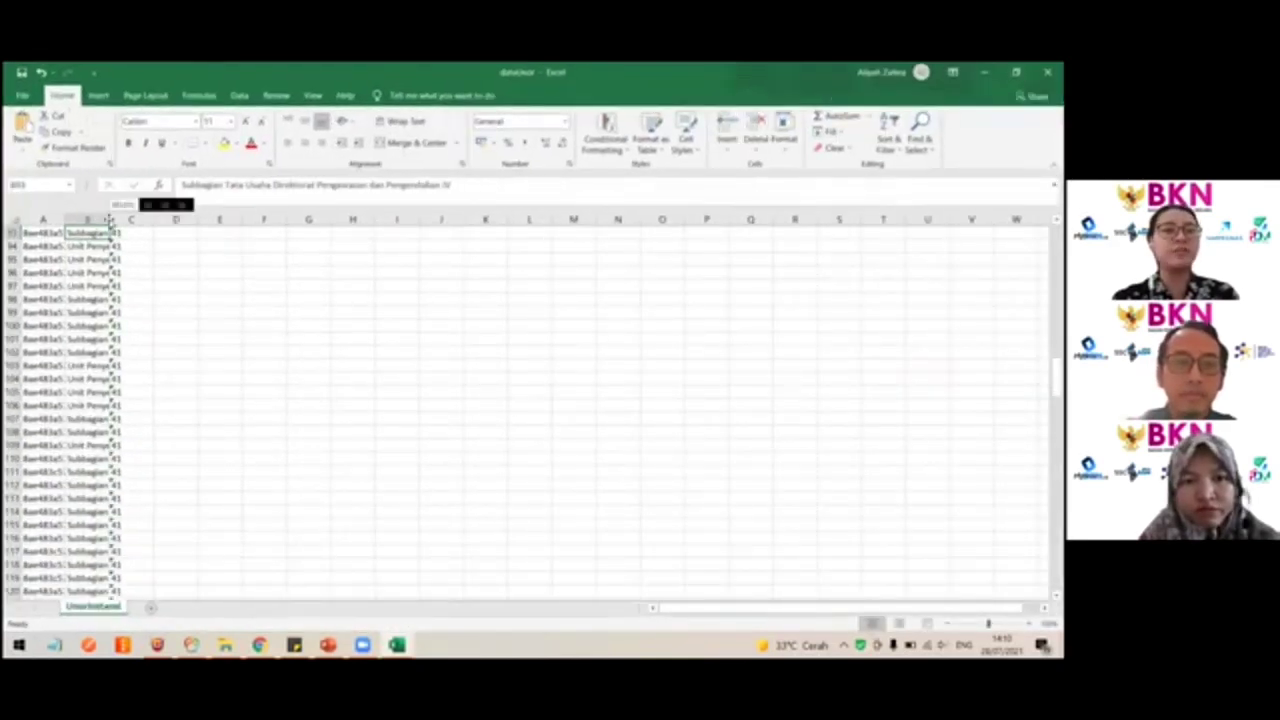
double_click(108, 219)
key("ctrl+f")
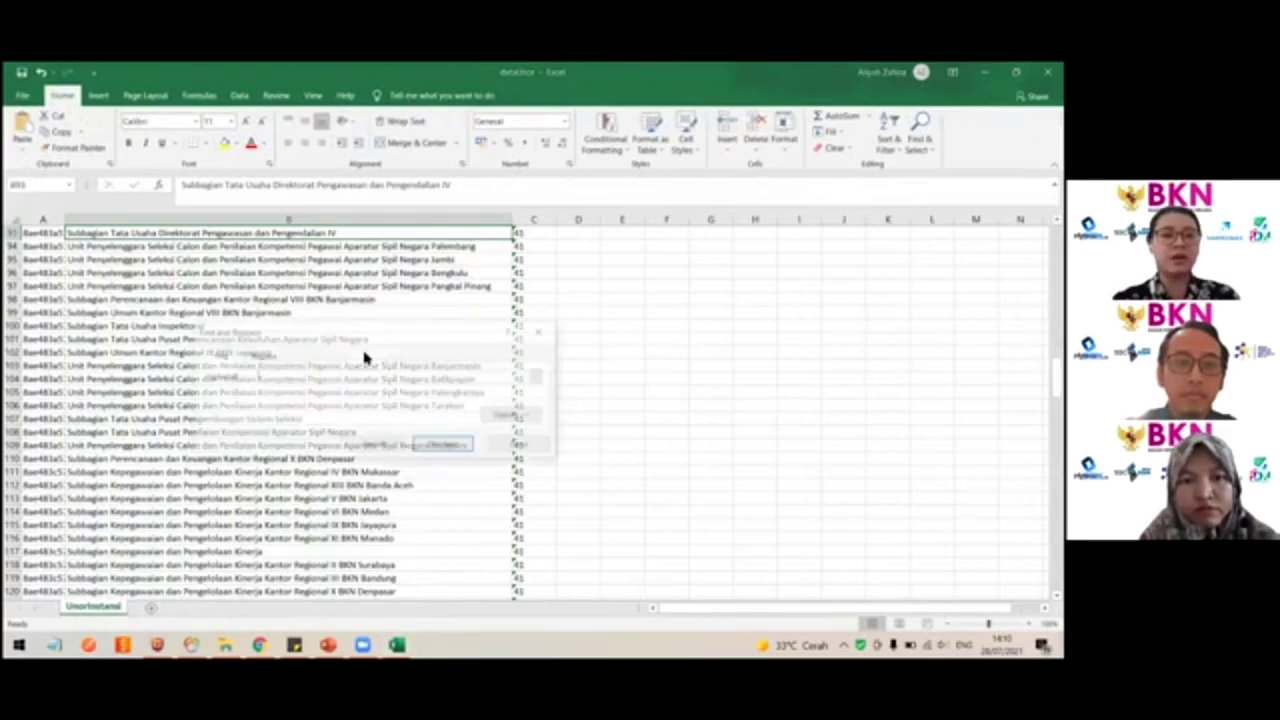
key("alt+Tab")
key("Escape")
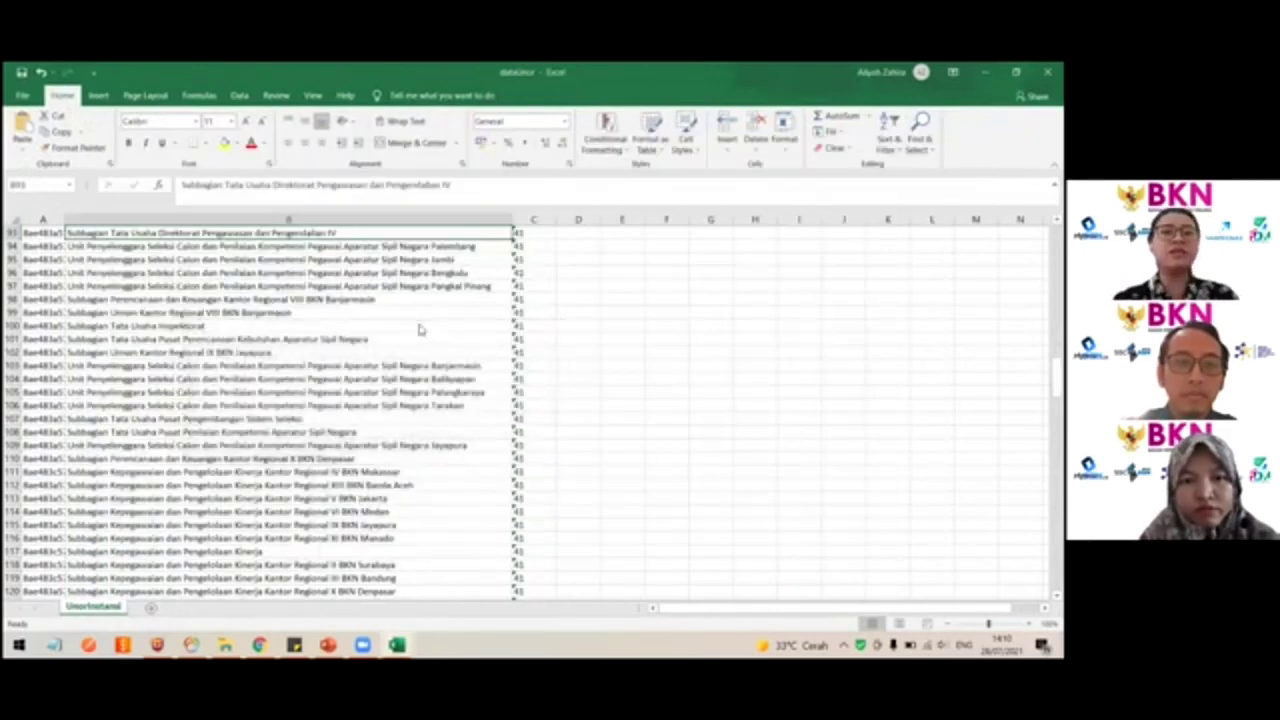
Step: Return to the Template-Relasi-Unor workbook and check the verifier unit ID and name in row 2
key("alt+Tab")
key("alt+Tab")
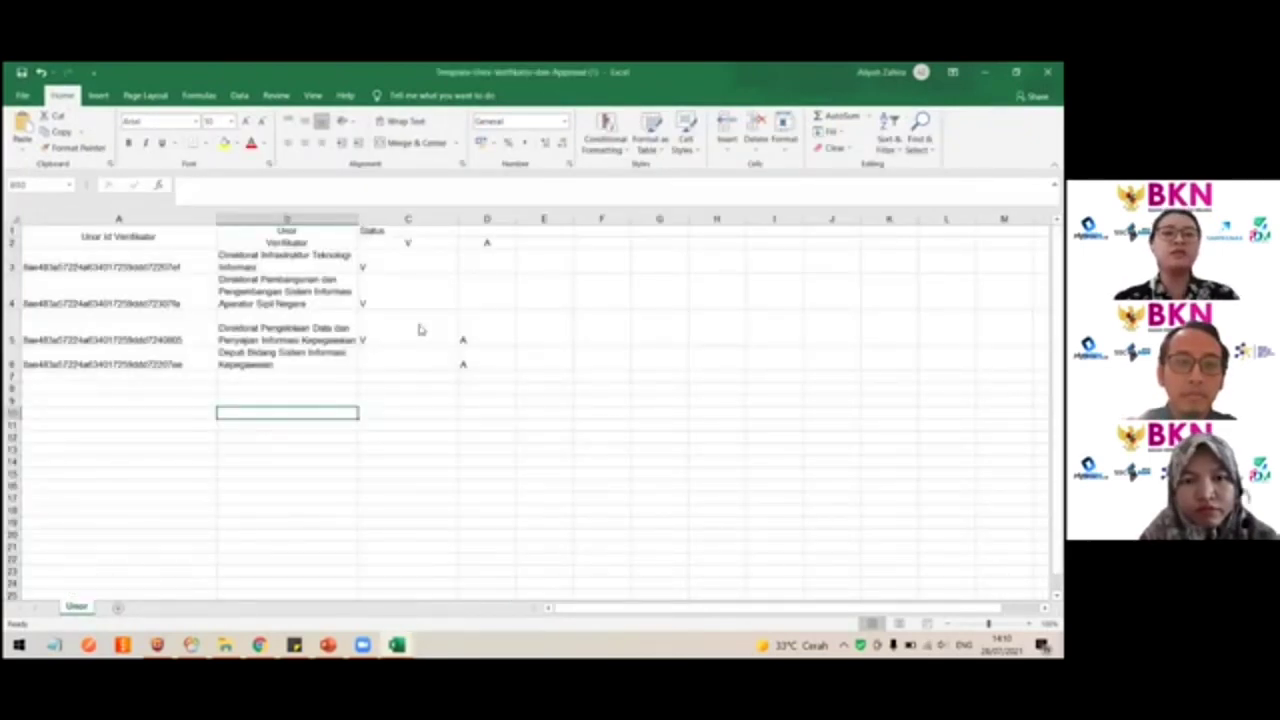
key("alt+Tab")
key("alt+Tab")
left_click(226, 272)
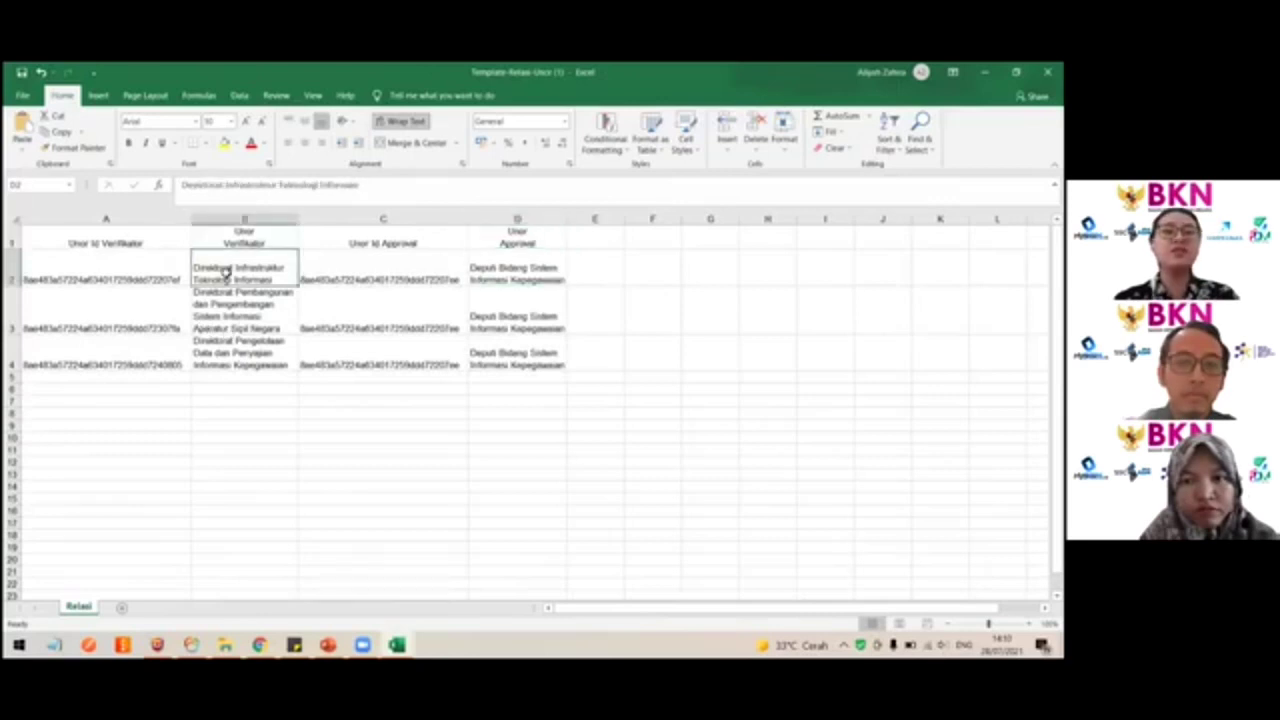
left_click(162, 265)
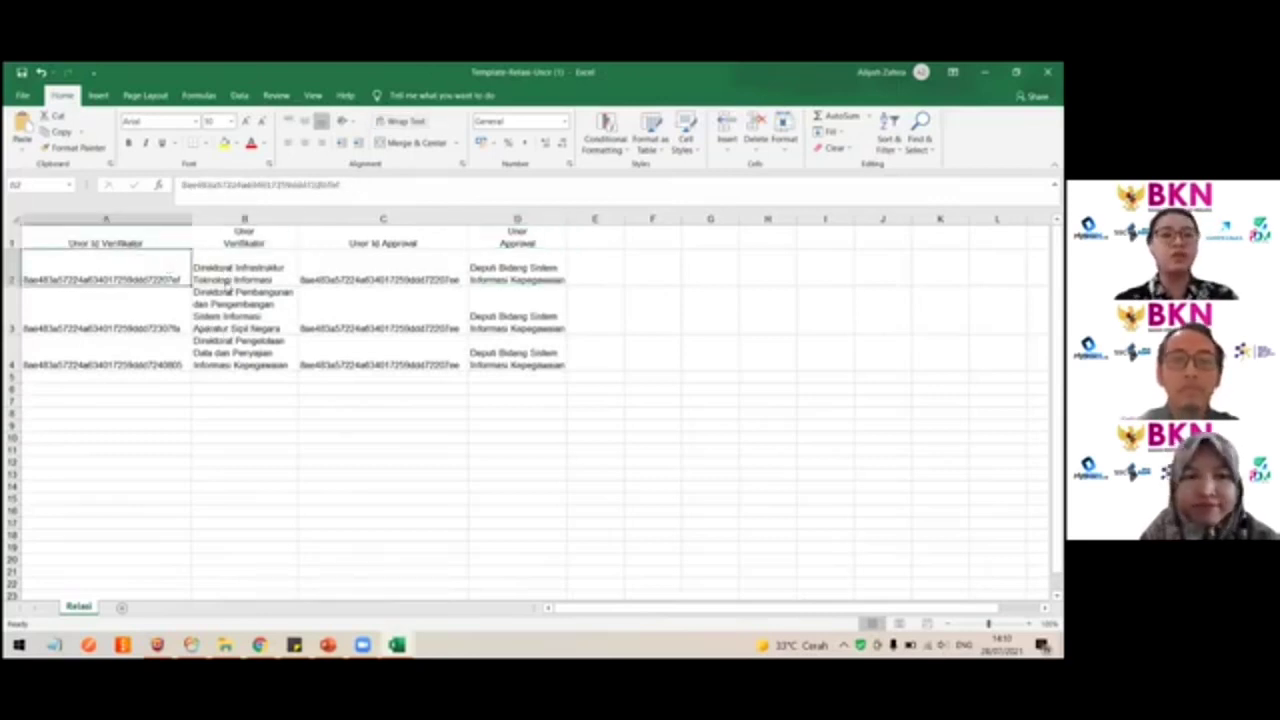
left_click(228, 282)
Step: Switch to the verifier and approval template and check the V and A statuses of Direktorat Pengelolaan Data dan Penyajian Informasi Kepegawaian
key("alt+Tab")
key("alt+Tab")
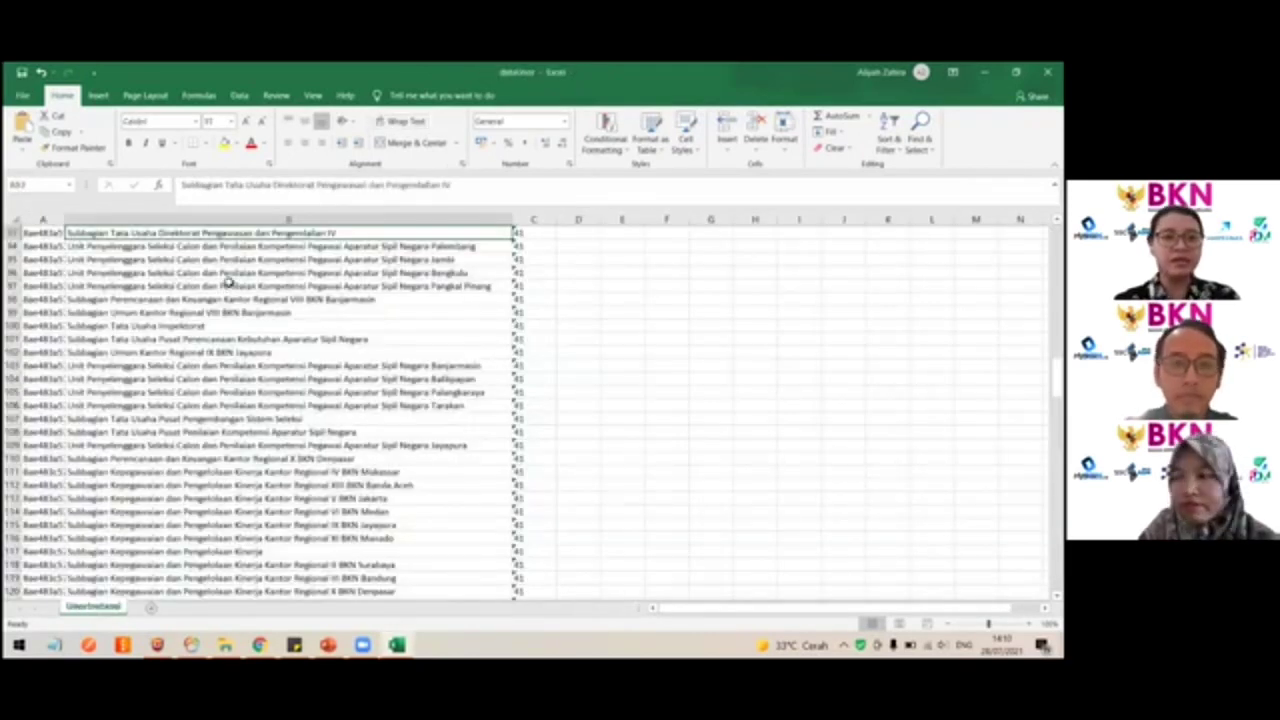
key("alt+Tab")
left_click(400, 328)
left_click(495, 330)
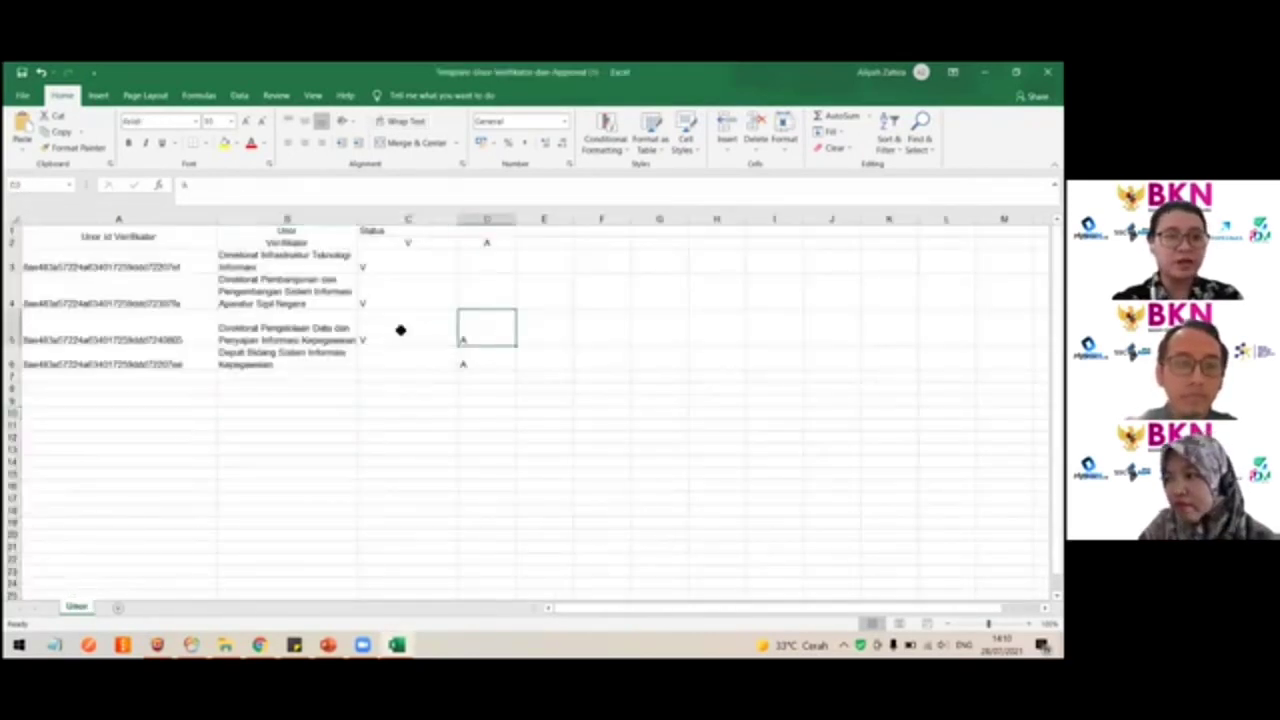
left_click(329, 332)
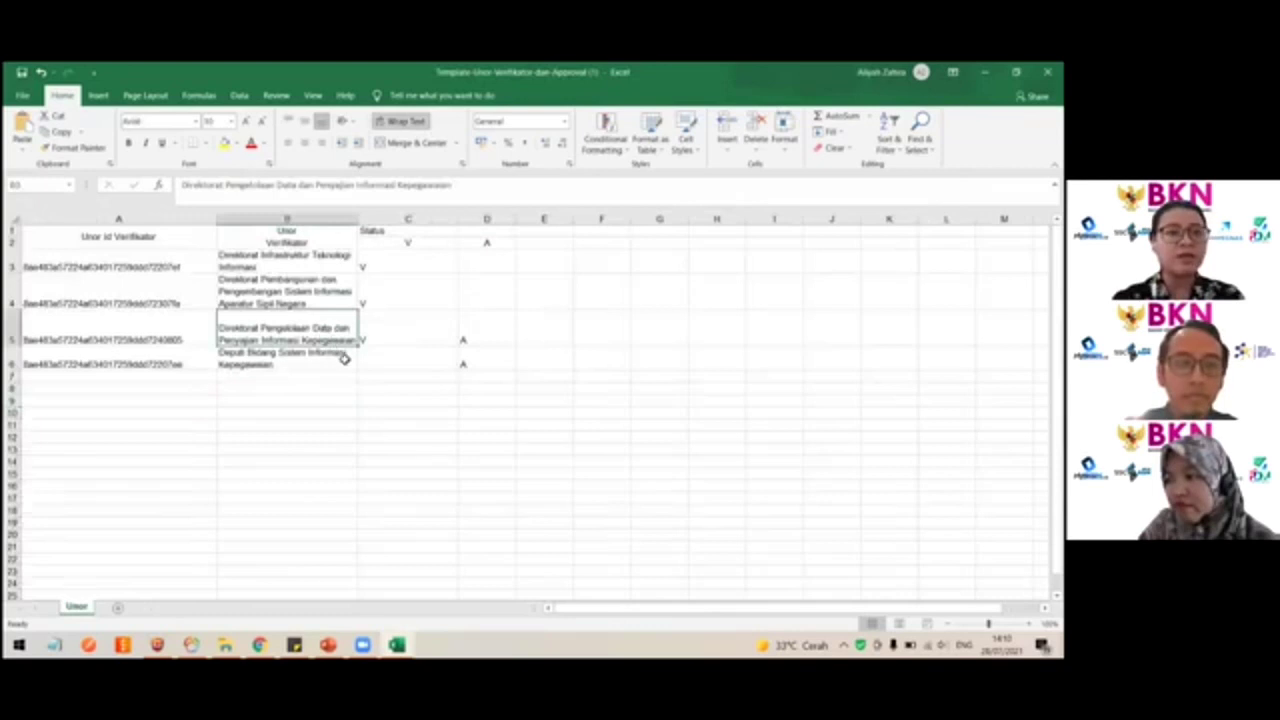
left_click(414, 326)
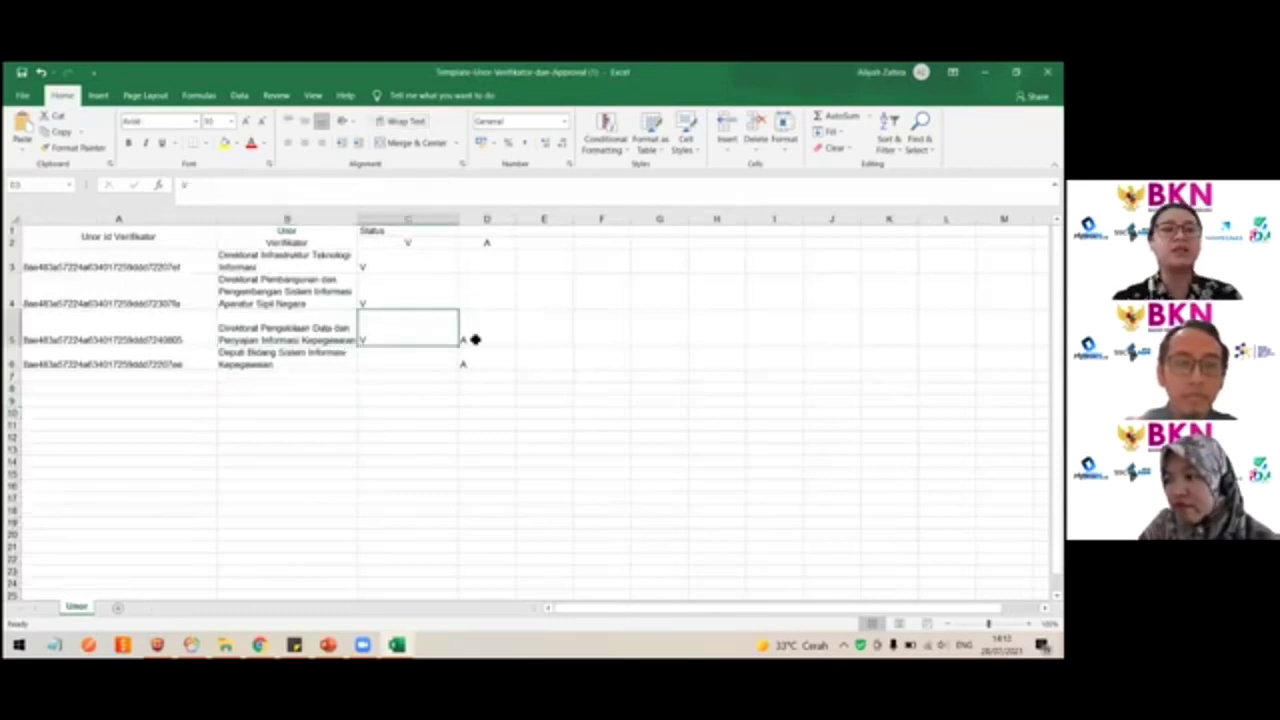
left_click(475, 340)
Step: Copy the ID and name of Direktorat Pengelolaan Data dan Penyajian Informasi Kepegawaian into both the verifier and approval cells of Relasi row 3
left_click(158, 342)
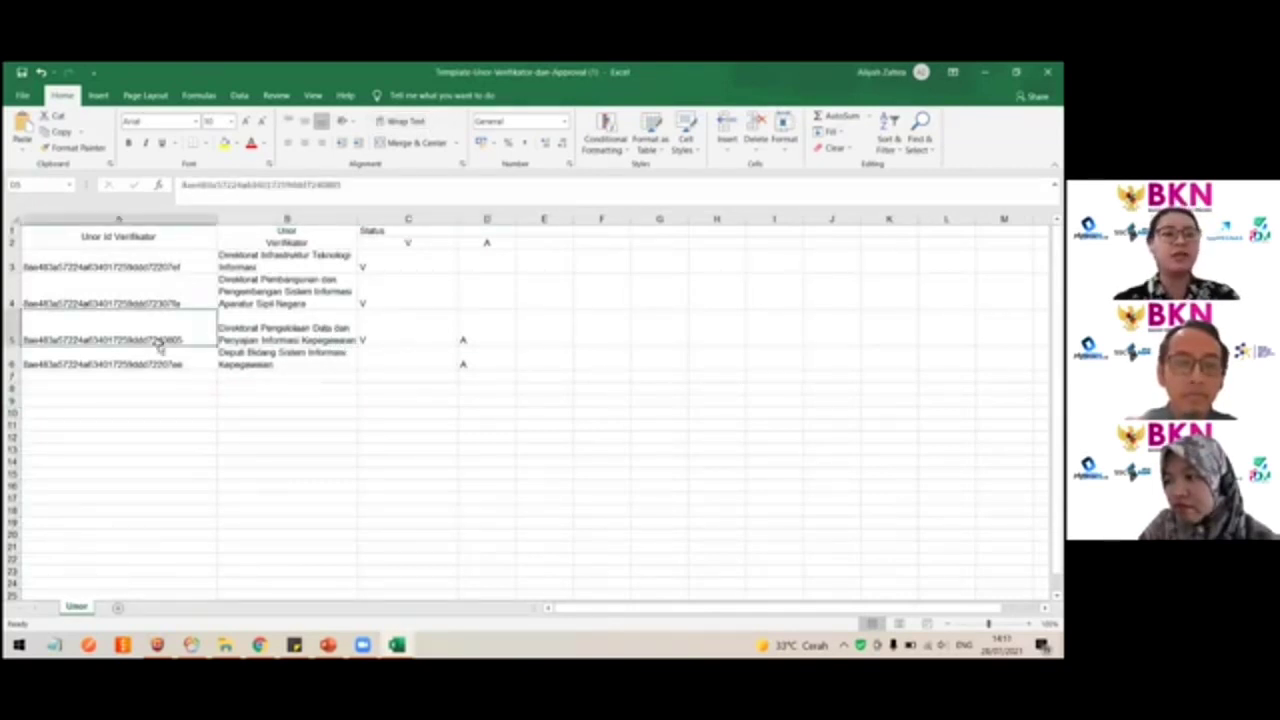
key("shift+Right")
key("ctrl+c")
key("alt+Tab")
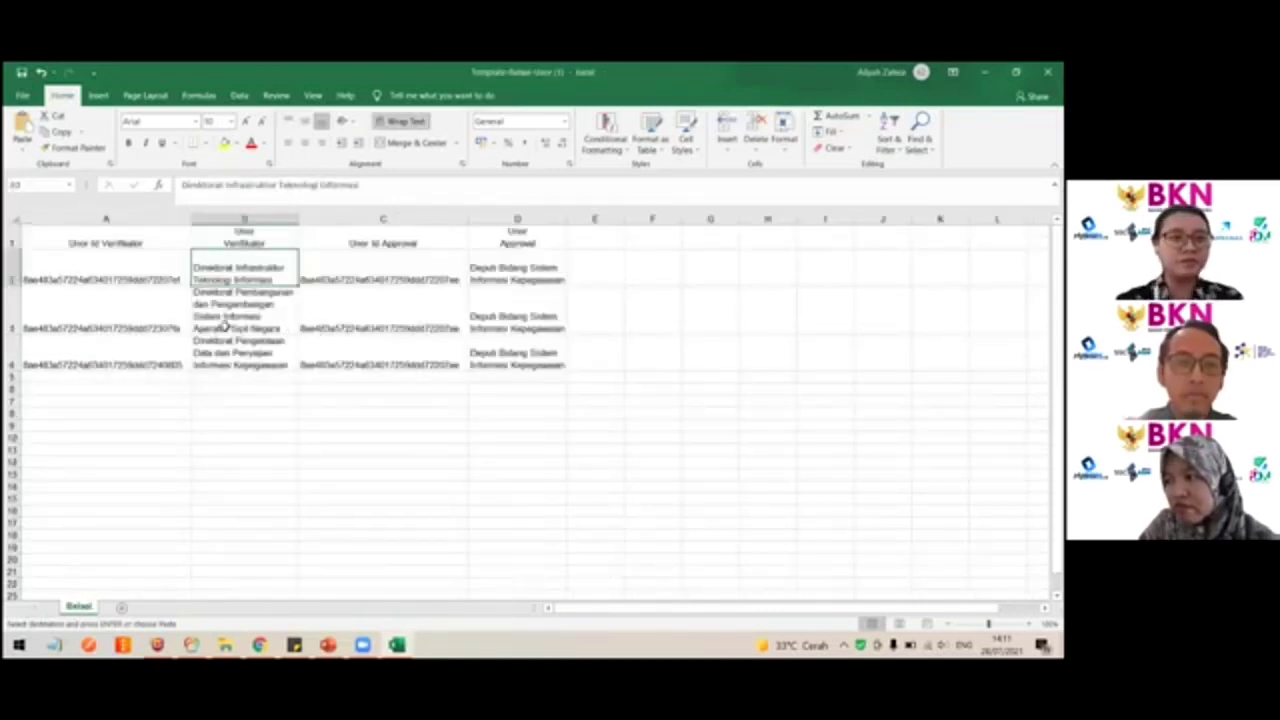
left_click(156, 311)
key("ctrl+v")
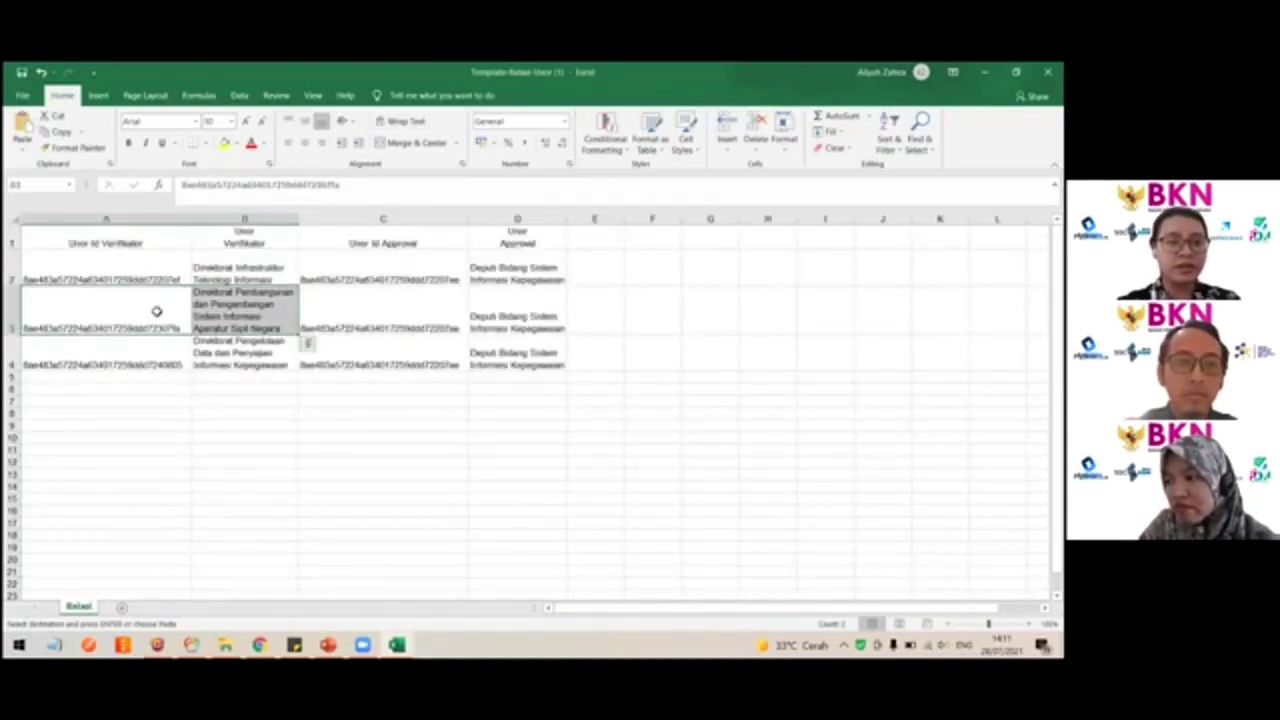
left_click(334, 298)
key("ctrl+v")
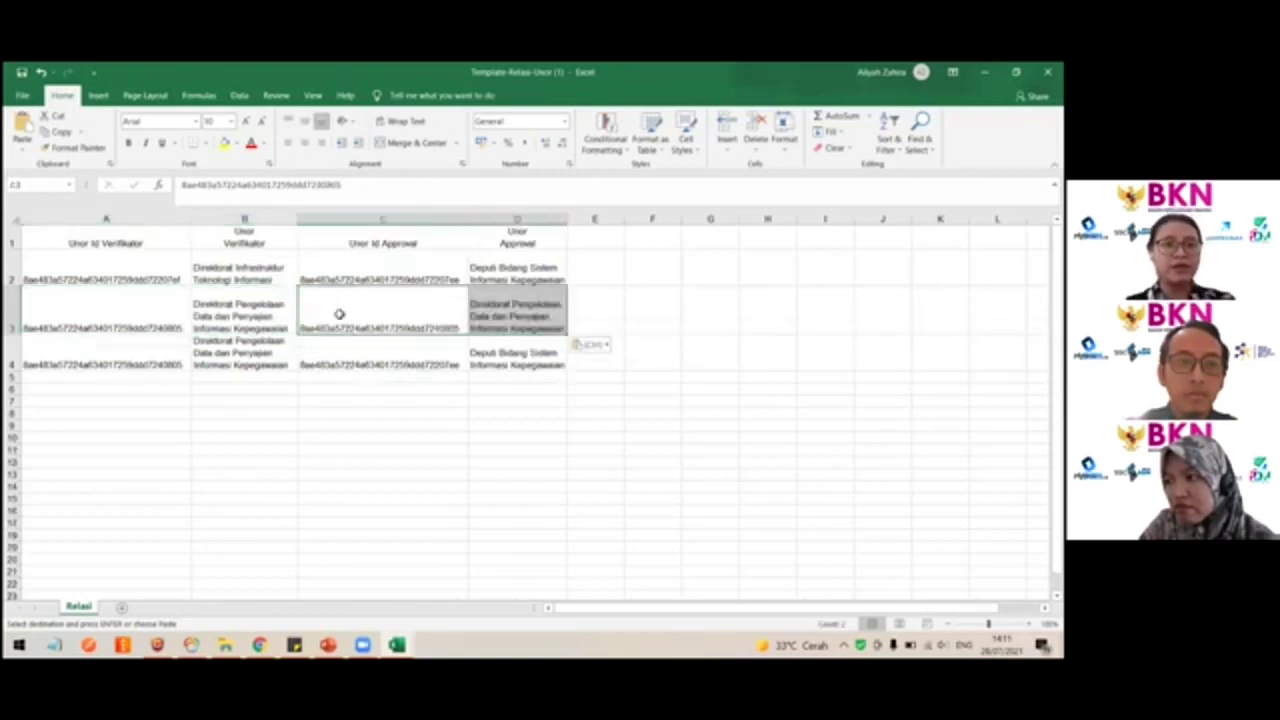
left_click(363, 446)
Step: Compare the verifier unit ID and name with the approval unit ID and name across row 3 of the Relasi sheet
left_click(169, 311)
key("Right")
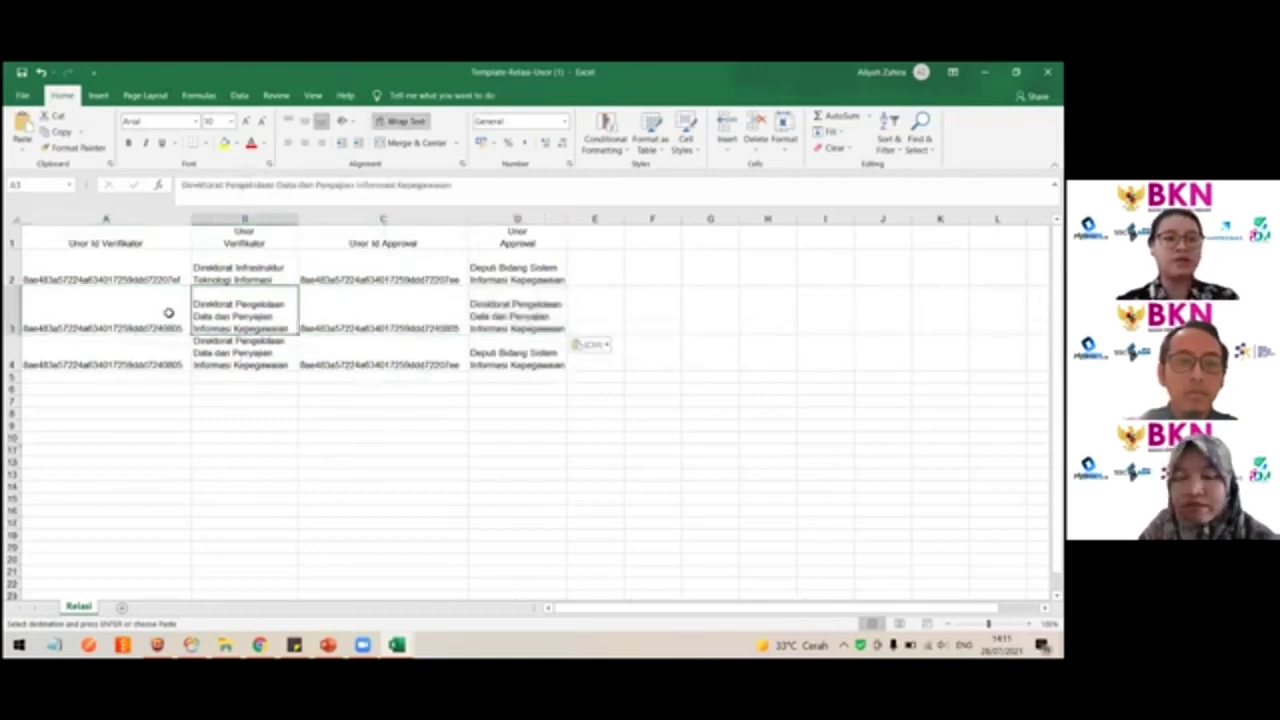
key("Right")
key("Right")
key("Left")
key("Left")
key("Left")
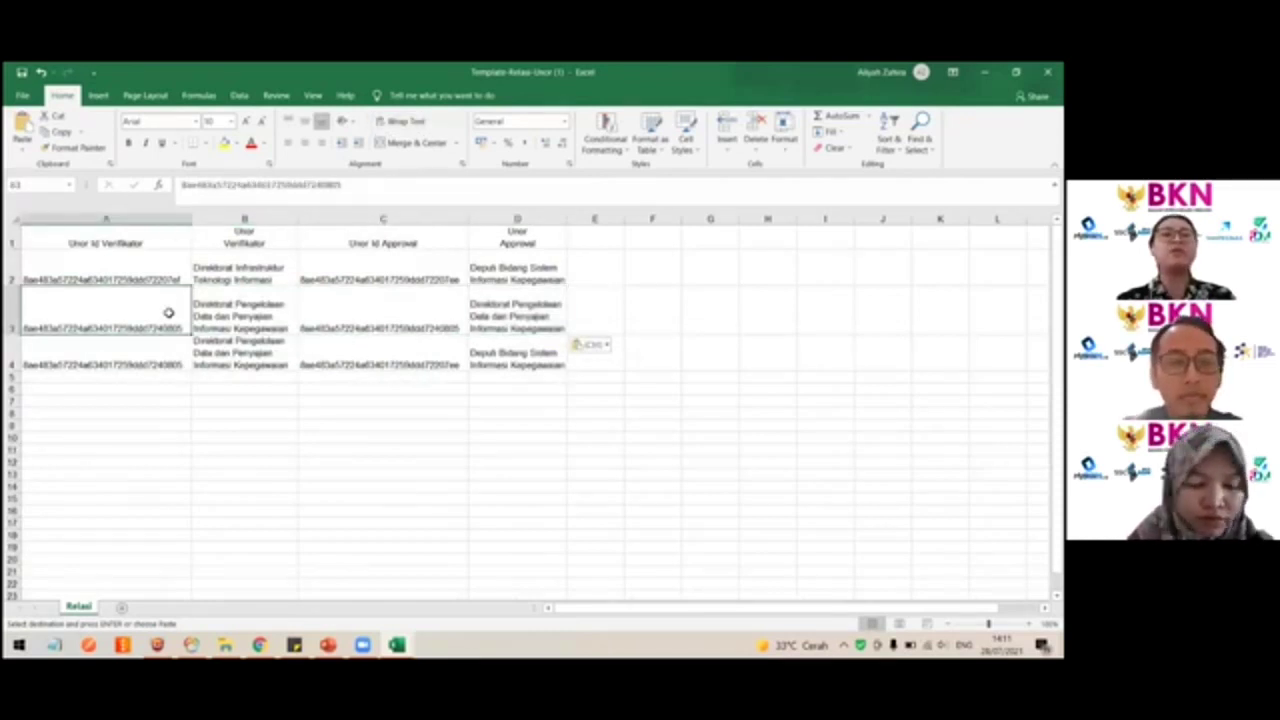
key("Right")
key("Right")
key("Right")
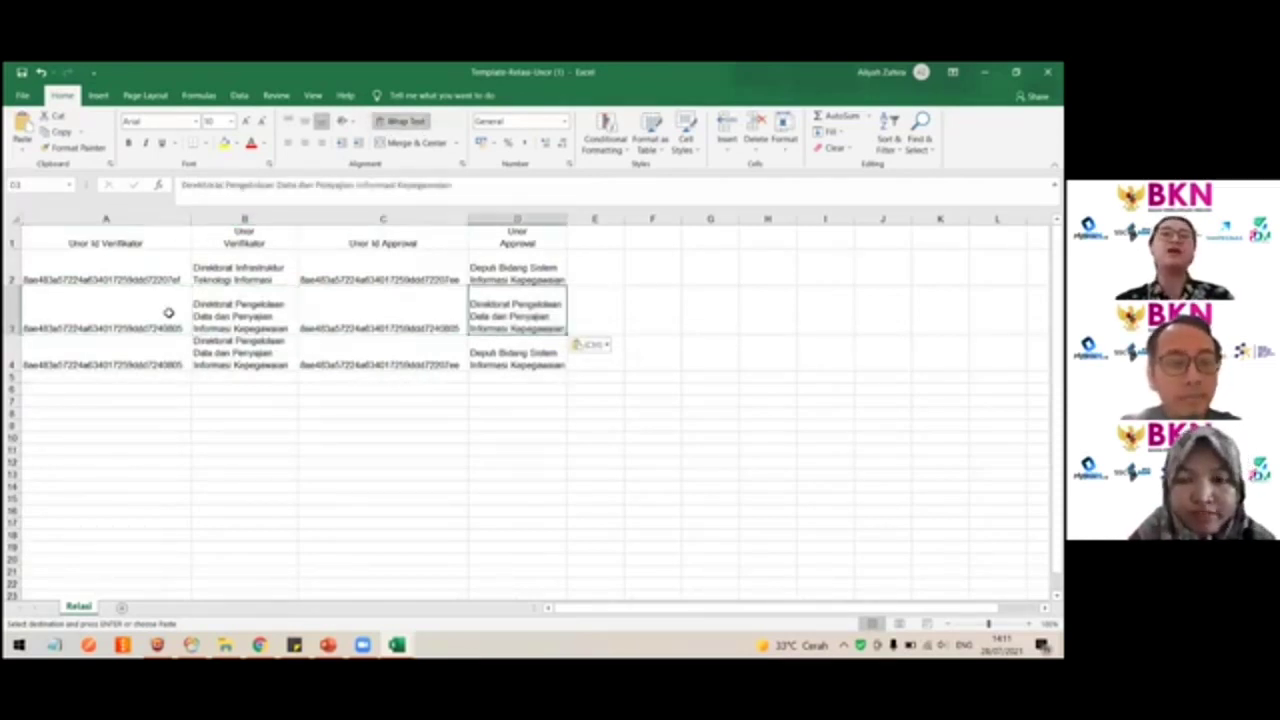
key("Left")
key("Left")
key("Left")
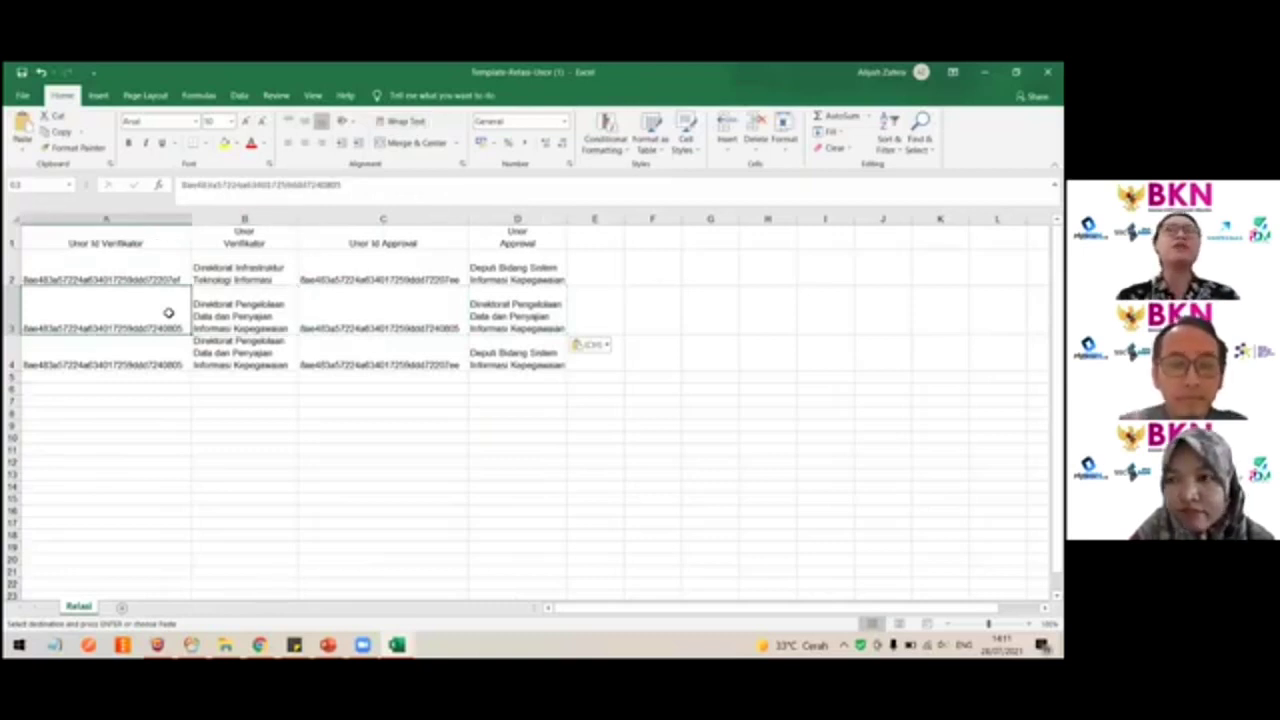
key("Right")
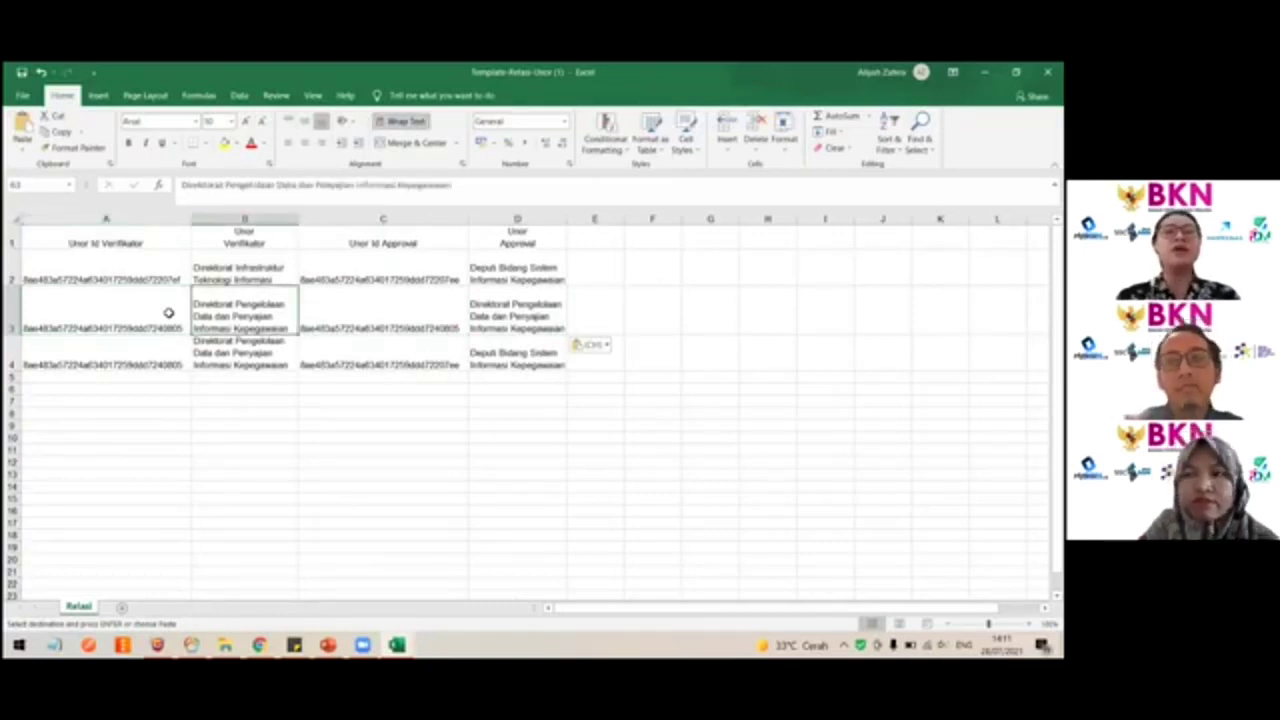
key("Left")
key("Right")
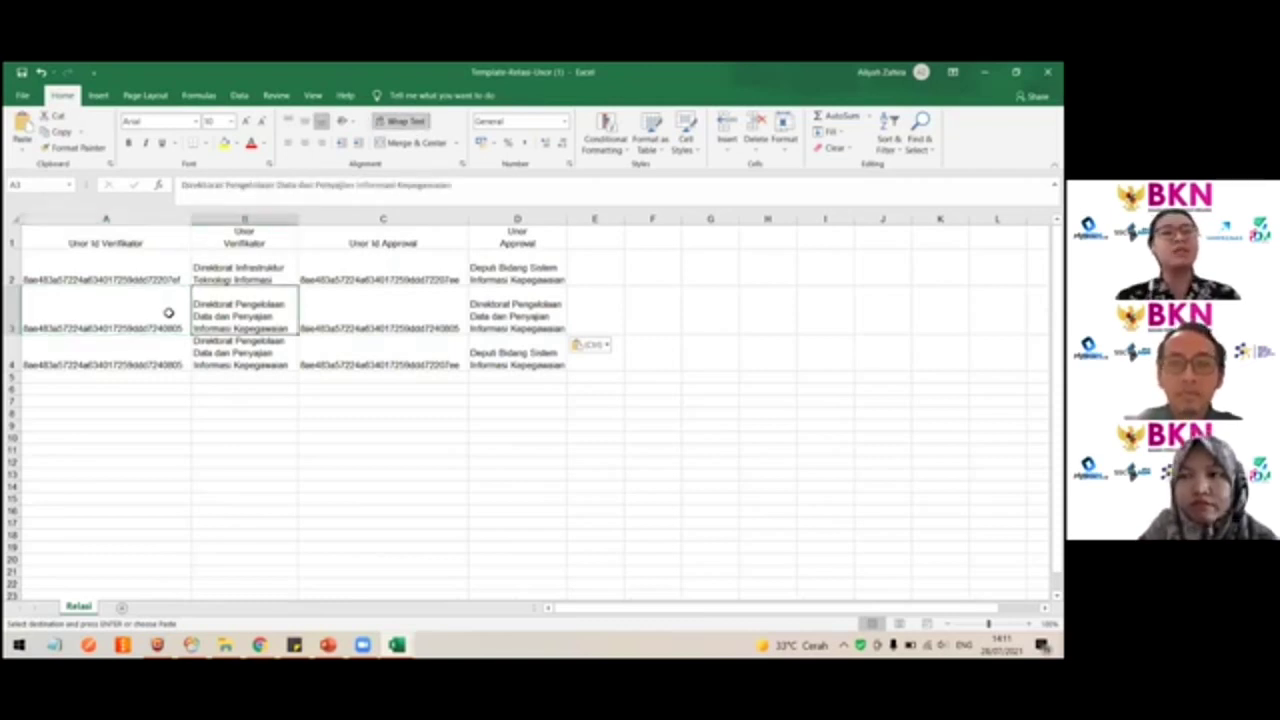
key("Left")
key("Right")
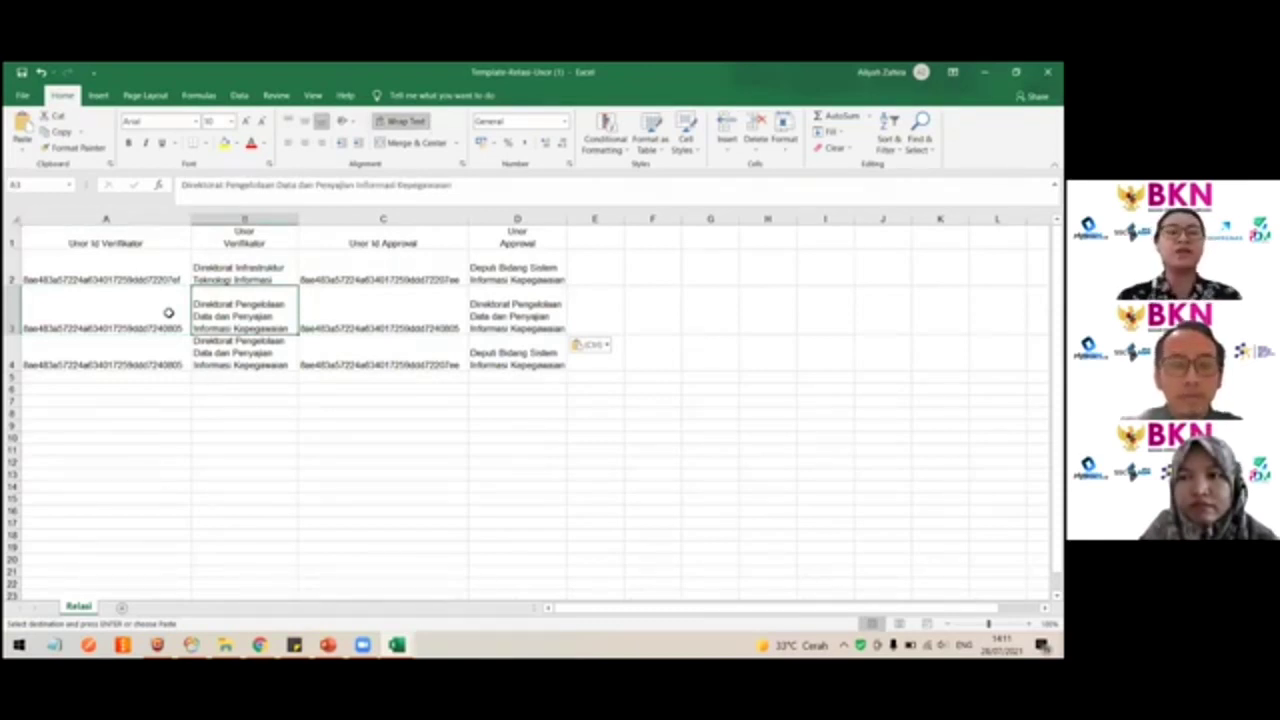
key("Right")
key("Right")
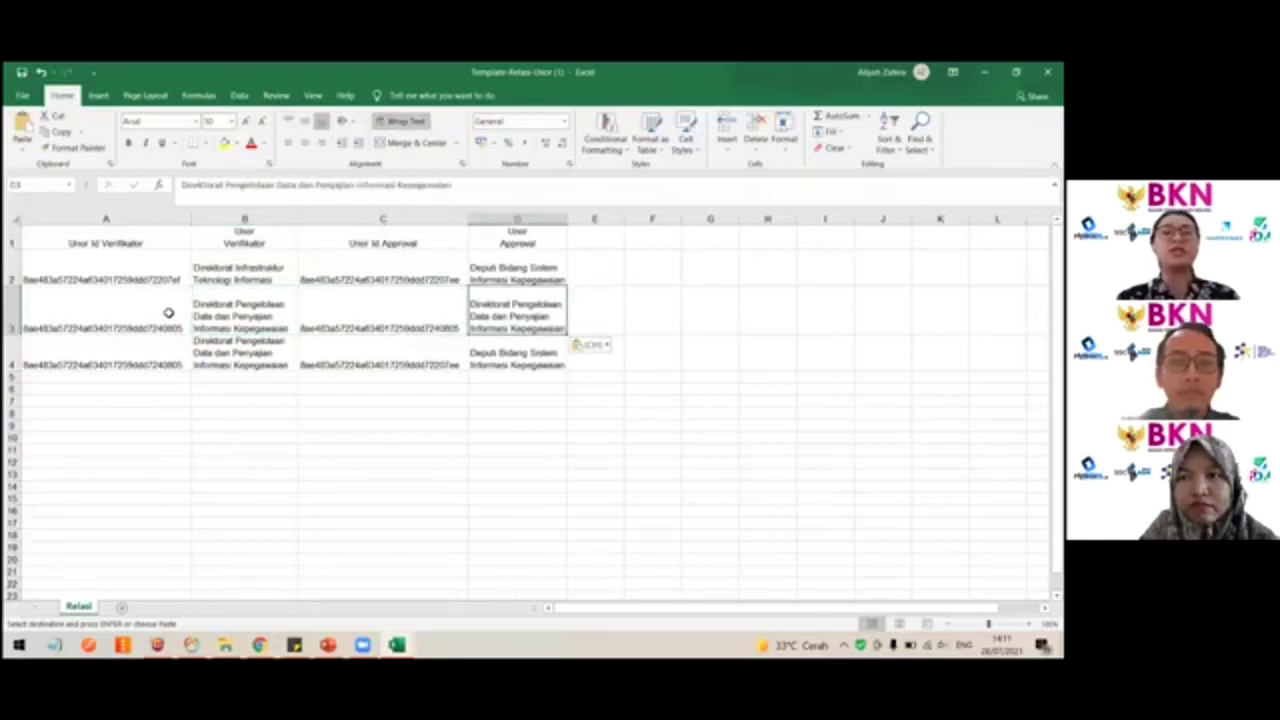
key("Left")
key("Left")
key("Left")
key("Right")
key("Right")
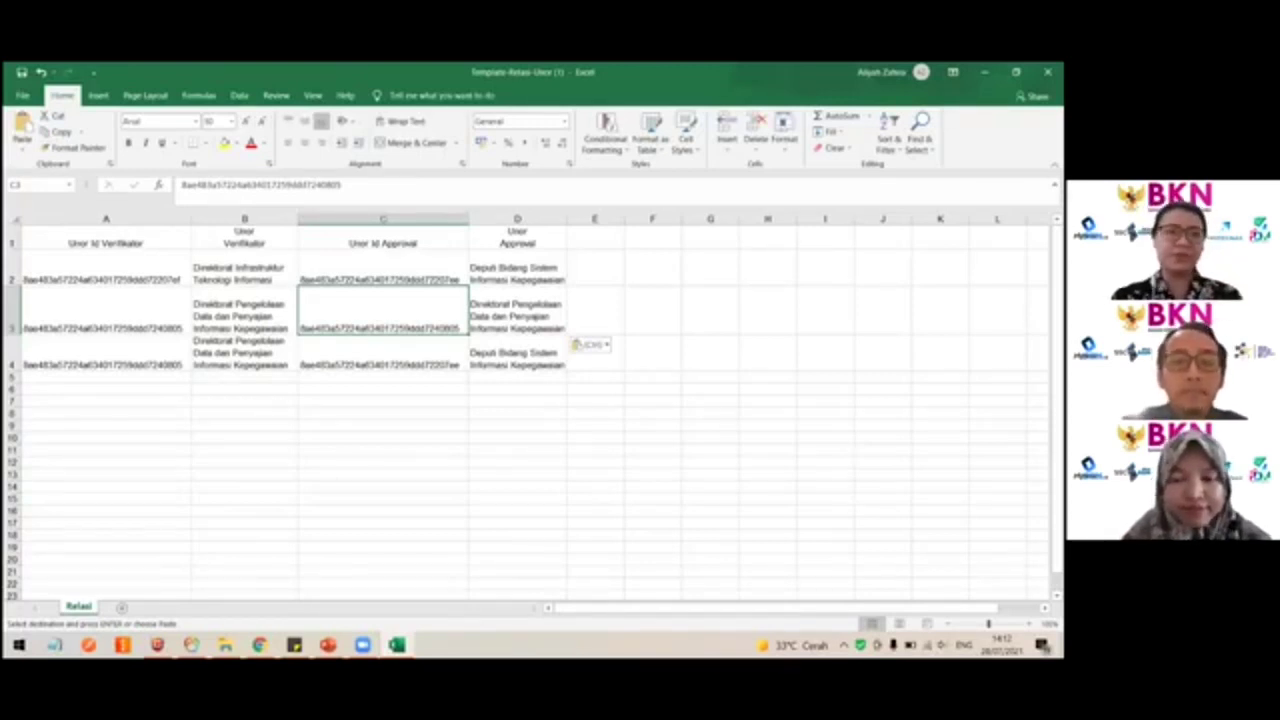
left_click(168, 330)
key("Right")
key("Right")
key("Right")
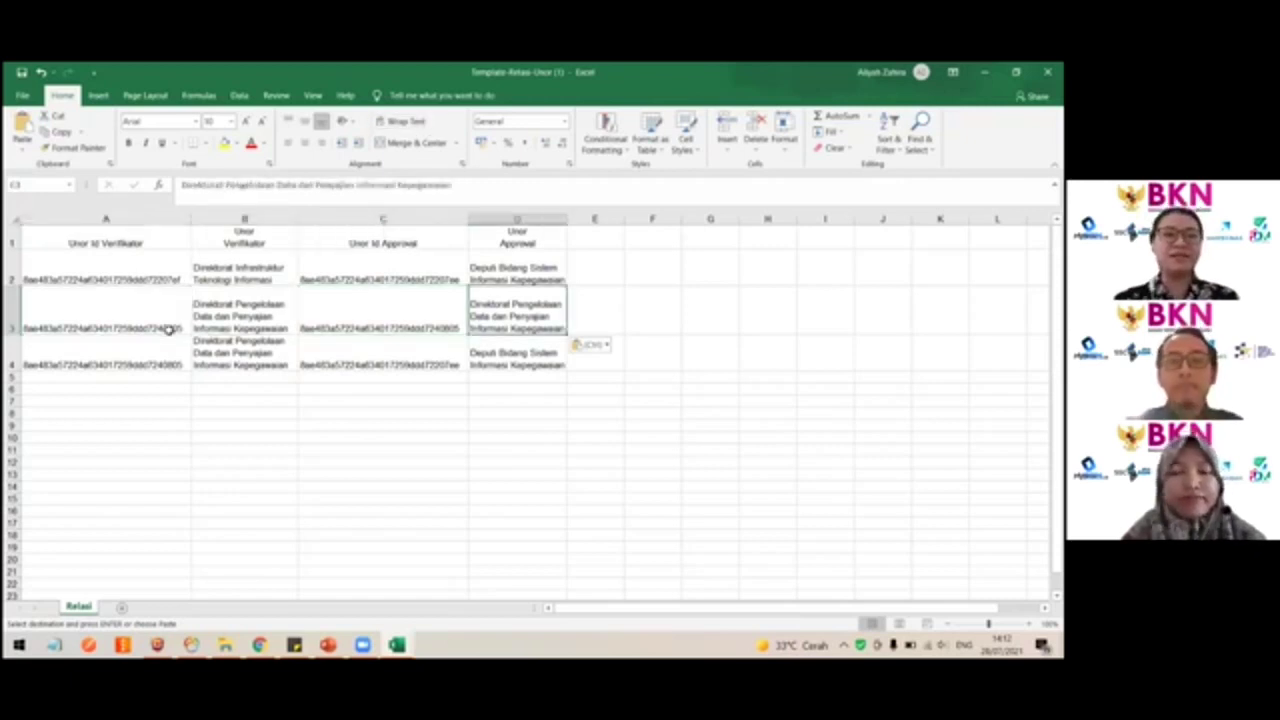
key("Left")
key("Left")
key("Left")
key("Right")
key("Right")
key("Right")
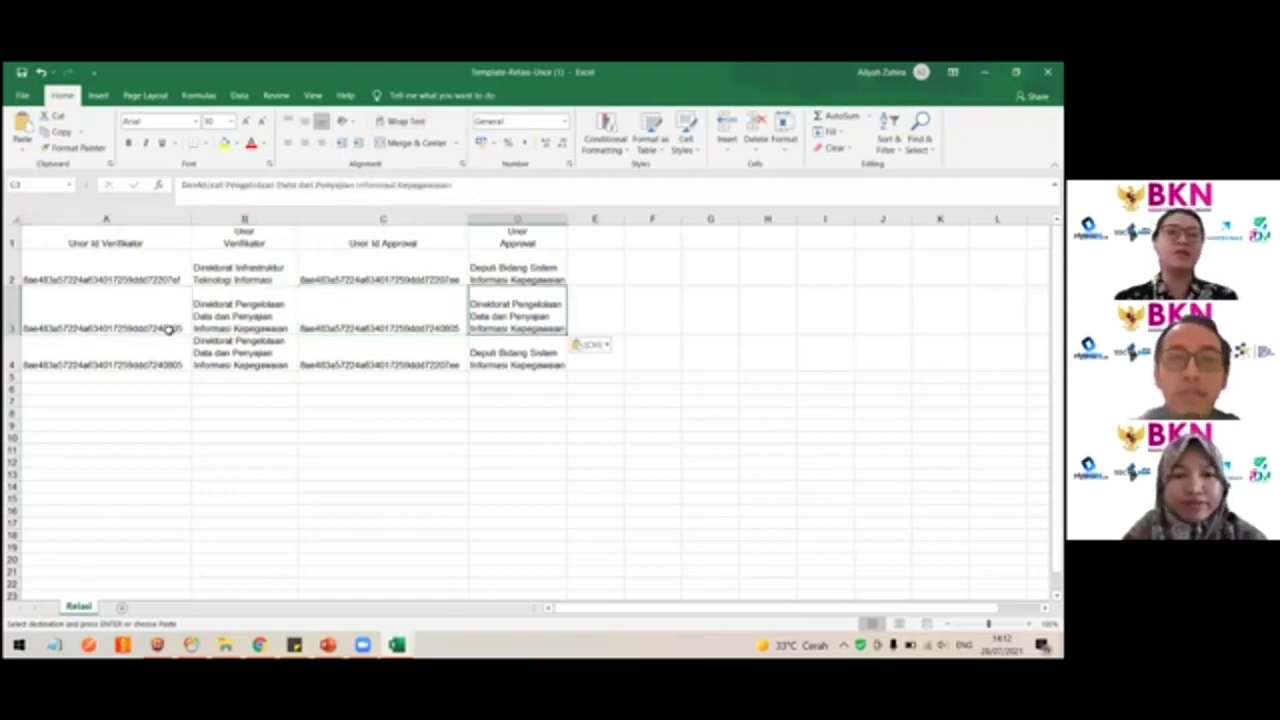
key("Left")
key("Left")
key("Left")
Step: Check the template list on the Menentukan Verifikator dan Approval page in Chrome, and return to the Template-Relasi-Unor workbook in Excel
key("alt+Tab")
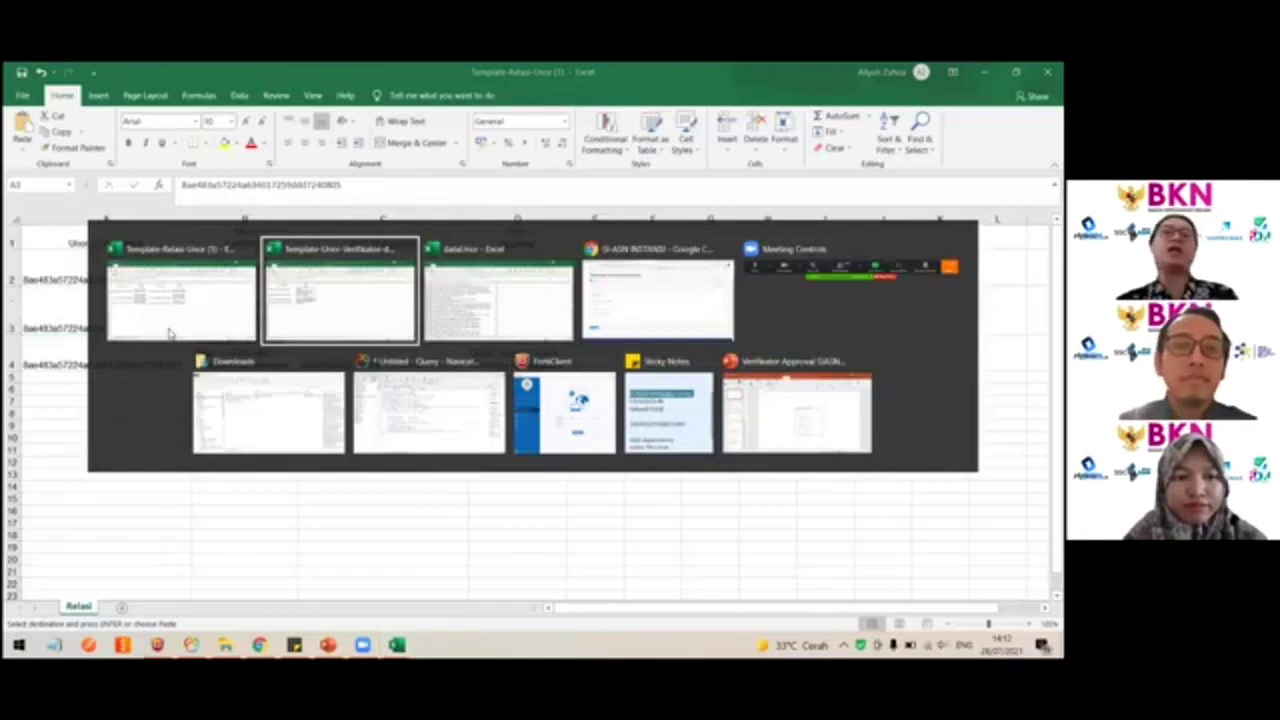
key("alt+Tab")
key("alt+Tab")
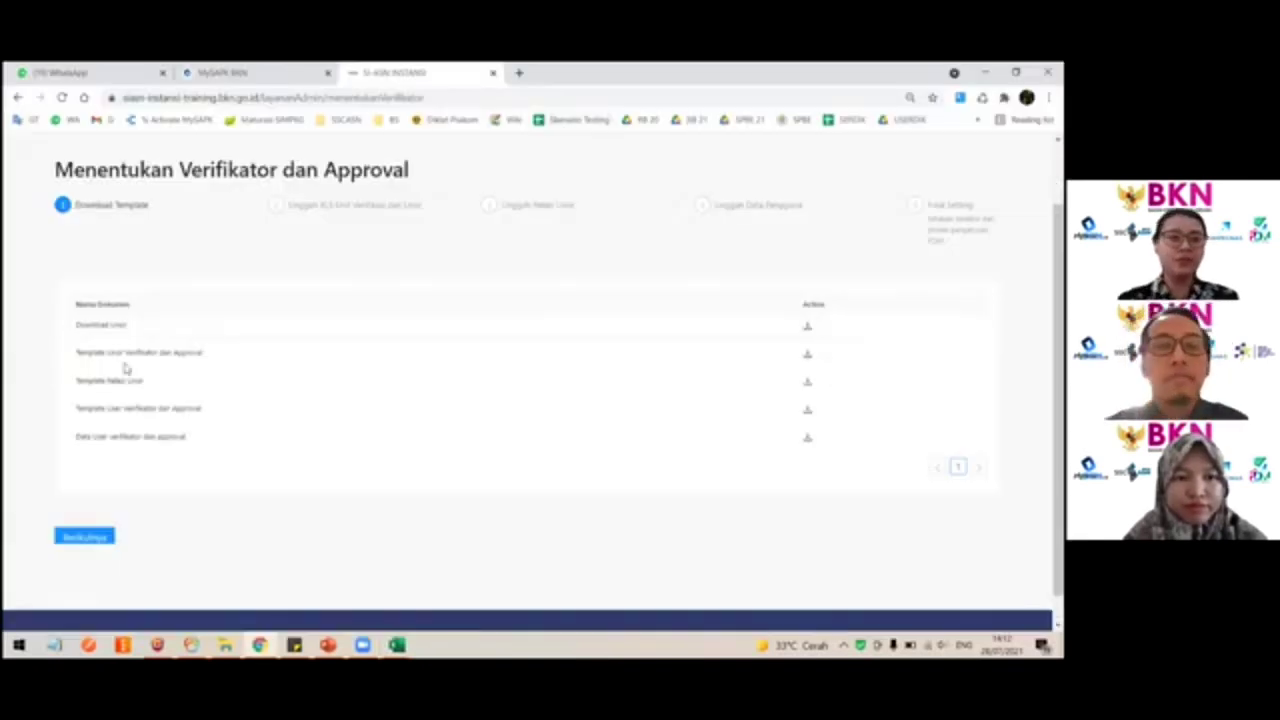
key("alt+Tab")
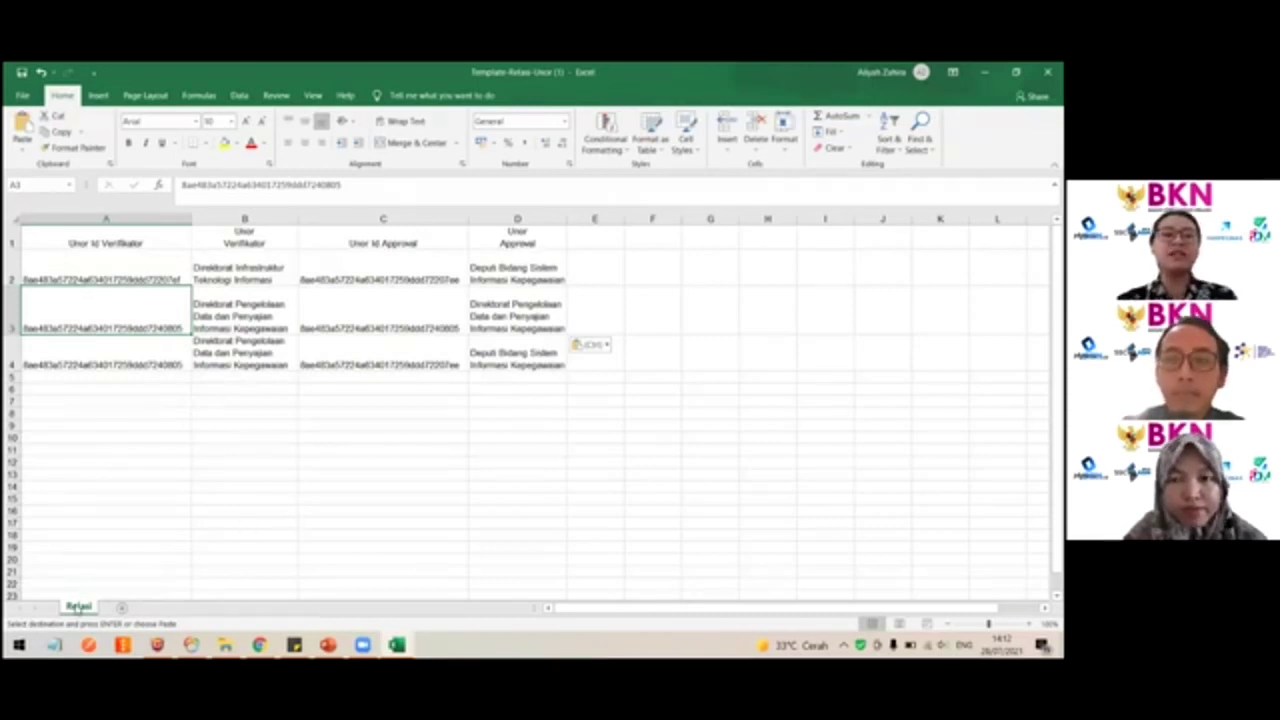
Step: Clear the approval unit ID and name in row 4 of the Relasi sheet, and undo the deletion
left_click(152, 578)
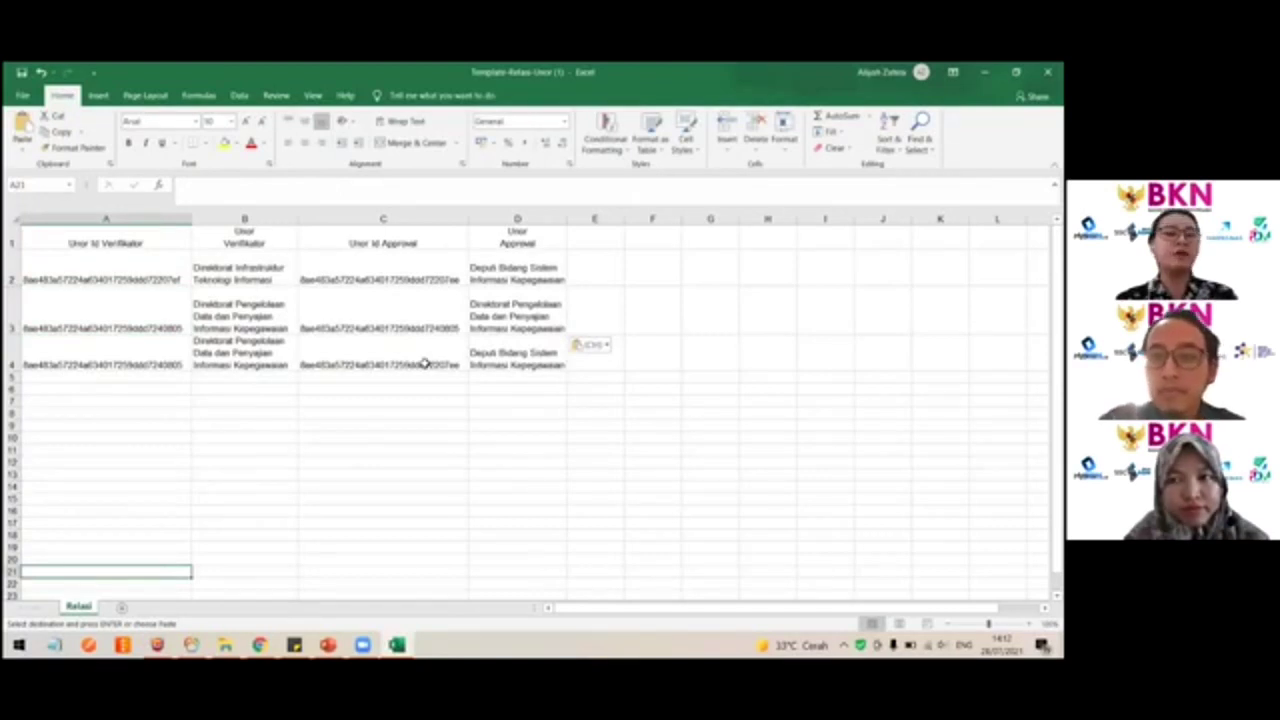
left_click_drag(425, 364, 523, 363)
key("Delete")
left_click(528, 489)
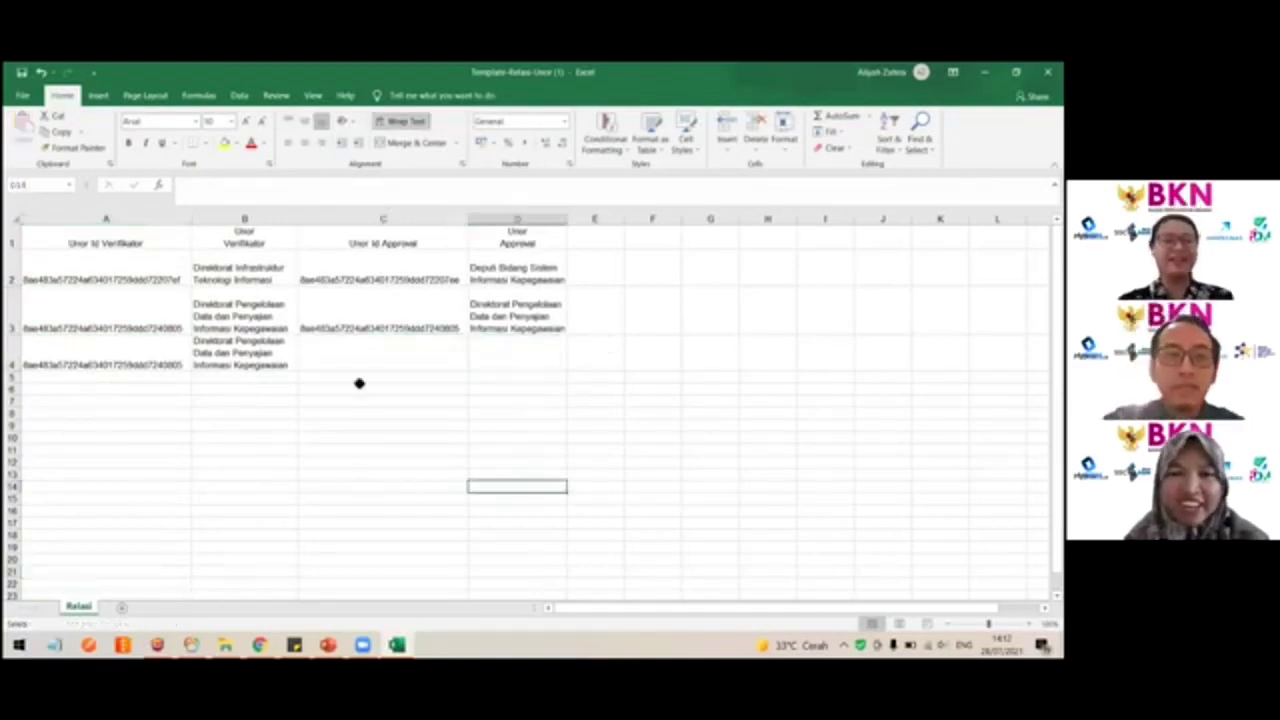
left_click(394, 362)
key("ctrl+v")
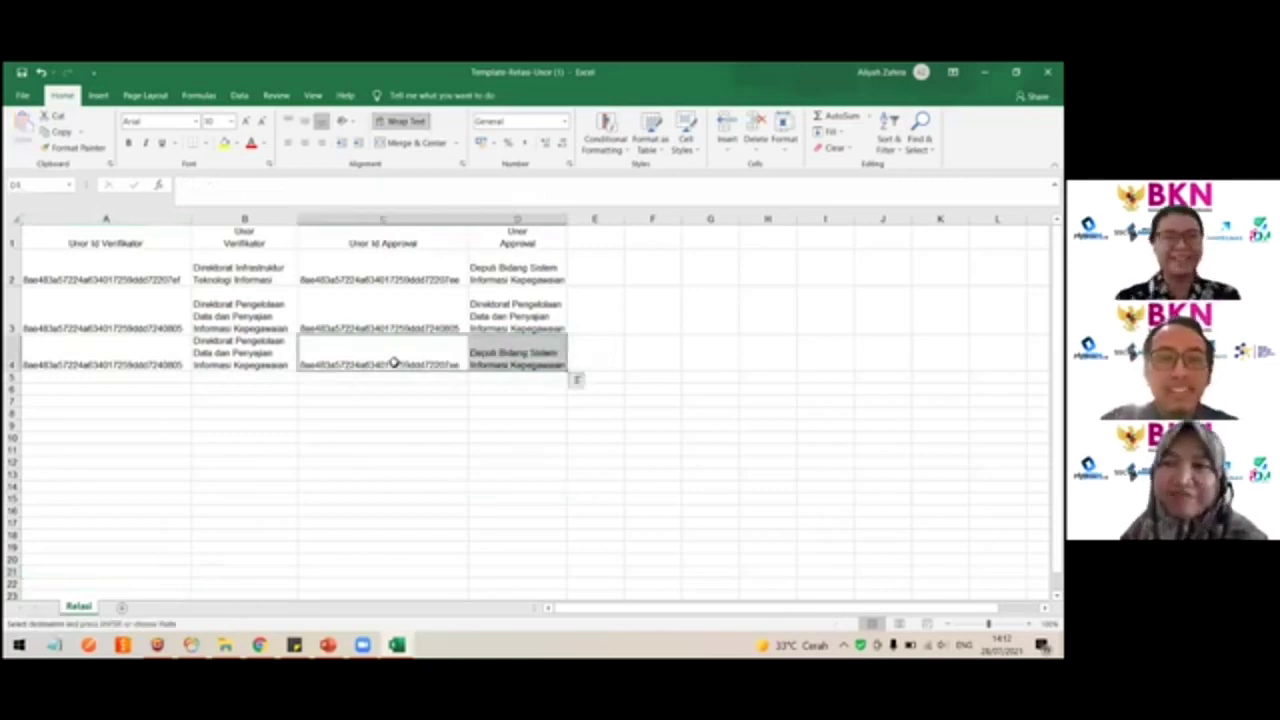
left_click(338, 427)
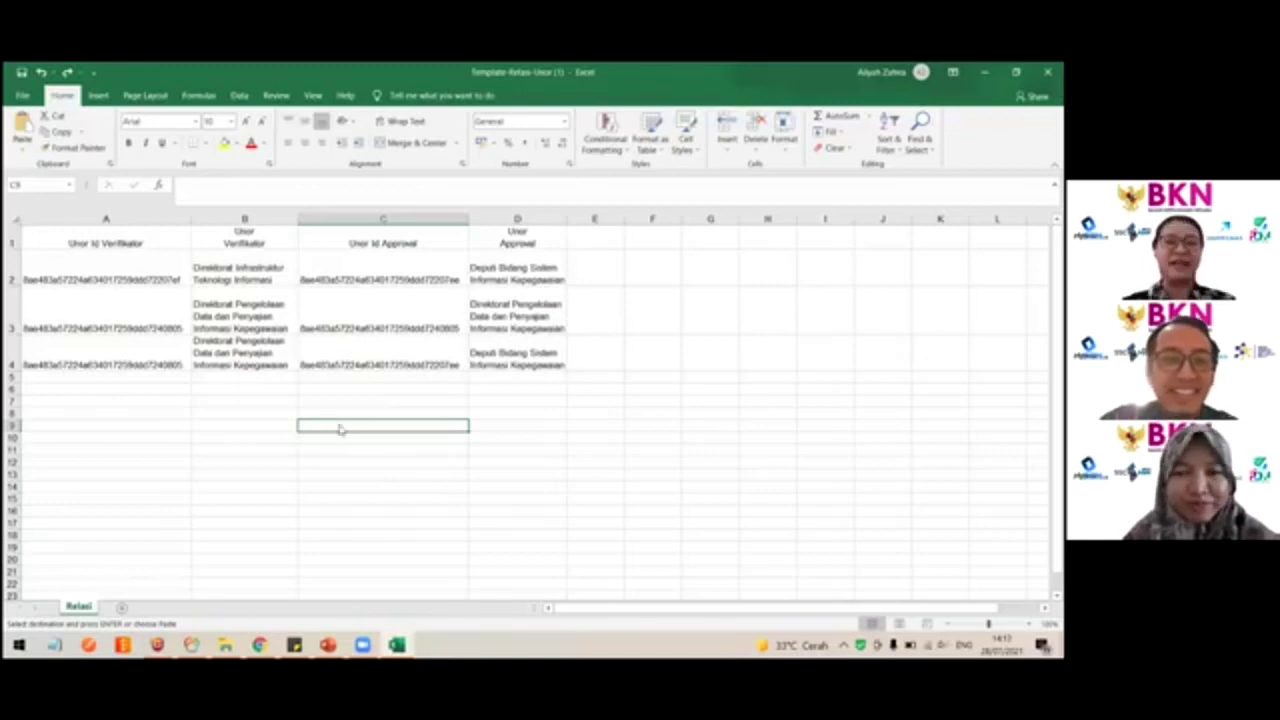
key("alt+Tab")
key("alt+Tab")
key("alt+shift+Tab")
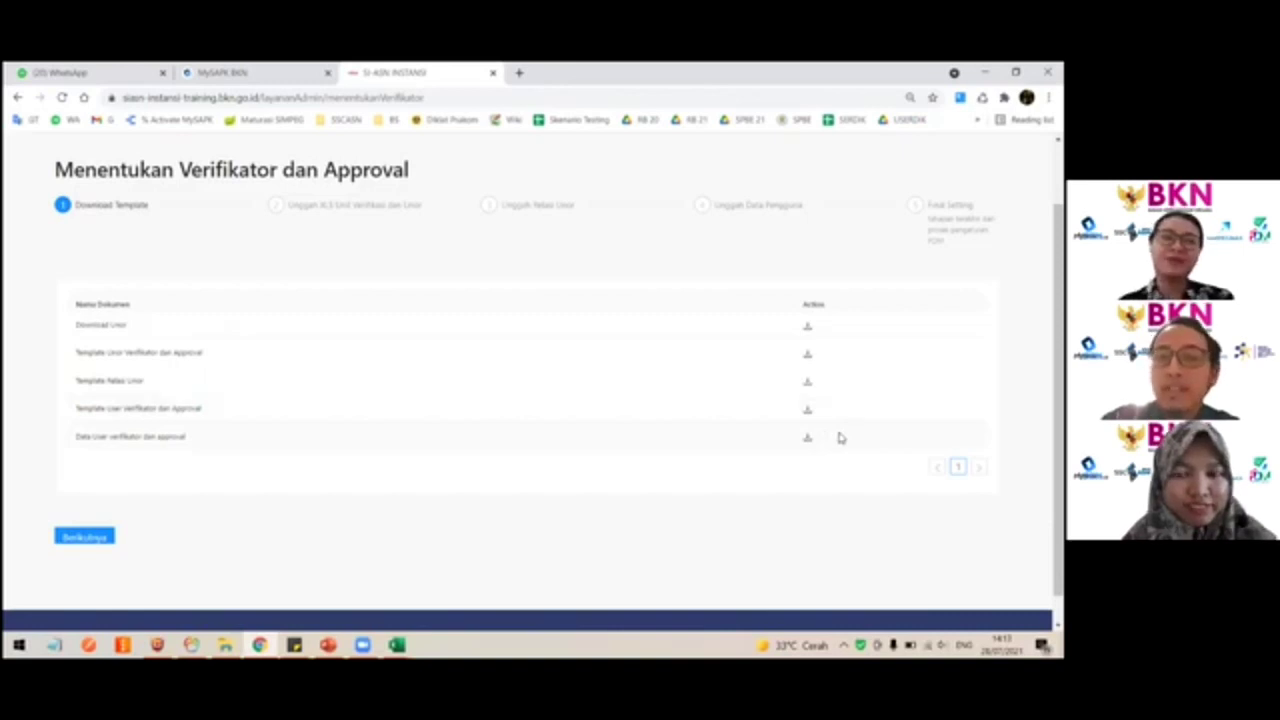
key("alt+Tab")
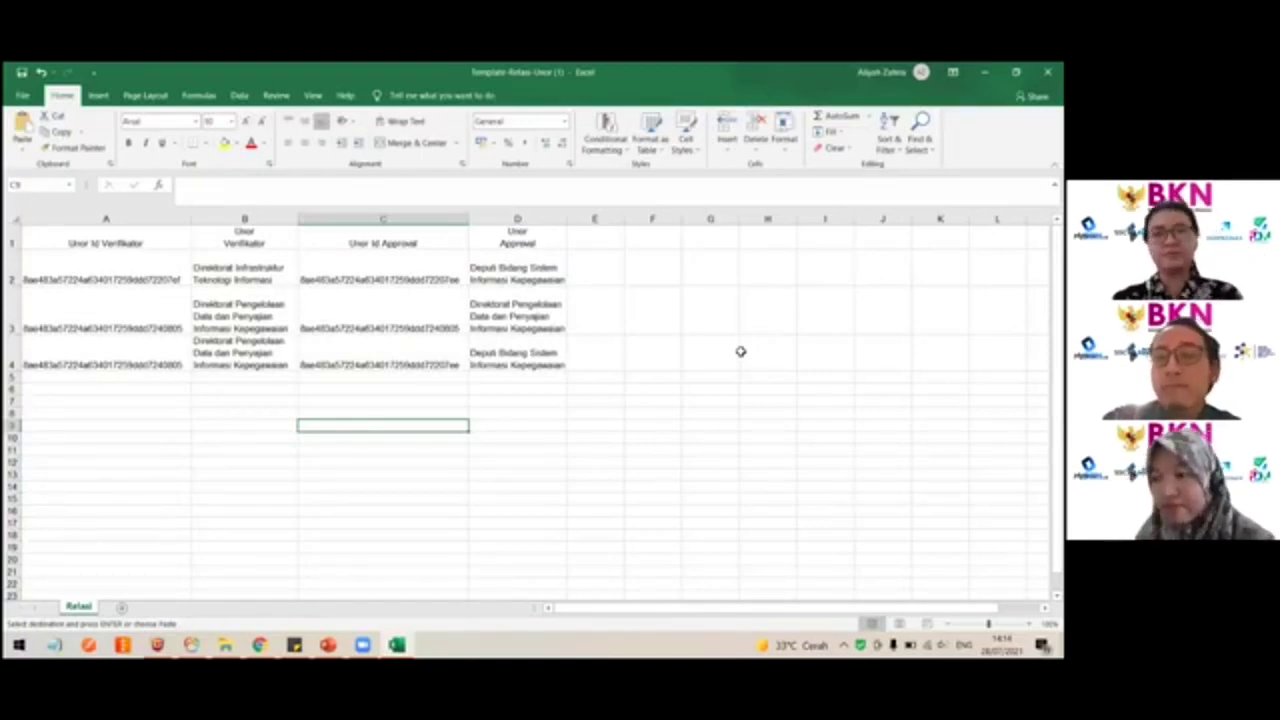
Step: Download Template User Verifikator dan Approval from the SIASN page in Chrome and enable editing of it in Excel
key("alt+Tab")
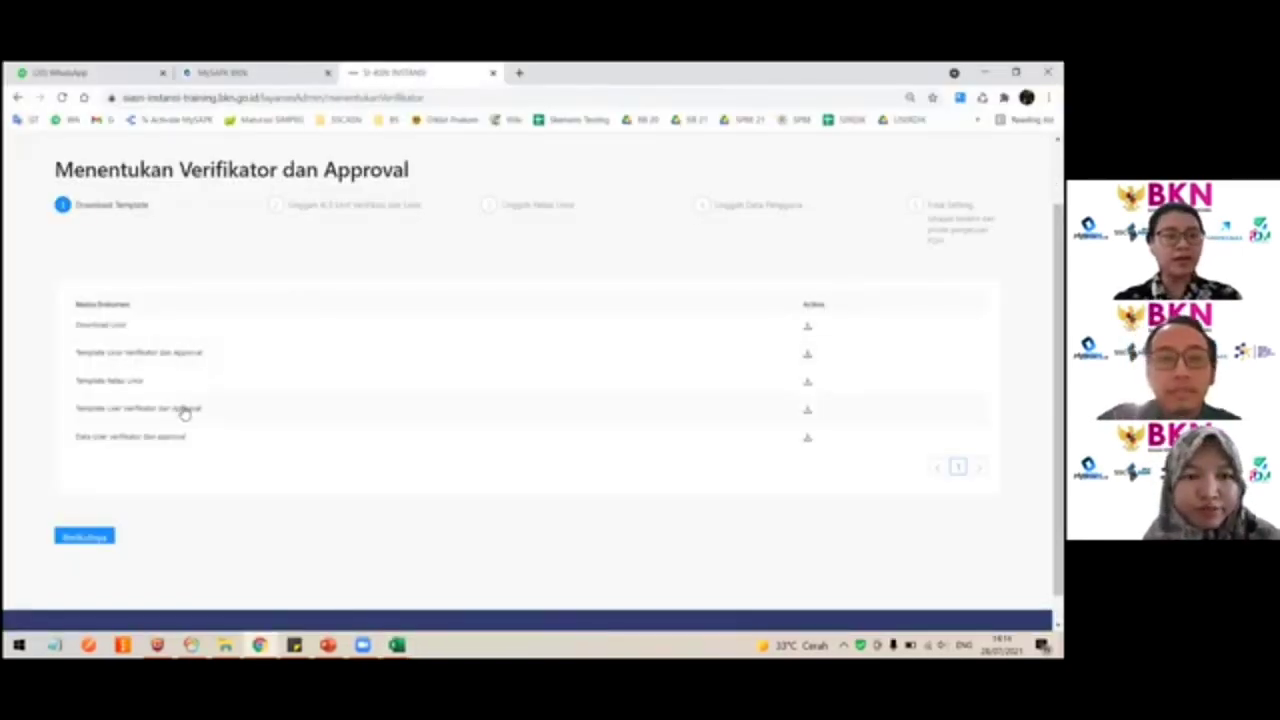
left_click(808, 414)
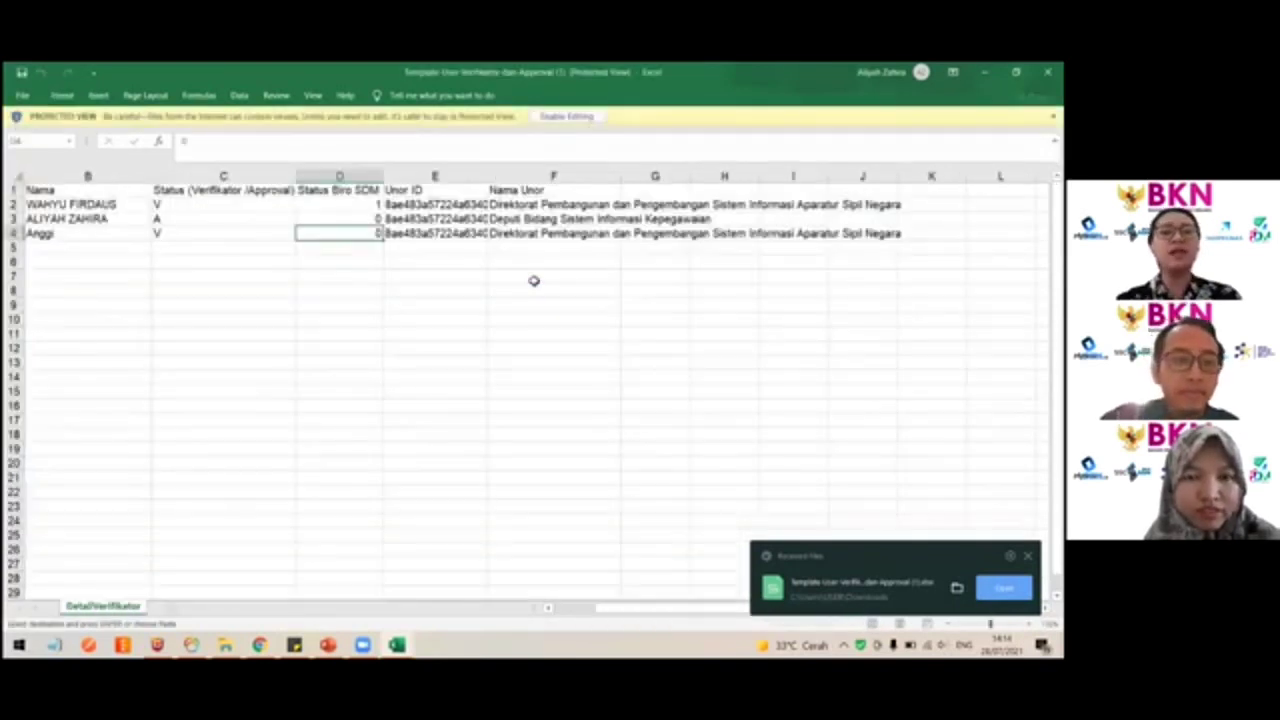
left_click(566, 116)
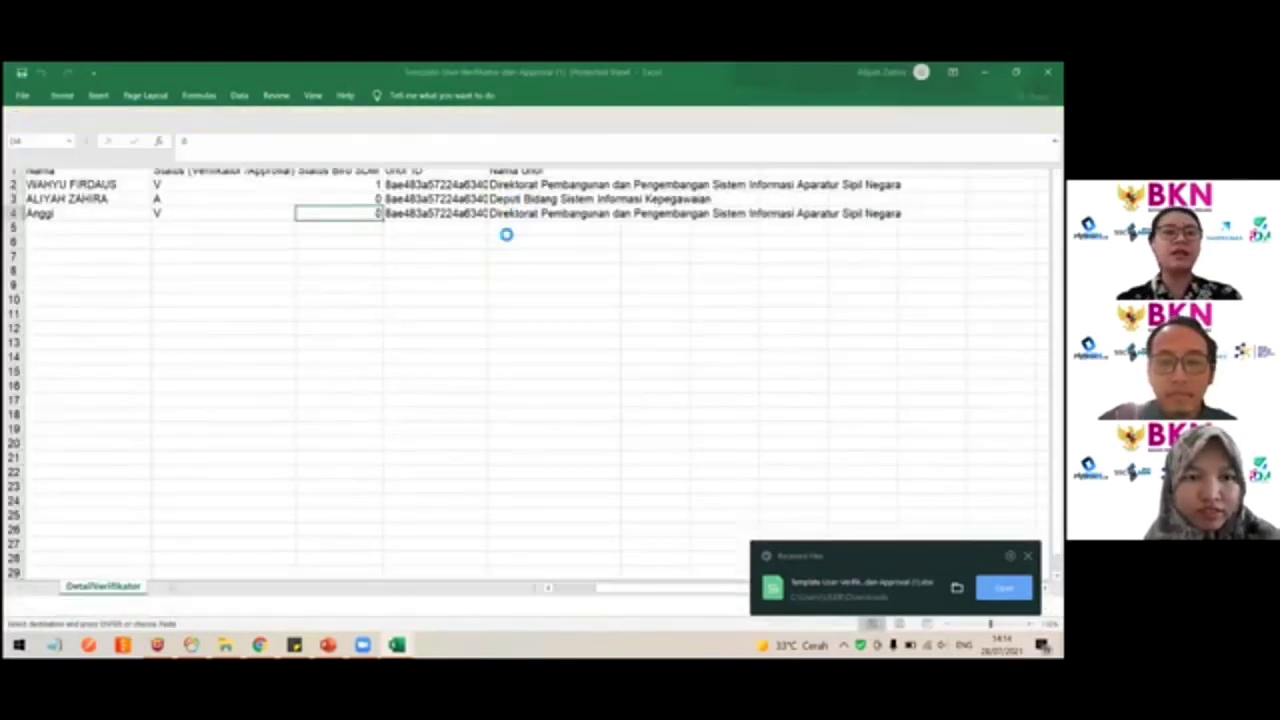
left_click(352, 305)
left_click(246, 316)
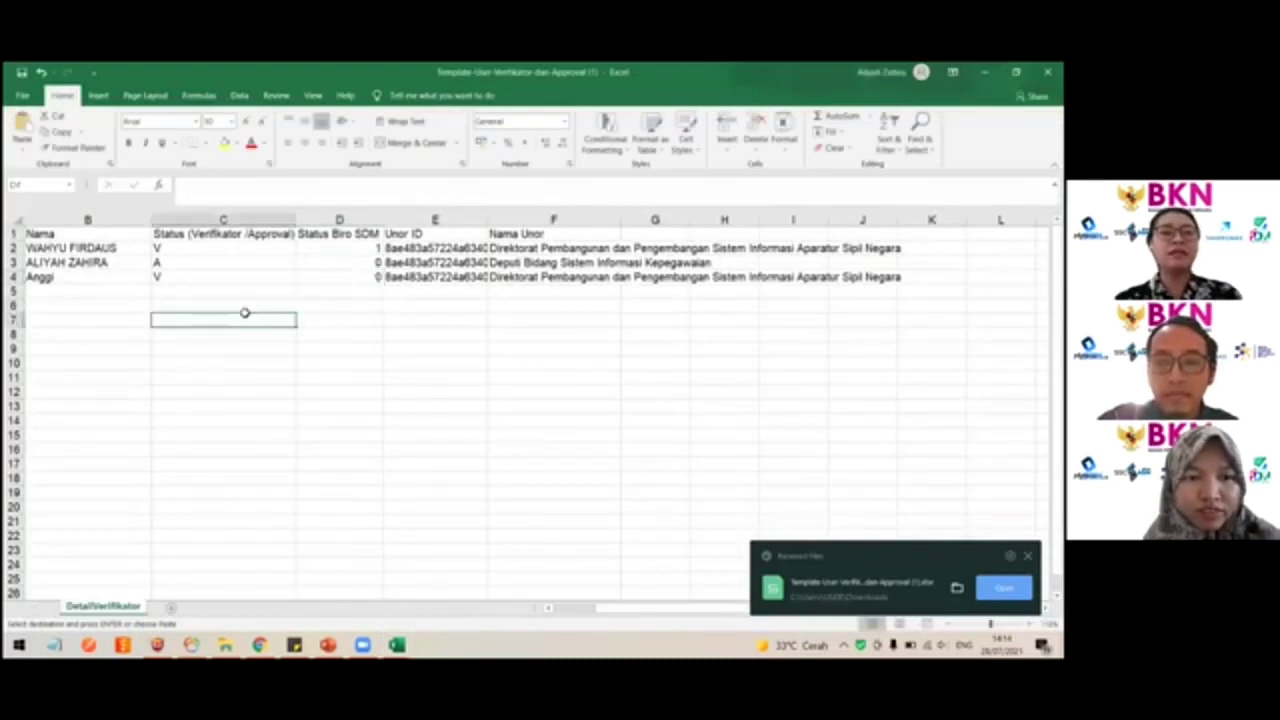
Step: Examine the NIP column and the sample user rows in the DetailVerifikator sheet
left_click(129, 250)
scroll(128, 250, "left", 2)
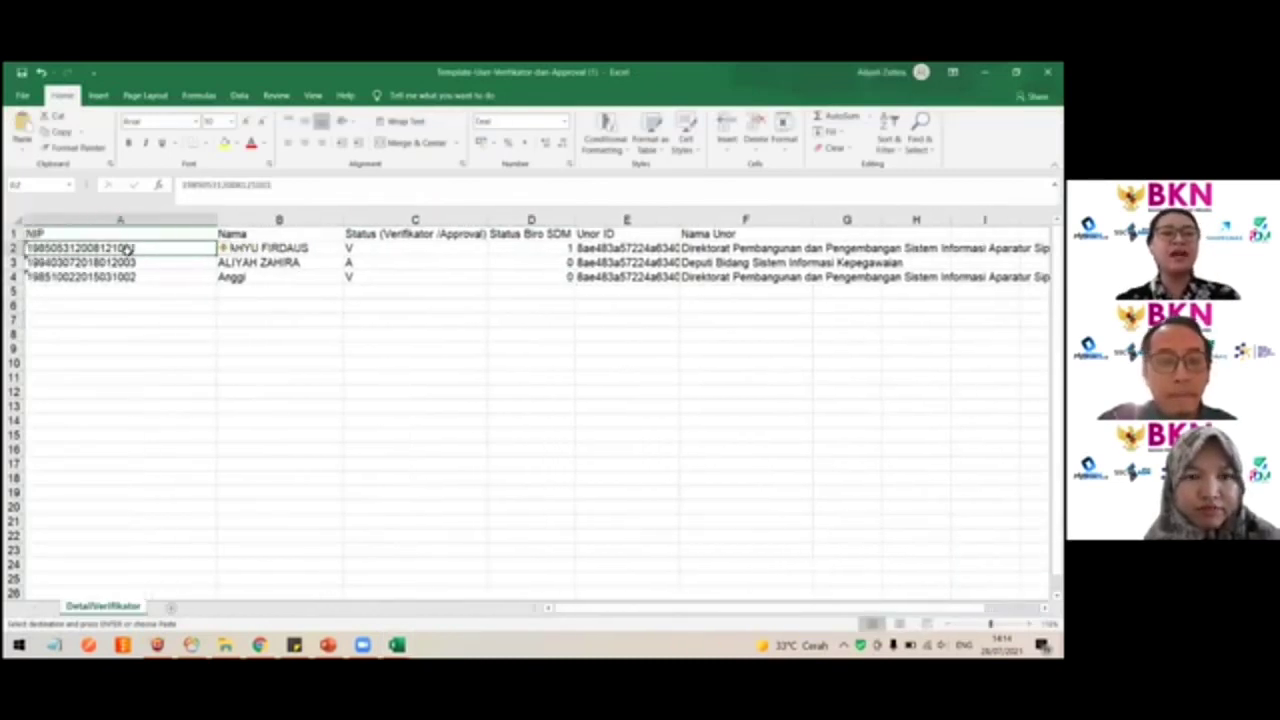
left_click(128, 249)
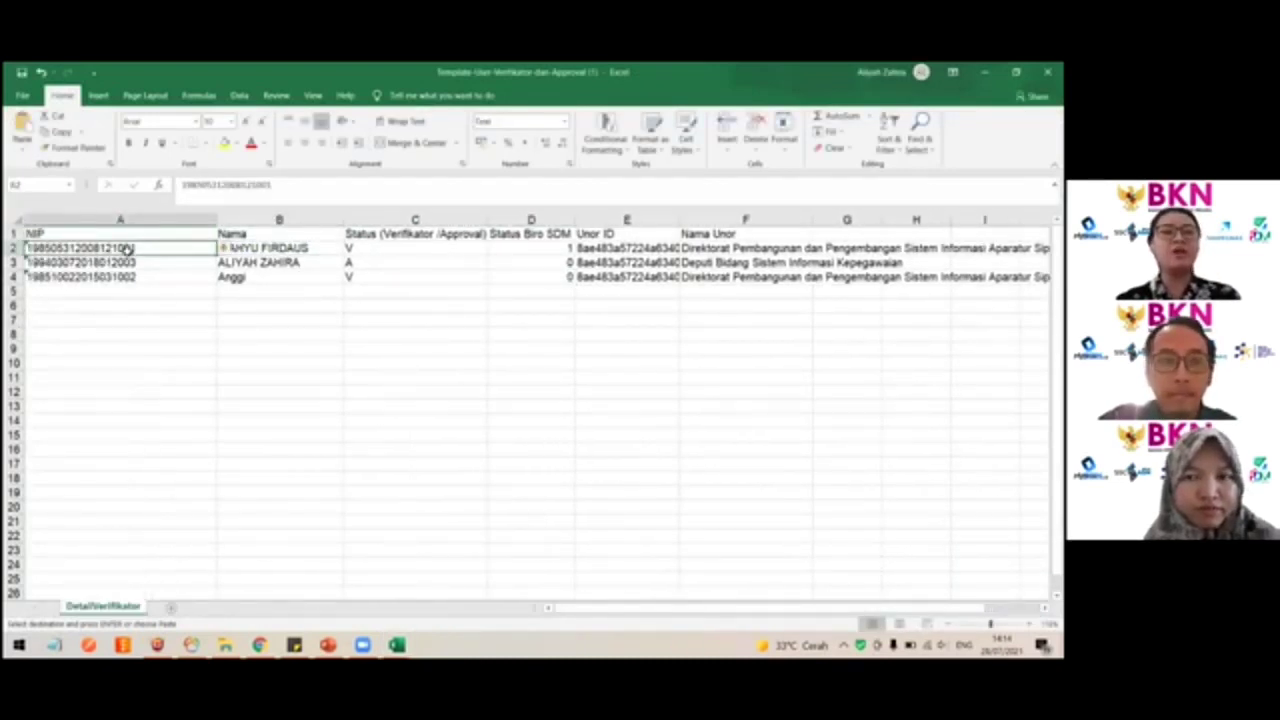
left_click(137, 347)
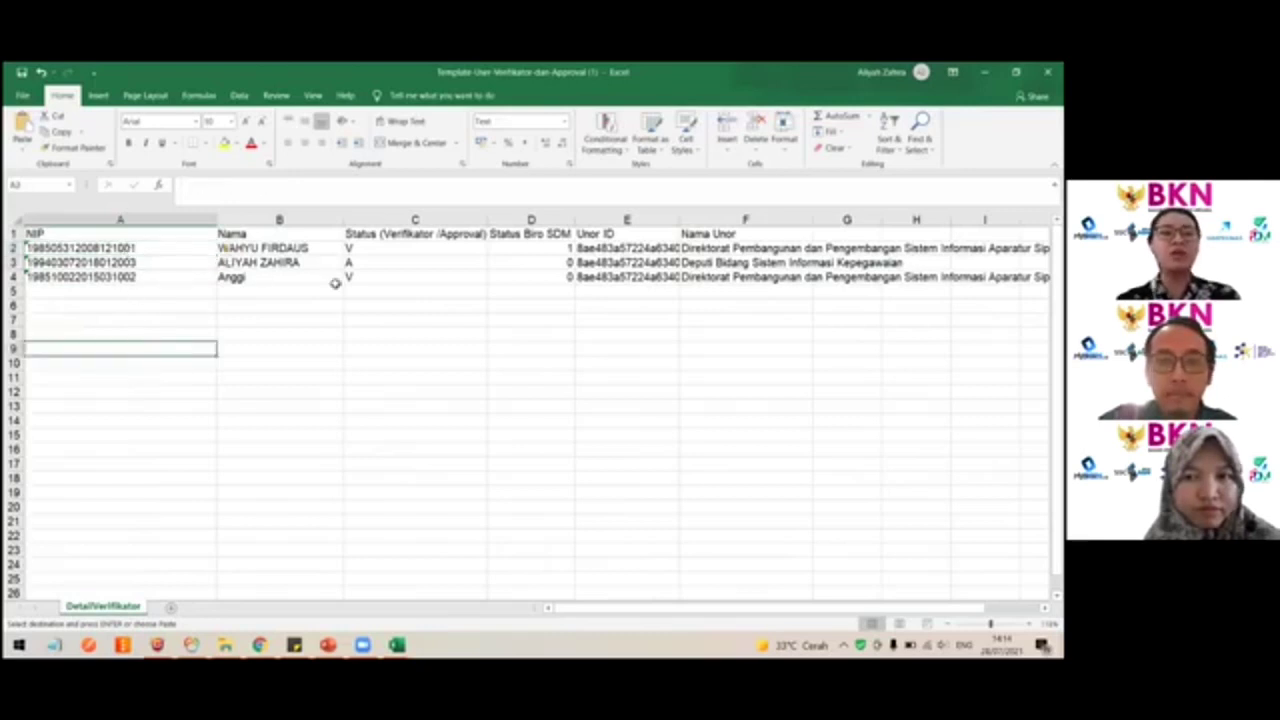
Step: Switch to Chrome and open the Role User page under Layanan Administrasi to review the listed users
key("alt+Tab")
key("alt+Tab")
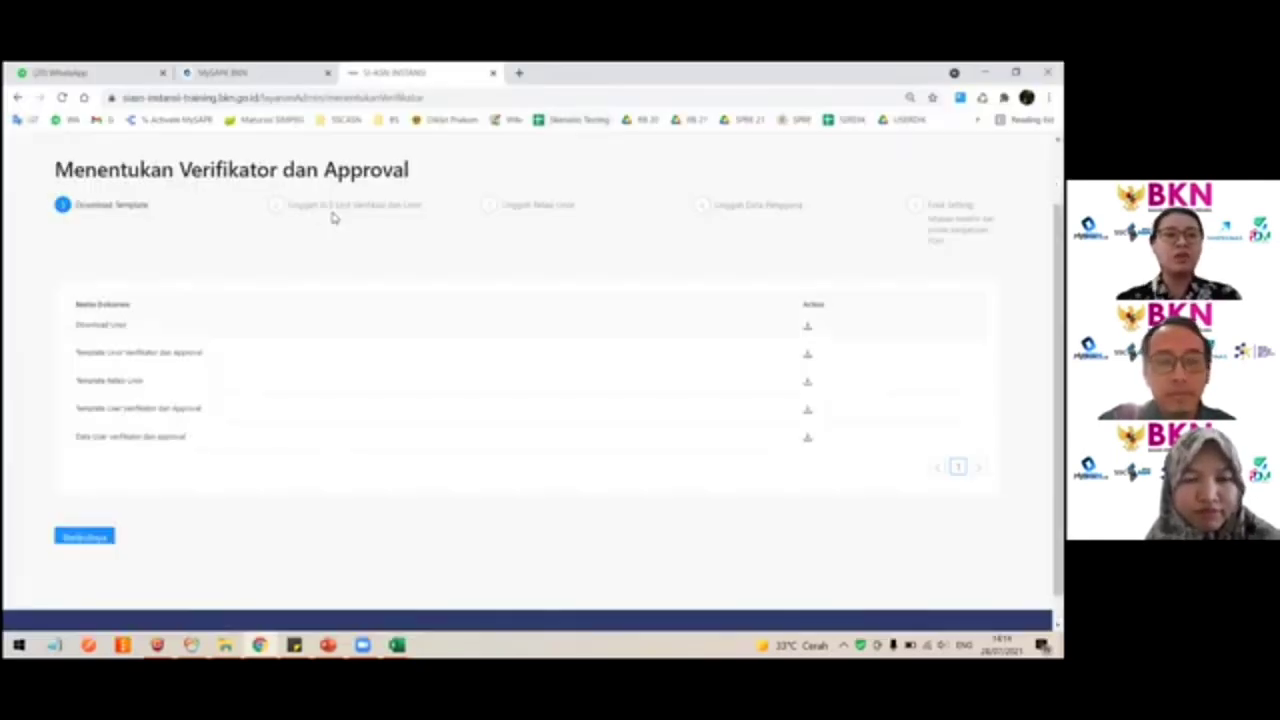
scroll(228, 267, "up", 1)
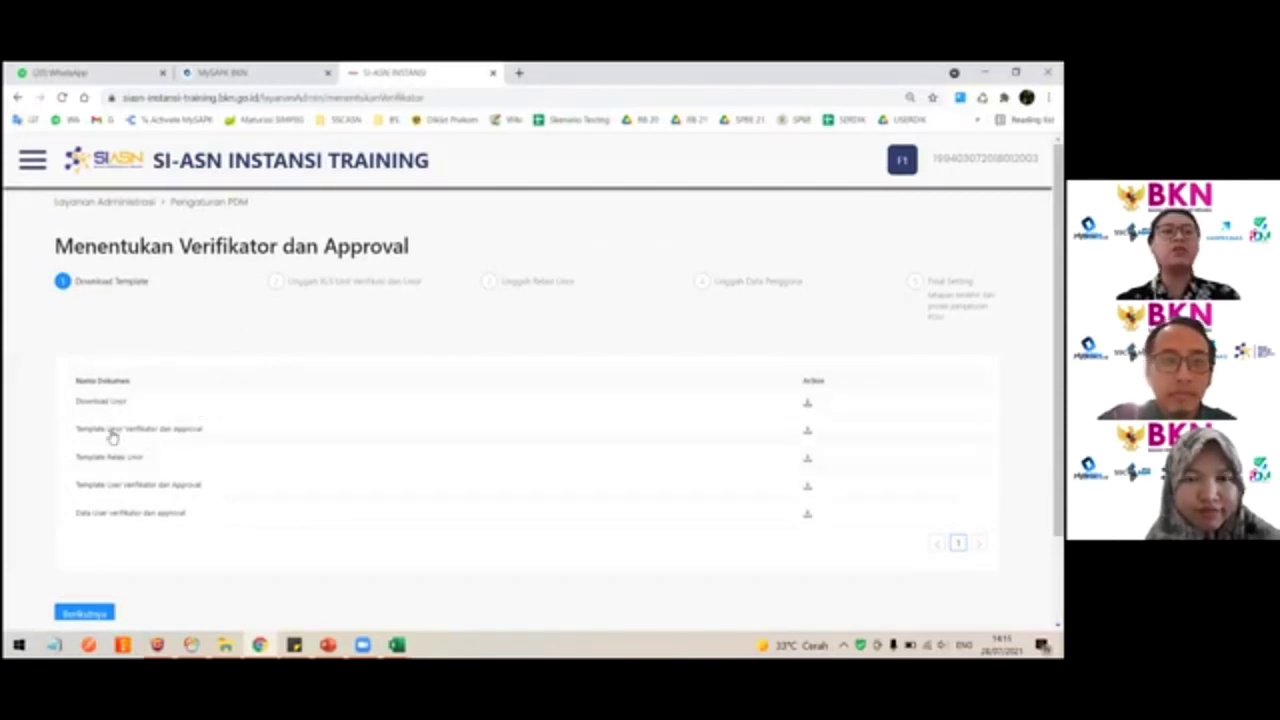
key("alt+Tab")
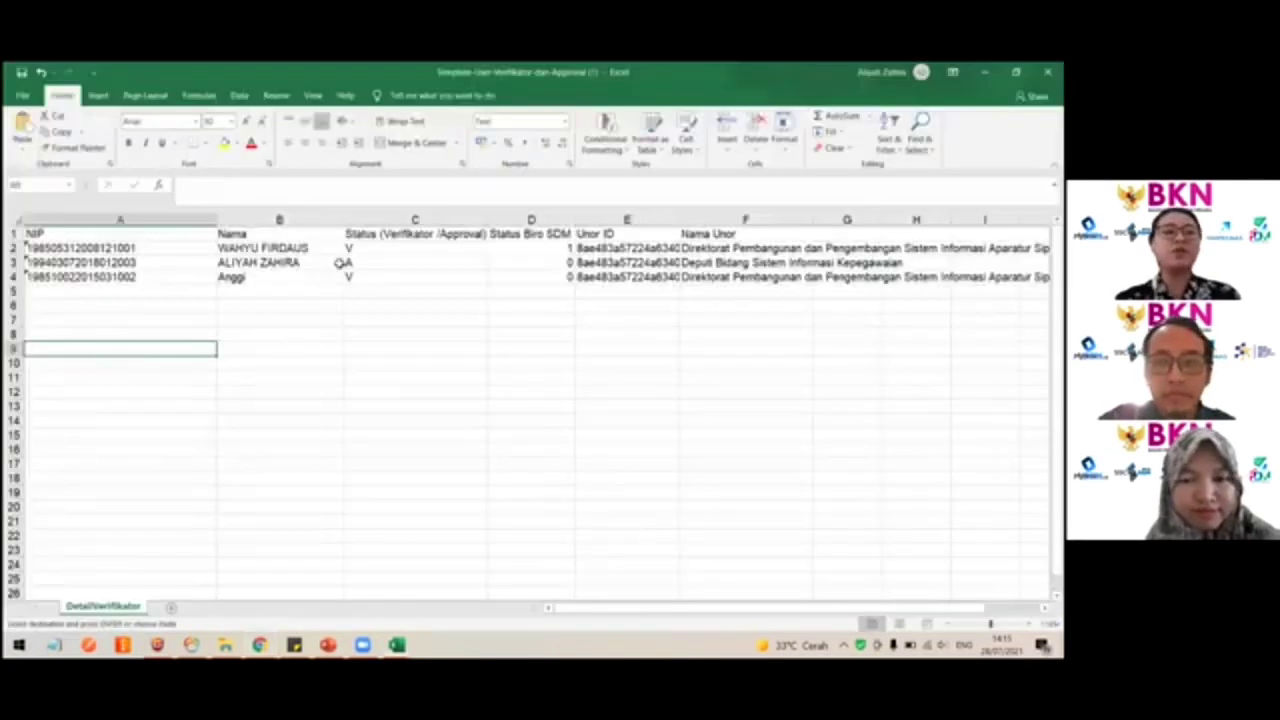
key("alt+Tab")
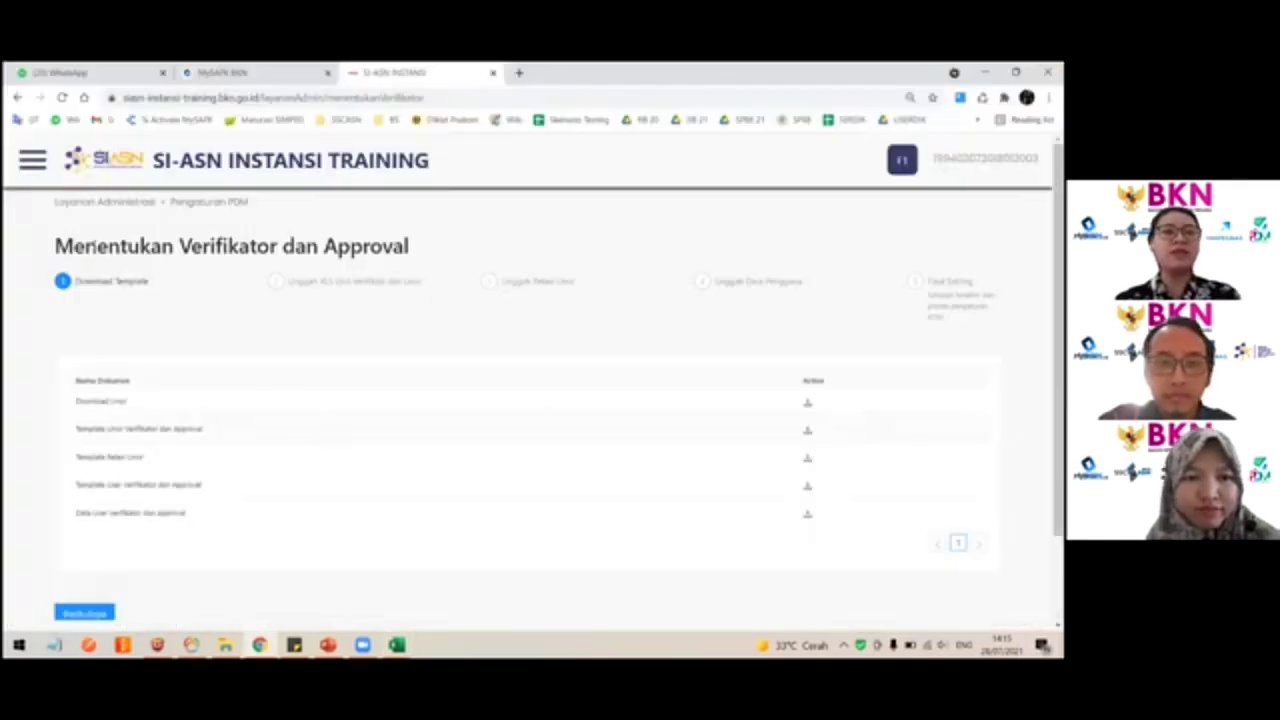
left_click(38, 165)
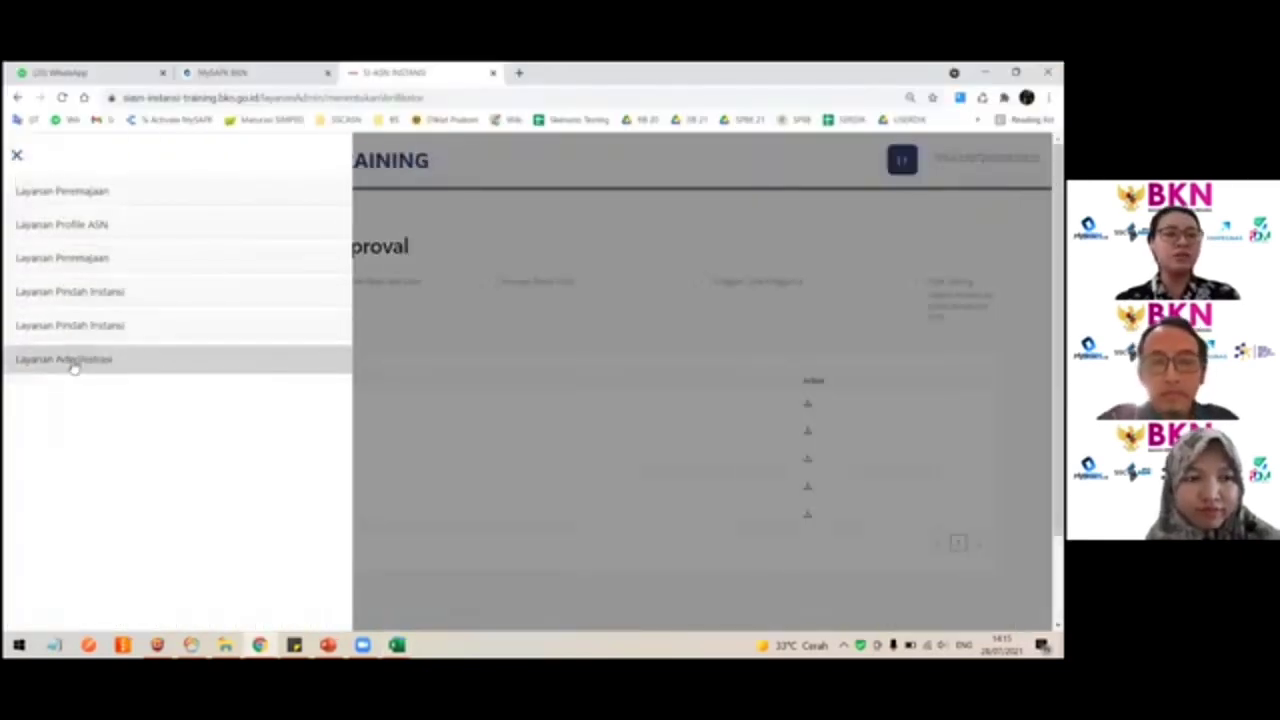
left_click(68, 359)
left_click(64, 448)
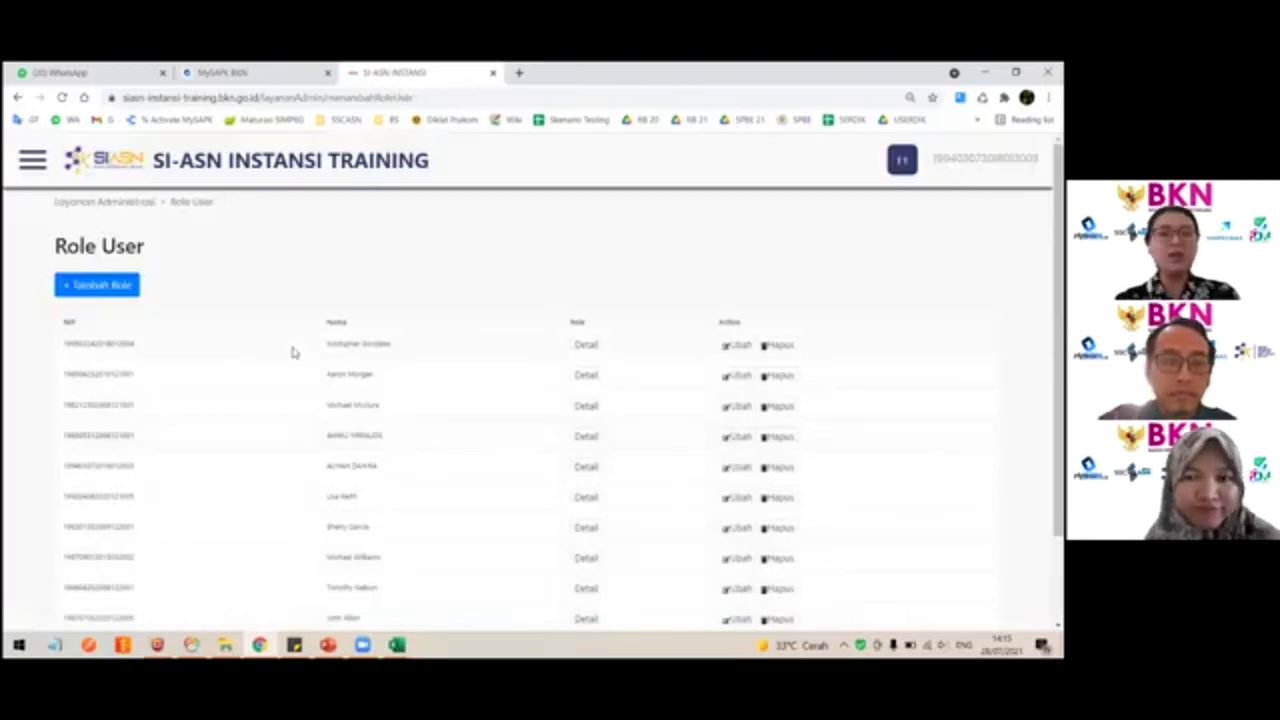
scroll(293, 352, "down", 2)
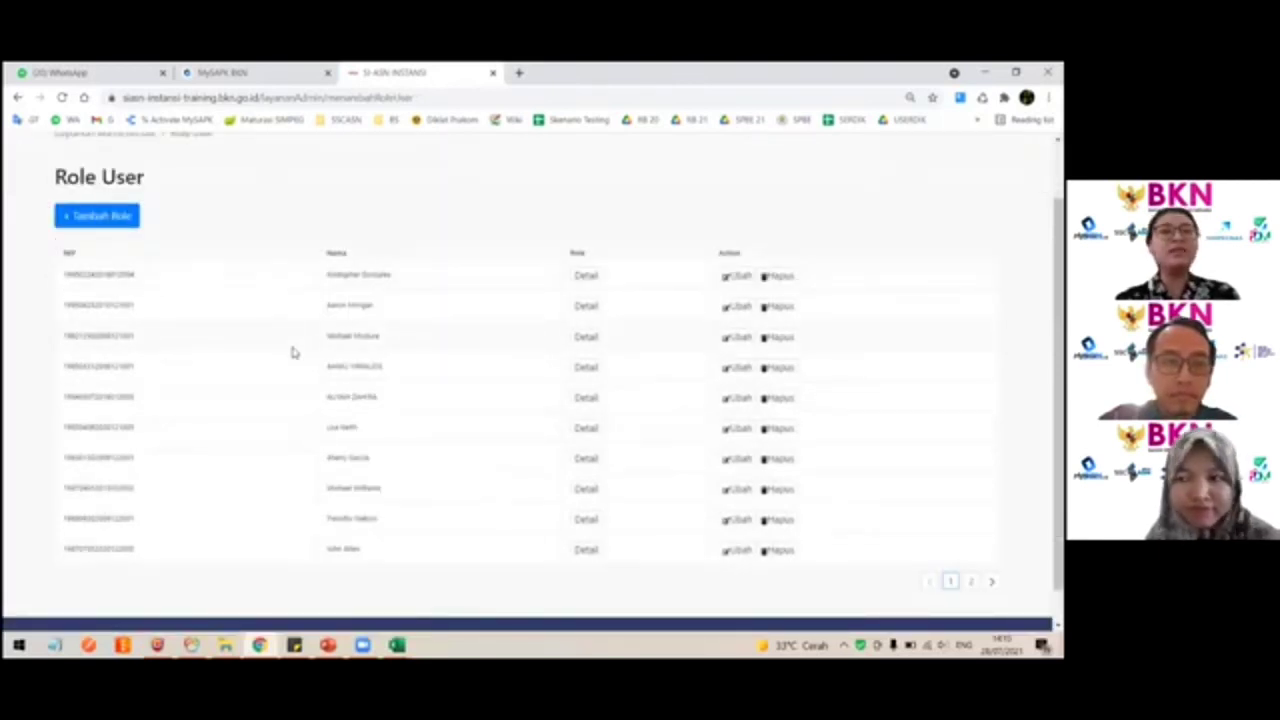
Step: Start a new entry with Tambah Role and look up the employee by entering their NIP
key("alt+Tab")
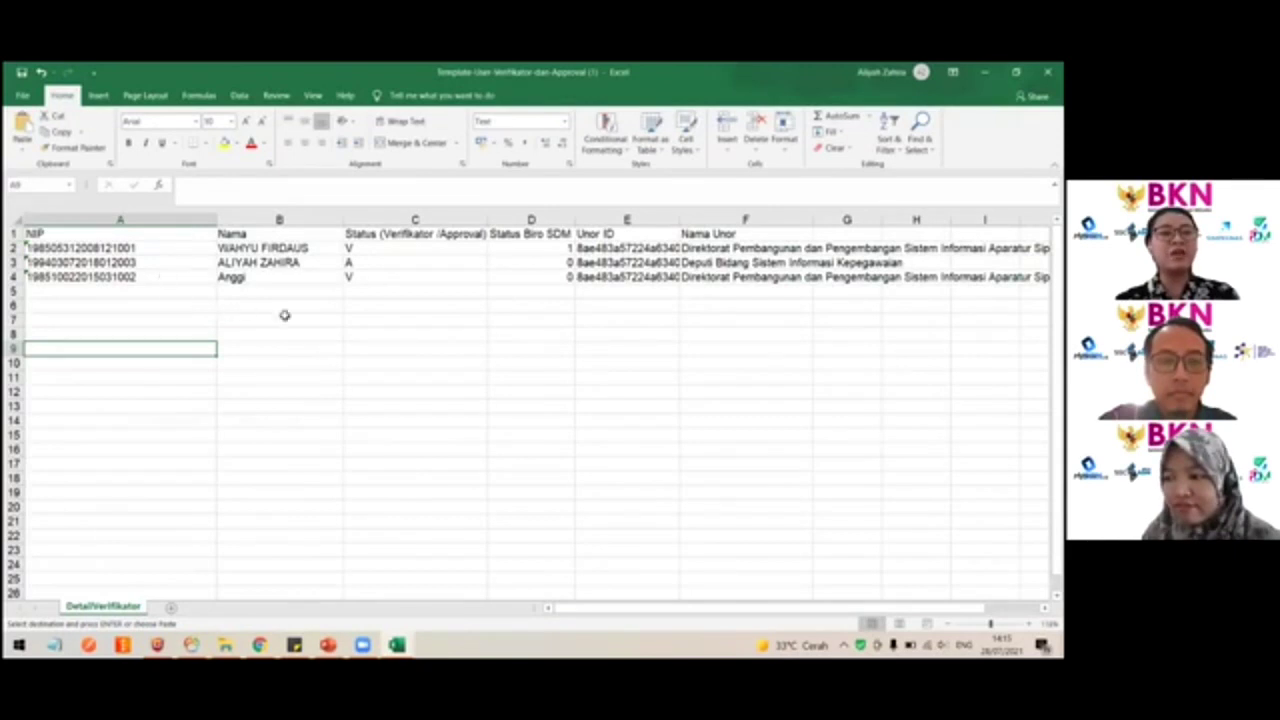
key("alt+Tab")
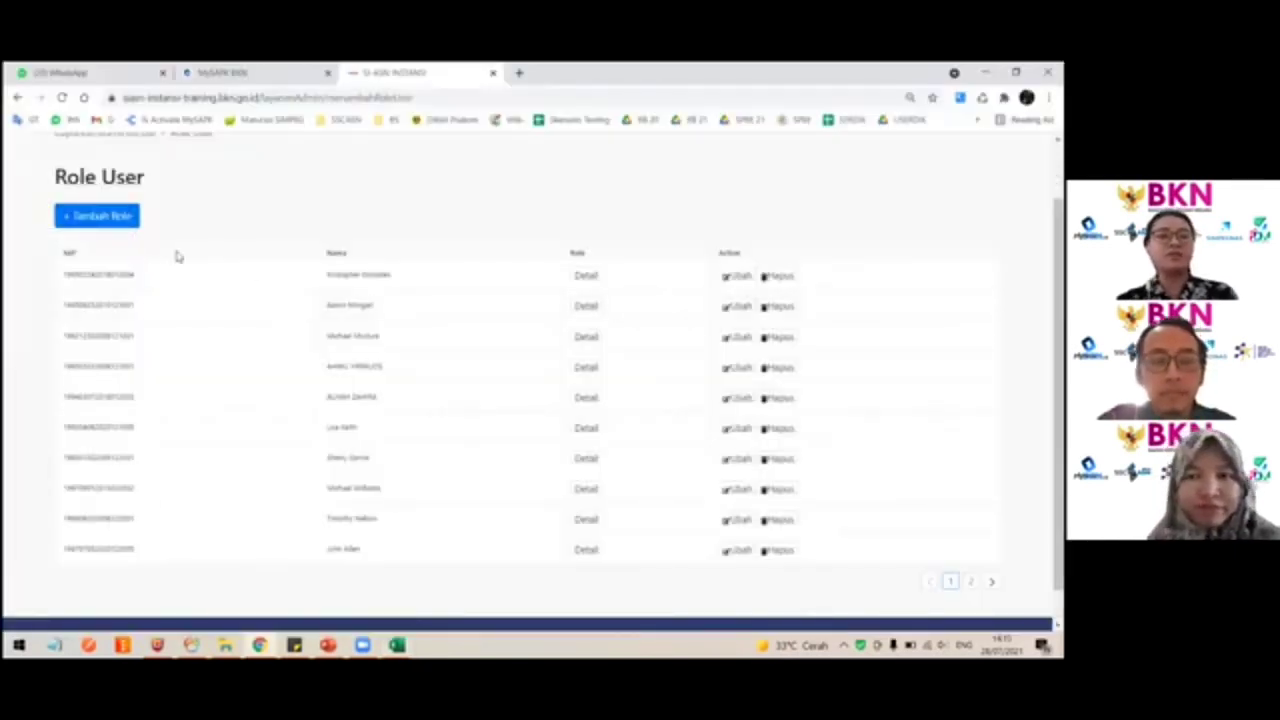
left_click(70, 217)
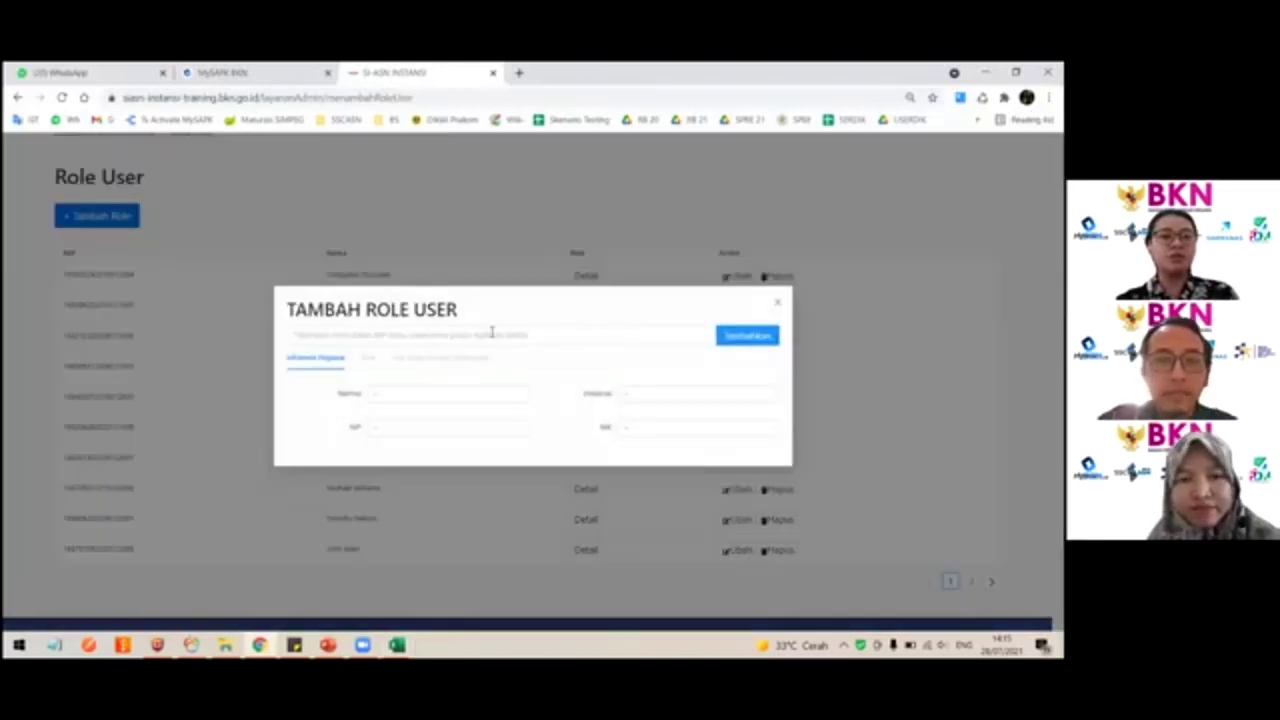
left_click(380, 331)
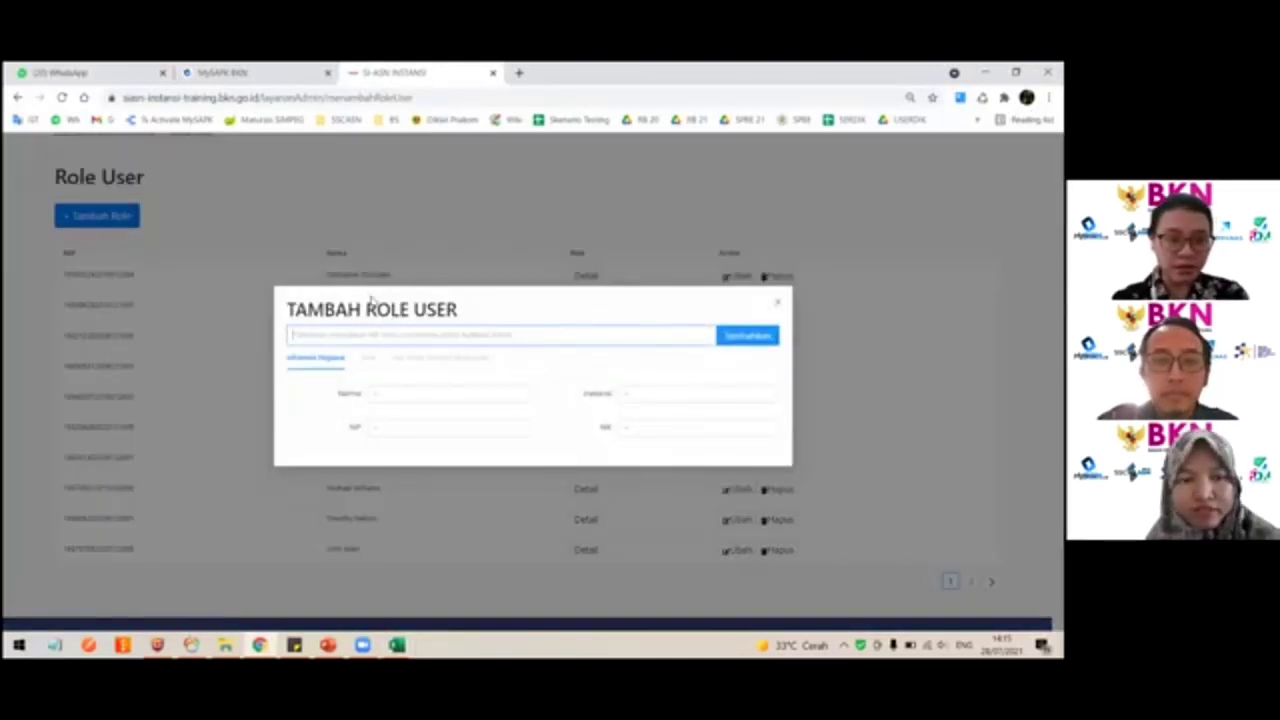
left_click_drag(371, 299, 366, 337)
left_click(365, 349)
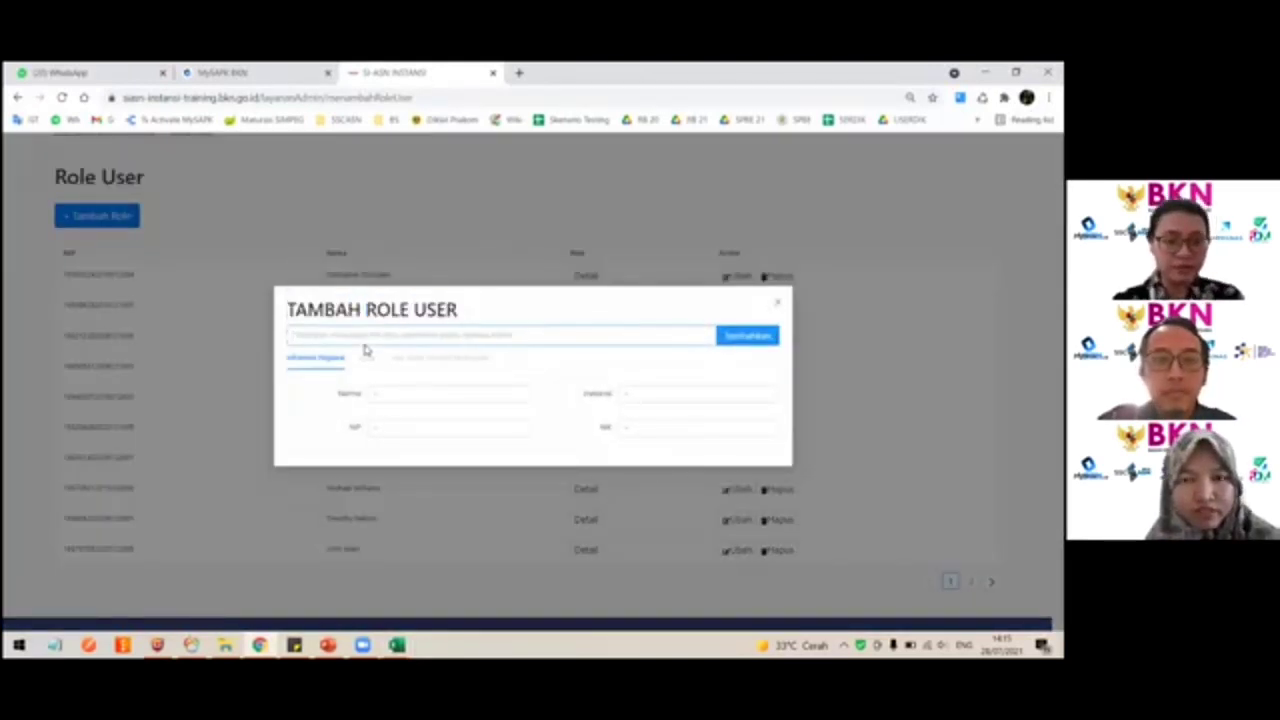
type("1")
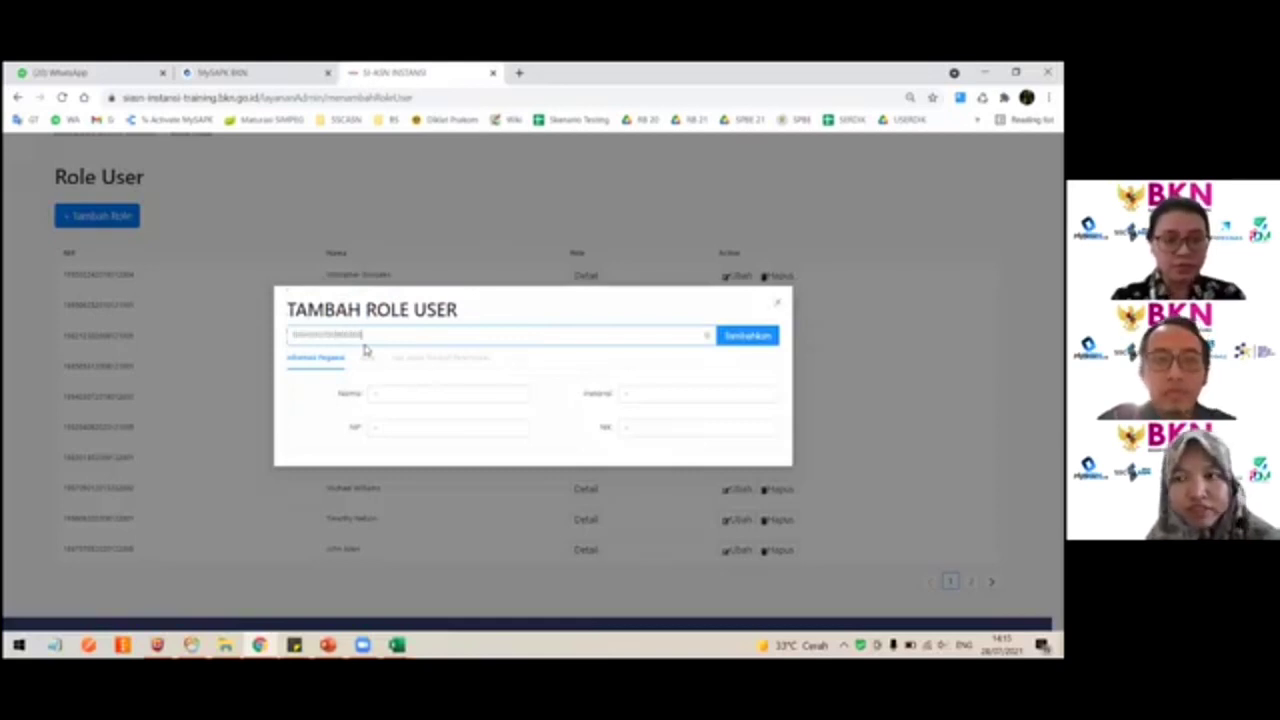
left_click(752, 338)
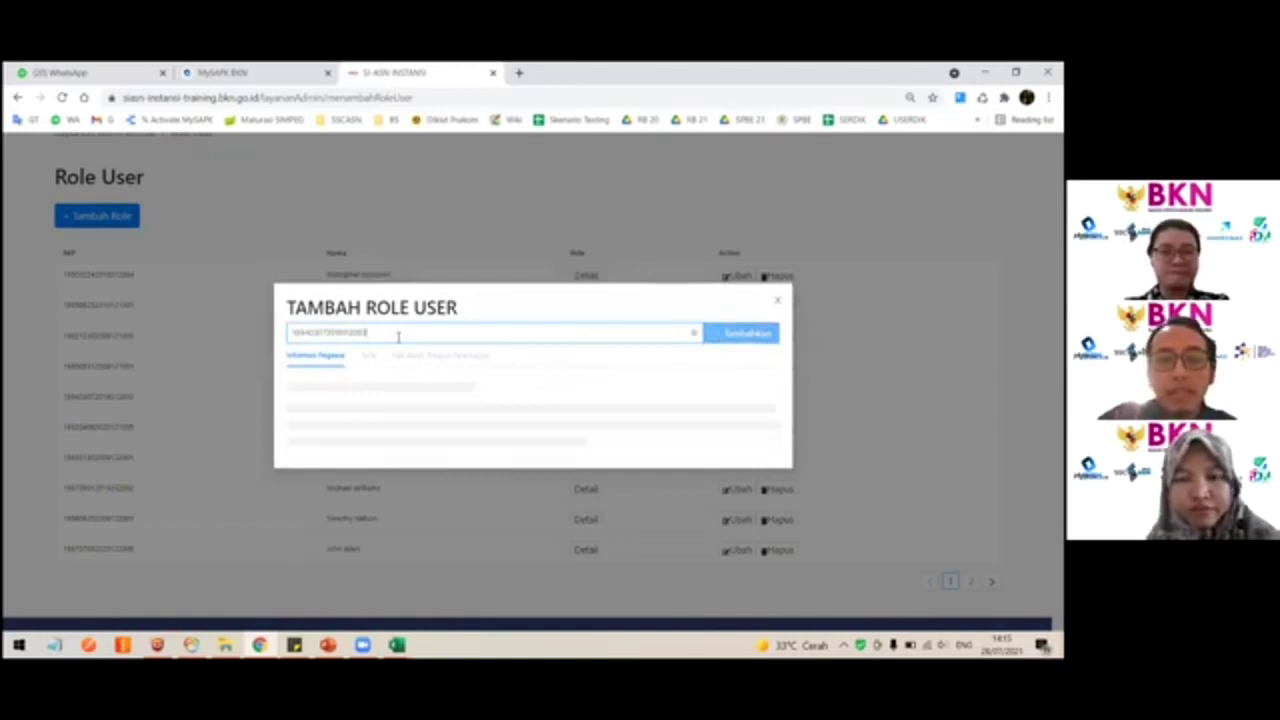
double_click(398, 337)
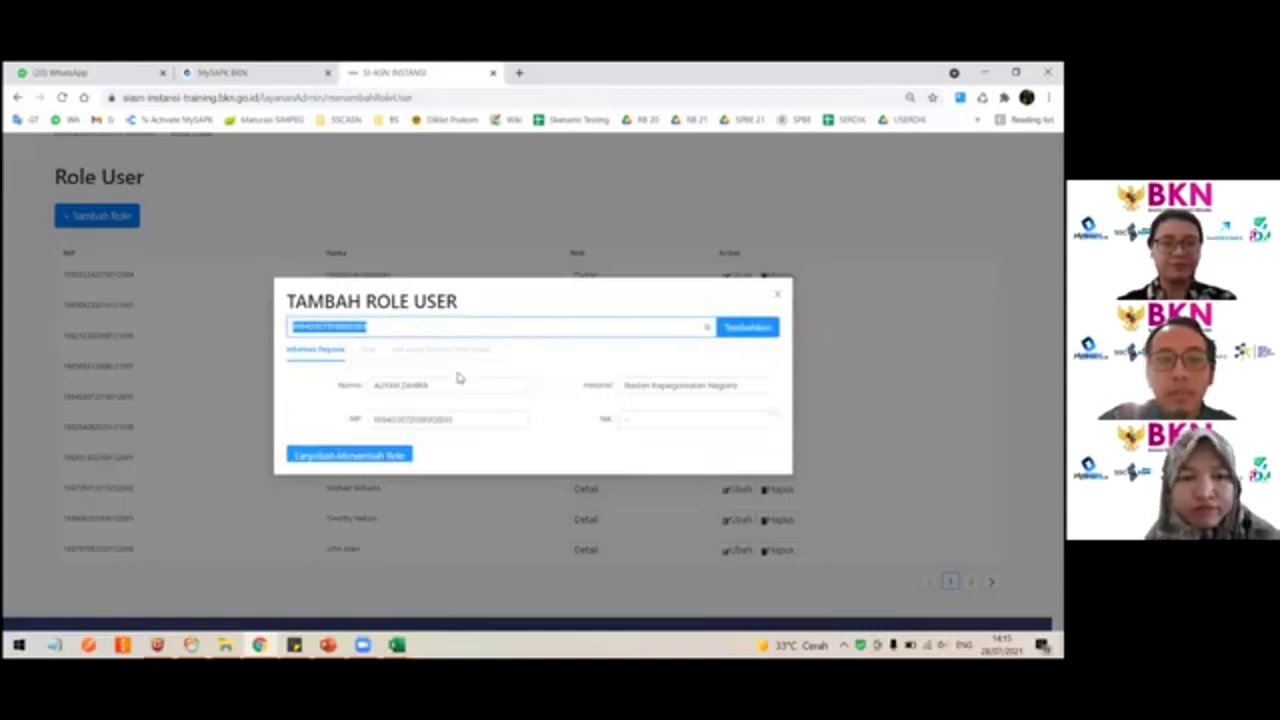
Step: Continue to the employee's role selection and clear all Pengadaan roles, including Operator Pembatalan NIP, and the View Profil role
left_click(331, 457)
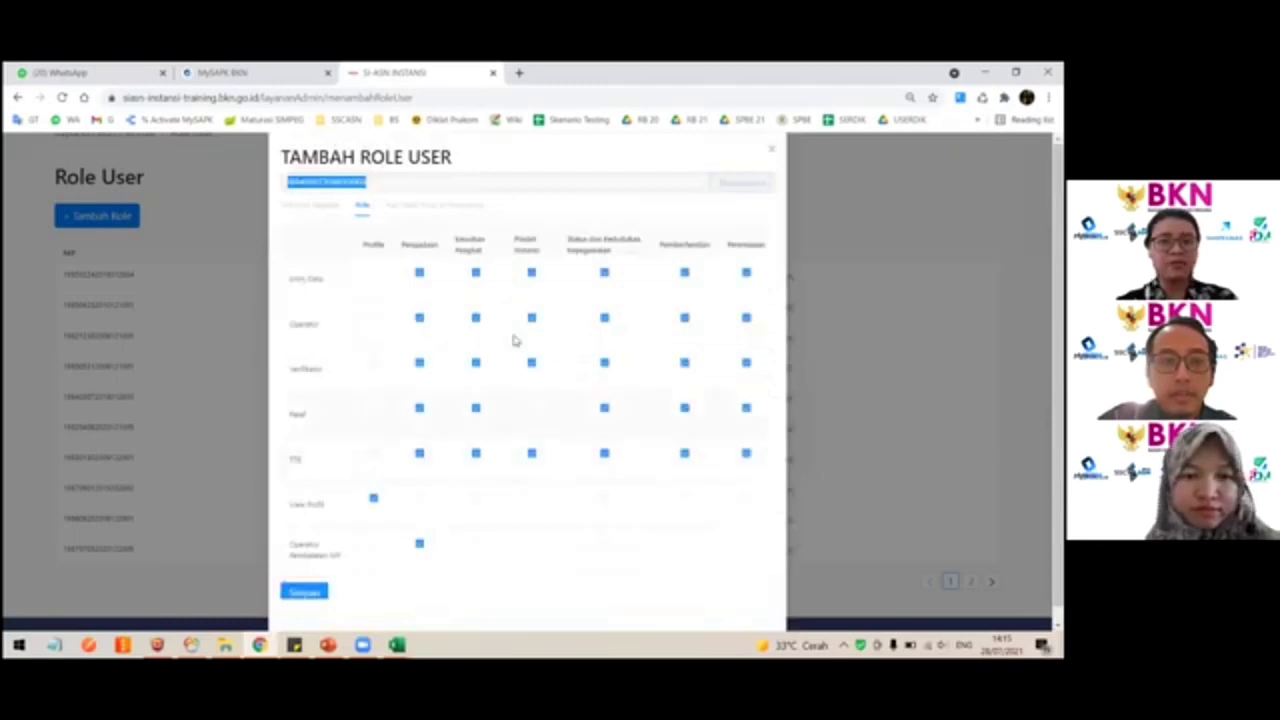
left_click(419, 273)
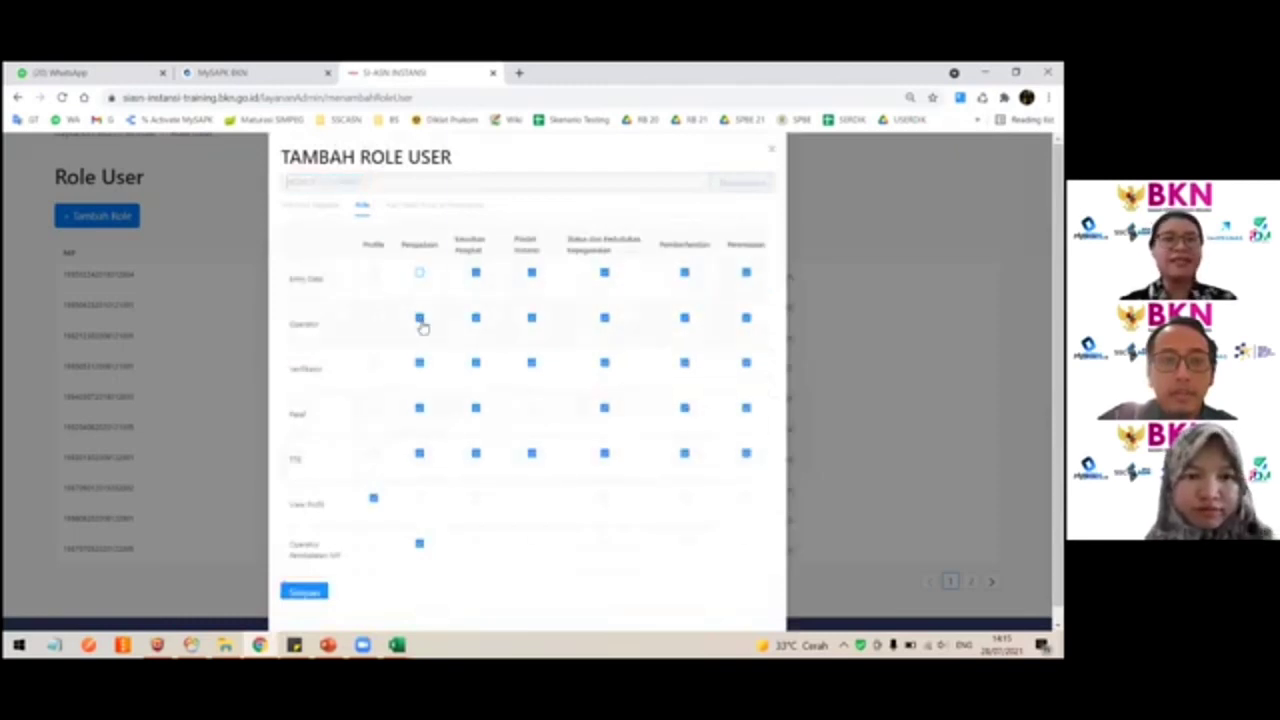
left_click(420, 318)
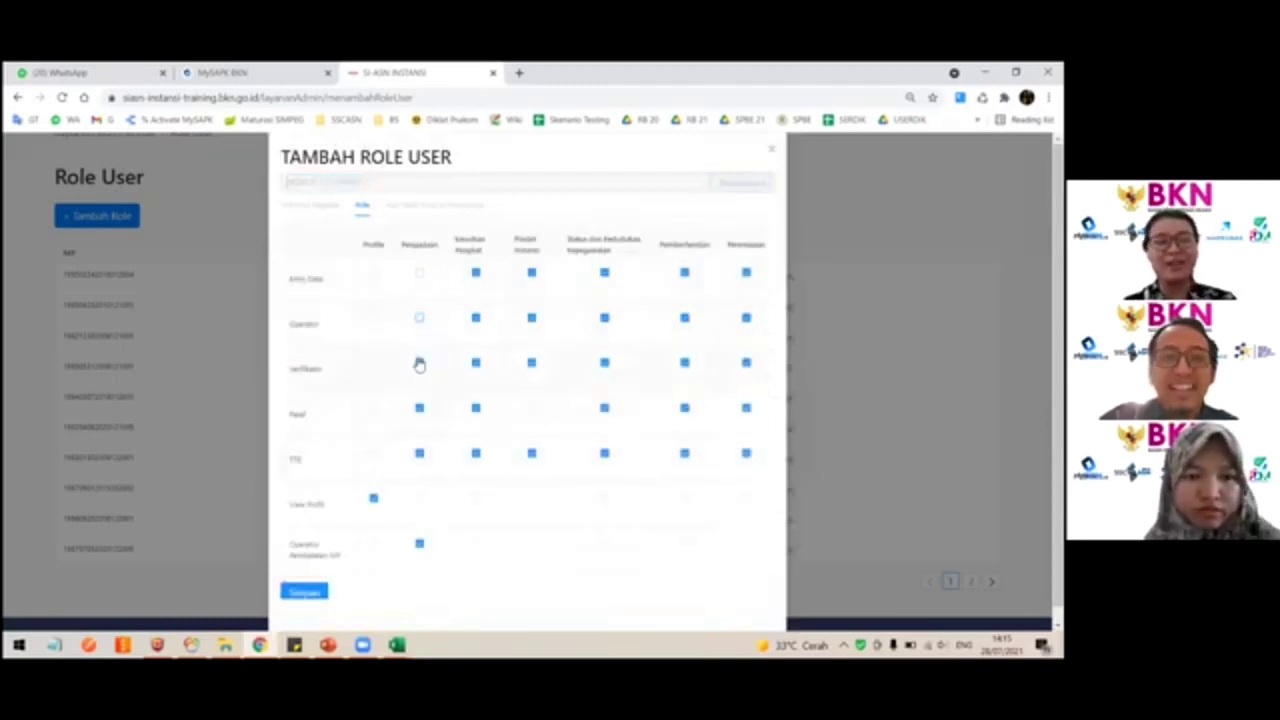
left_click(419, 363)
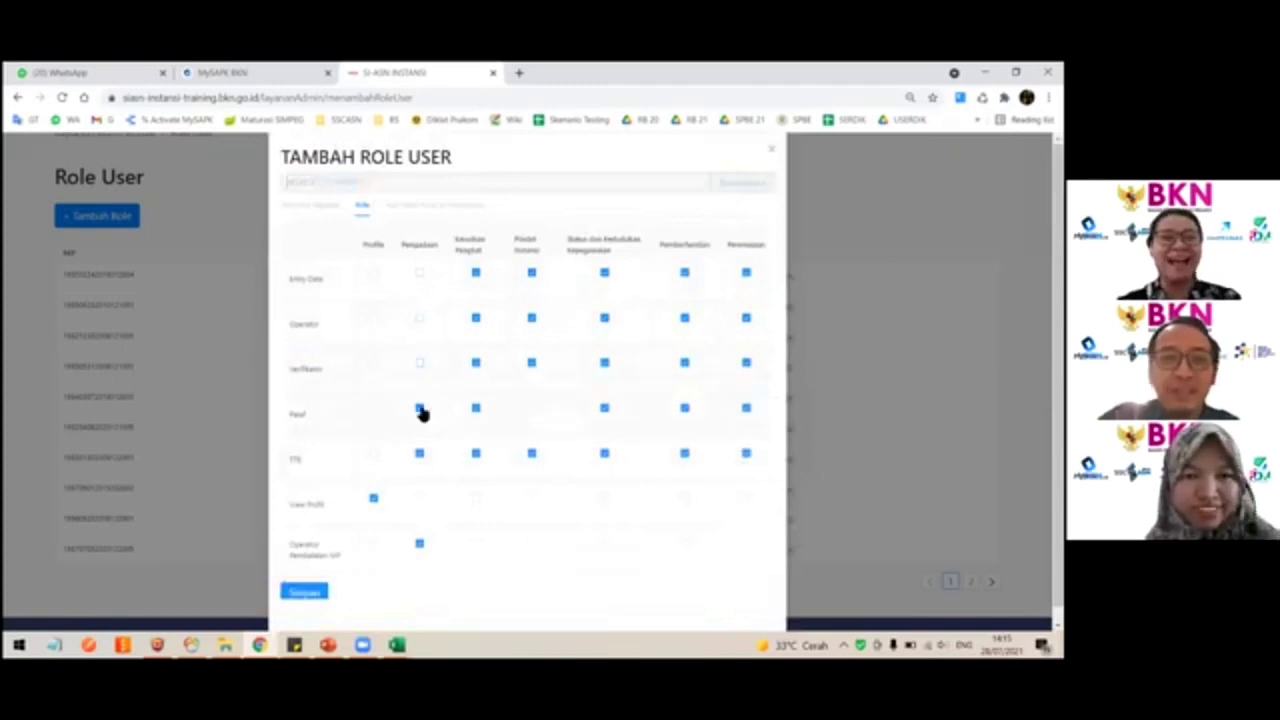
left_click(420, 409)
left_click(420, 455)
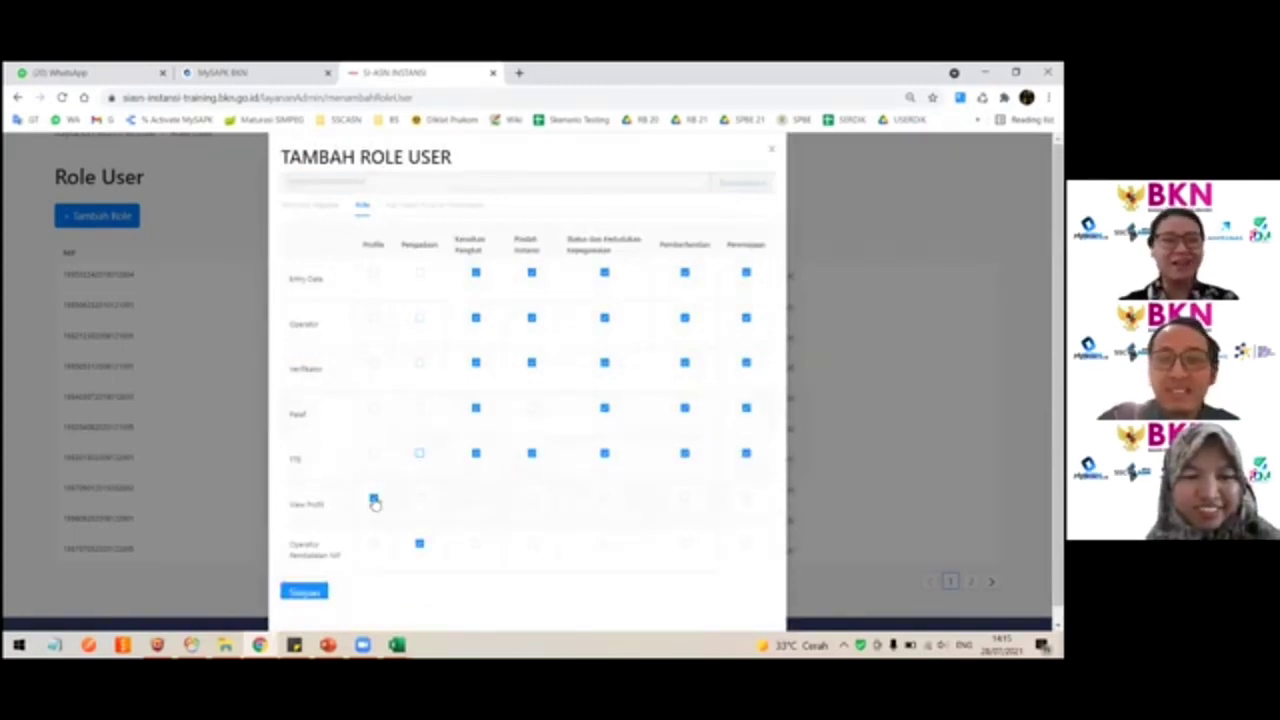
left_click(372, 499)
left_click(420, 544)
Step: Clear all of the employee's Kenaikan Pangkat and Pindah Instansi roles, from Entry Data through TTE
left_click(476, 455)
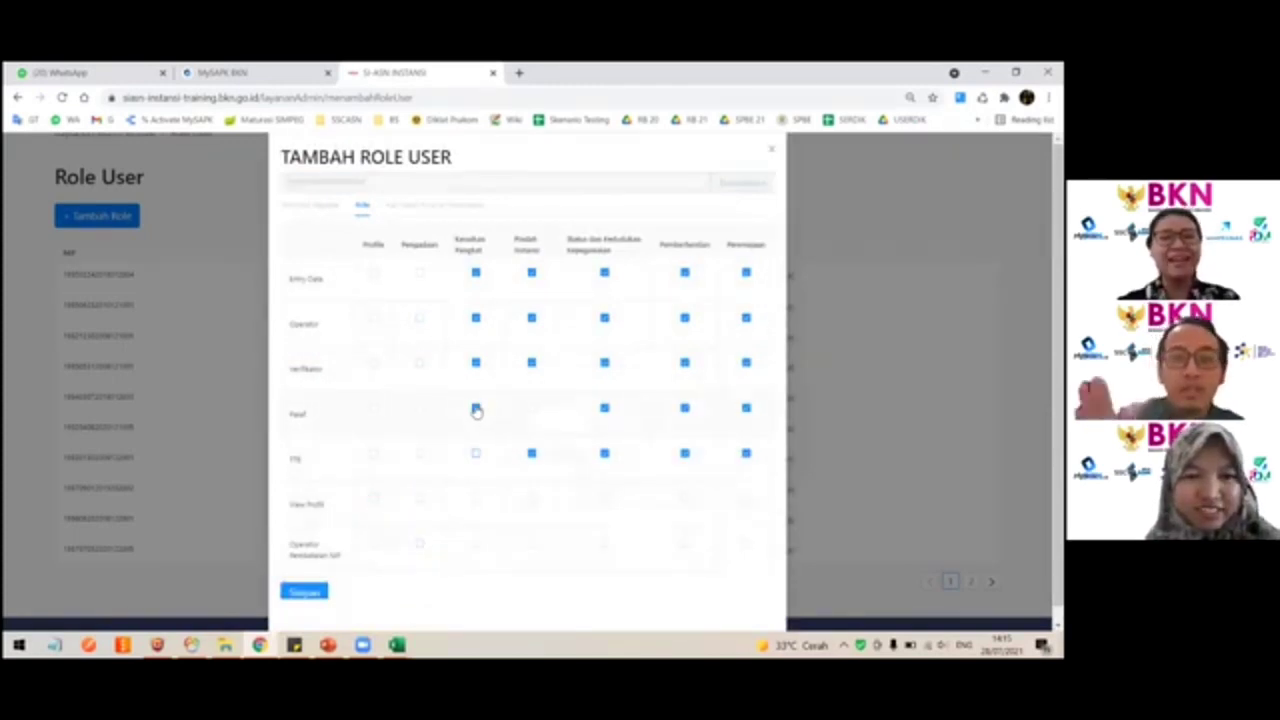
left_click(476, 408)
left_click(476, 363)
left_click(476, 317)
left_click(476, 273)
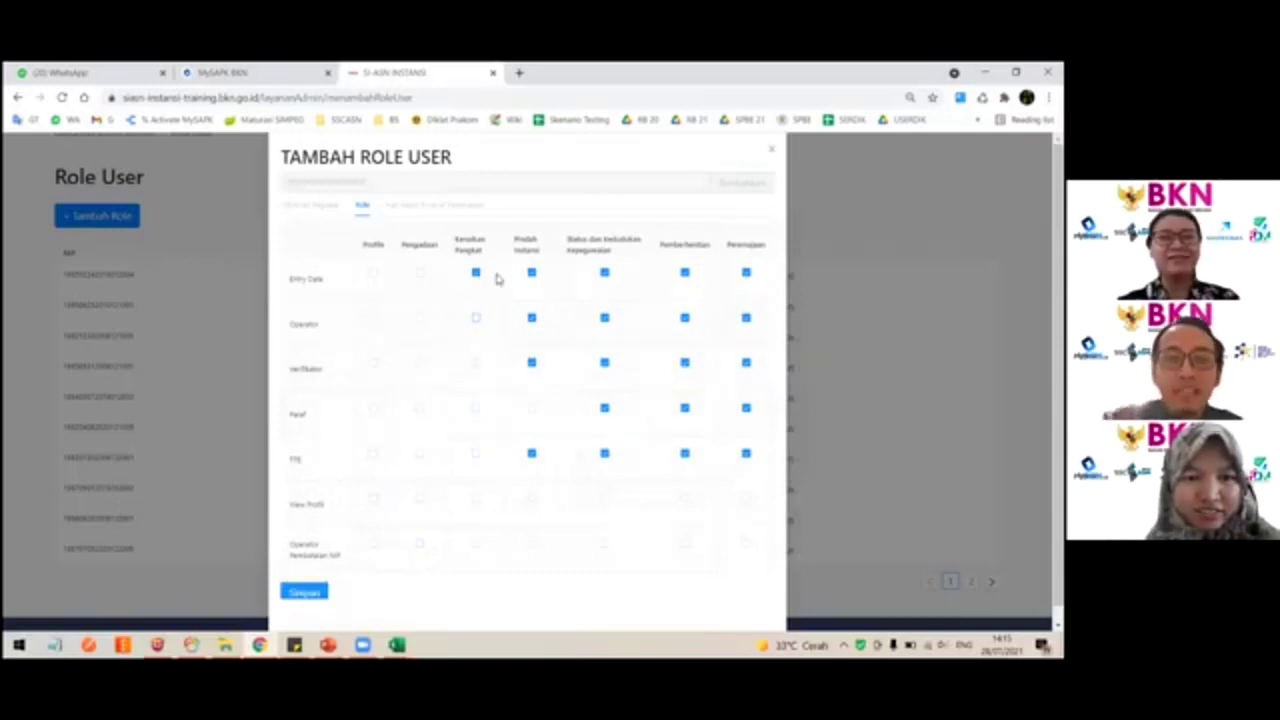
left_click(531, 273)
left_click(531, 318)
left_click(532, 362)
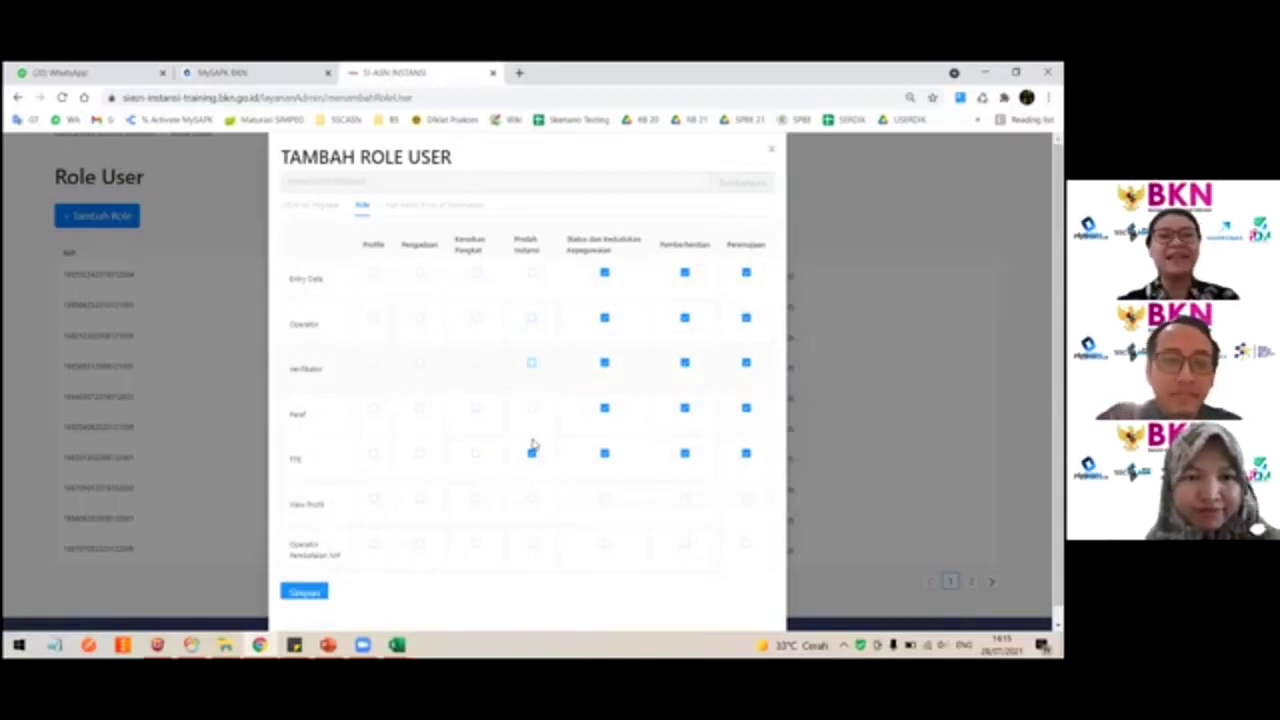
left_click(531, 453)
Step: Clear all Status dan Kedudukan Kepegawaian and Pemberhentian roles for the employee, including Paraf and TTE
left_click(605, 453)
left_click(605, 408)
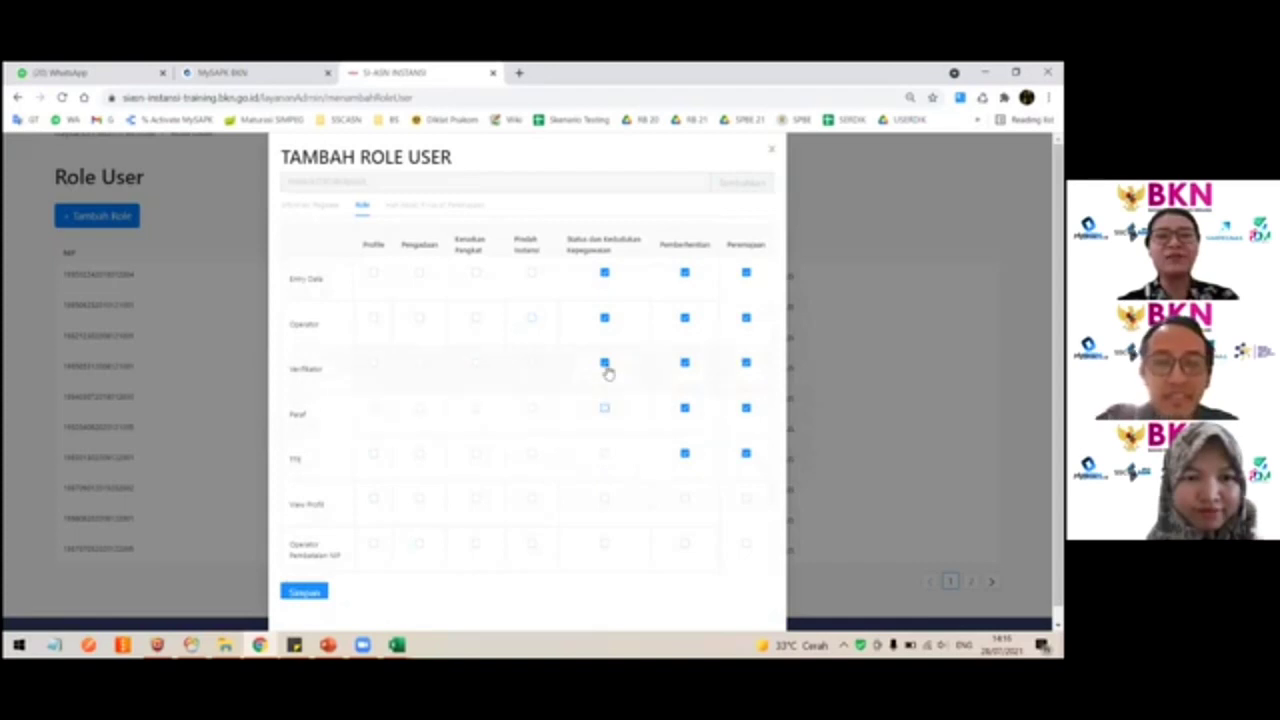
left_click(605, 362)
left_click(605, 317)
left_click(605, 272)
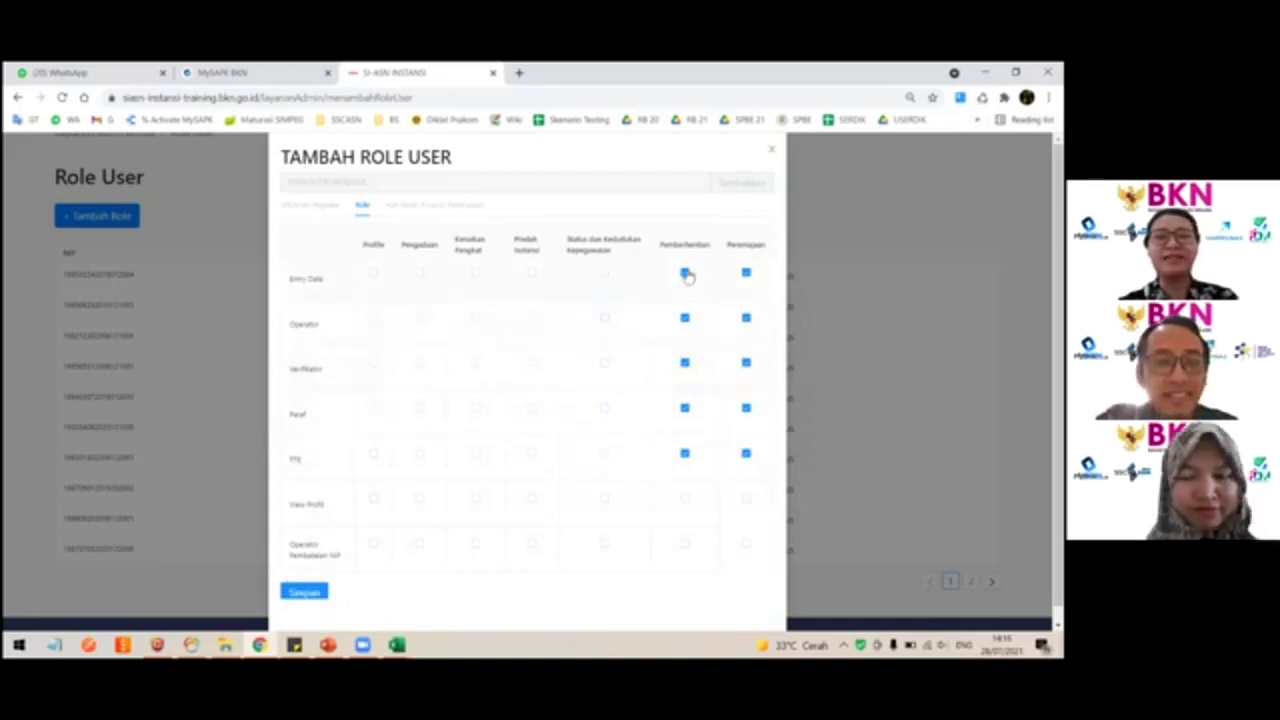
left_click(685, 273)
left_click(685, 318)
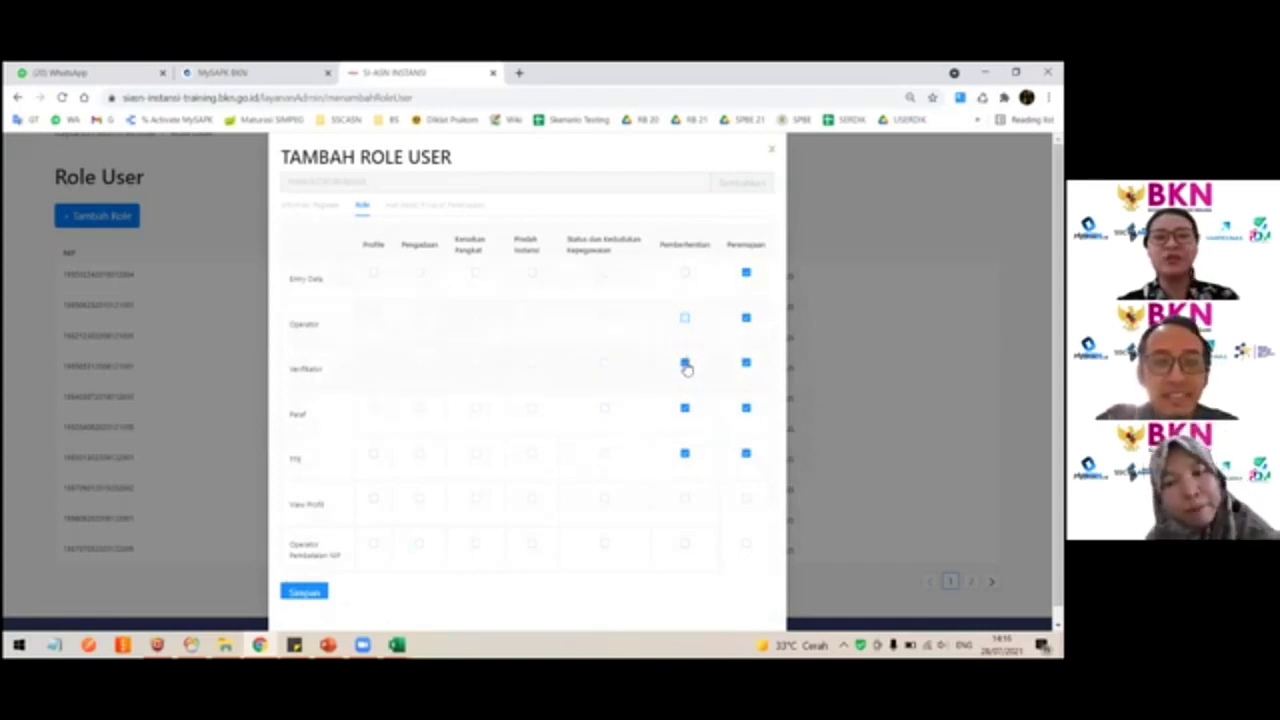
left_click(685, 362)
left_click(685, 410)
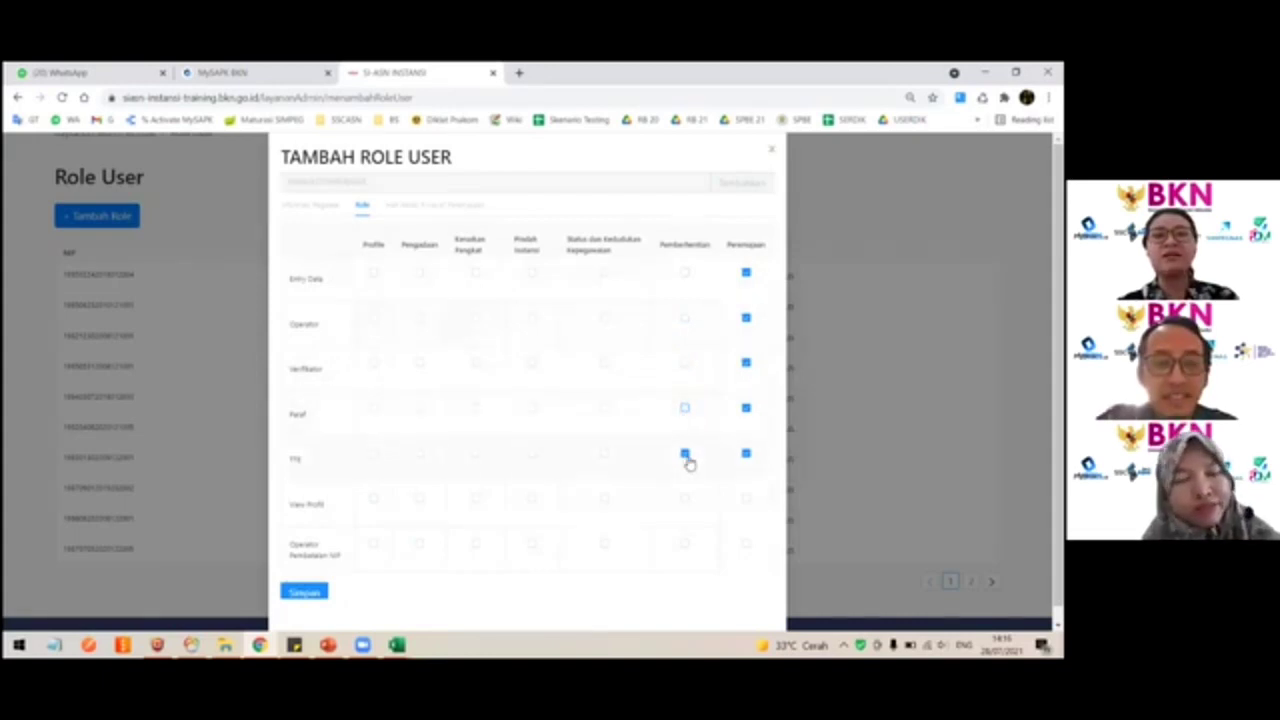
left_click(685, 454)
Step: Clear every Peremajaan role except Operator, then save and confirm the employee's role assignment
left_click(746, 454)
left_click(746, 410)
left_click(746, 363)
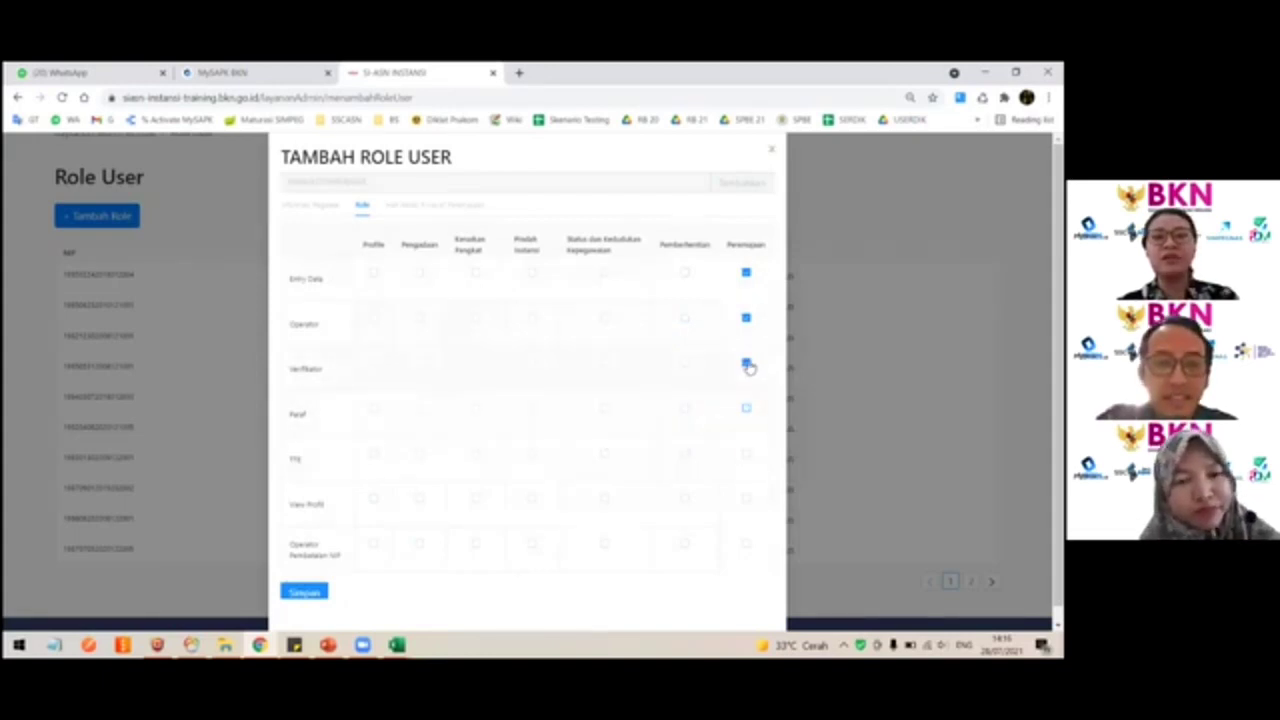
left_click(746, 273)
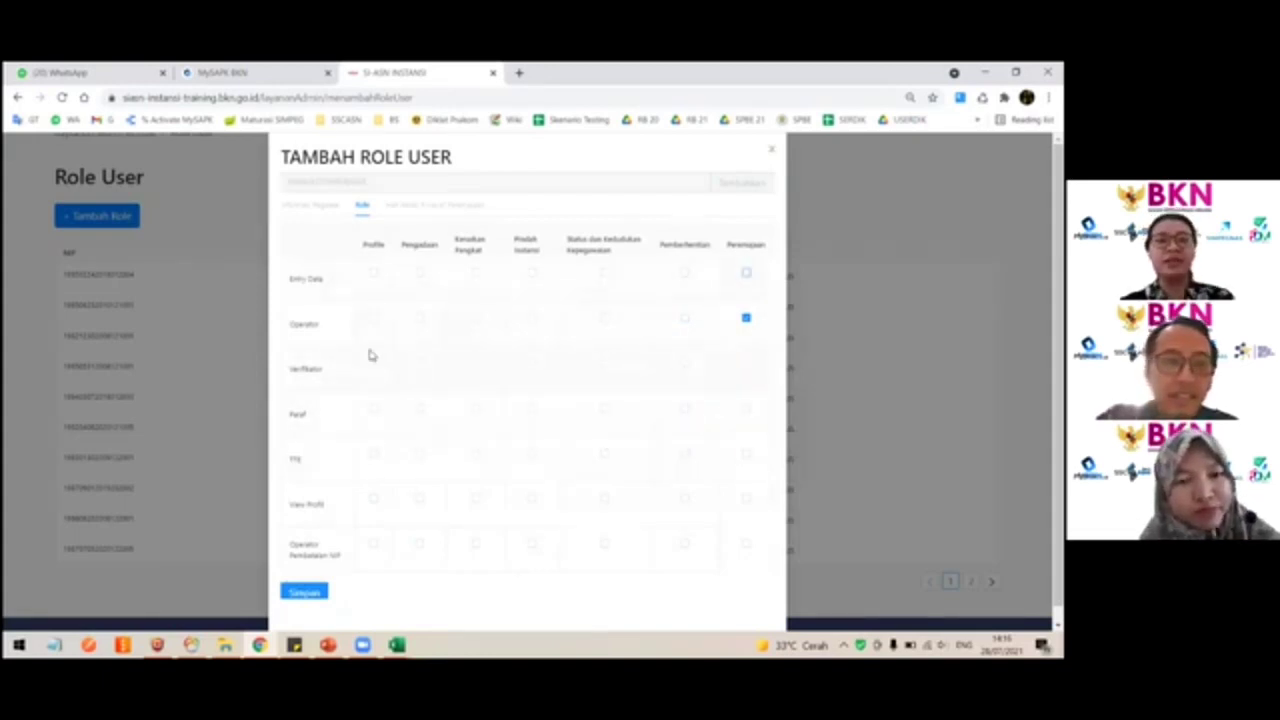
double_click(305, 324)
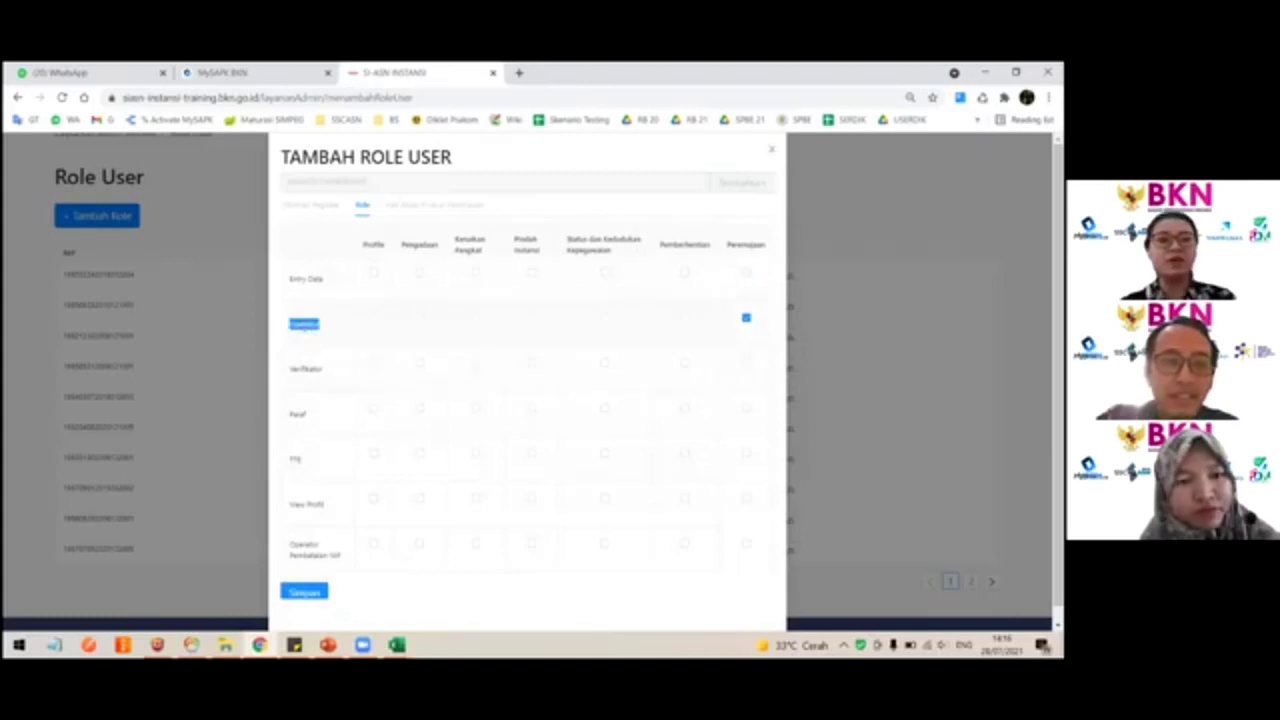
double_click(309, 369)
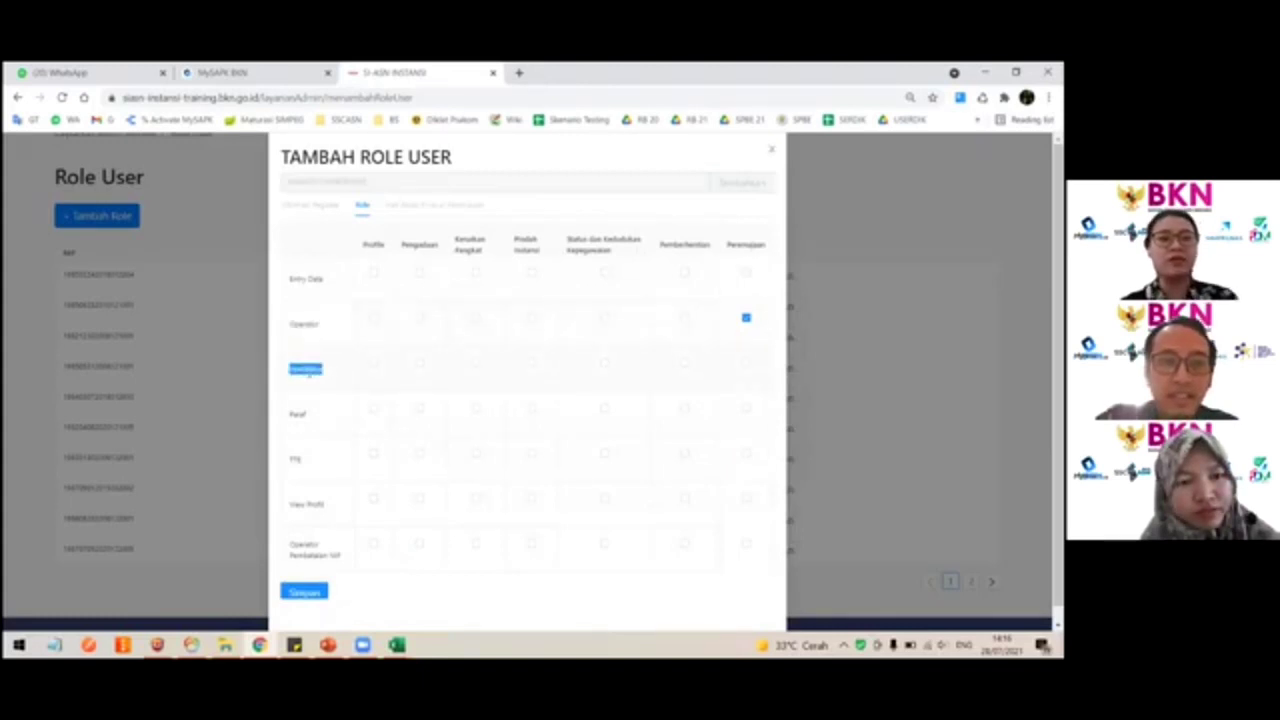
double_click(305, 324)
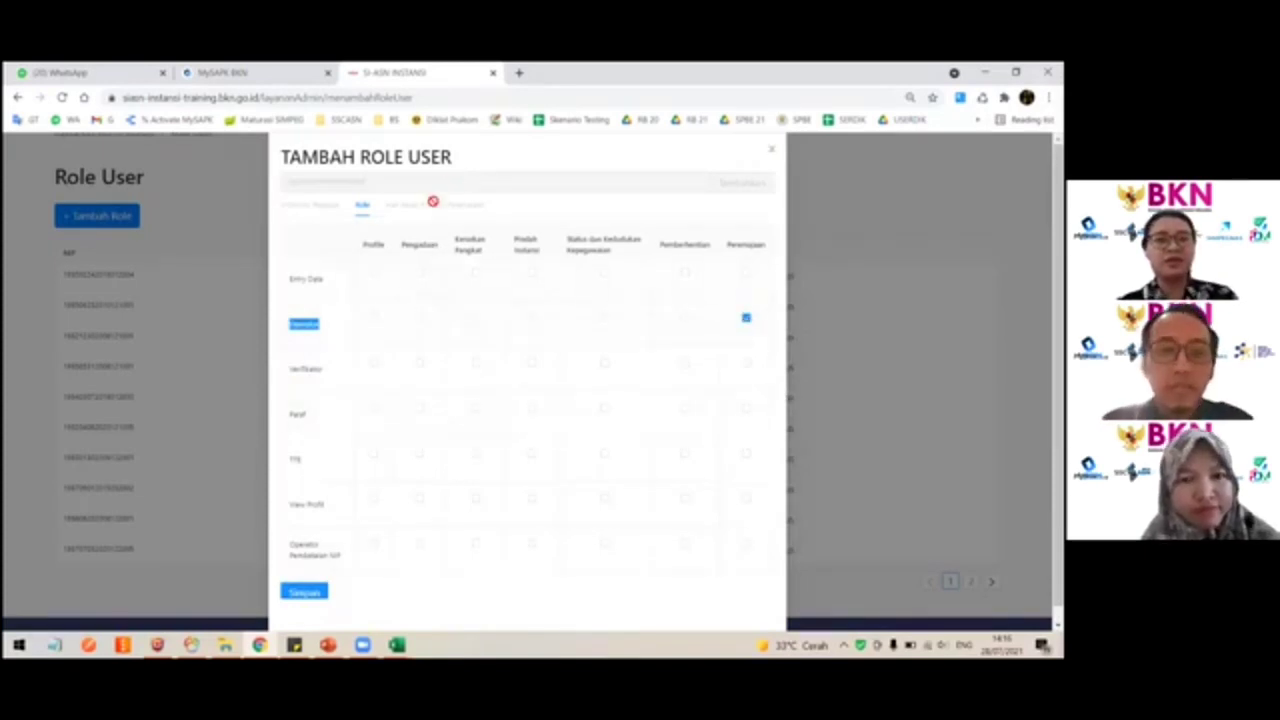
left_click(305, 592)
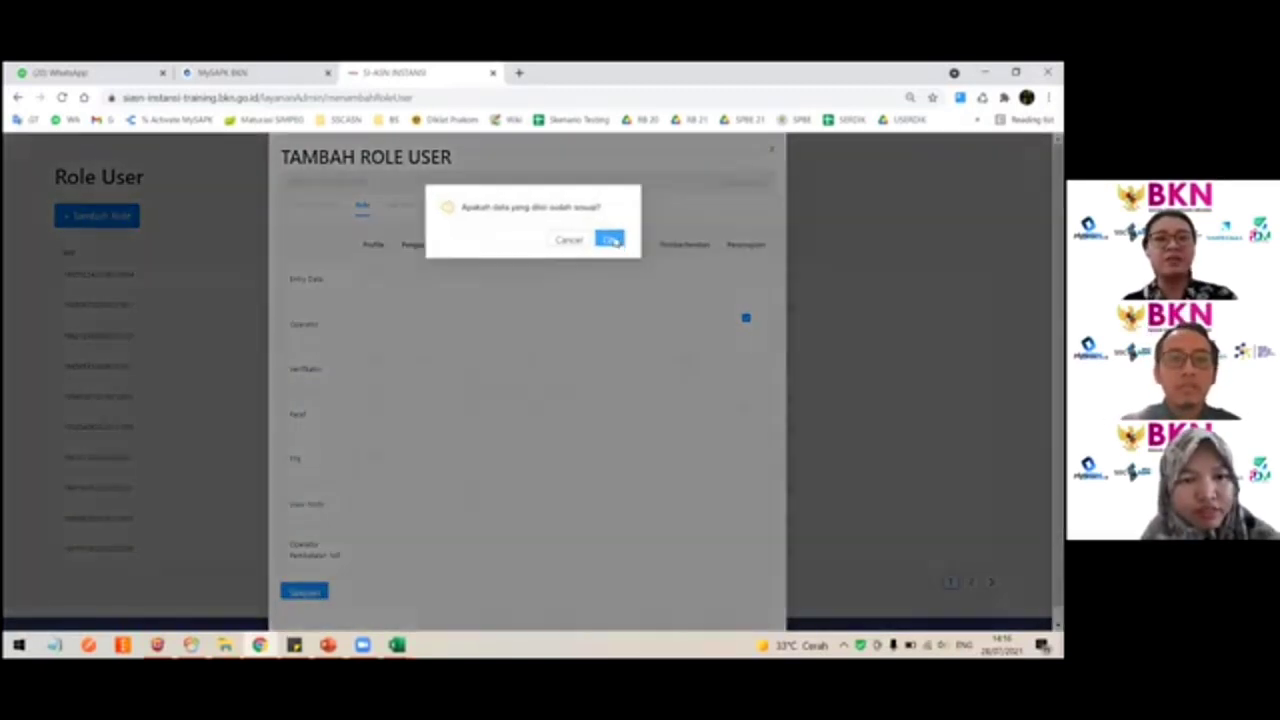
left_click(611, 240)
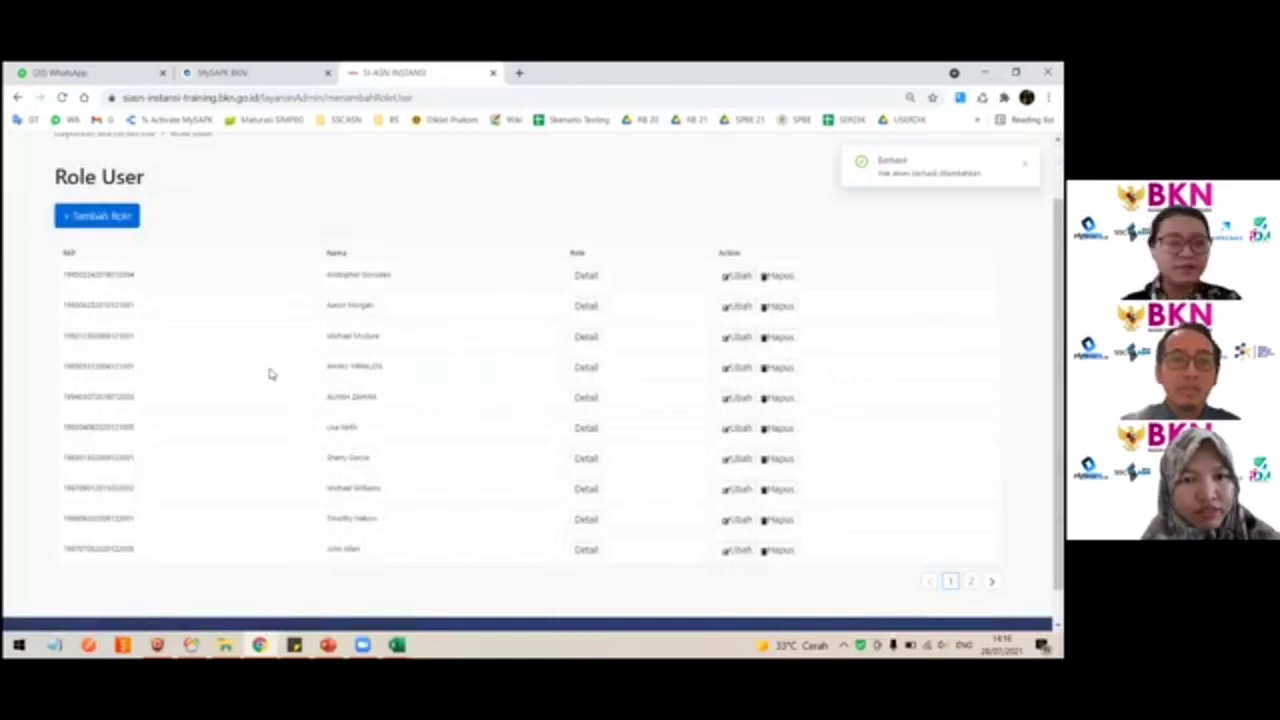
Step: Open the fifth listed user's role update, review the Role matrix, Hak Akses Riwayat Peremajaan and Informasi Pegawai, and close it
left_click(736, 398)
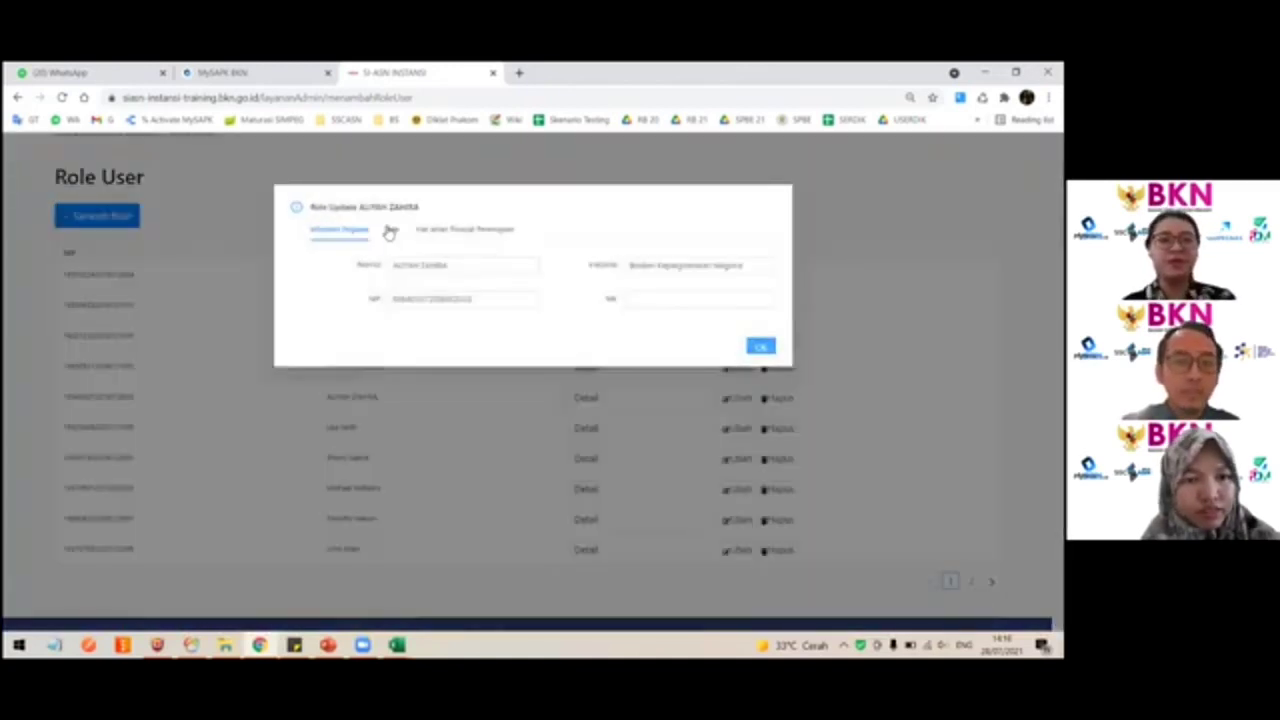
left_click(388, 233)
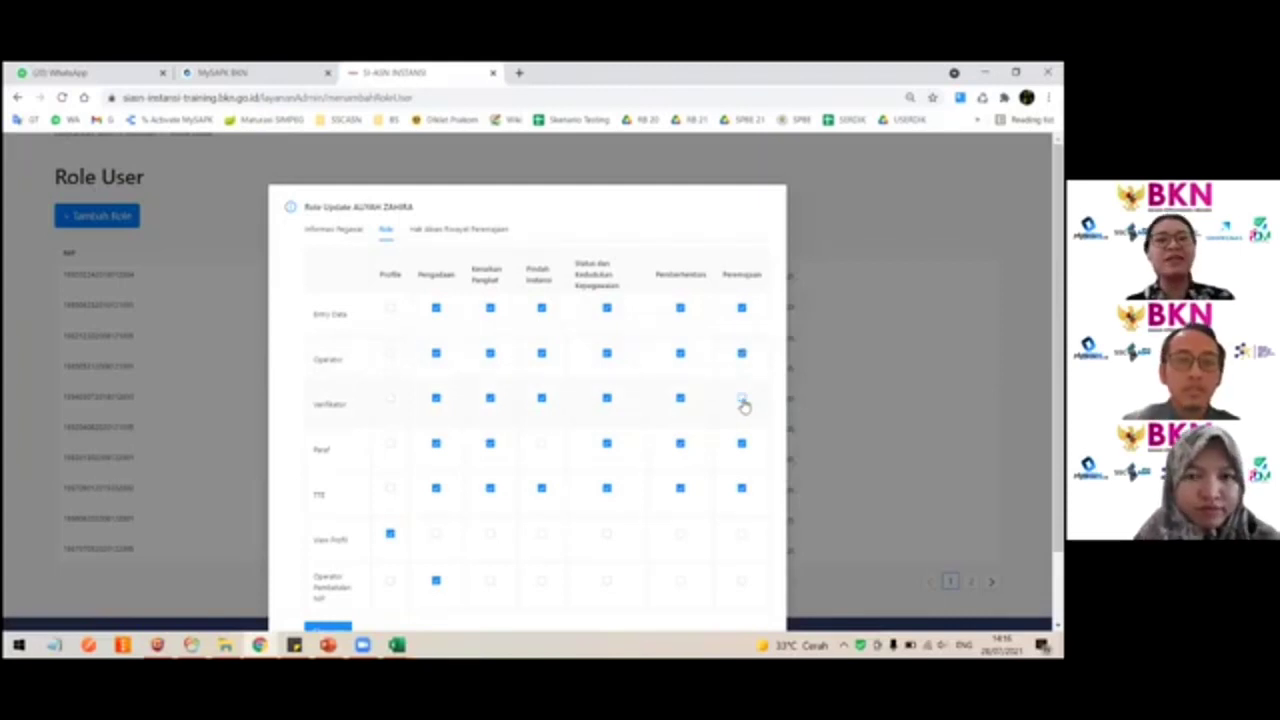
left_click(453, 233)
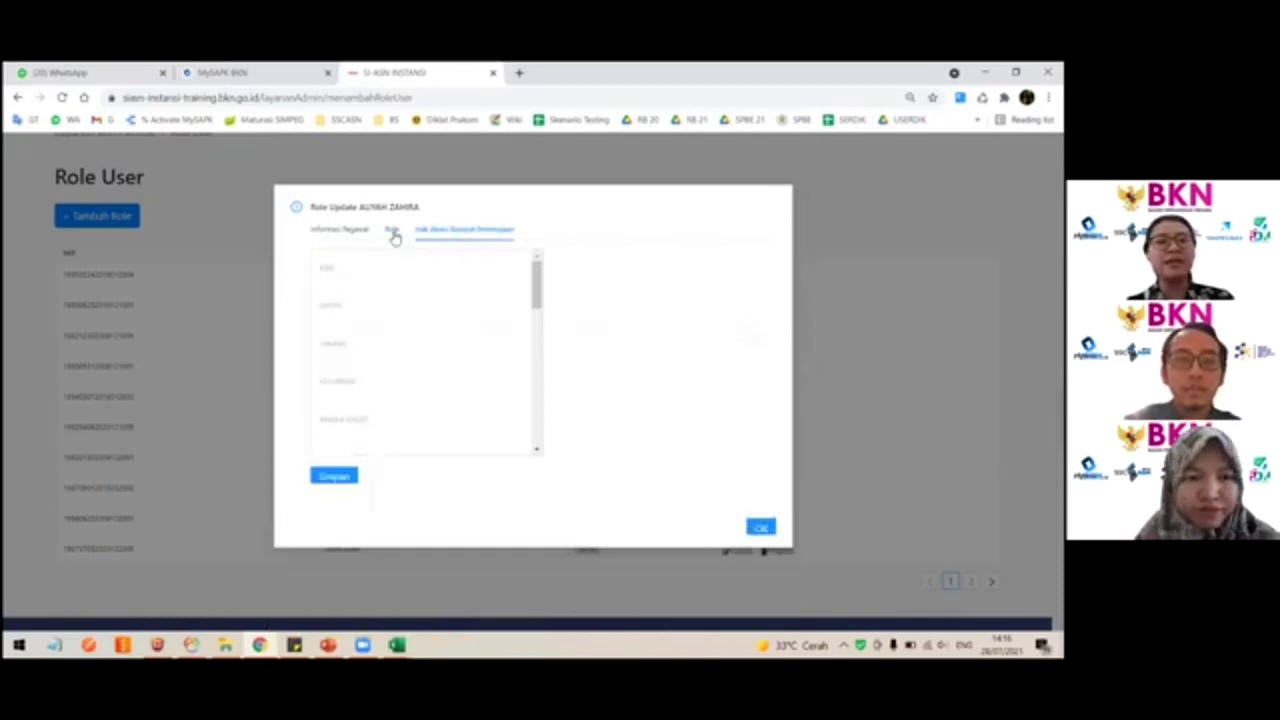
left_click(392, 232)
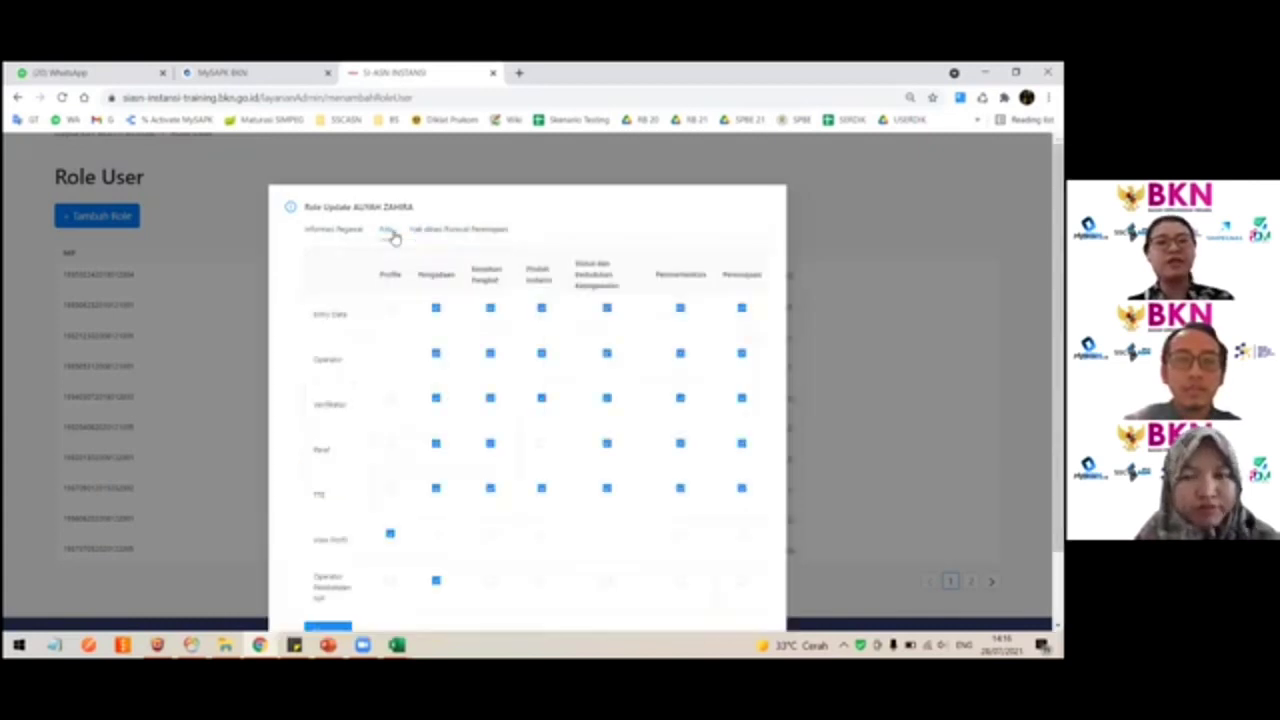
left_click(326, 232)
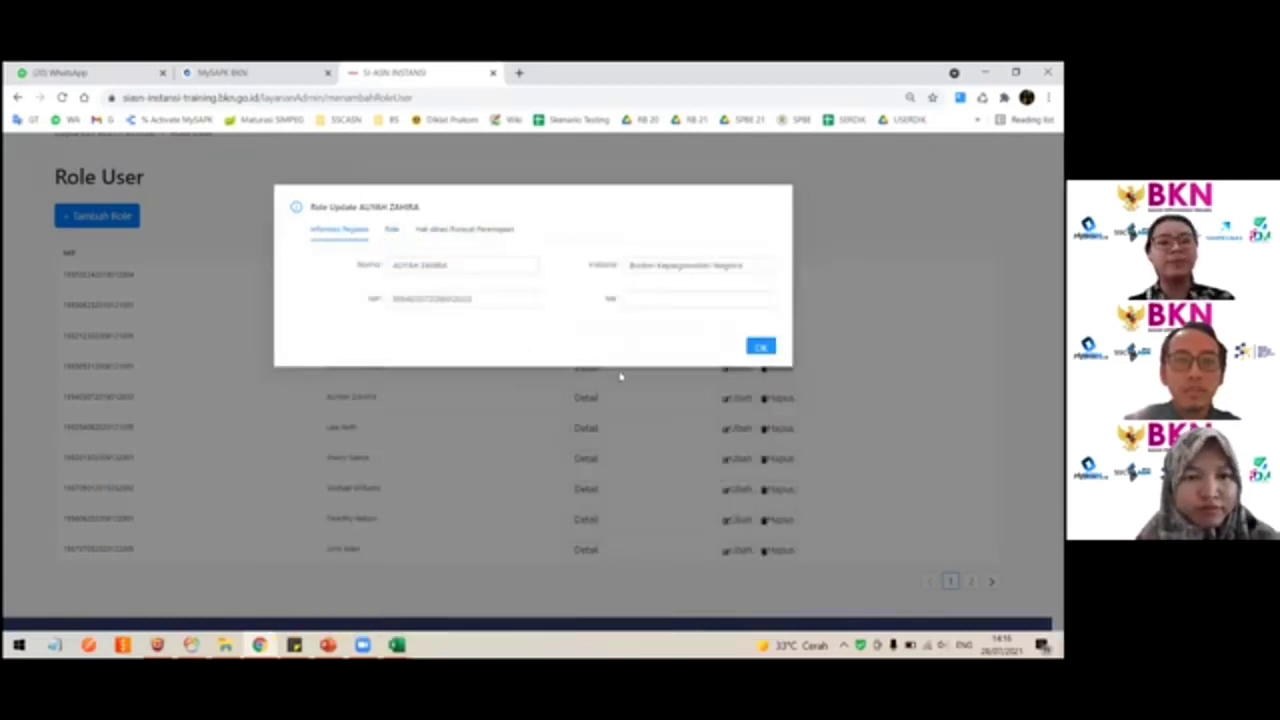
left_click(396, 234)
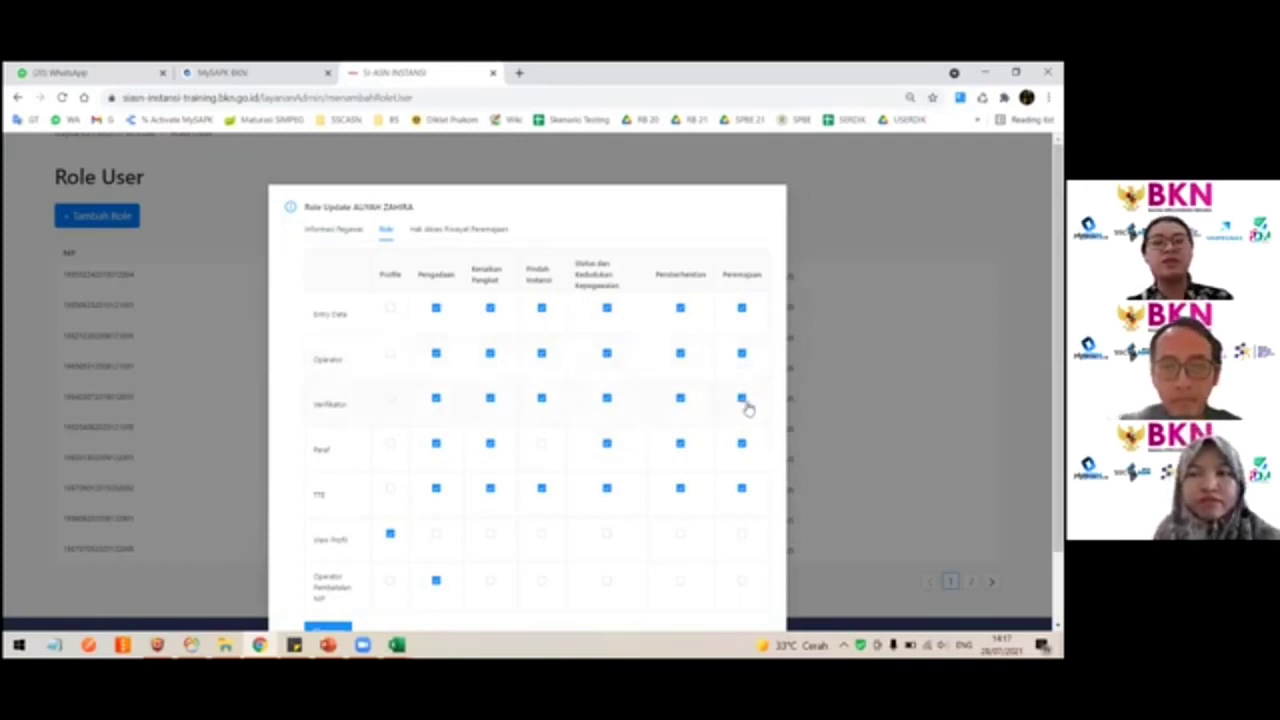
scroll(612, 456, "down", 1)
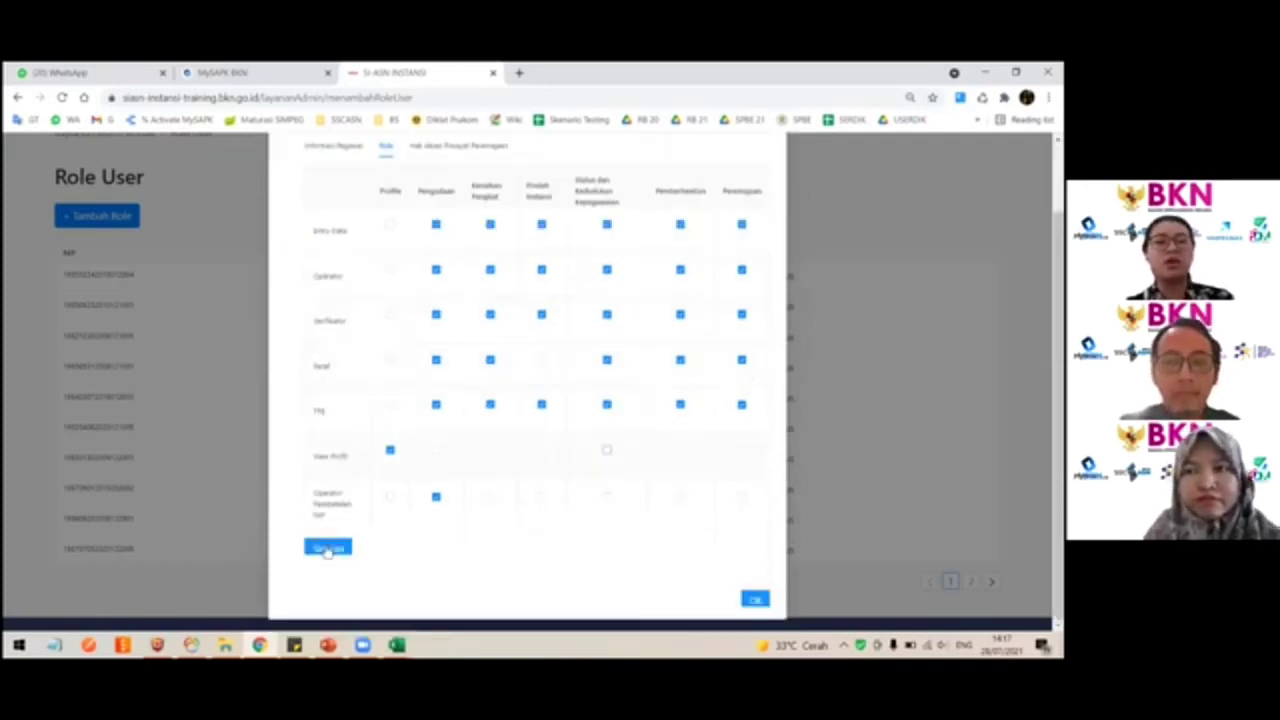
left_click(755, 598)
scroll(414, 386, "down", 1)
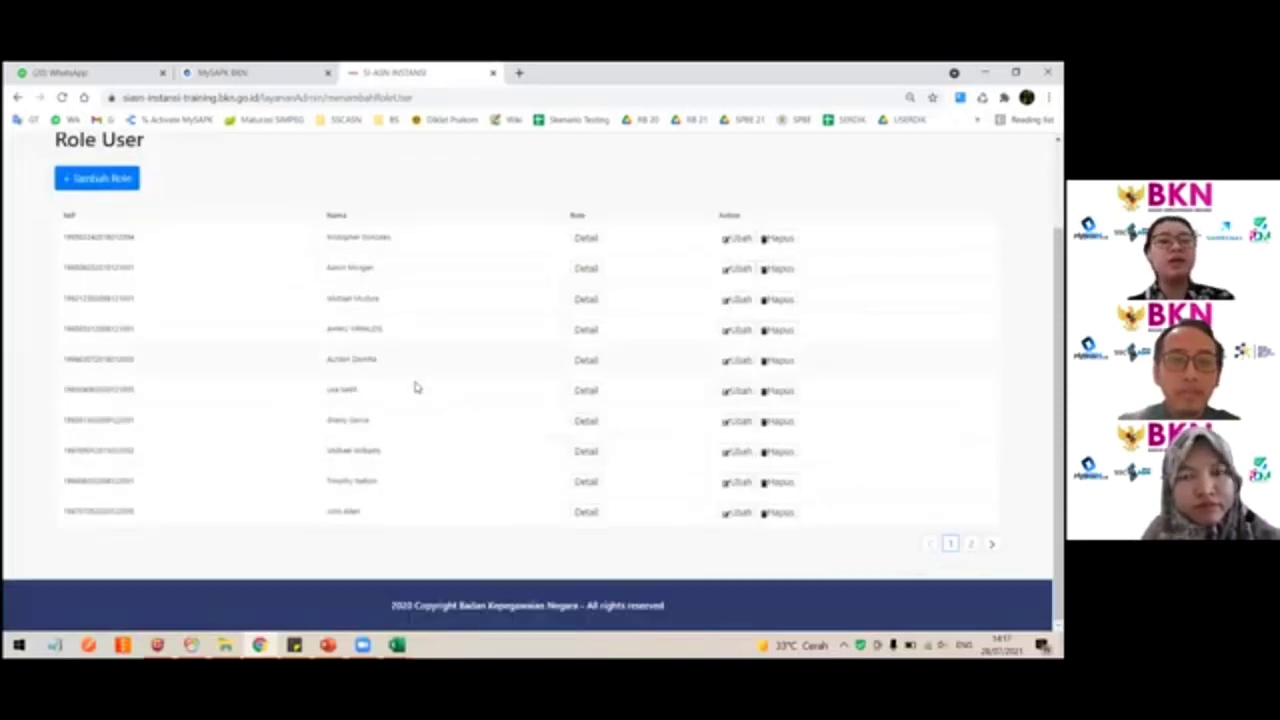
scroll(350, 270, "up", 1)
Step: Switch to the Excel DetailVerifikator sheet and examine the NIP column and the V and A values under Status (Verifikator /Approval)
key("alt+Tab")
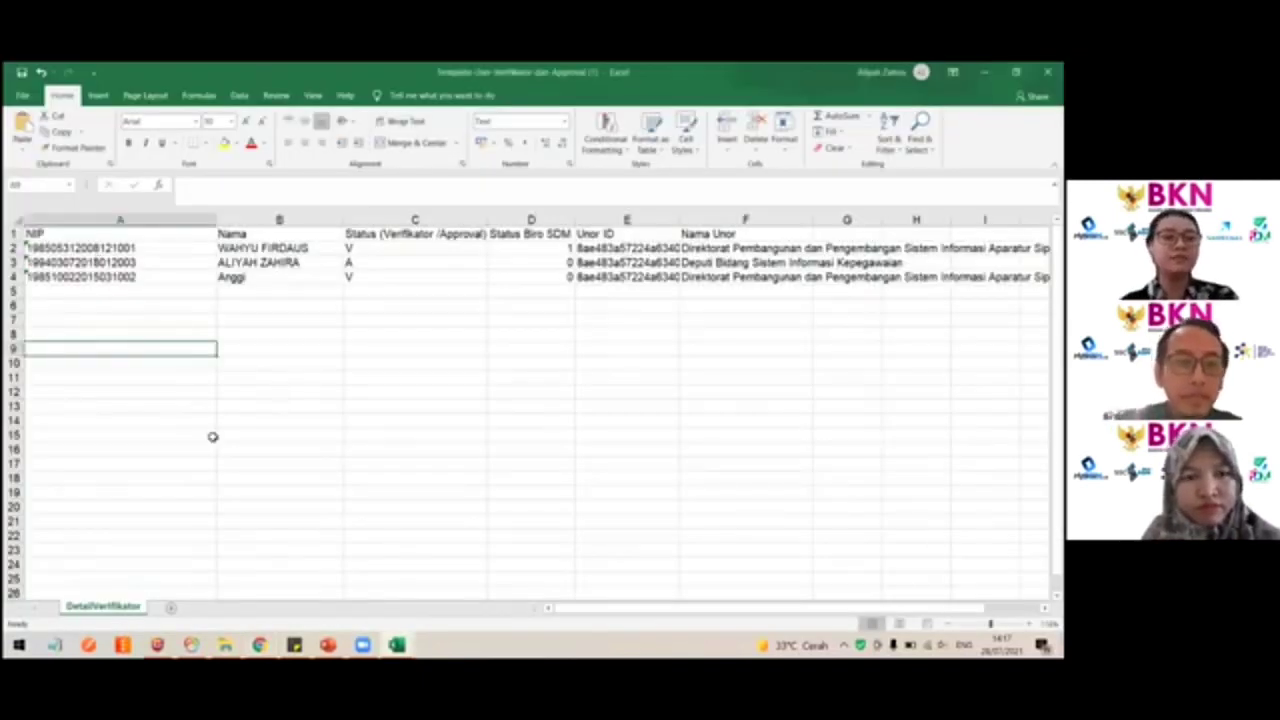
left_click(177, 250)
key("Right")
left_click(175, 250)
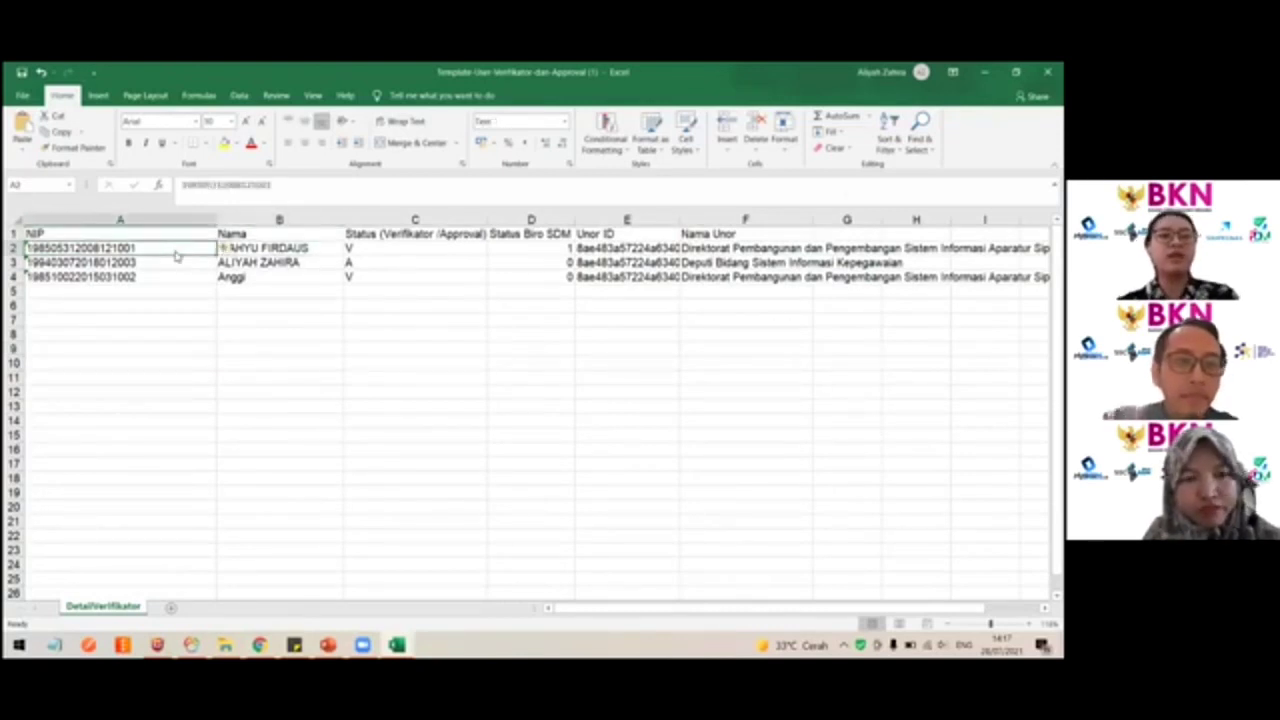
key("alt+Tab")
key("alt+Tab")
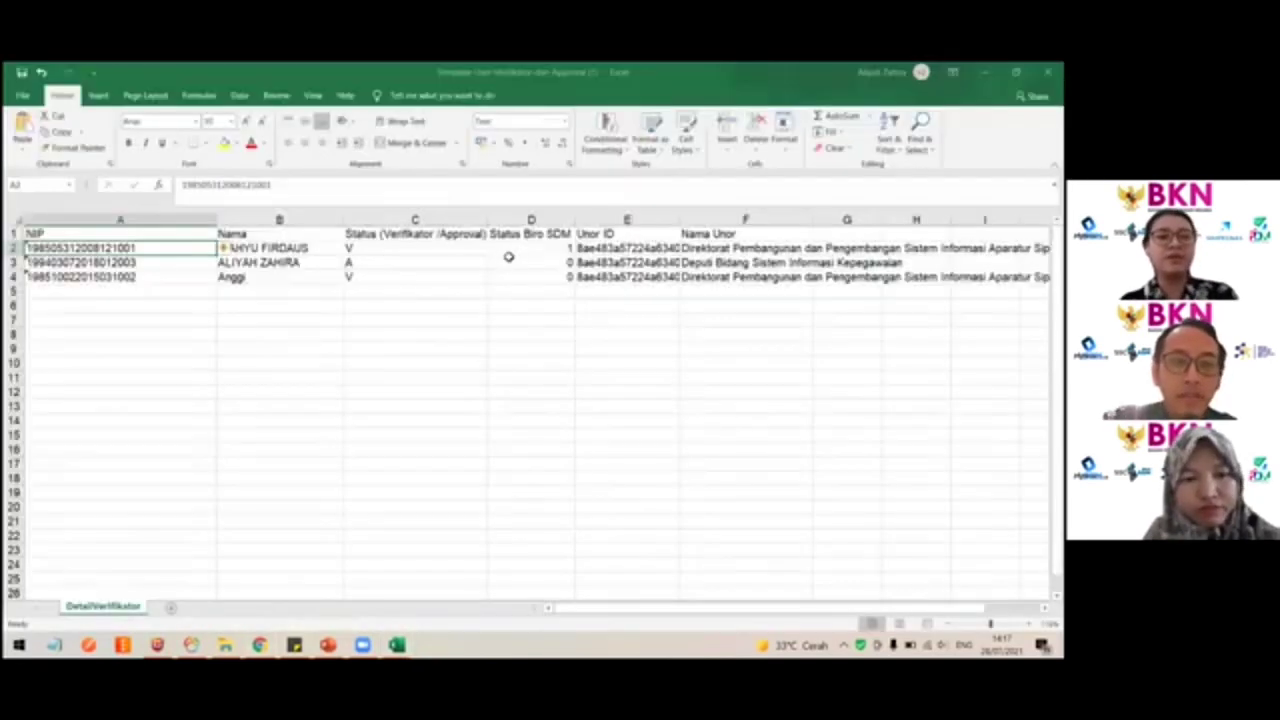
left_click(459, 252)
key("Up")
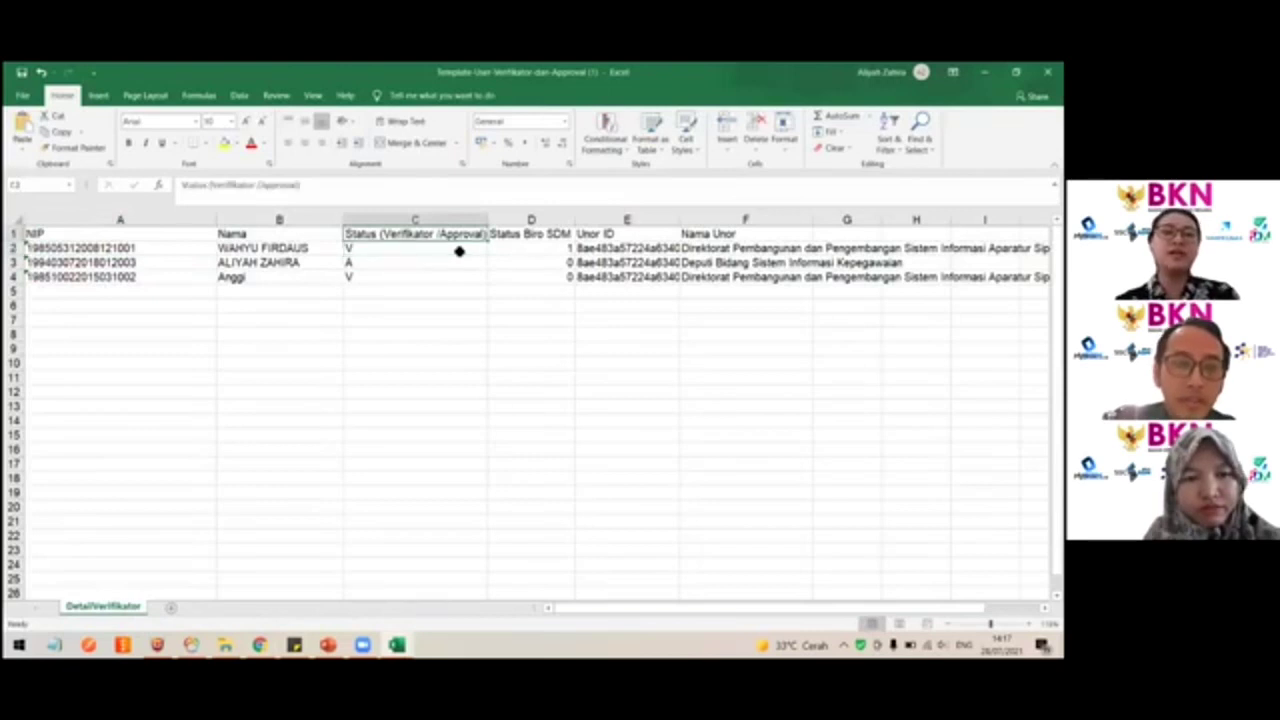
left_click(423, 259)
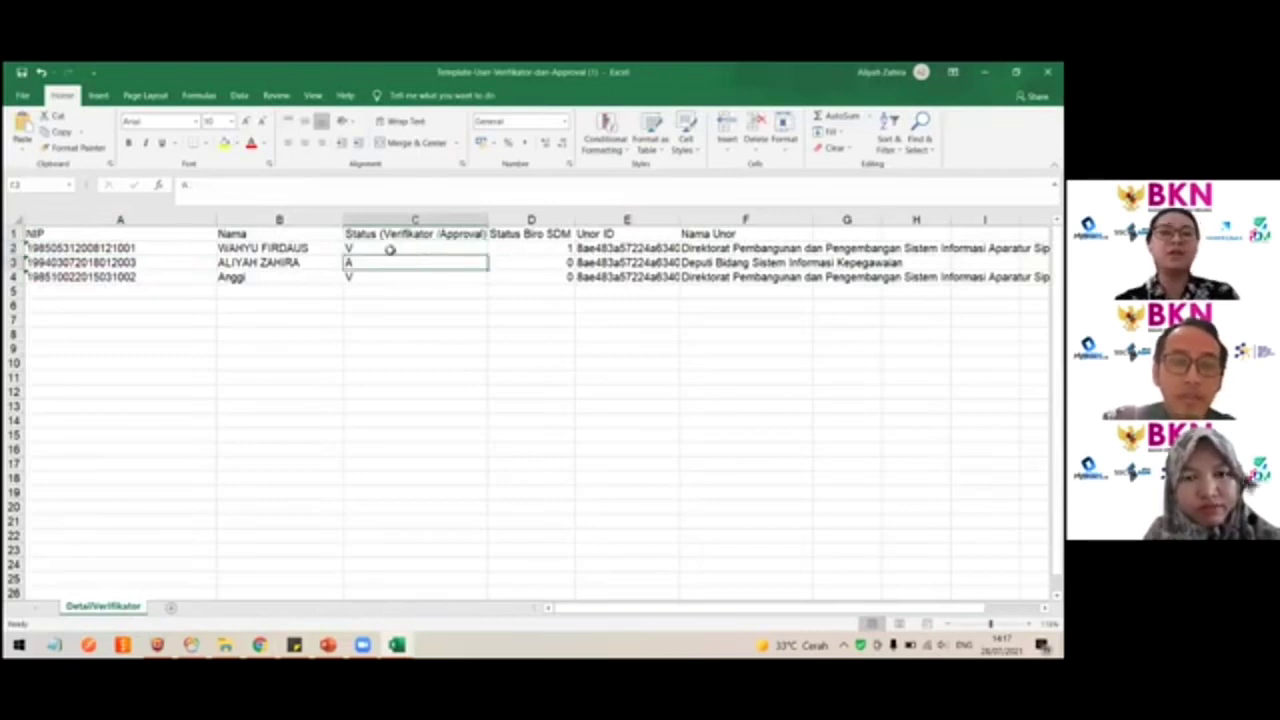
left_click(390, 250)
left_click(404, 266)
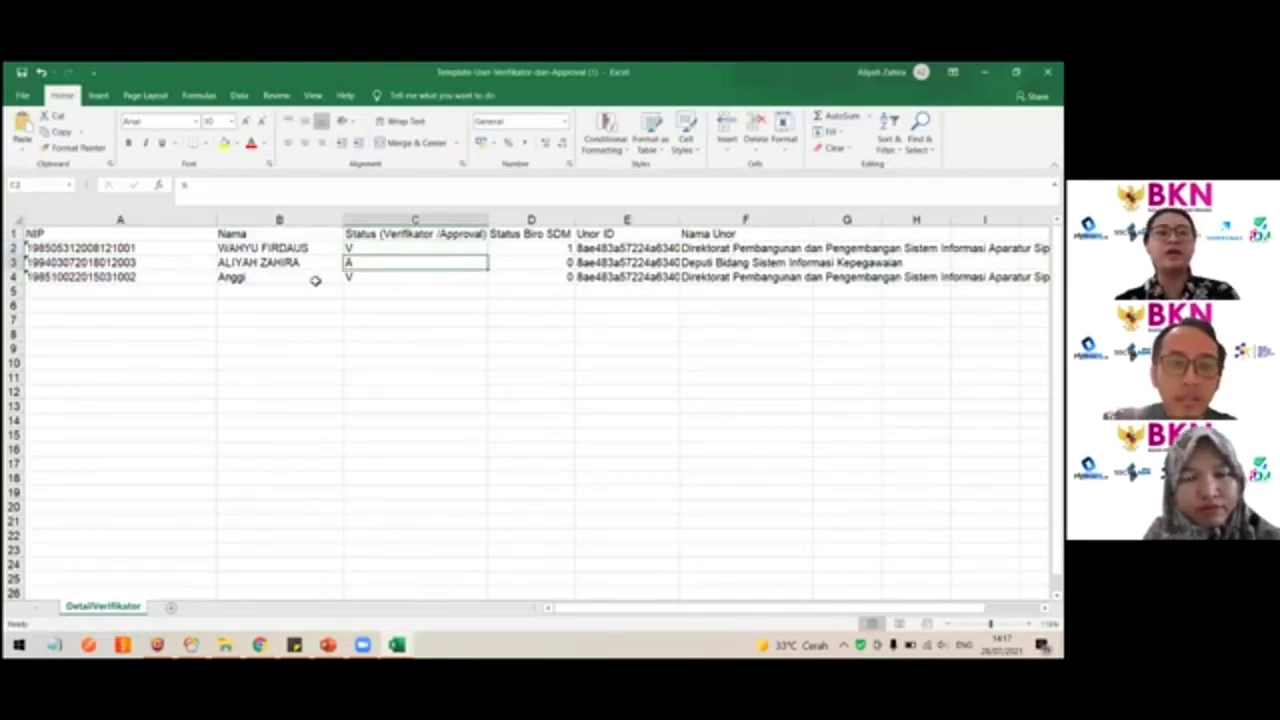
Step: Insert a blank row above row 4 and copy the approver's entry from row 3 into it
right_click(13, 276)
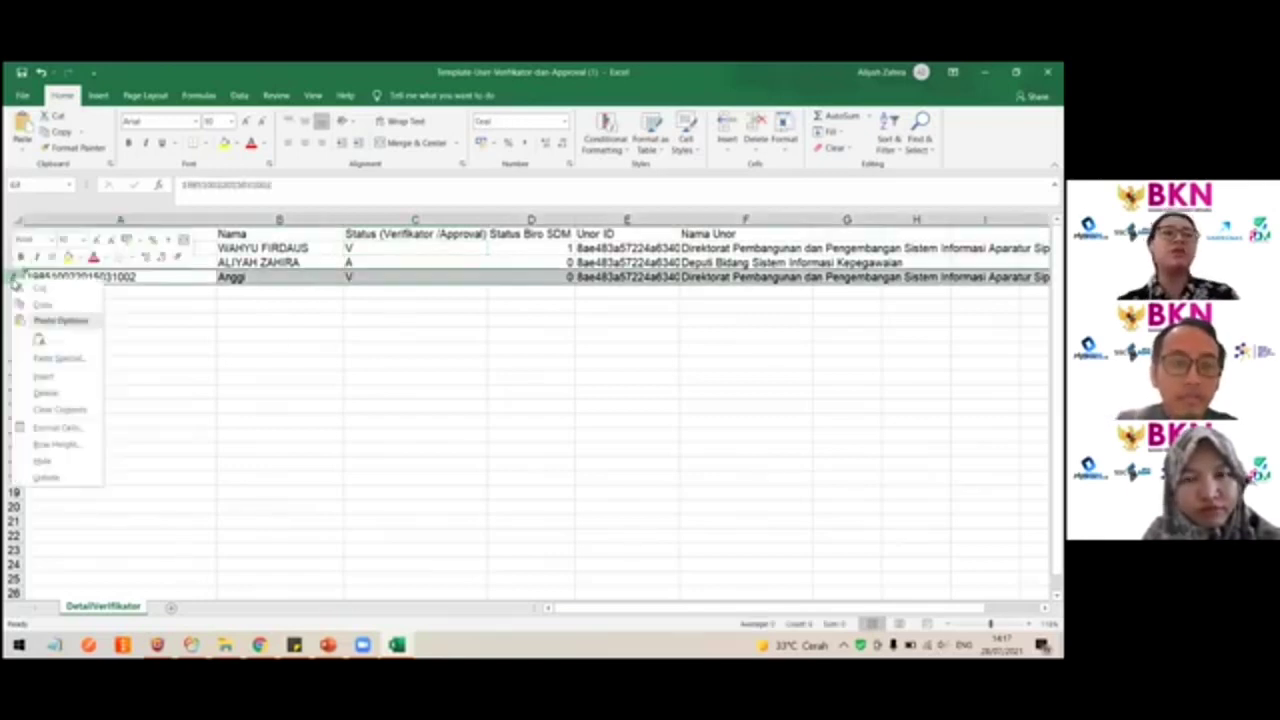
left_click(45, 376)
left_click(195, 392)
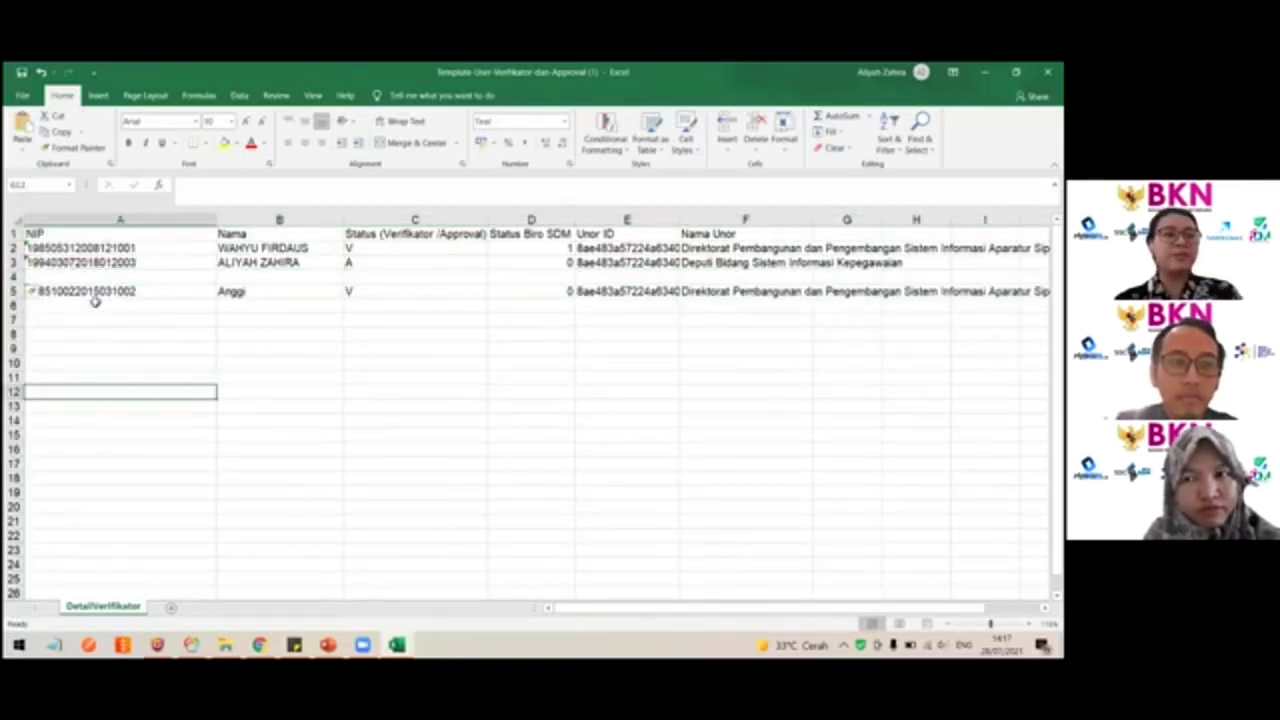
left_click(13, 262)
key("ctrl+c")
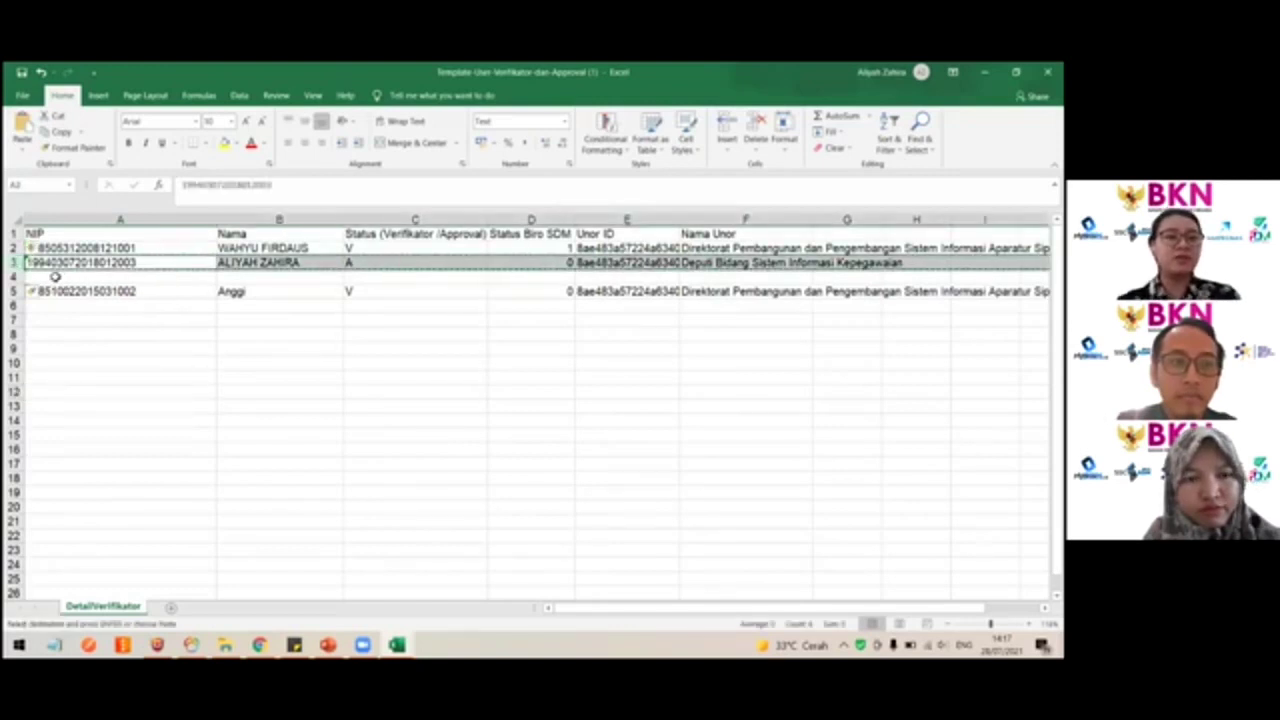
left_click(53, 277)
key("ctrl+v")
left_click(366, 315)
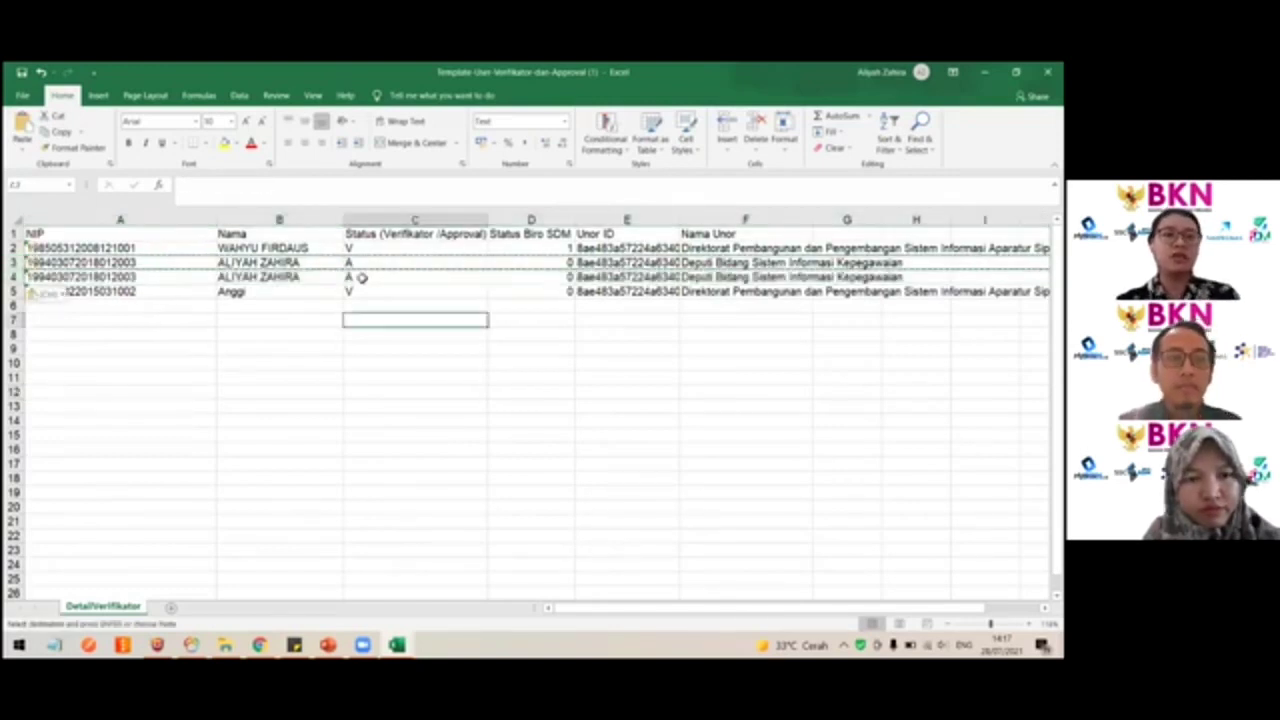
Step: Set the Status (Verifikator /Approval) in cell C4 to V and compare the two rows for the same employee
left_click(360, 277)
type("V")
left_click(411, 360)
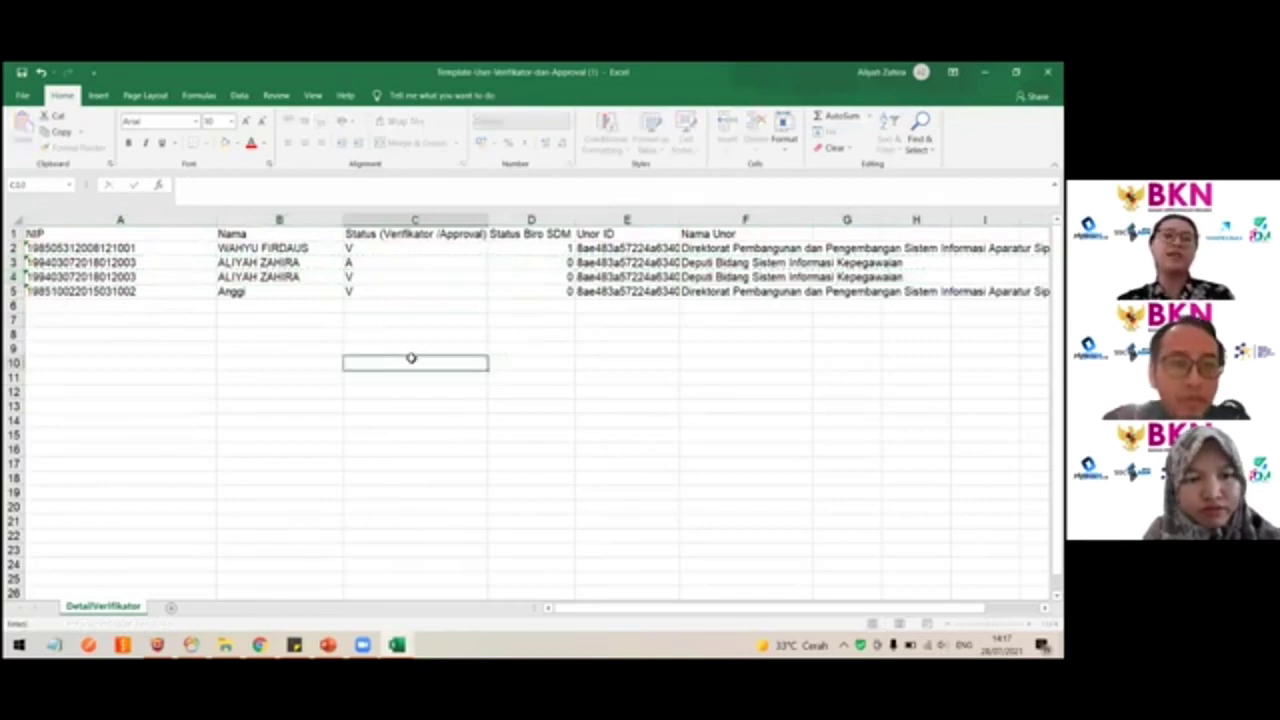
left_click(297, 277)
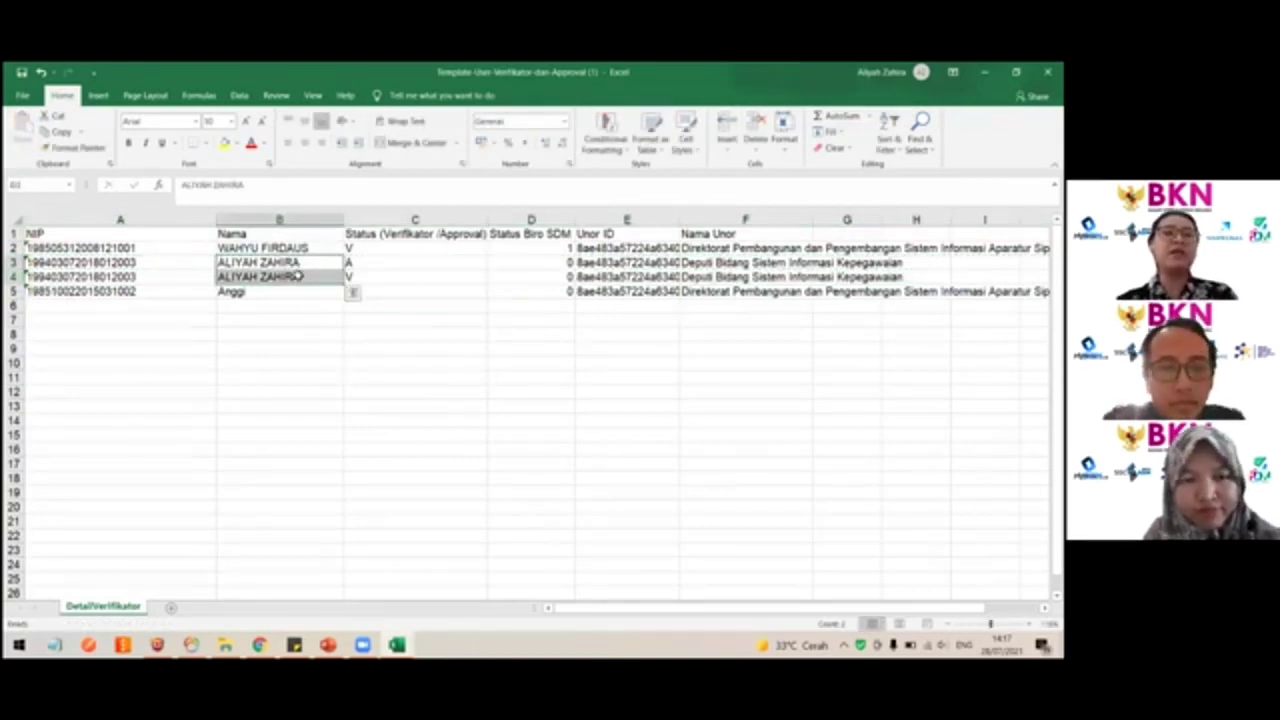
key("Up")
key("Right")
key("Down")
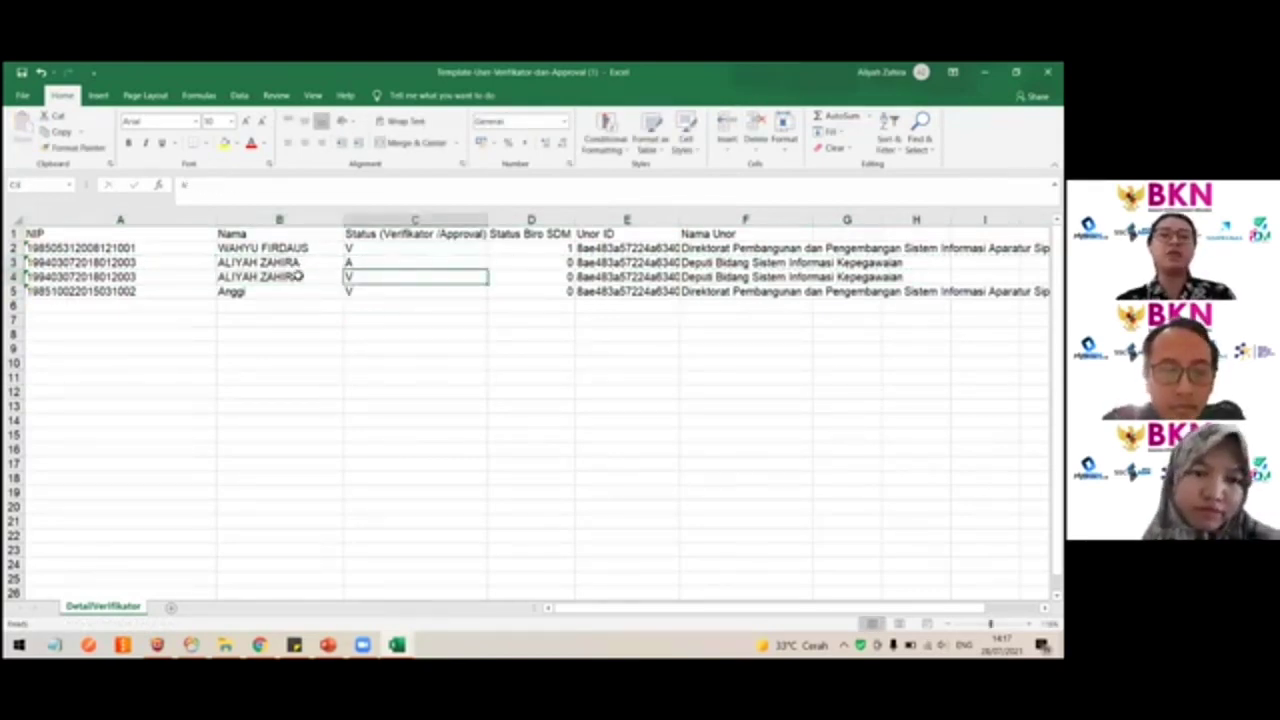
Step: Widen the Nama Unor column of the DetailVerifikator sheet to fit its contents
key("Up")
key("Right")
key("Right")
key("Right")
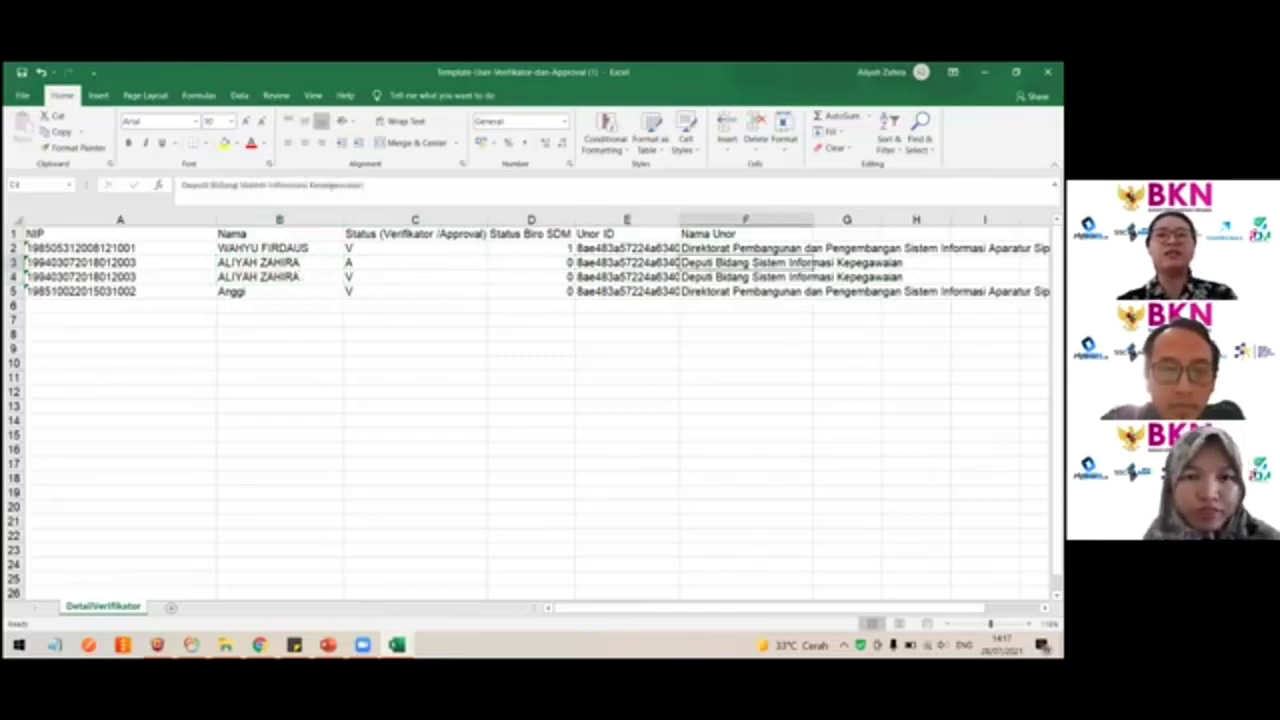
double_click(812, 219)
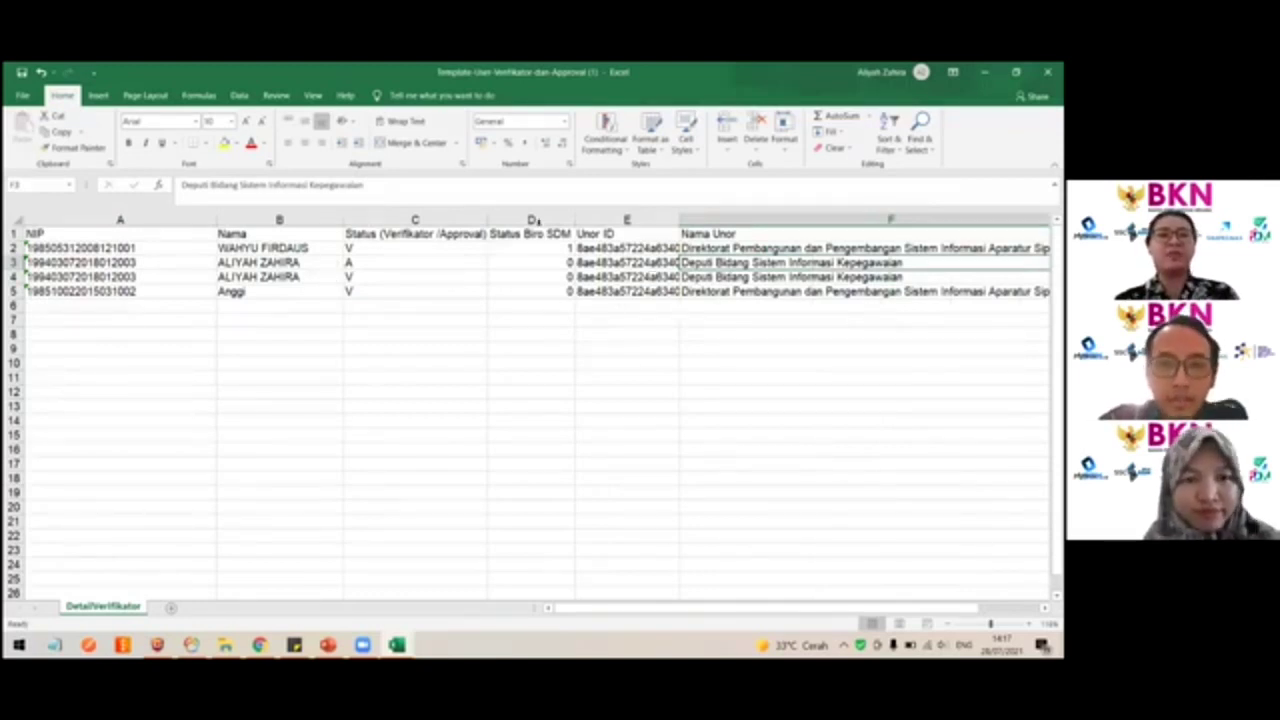
Step: Examine the Status Biro SDM column, focusing on cell D2 and the neighbouring Status and Unor ID cells in row 2
left_click(533, 220)
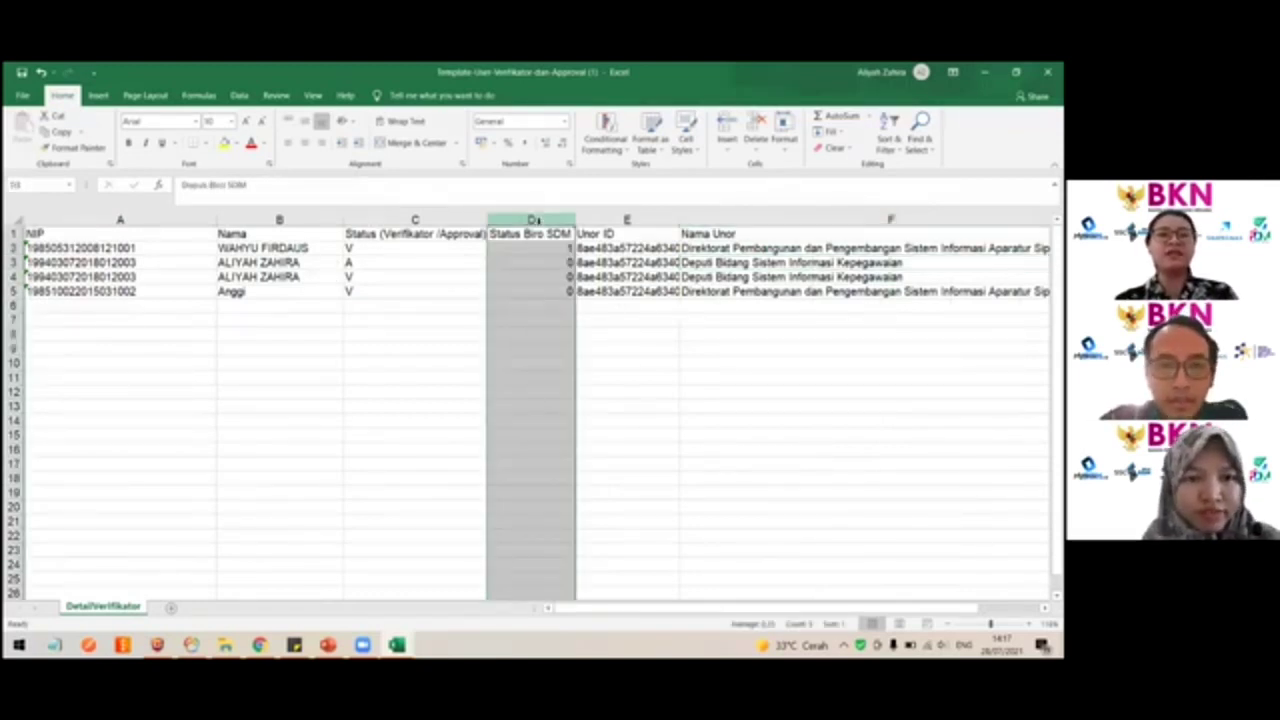
left_click(558, 252)
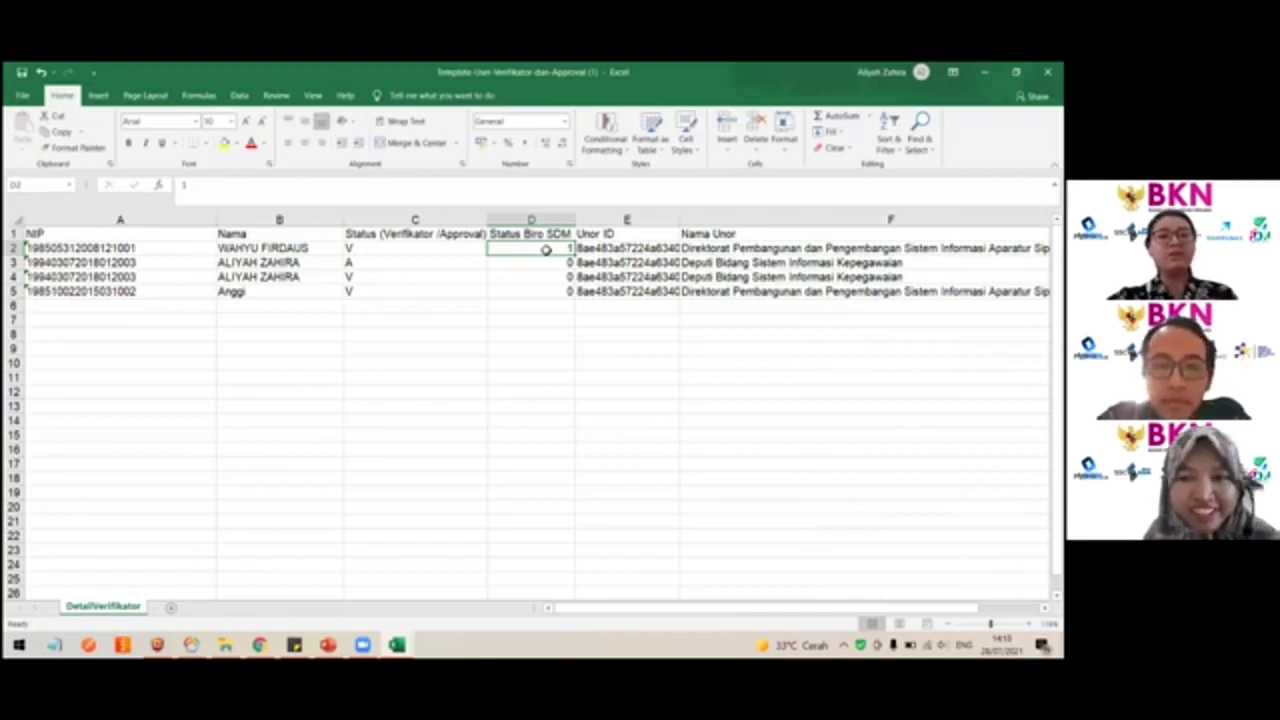
key("Right")
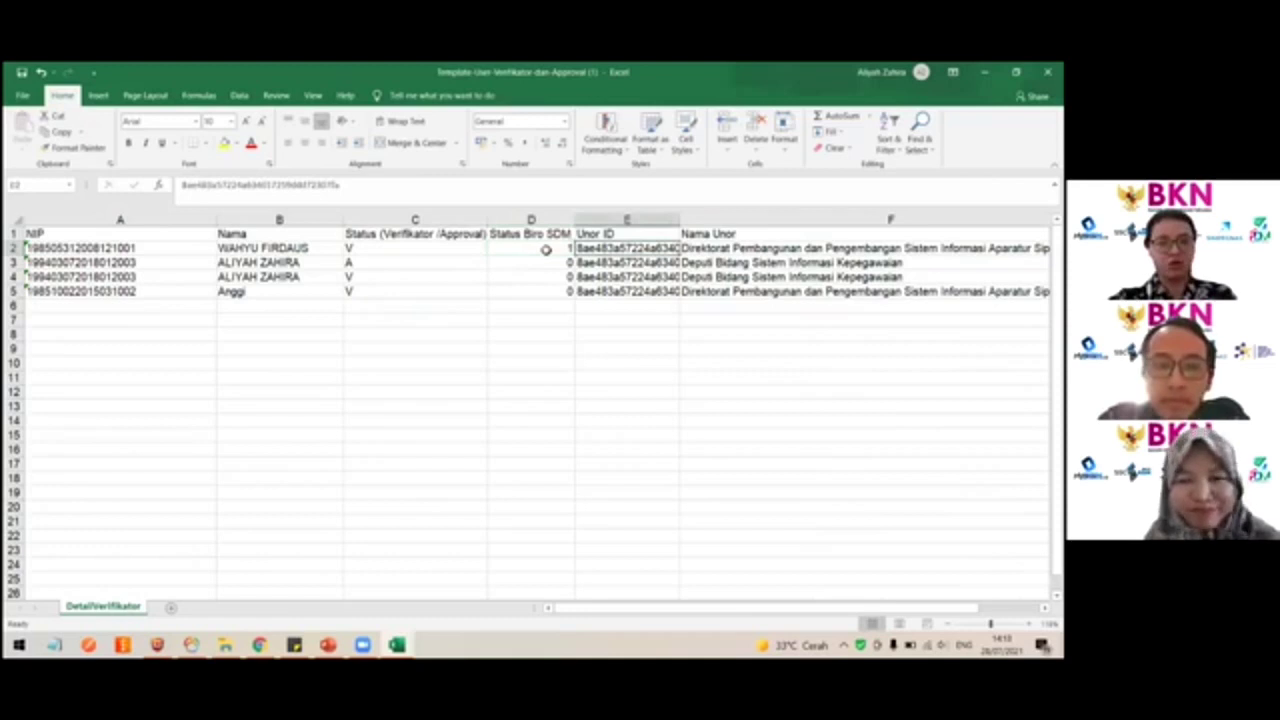
left_click(546, 249)
key("Right")
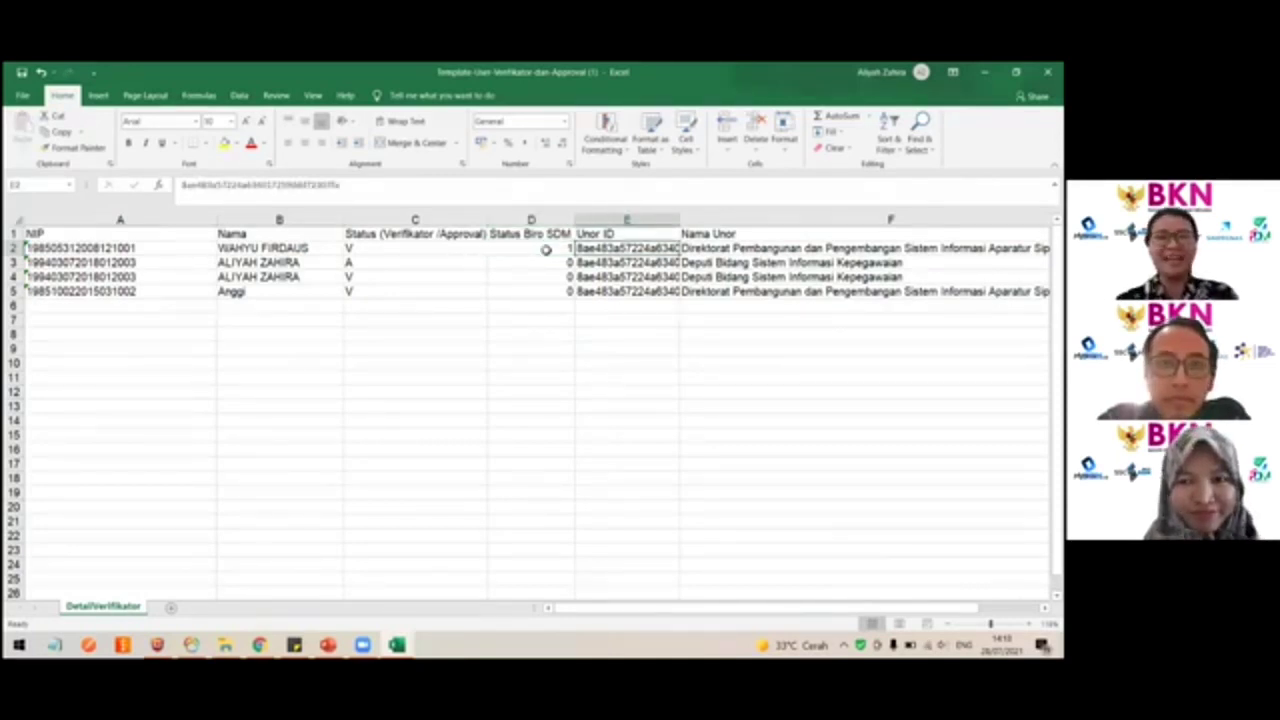
key("Left")
key("Left")
key("Right")
key("Right")
key("Left")
key("Left")
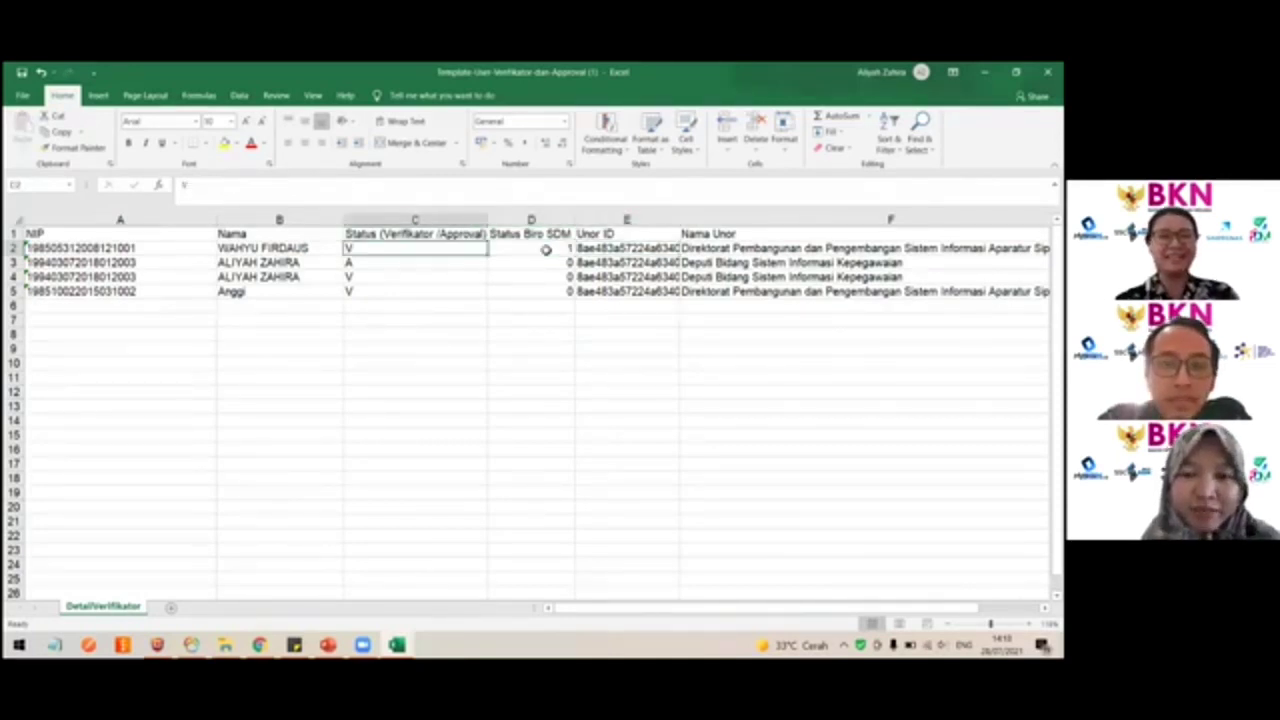
key("Right")
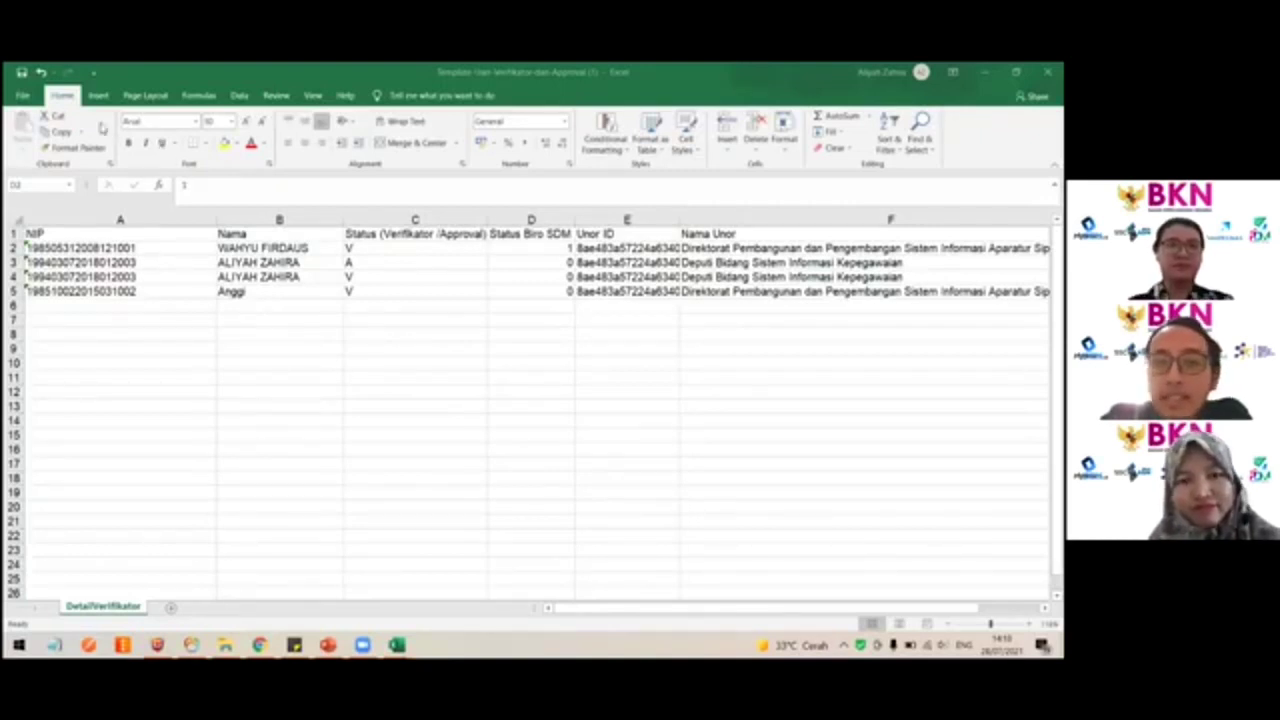
Step: Copy the Unor ID and Nama Unor from row 5 into E4:F4, replacing the unit in the employee's verifier row
left_click(662, 292)
key("shift+Right")
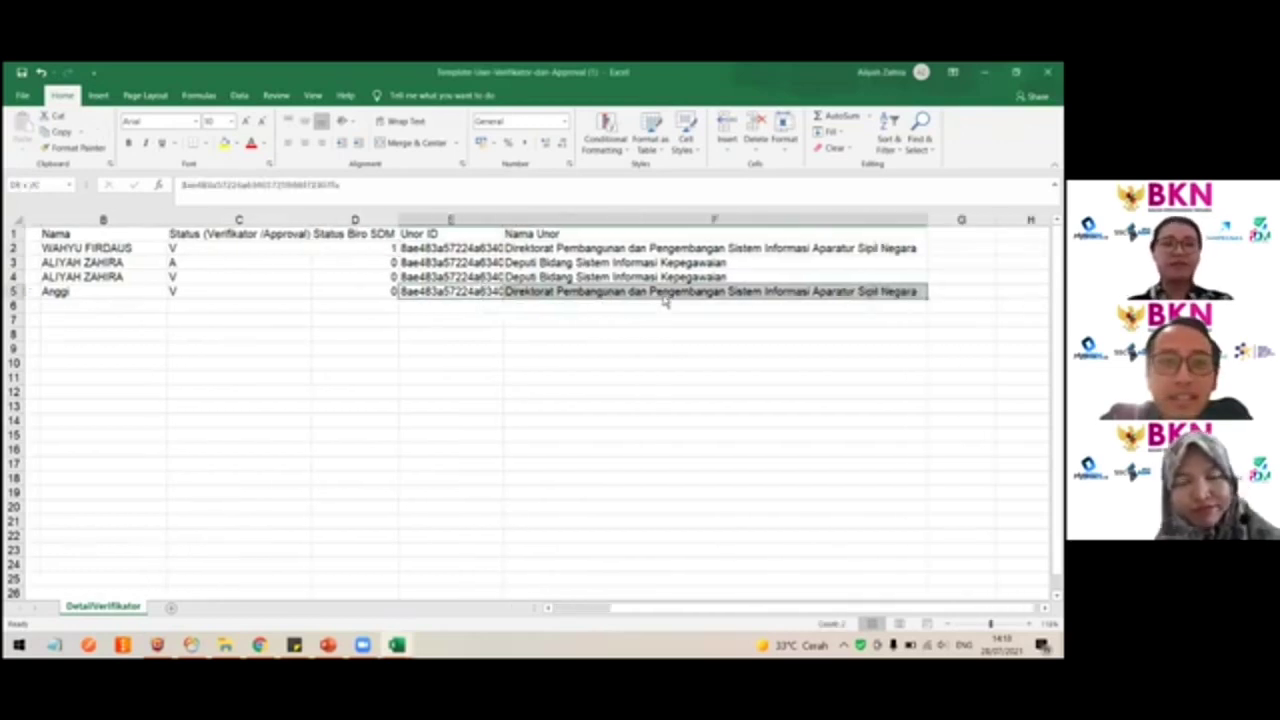
key("ctrl+c")
left_click(450, 278)
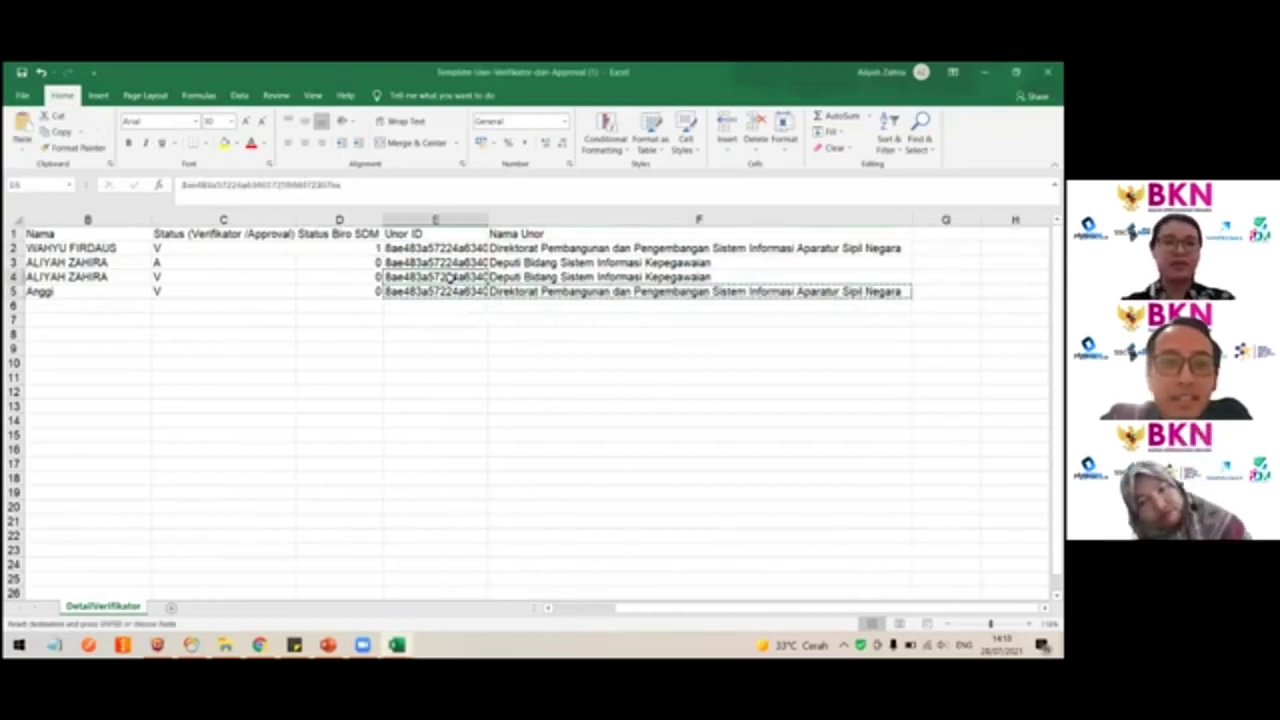
key("ctrl+v")
scroll(352, 349, "left", 3)
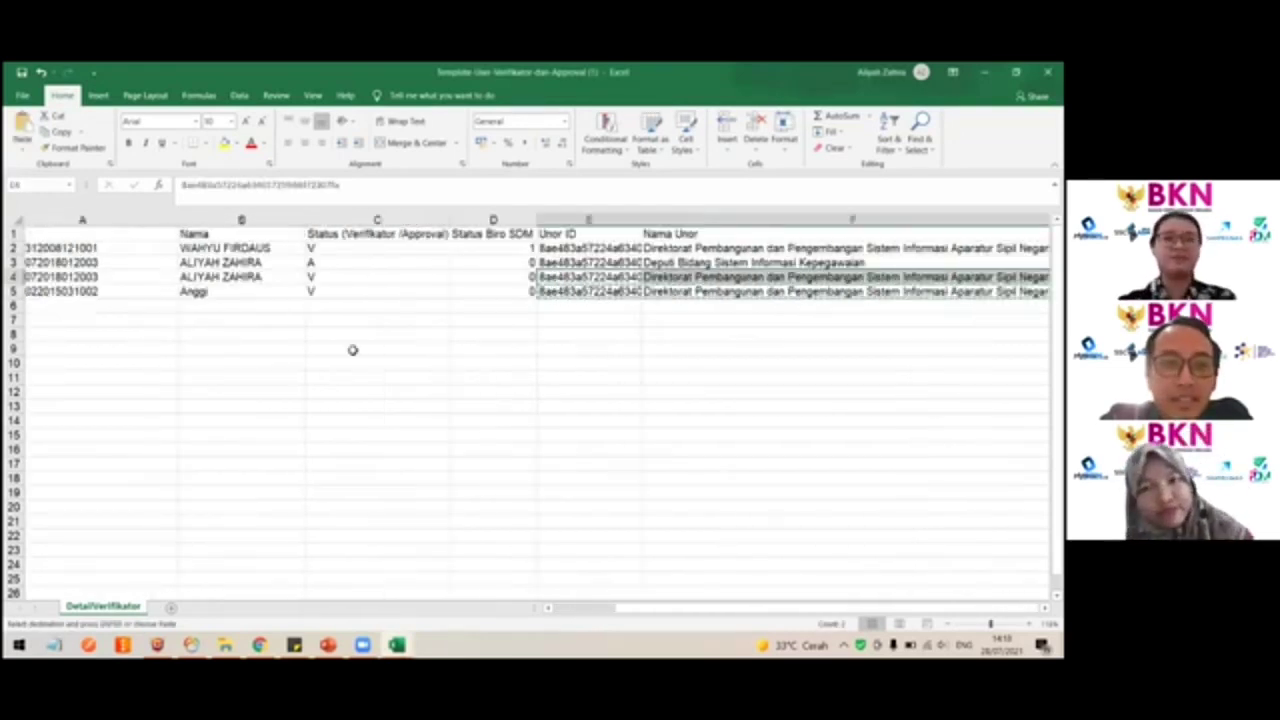
Step: Compare rows 3 and 4 for the same employee, checking the Status (Verifikator /Approval) and Unor ID values
left_click(495, 334)
left_click(376, 260)
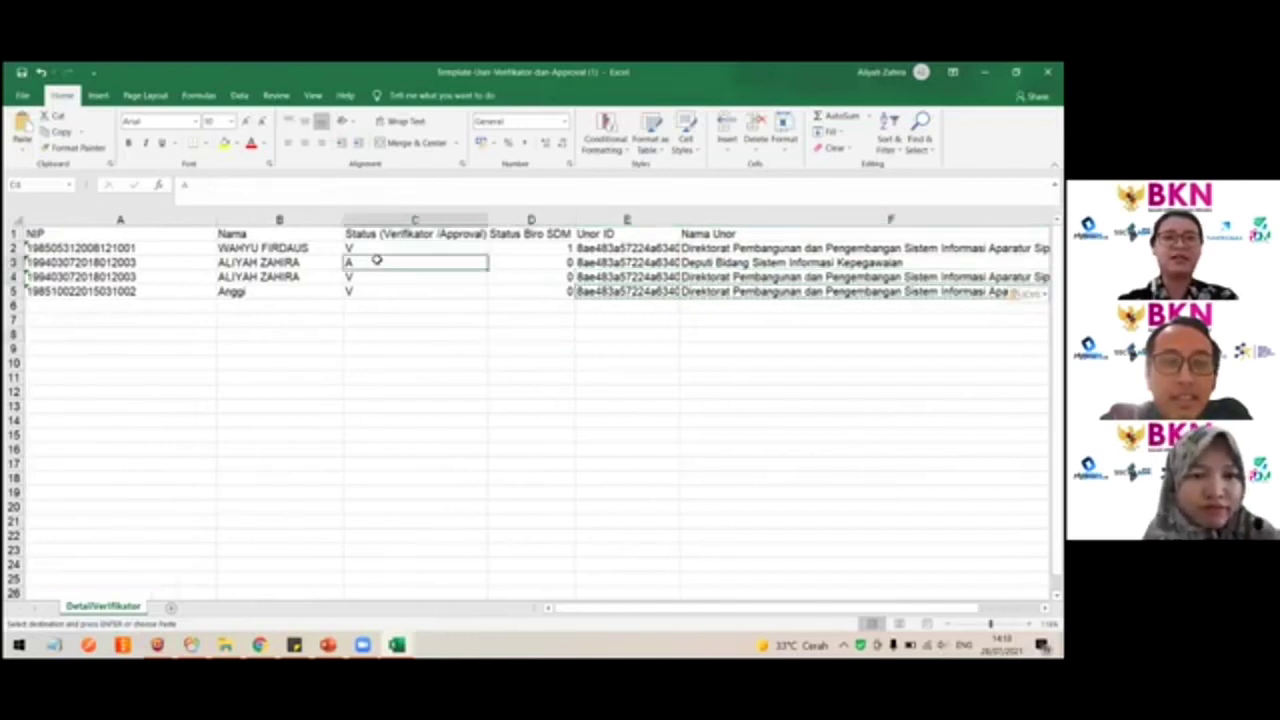
left_click(676, 264)
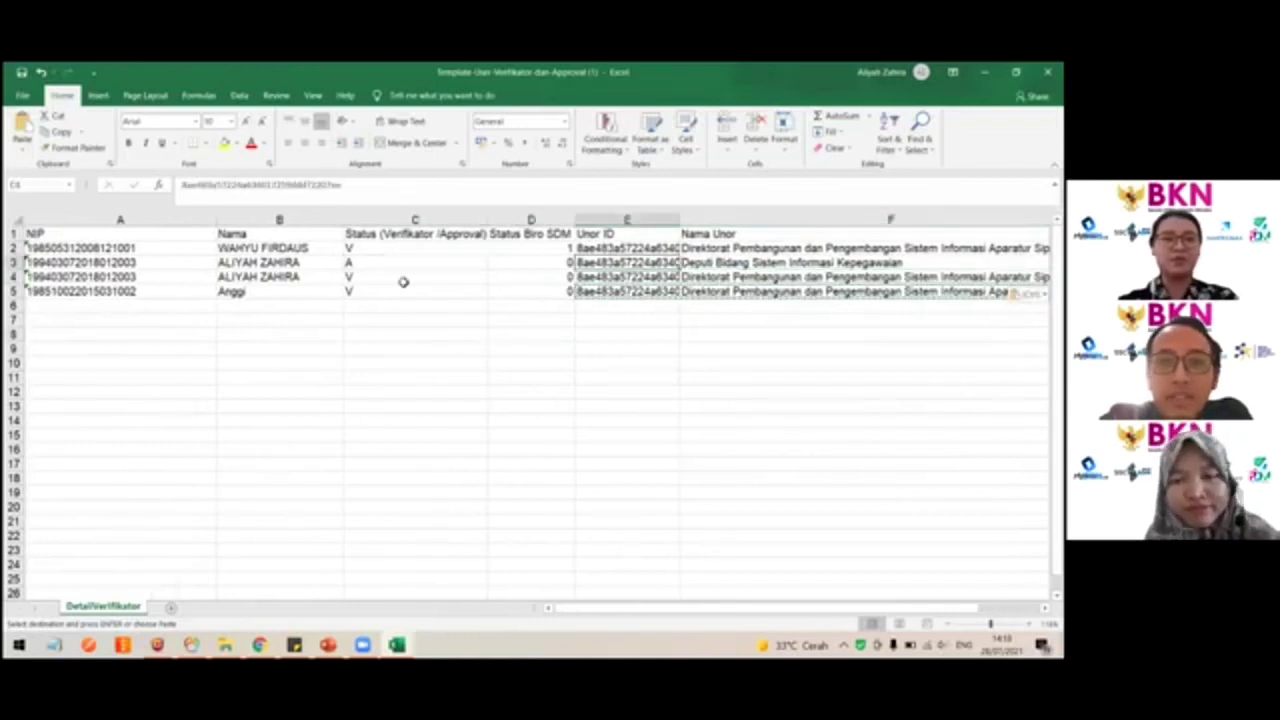
left_click(13, 262)
left_click(13, 277, "shift")
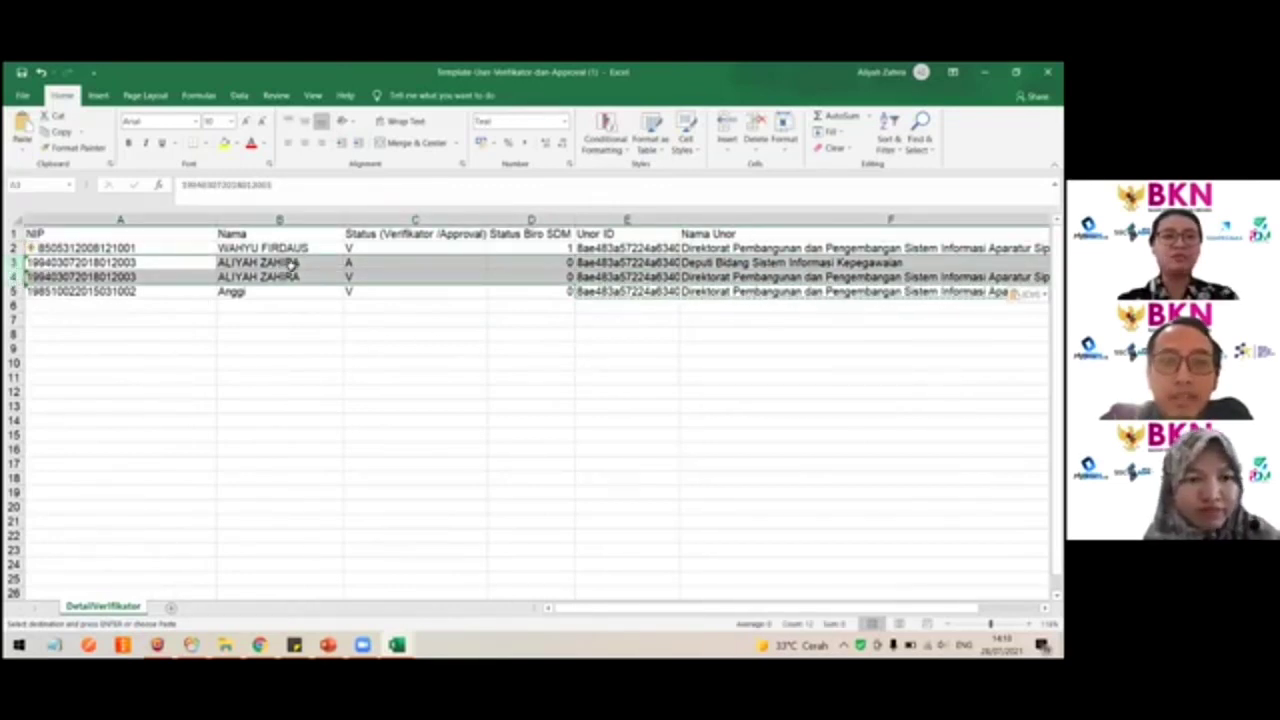
left_click(357, 262)
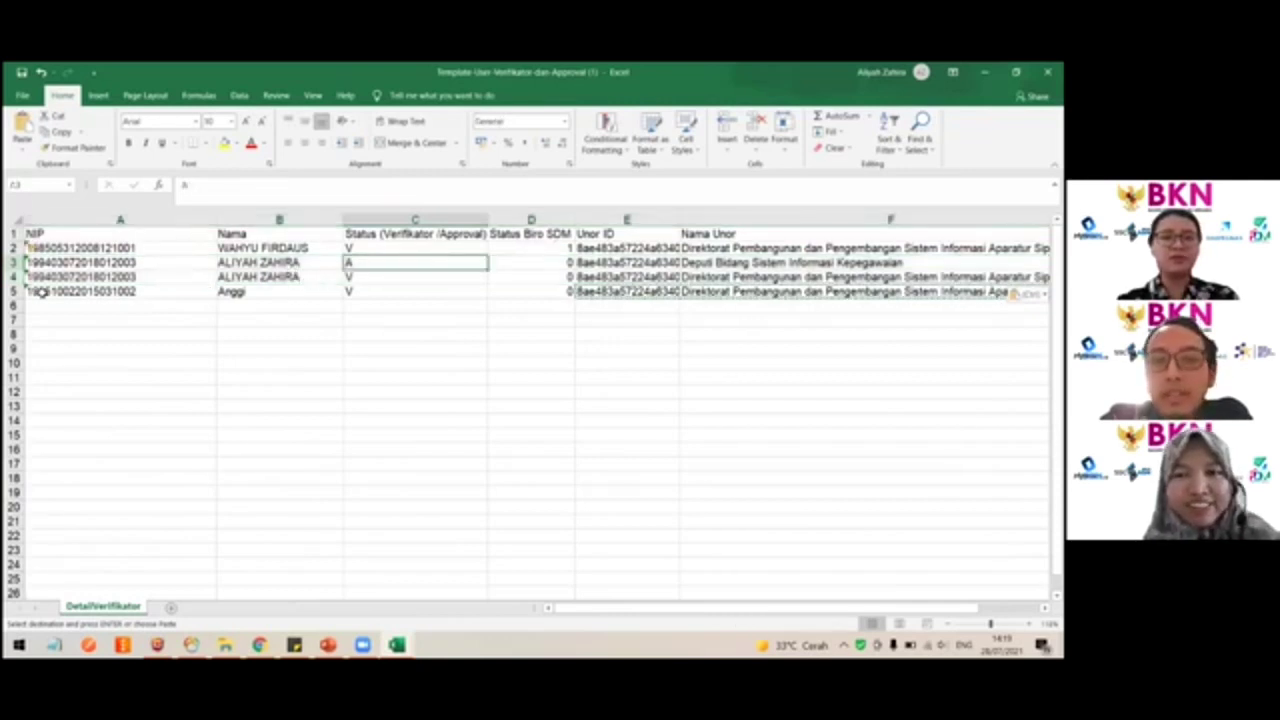
left_click(12, 291)
right_click(12, 291)
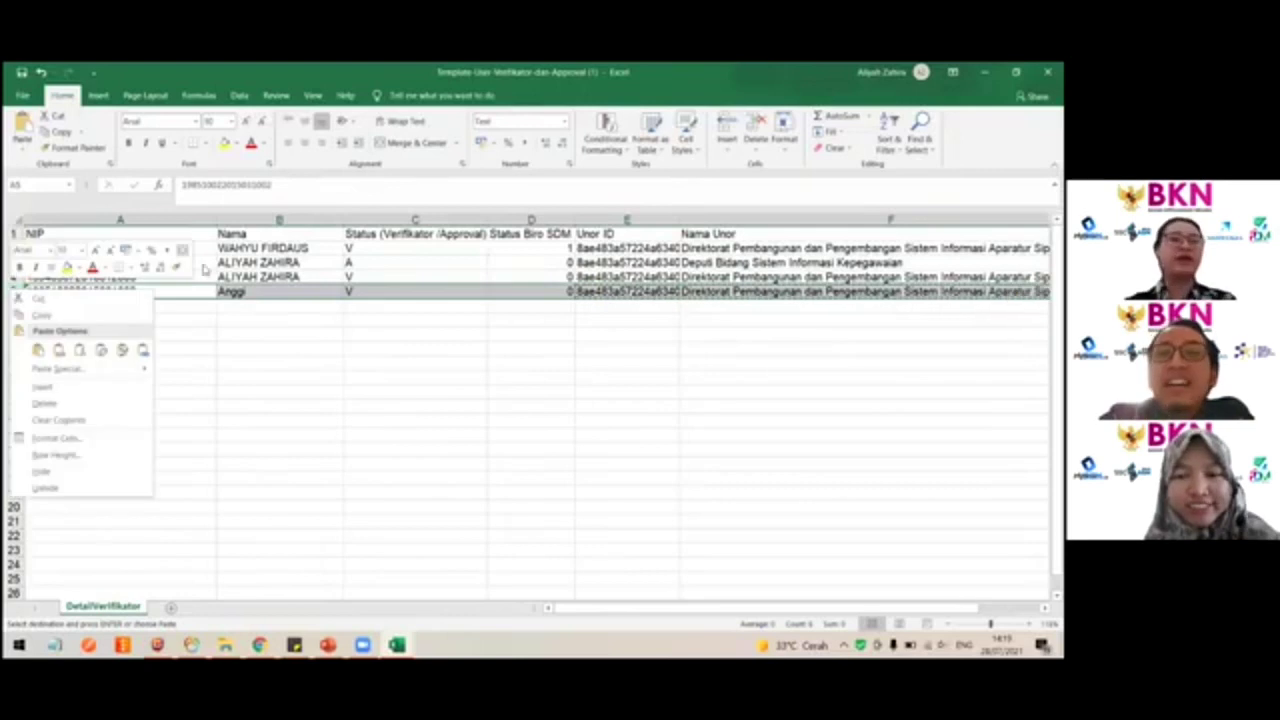
key("ctrl+v")
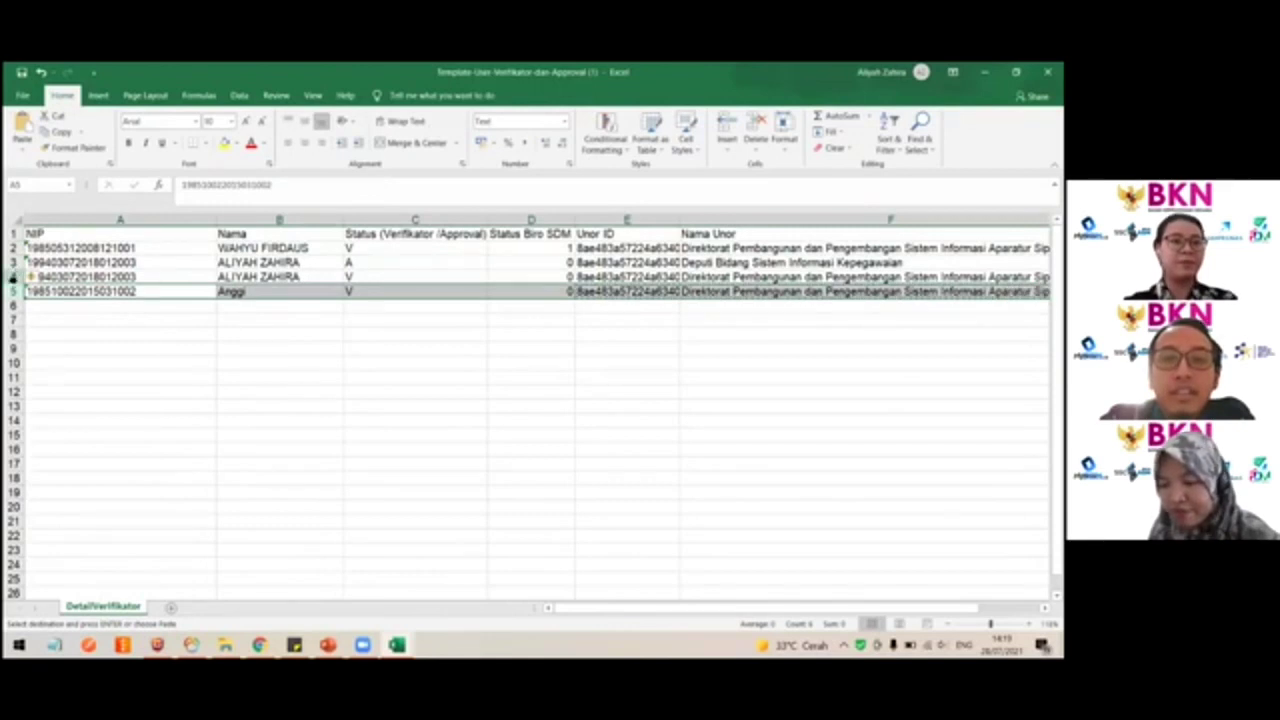
left_click(13, 276)
key("ctrl+c")
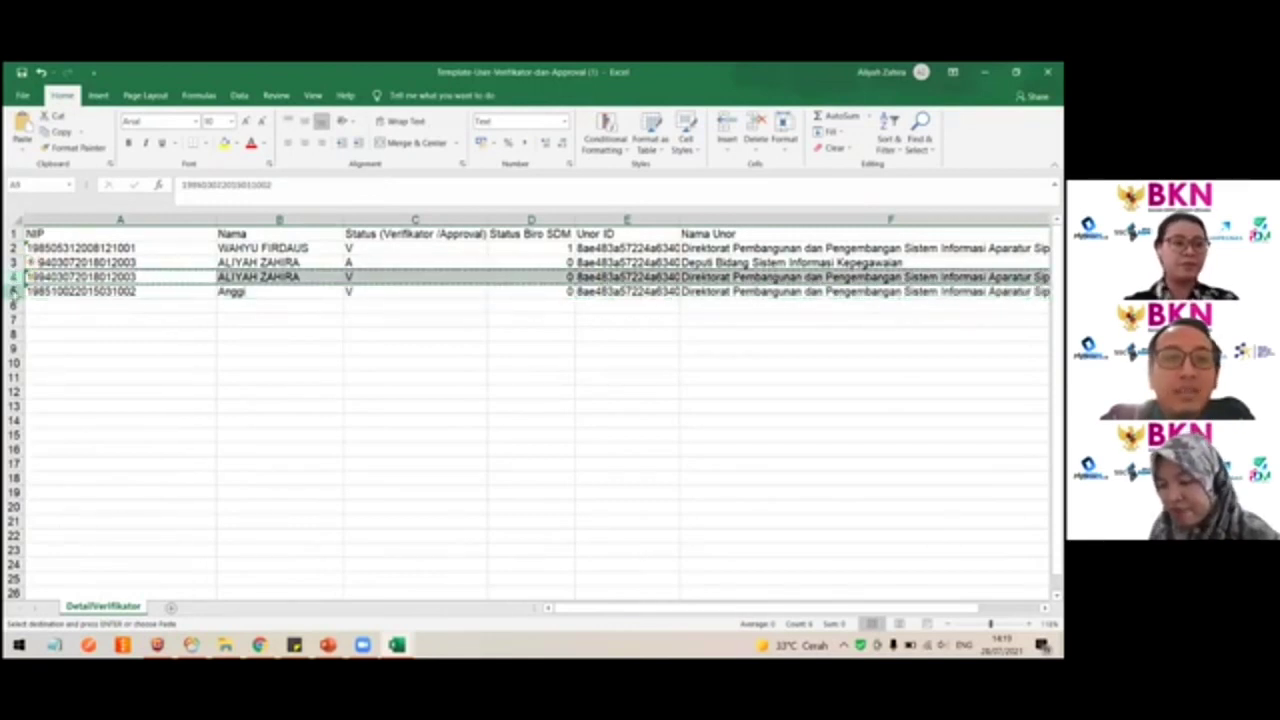
right_click(14, 291)
left_click(280, 404)
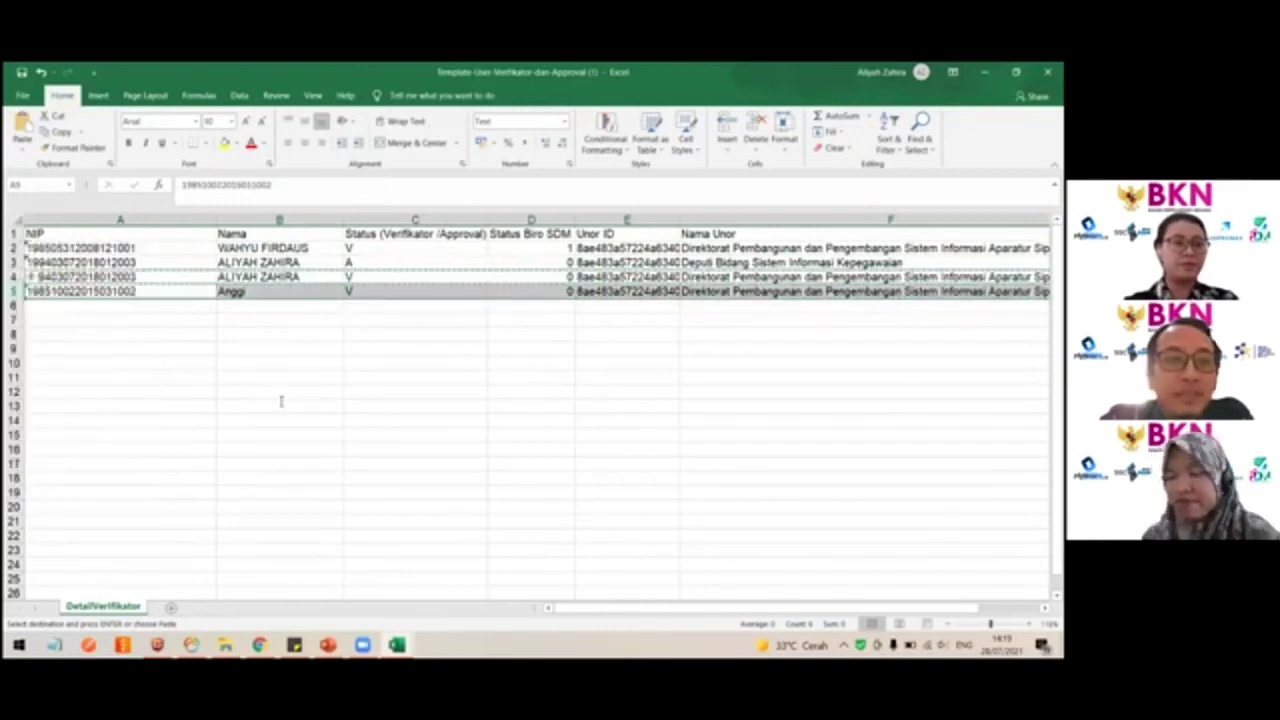
left_click(280, 405)
Step: Insert a blank row above row 5 and copy the verifier entry from row 4 into it
left_click(13, 291)
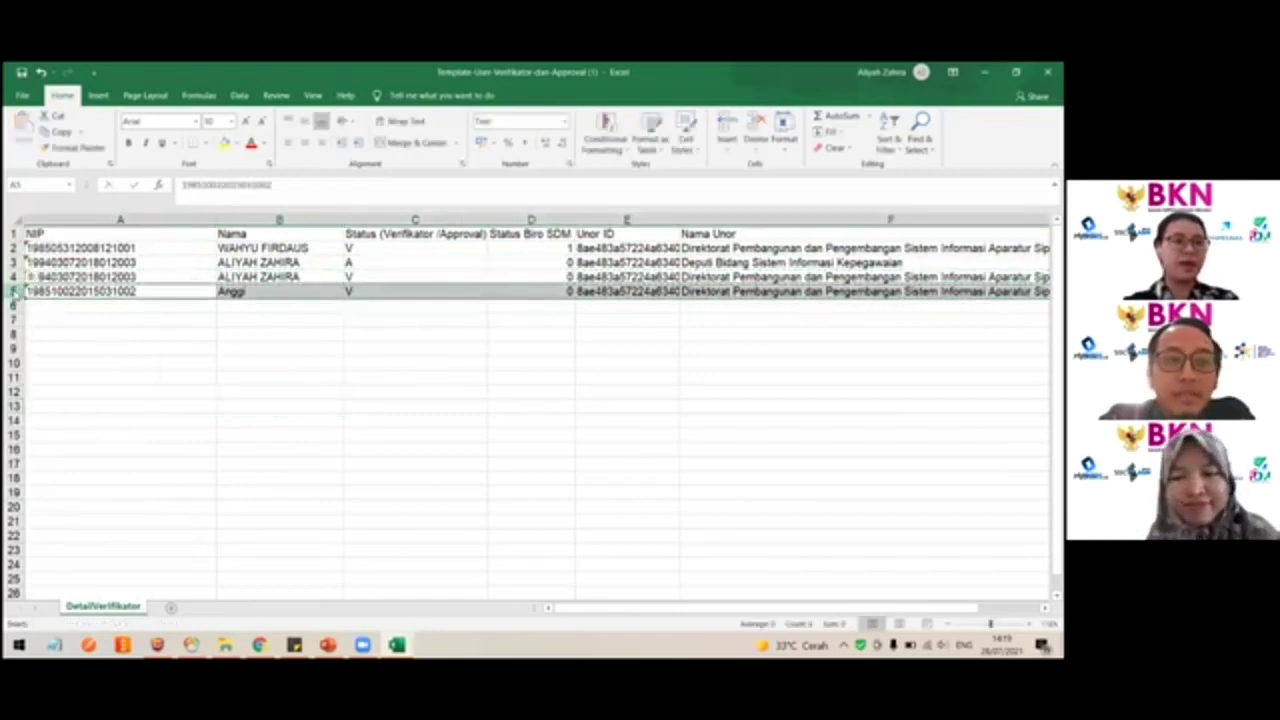
right_click(13, 291)
left_click(61, 386)
left_click(185, 371)
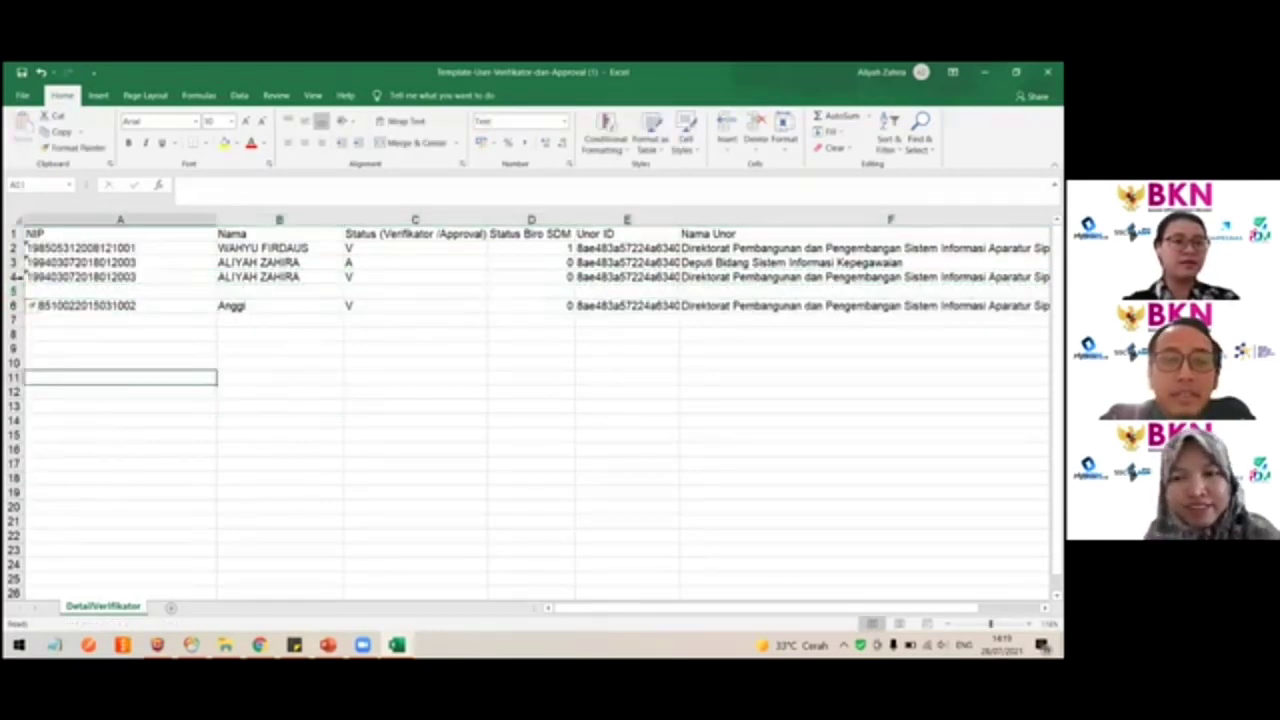
left_click(14, 277)
key("ctrl+c")
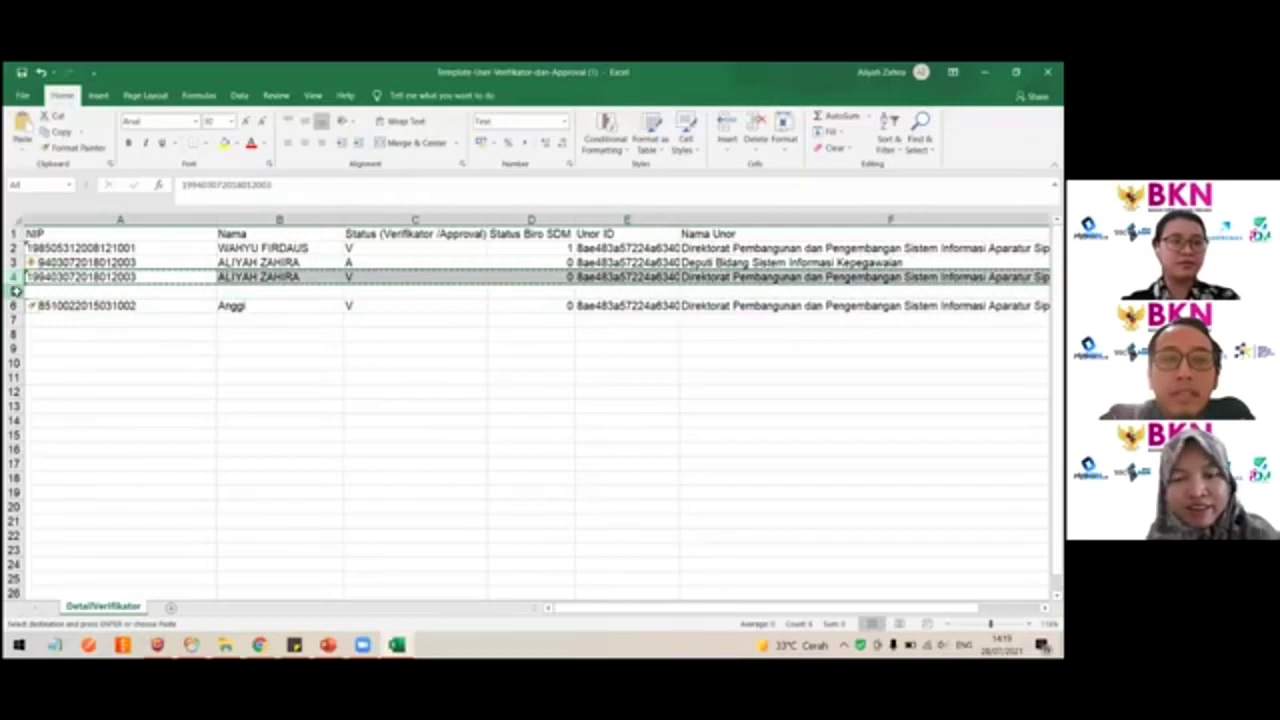
left_click(14, 291)
key("ctrl+v")
left_click(686, 376)
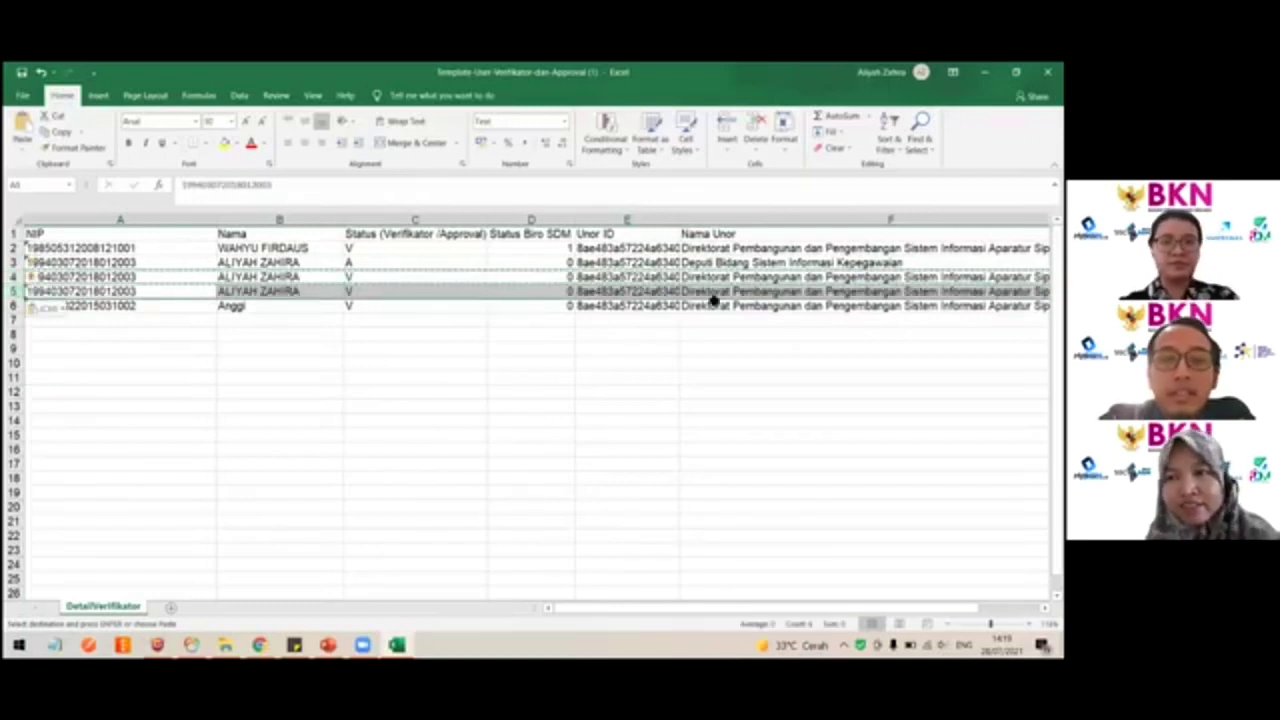
Step: Copy the Unor ID and Nama Unor for Deputi Bidang Sistem Informasi Kepegawaian from row 3 into E4:F4
left_click_drag(660, 262, 700, 262)
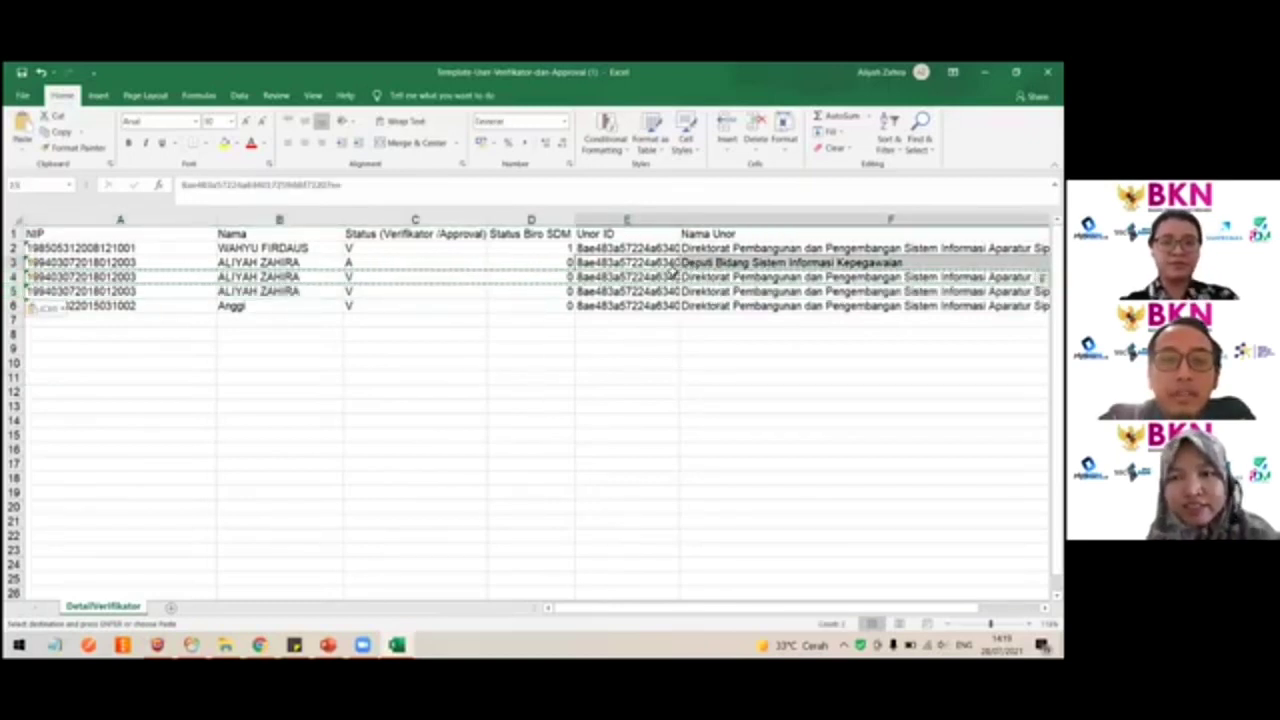
key("ctrl+c")
left_click(667, 277)
key("ctrl+v")
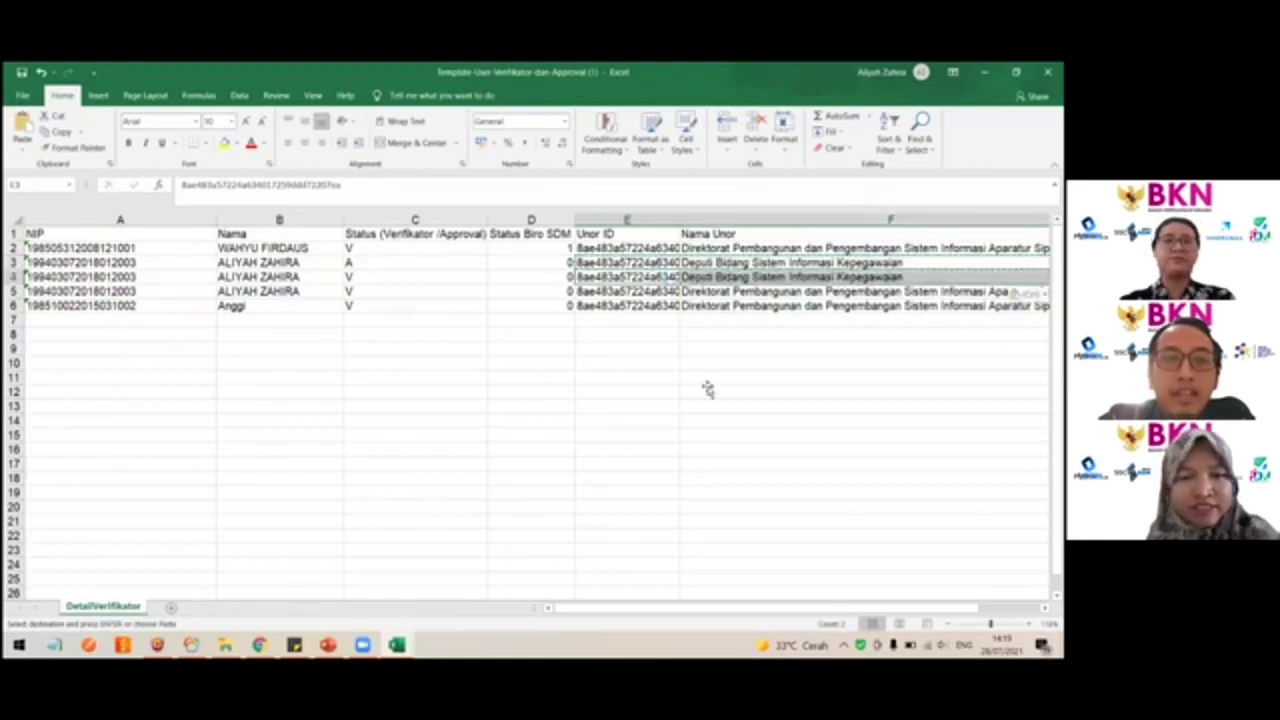
left_click(706, 389)
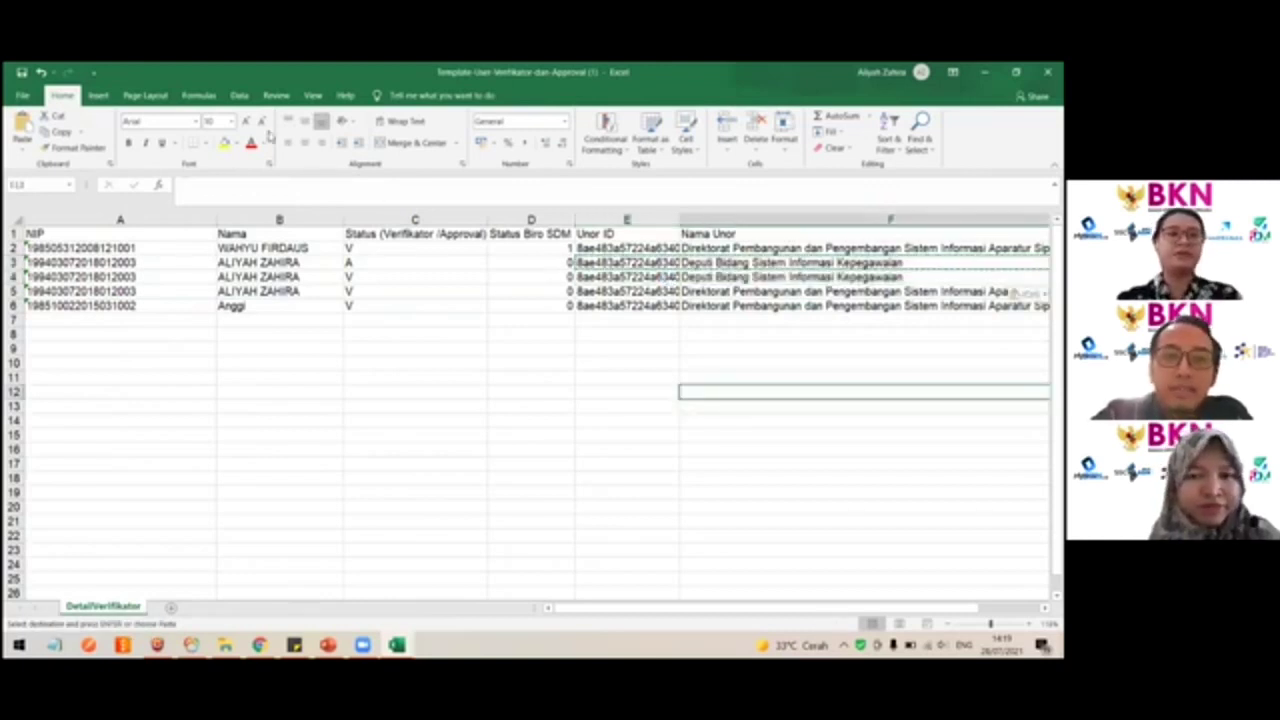
left_click(268, 137)
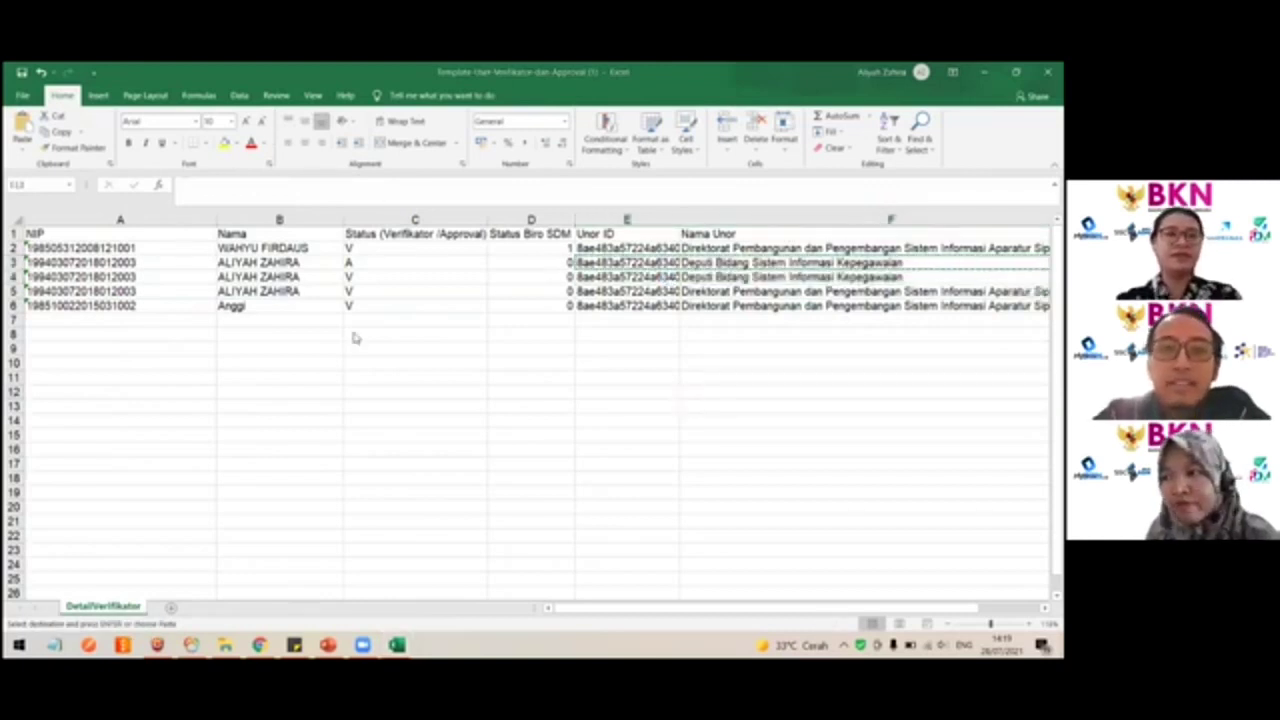
left_click(381, 262)
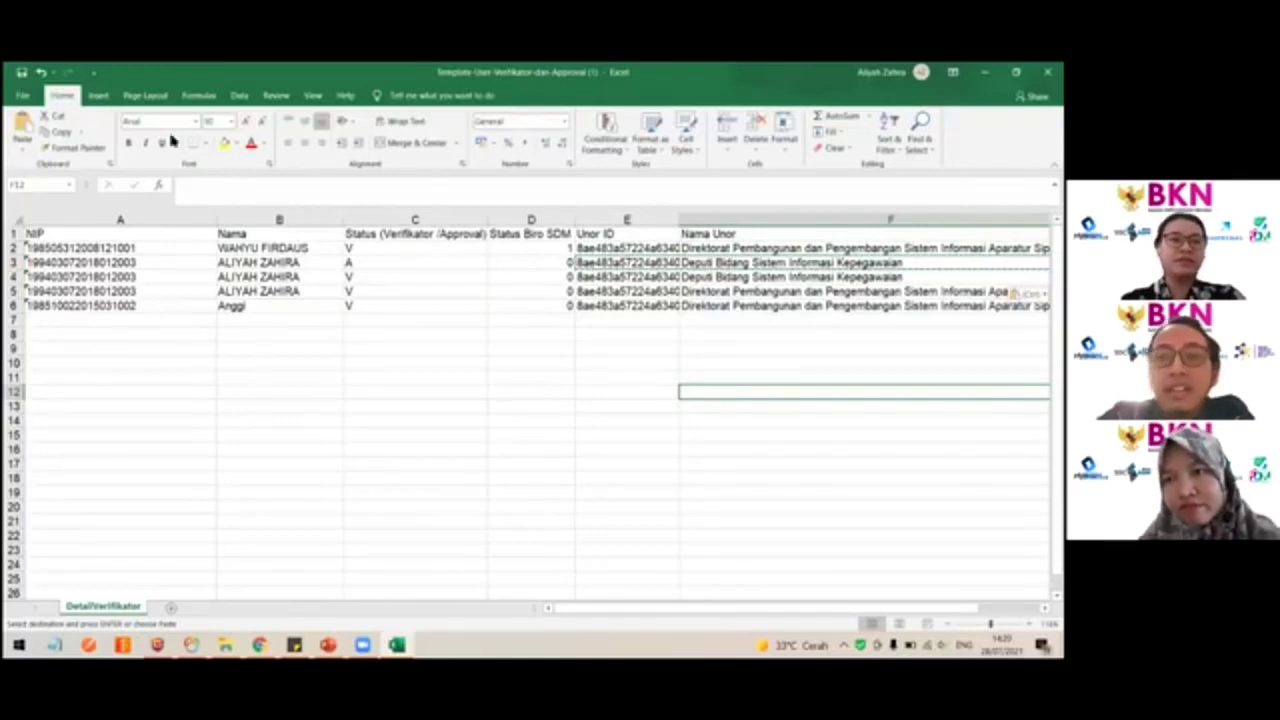
key("alt+Tab")
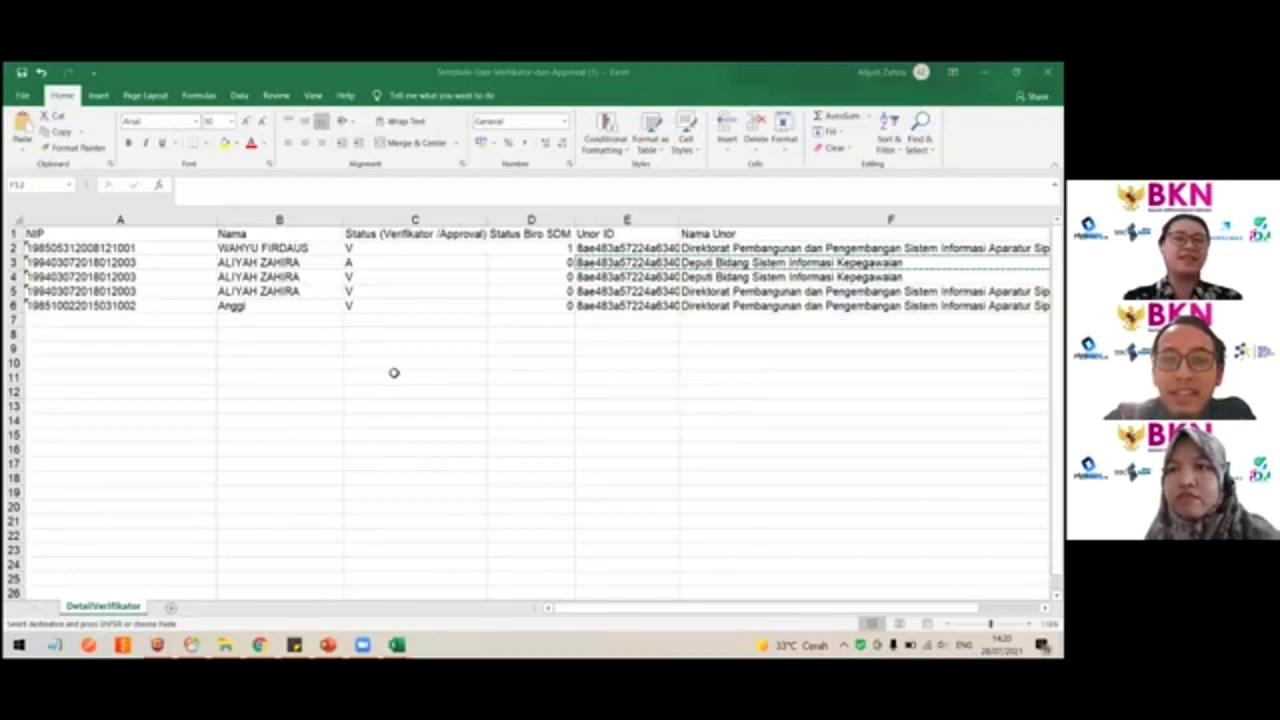
left_click(267, 392)
left_click(174, 391)
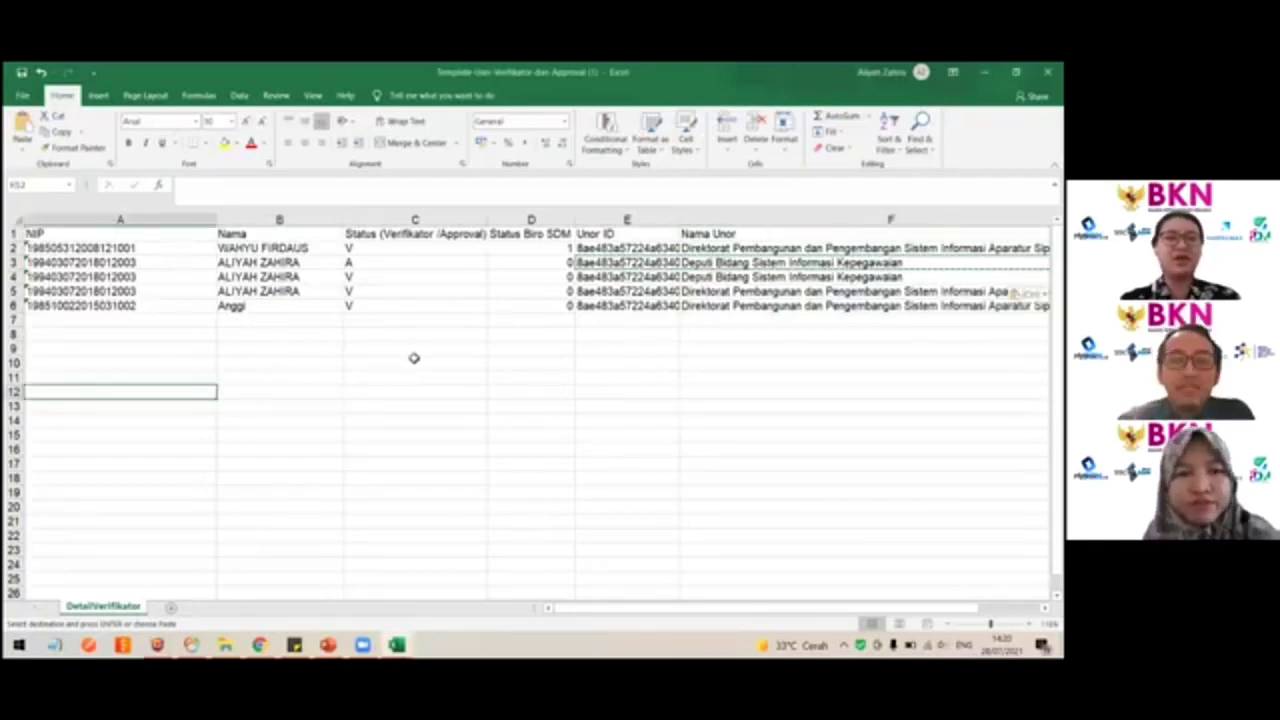
left_click(414, 357)
left_click(687, 387)
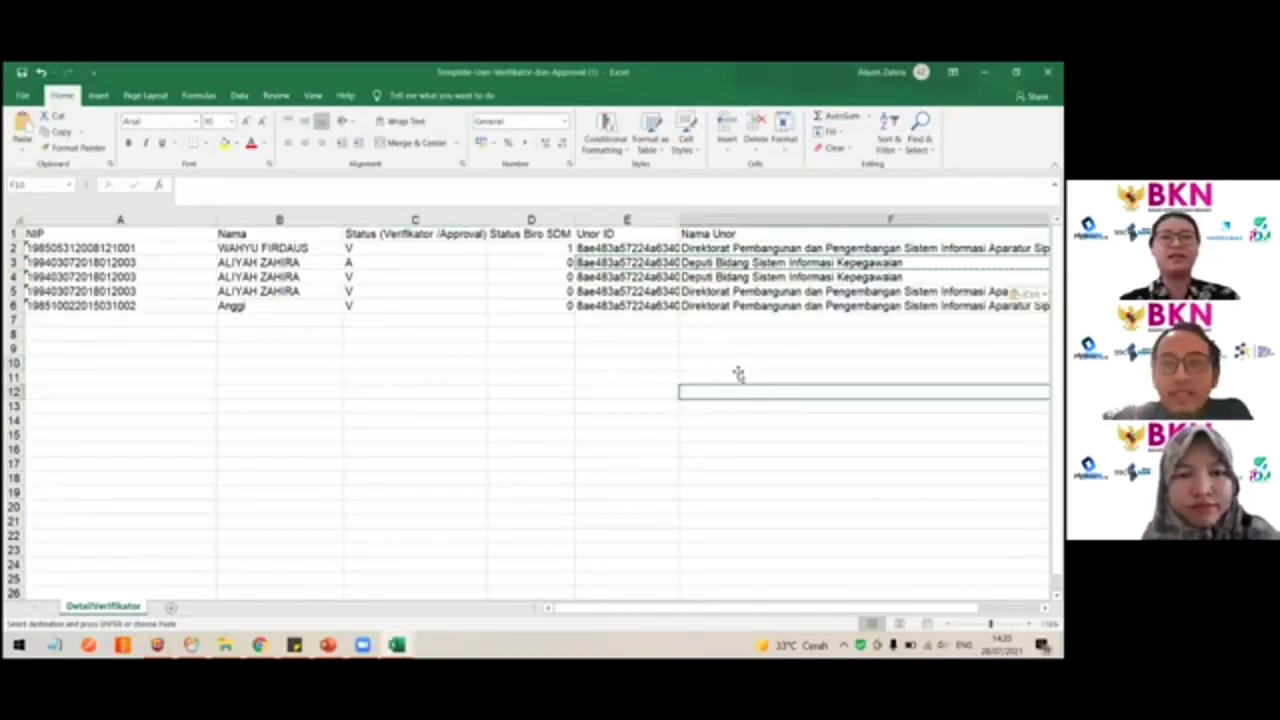
Step: Switch to the SI-ASN Instansi Role User page in Chrome, look over the user list, and return to the Excel DetailVerifikator sheet
key("alt+Tab")
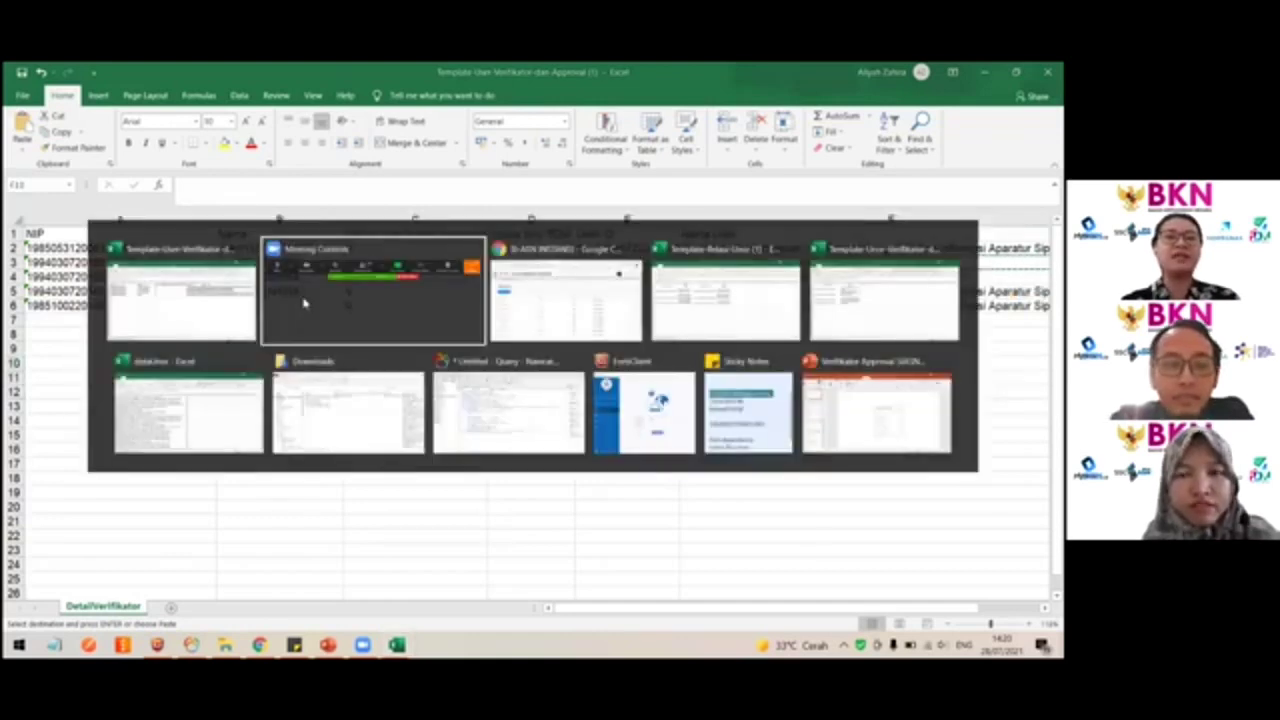
key("shift+Tab")
key("Tab")
key("Tab")
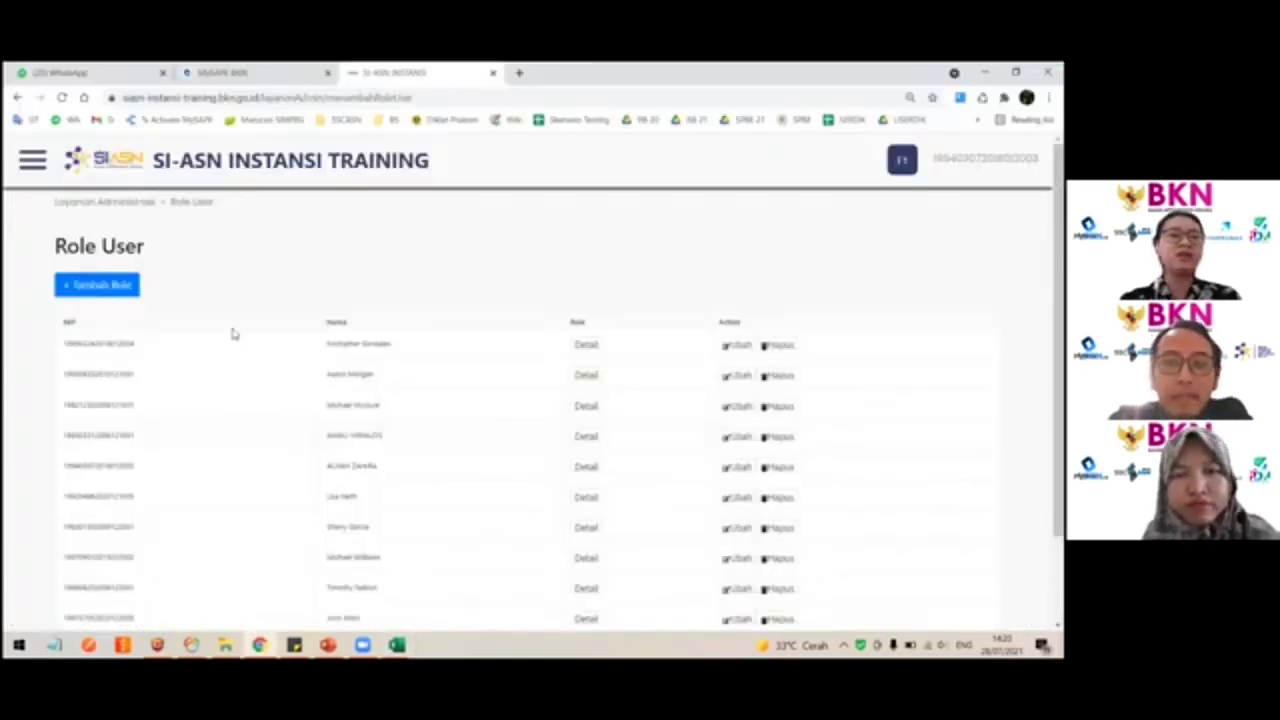
scroll(218, 308, "down", 2)
key("alt+Tab")
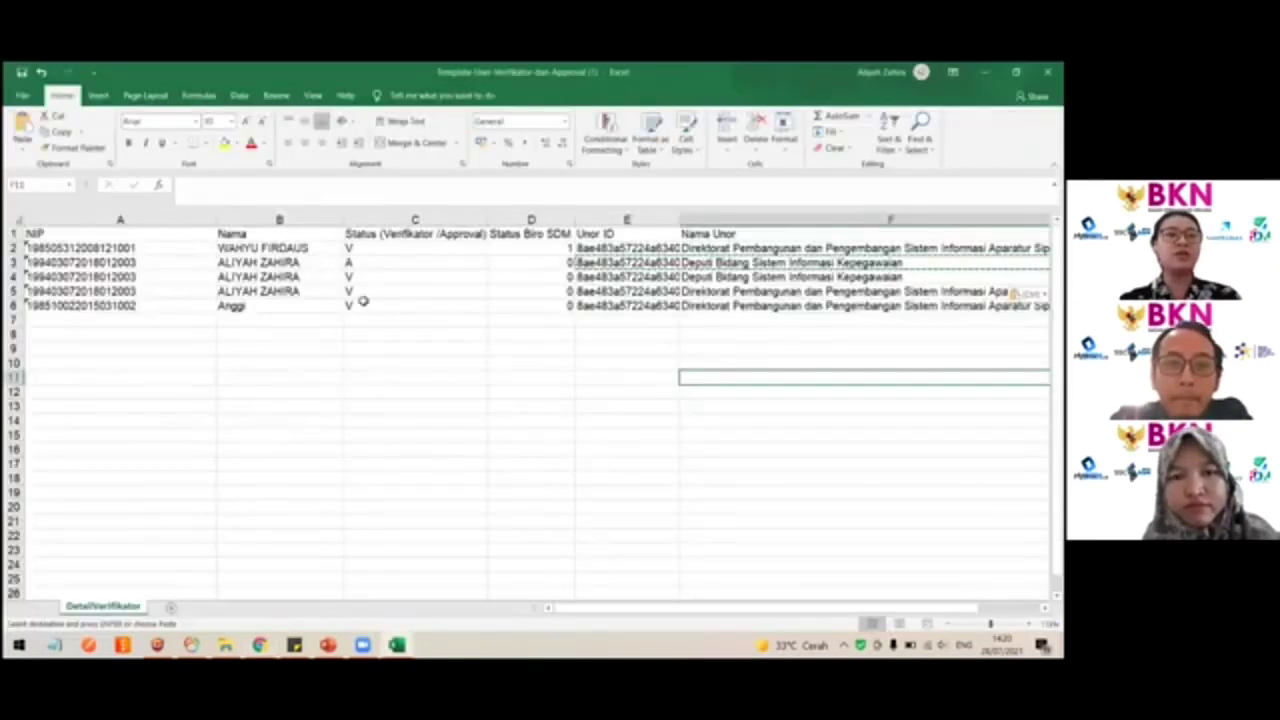
left_click(499, 323)
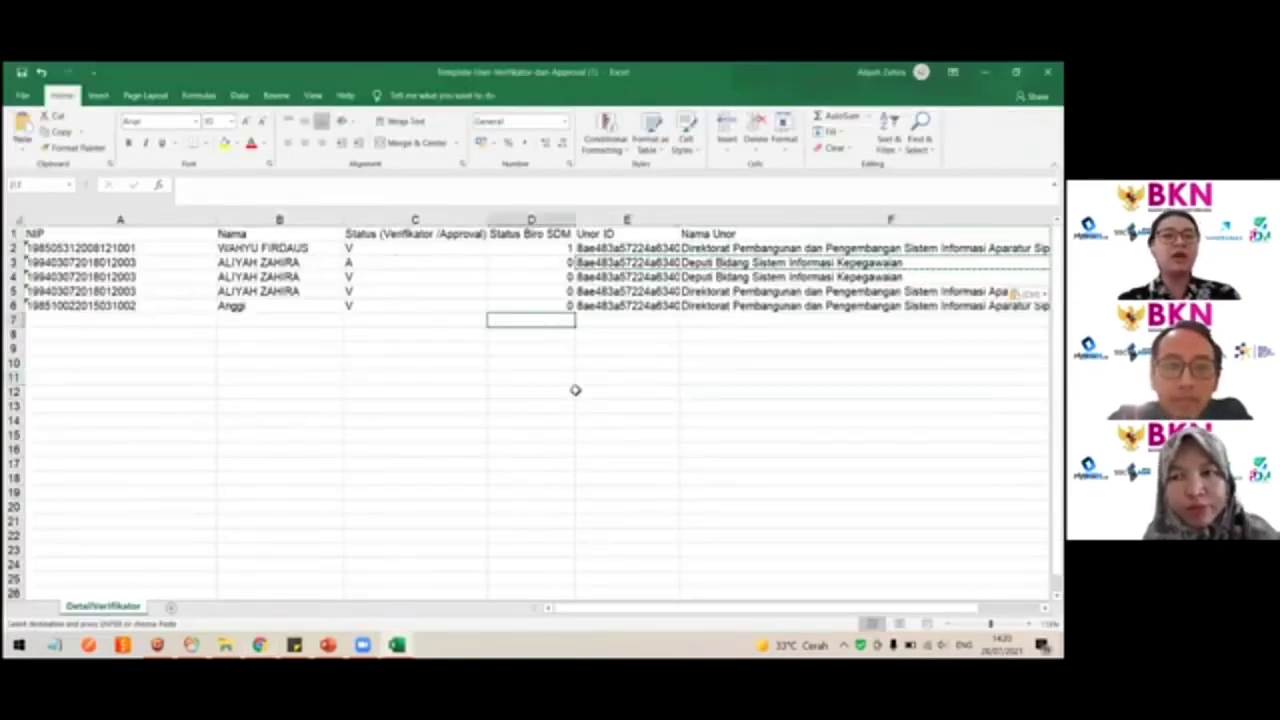
Step: Switch to SI-ASN Instansi in Chrome, open Menentukan Verifikator dan Approval under Layanan Administrasi, and advance to the Unggah XLS Unit Verifikasi dan Unor stage
left_click(582, 380)
key("alt+Tab")
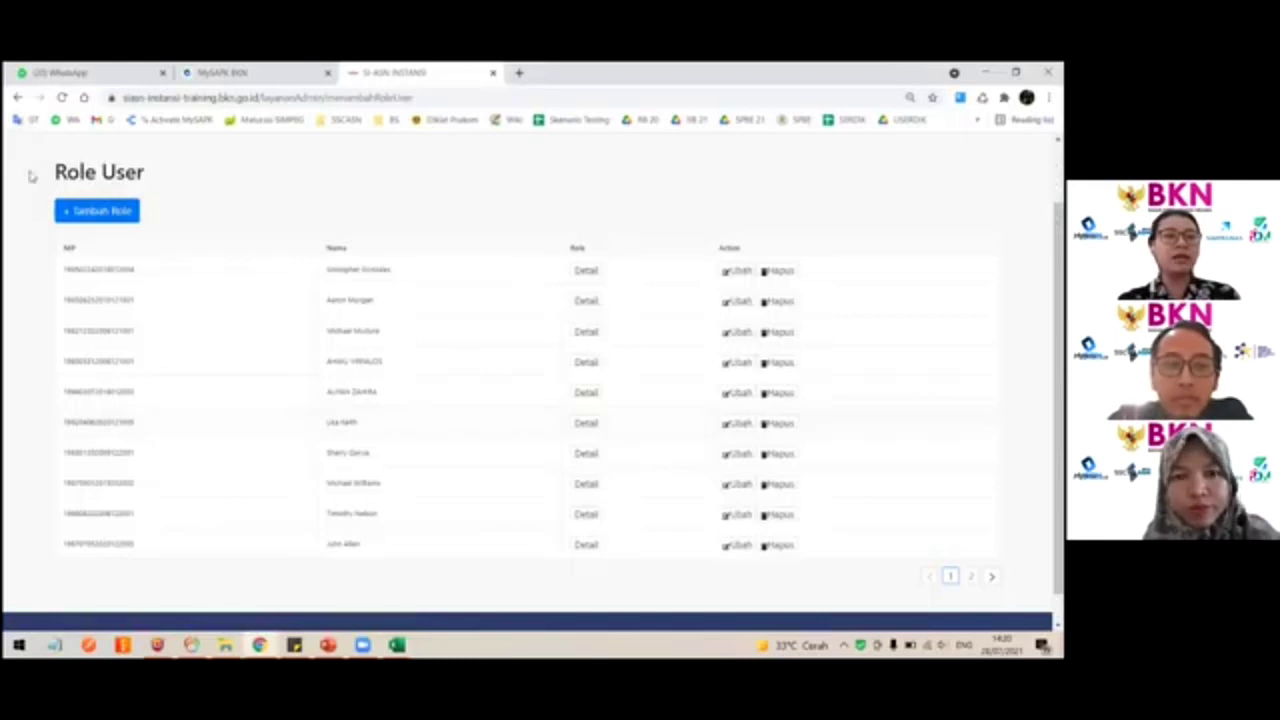
scroll(30, 172, "up", 2)
left_click(32, 160)
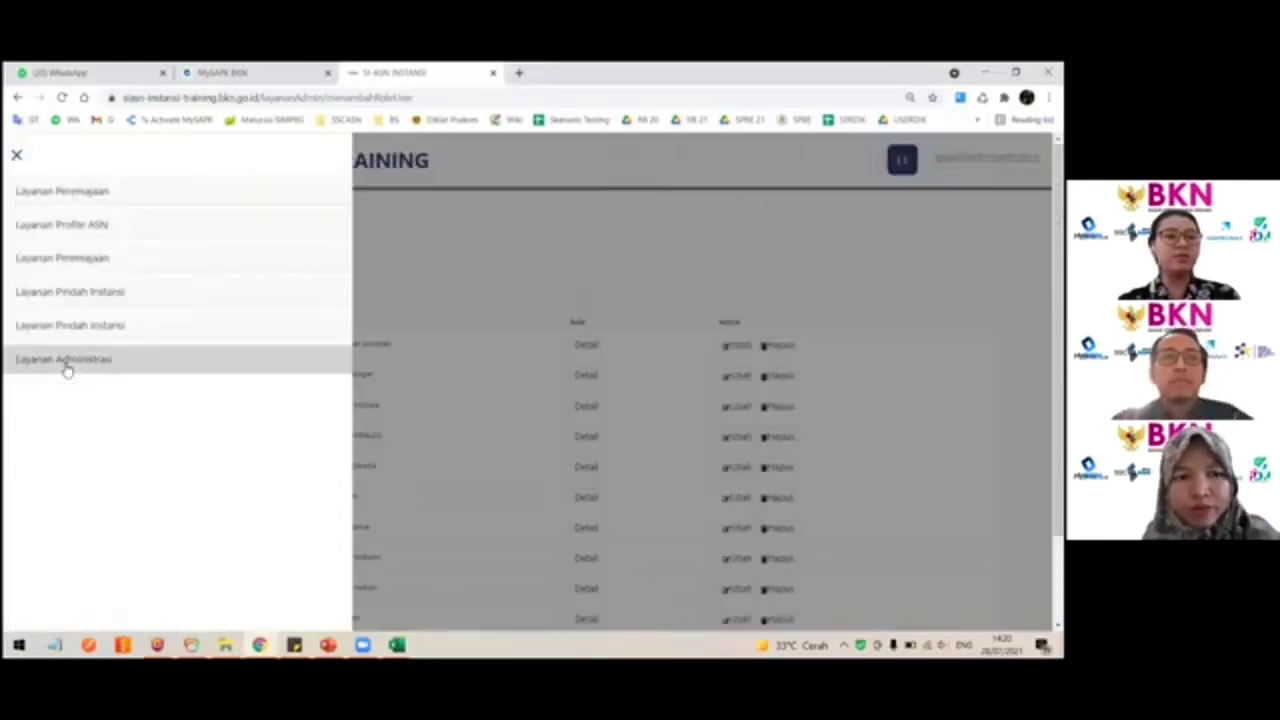
left_click(63, 360)
left_click(63, 476)
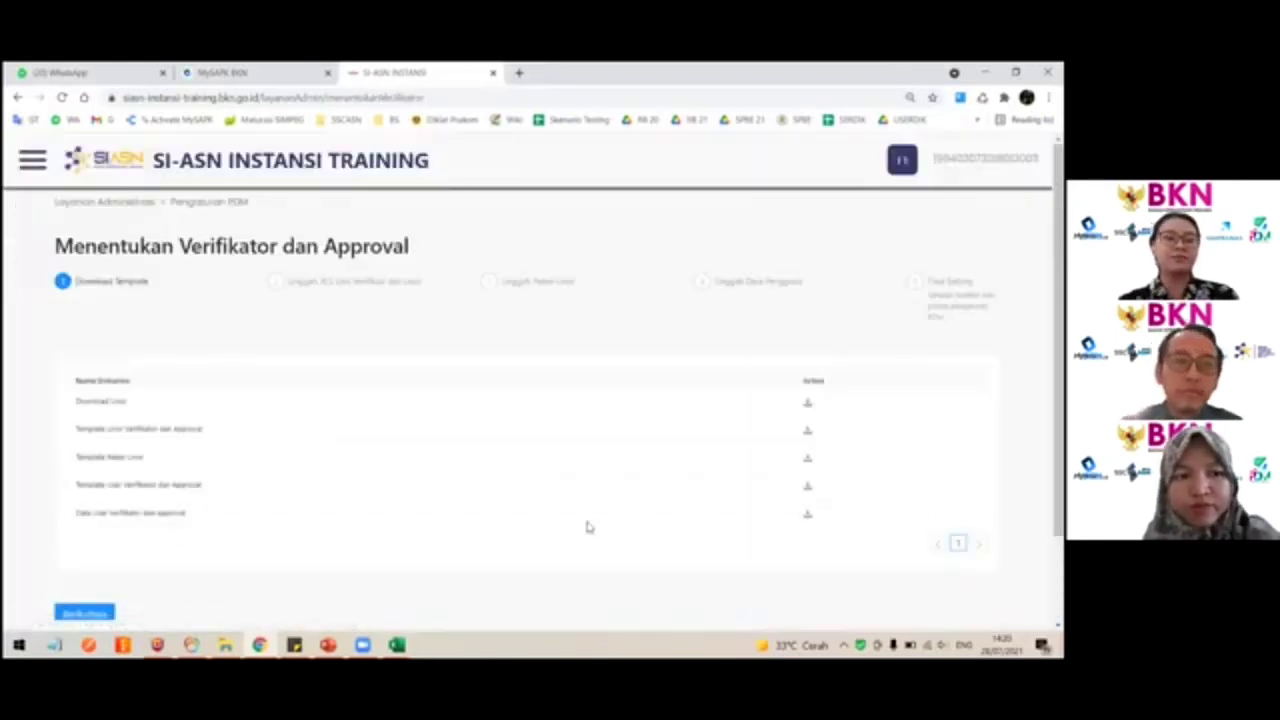
scroll(191, 538, "down", 1)
left_click(90, 541)
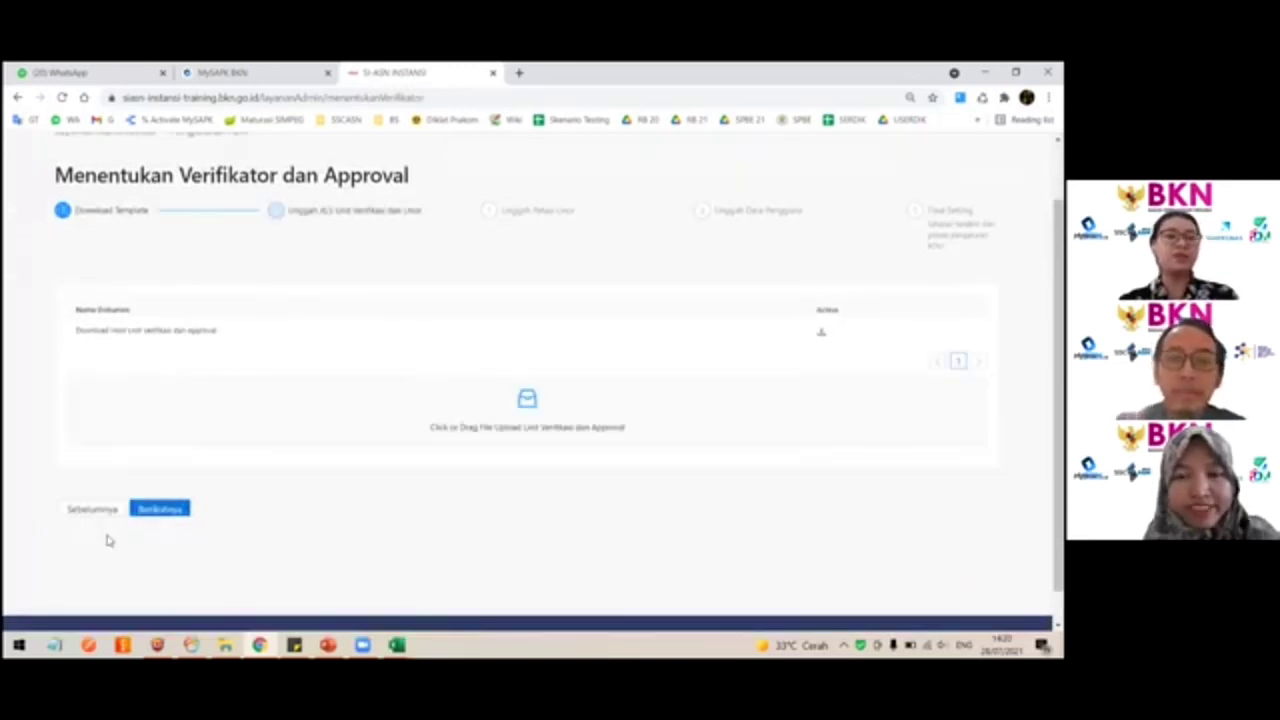
scroll(250, 499, "up", 1)
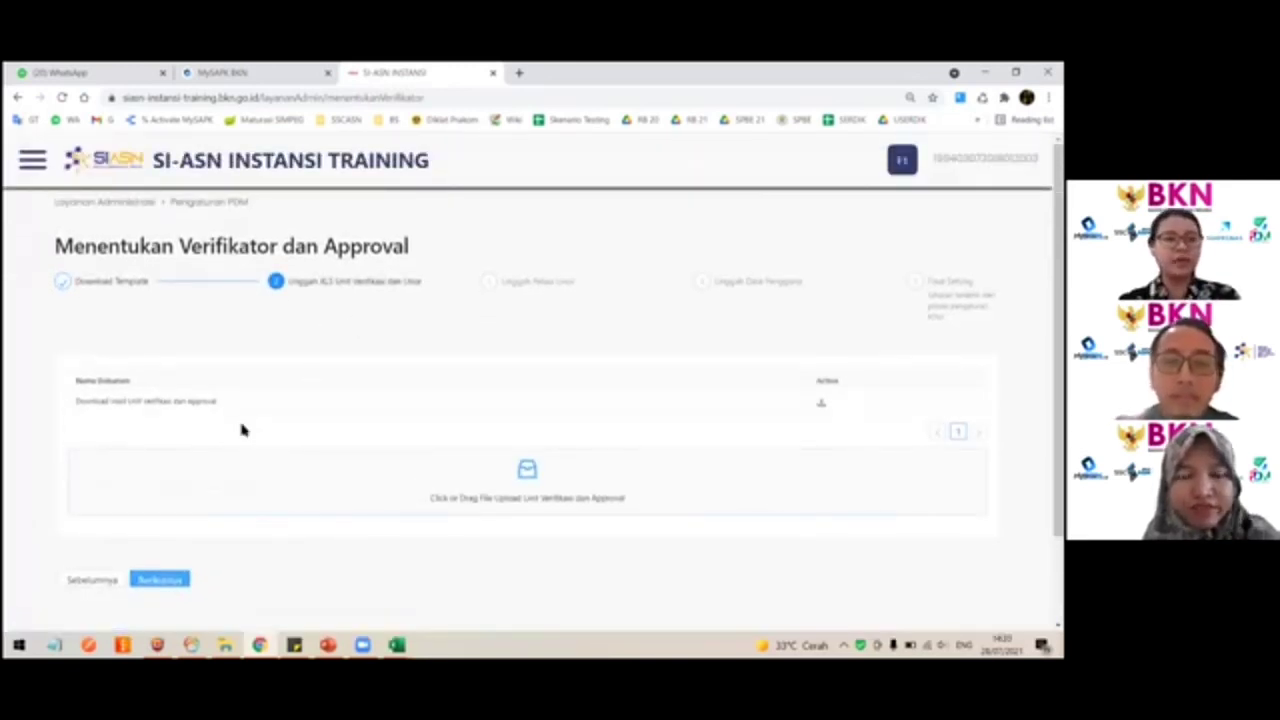
Step: Switch to the Template-Unor-Verifikator-dan-Approval workbook, review the V and A statuses on its Unor sheet, and return to Chrome
key("alt+Tab")
key("alt+Tab")
key("alt+Tab")
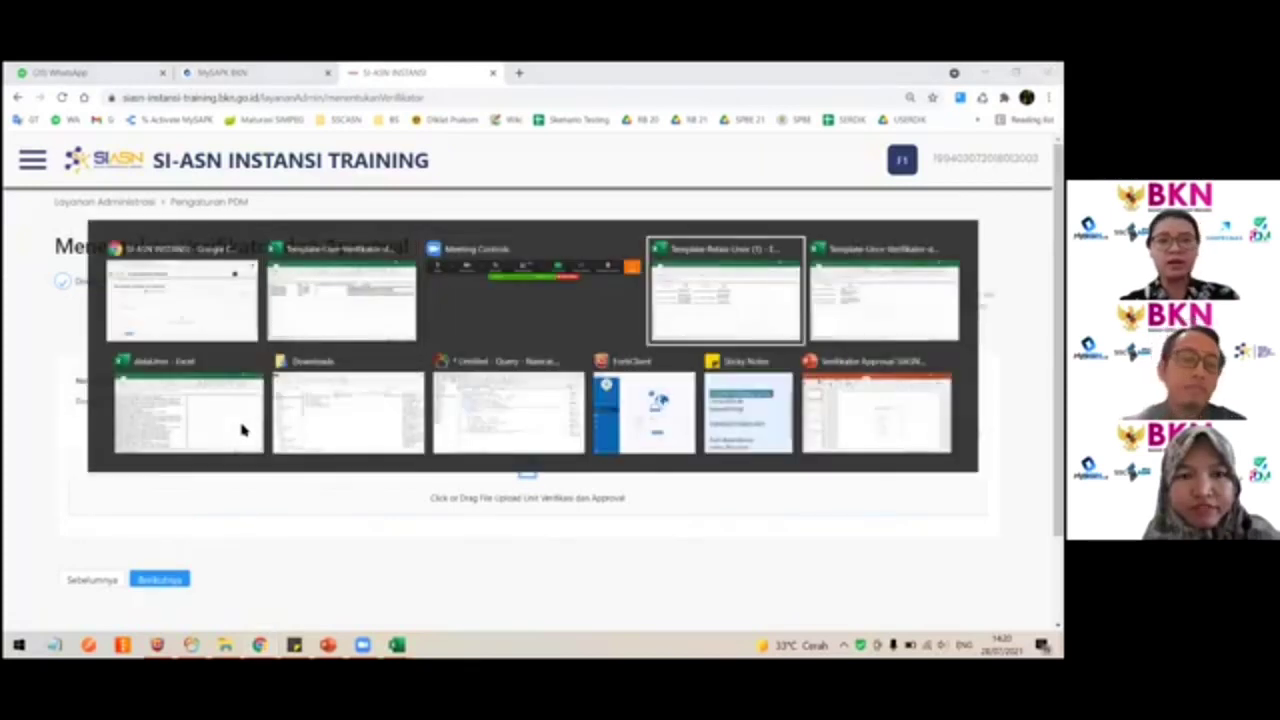
key("alt+Tab")
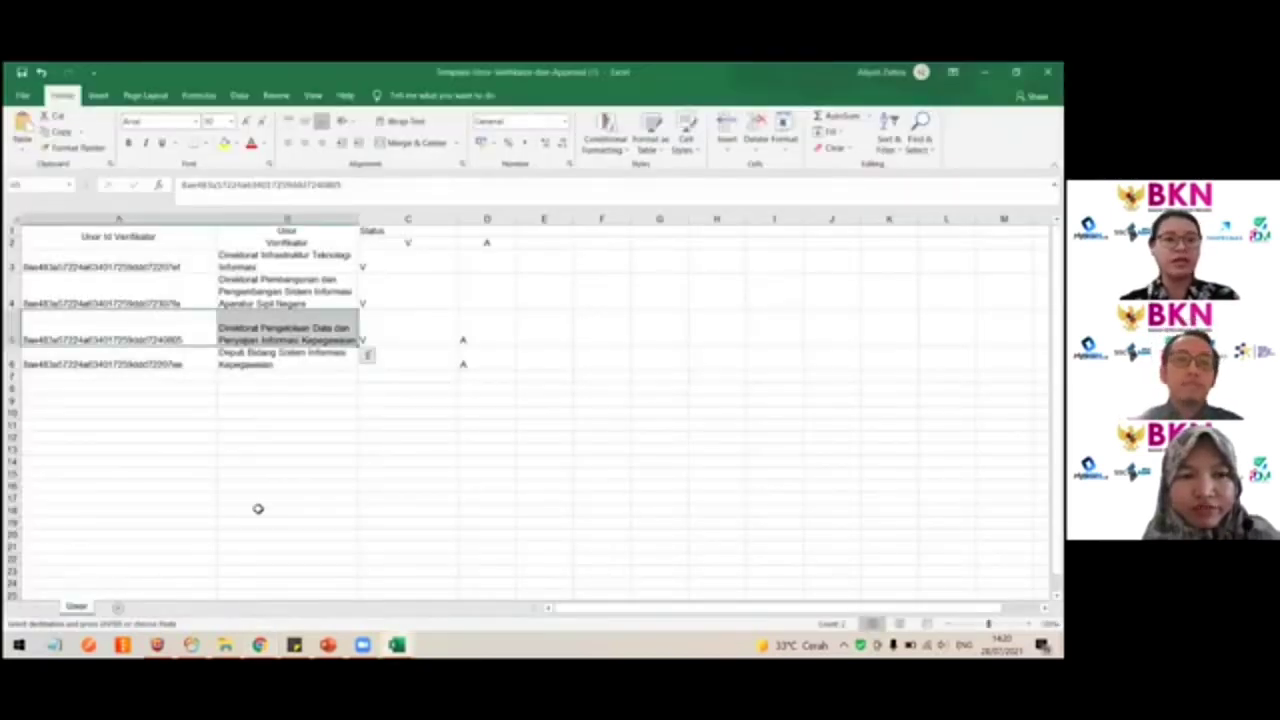
left_click(257, 508)
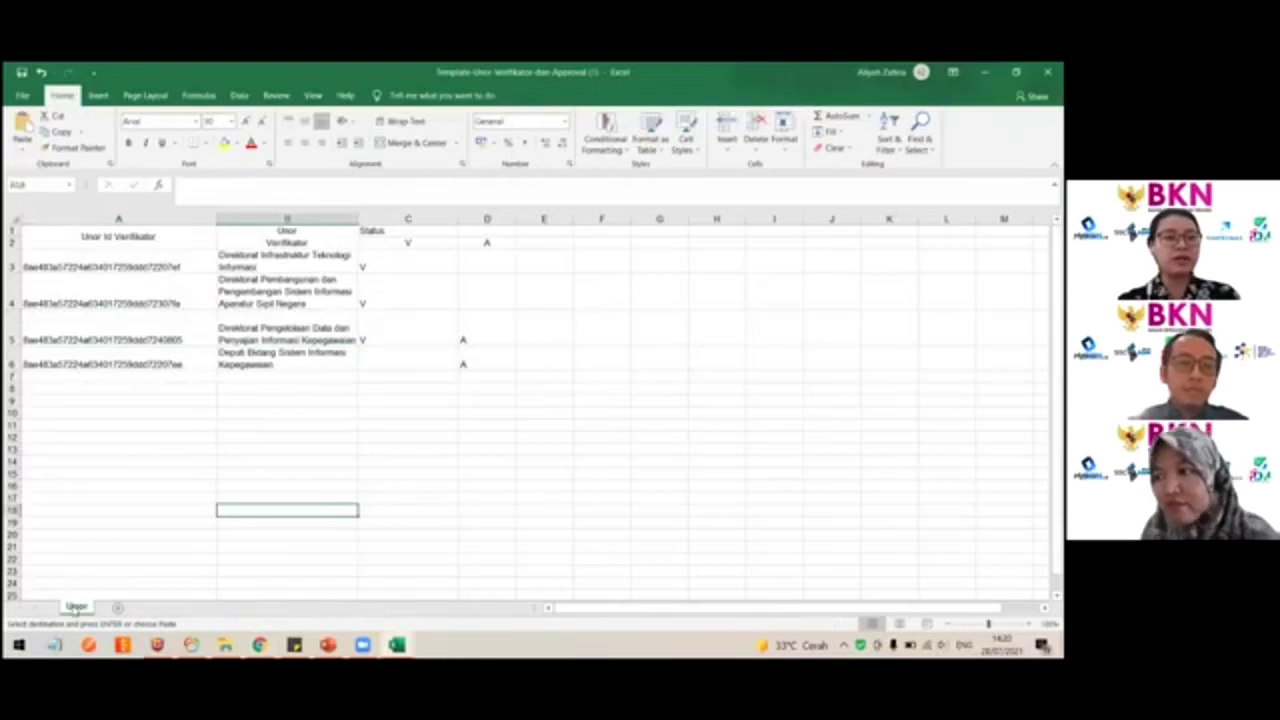
left_click(241, 461)
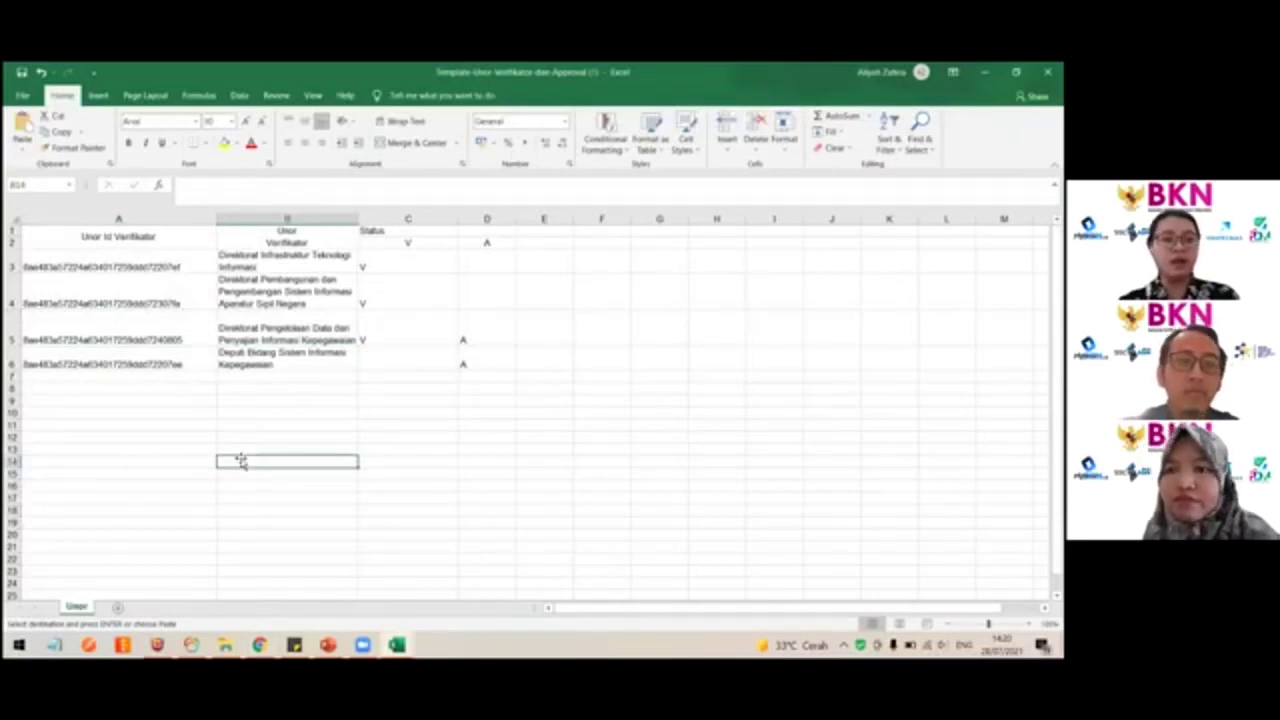
key("alt+Tab")
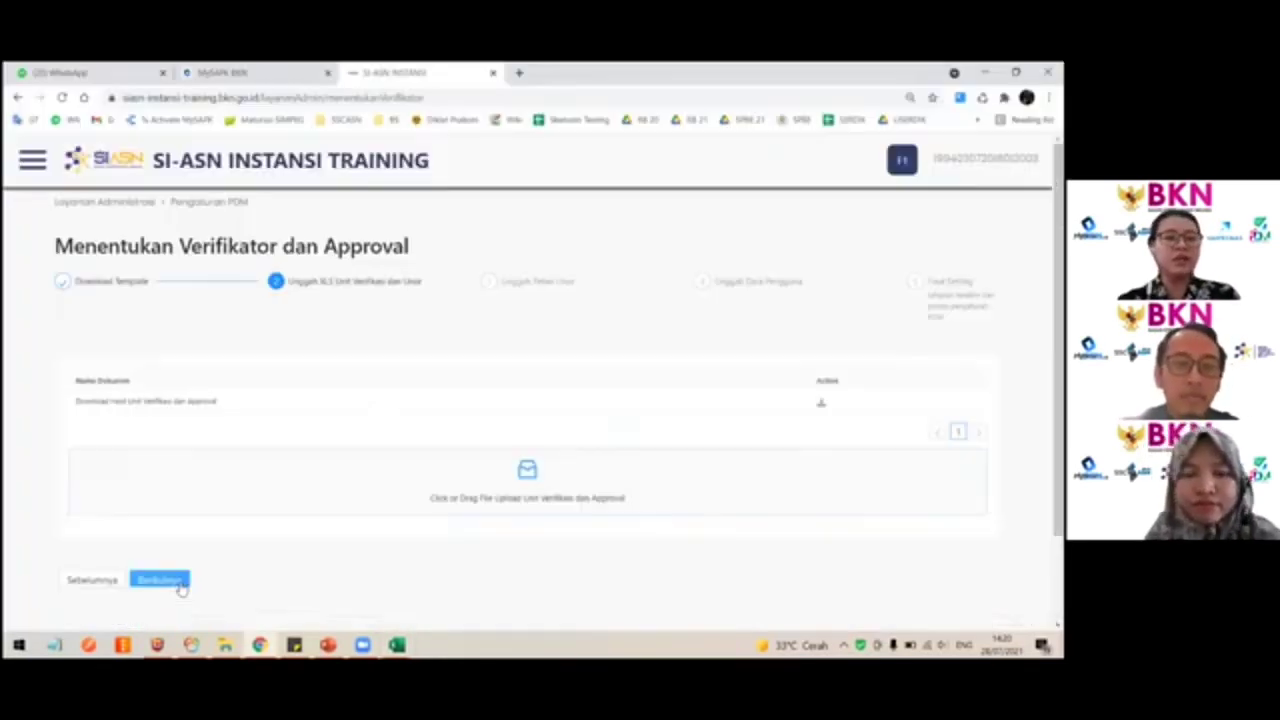
Step: Advance to Unggah Relasi Unor, check the Relasi sheet in the Template-Relasi-Unor workbook, and continue in Chrome to the Unggah Data Pengguna stage
left_click(181, 588)
key("alt+Tab")
key("alt+Tab")
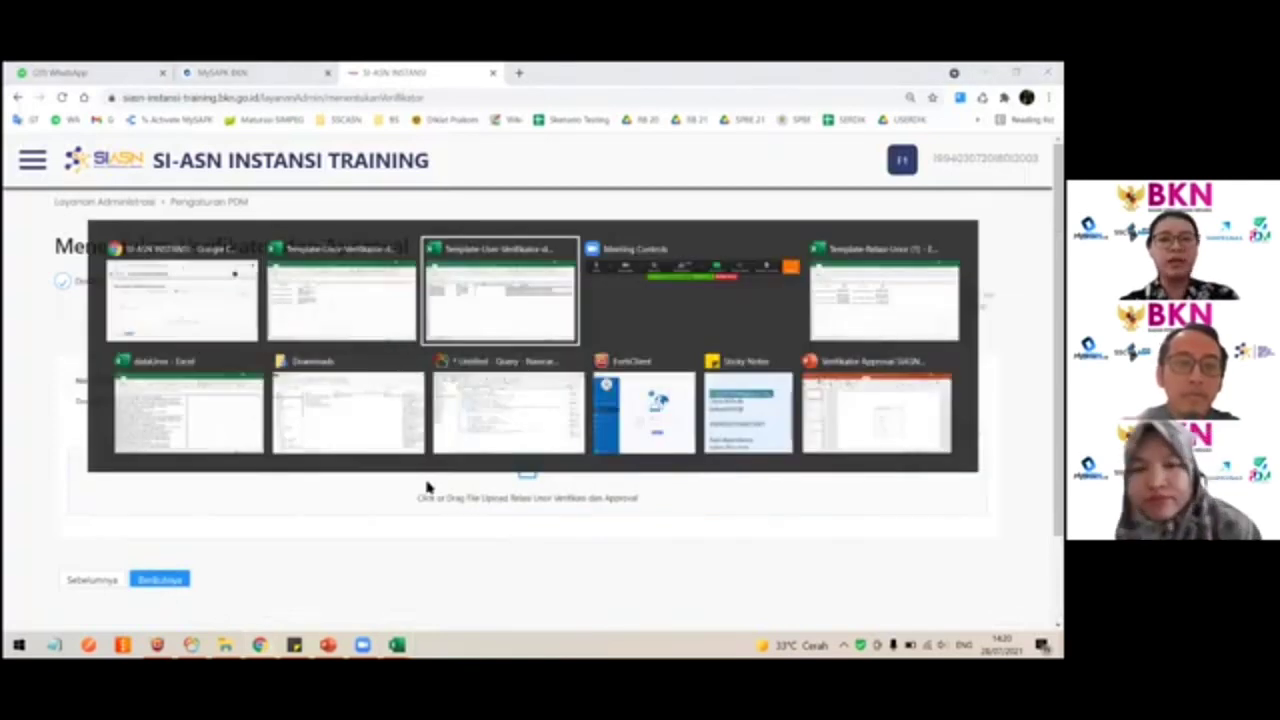
key("alt+Tab")
key("alt+Tab")
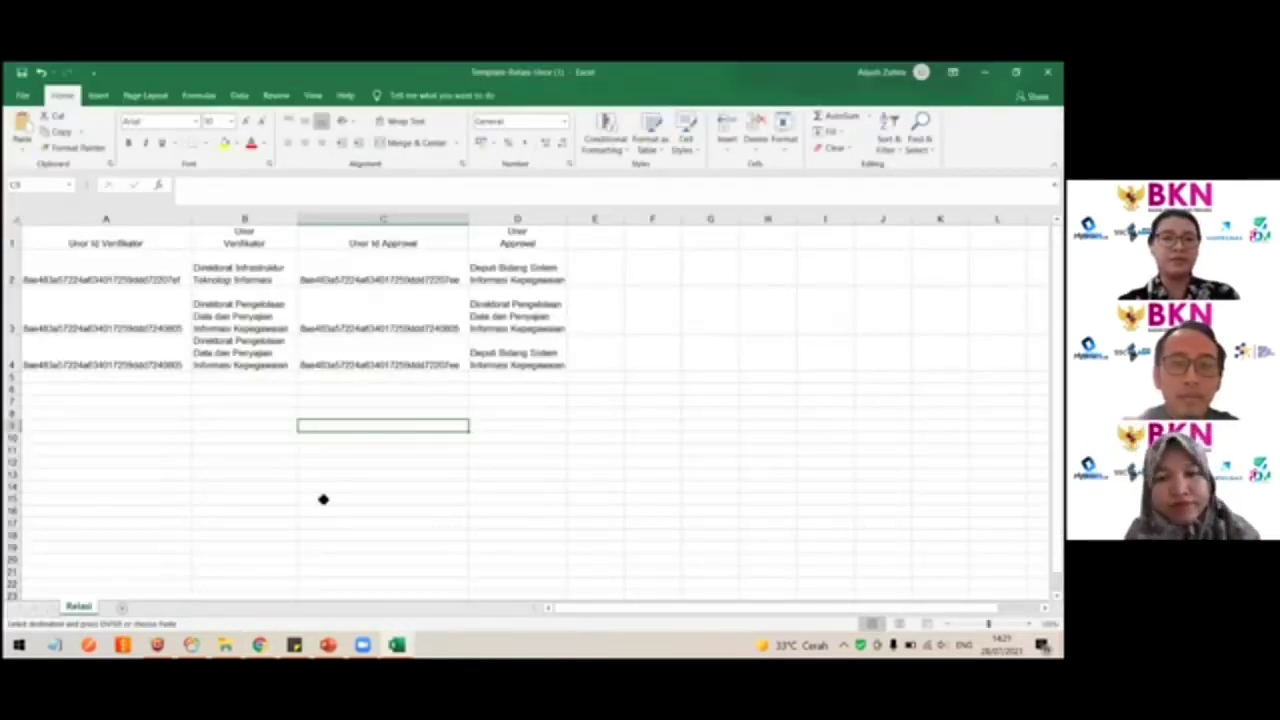
key("alt+Tab")
key("alt+Tab")
key("alt+shift+Tab")
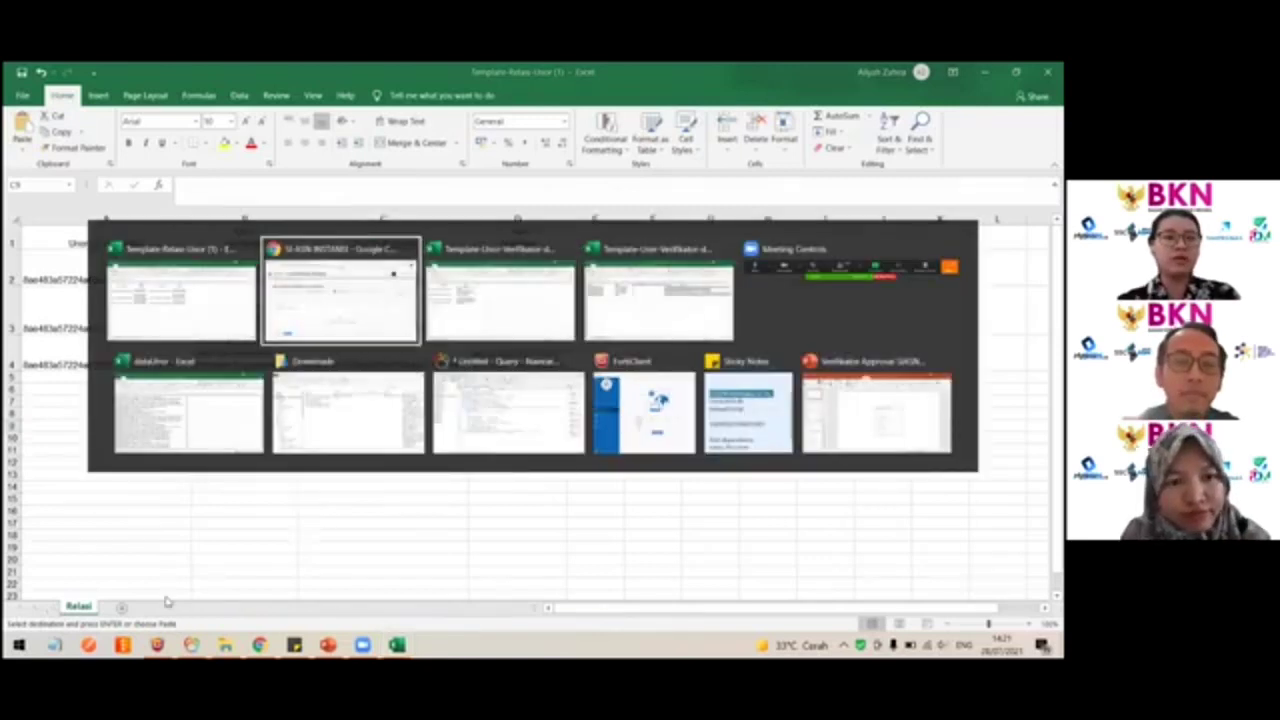
left_click(163, 580)
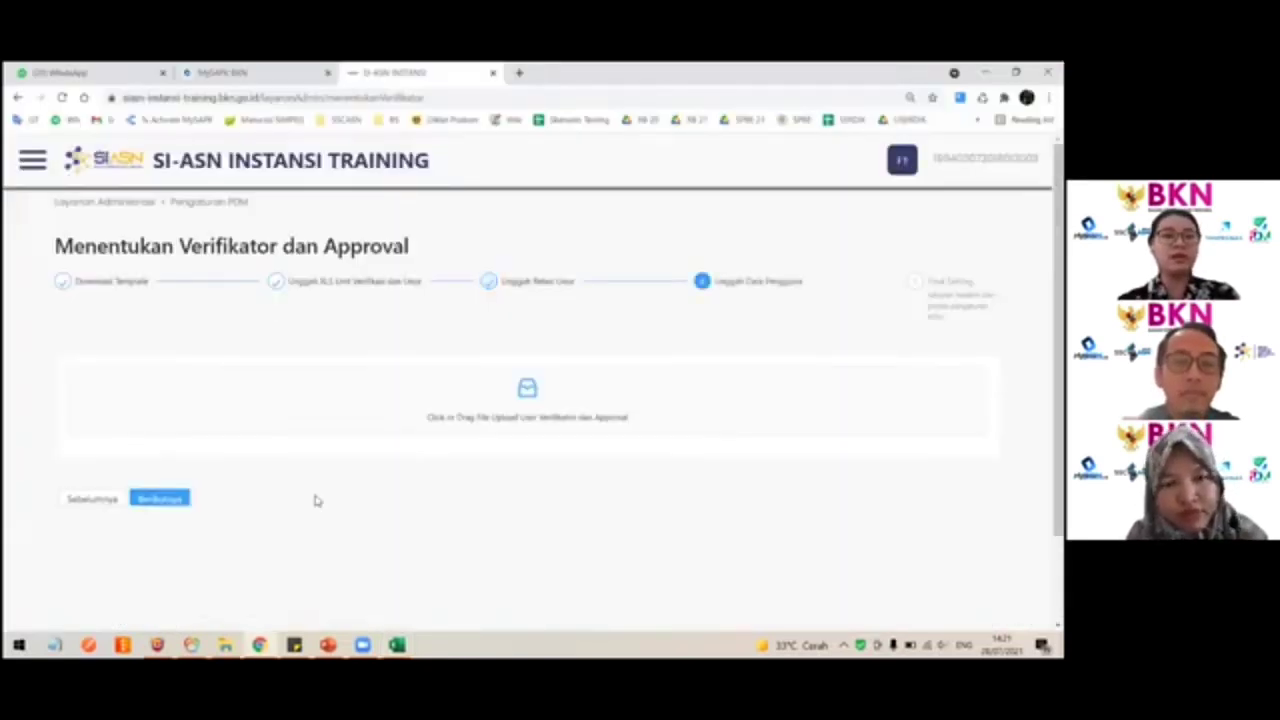
Step: Review the DetailVerifikator sheet in the Template-User-Verifikator-dan-Approval workbook and return to the Unggah Data Pengguna stage in Chrome
key("alt+Tab")
key("alt+Tab")
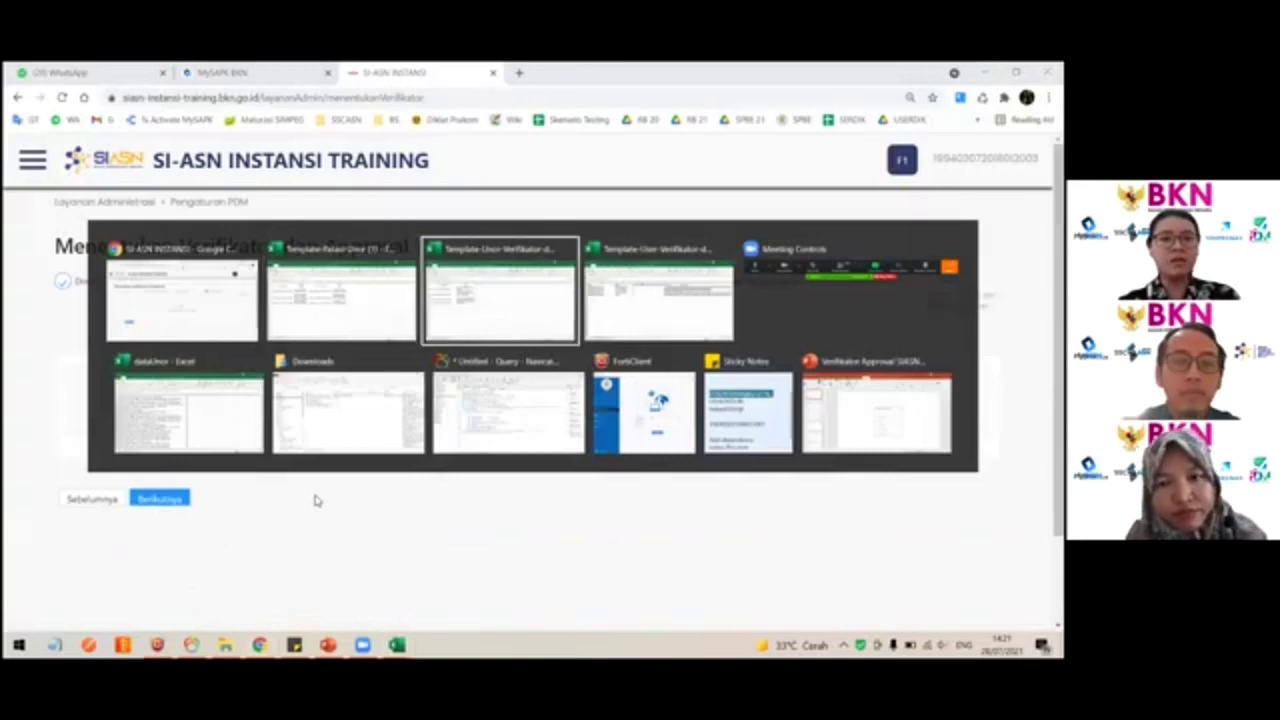
key("alt+Tab")
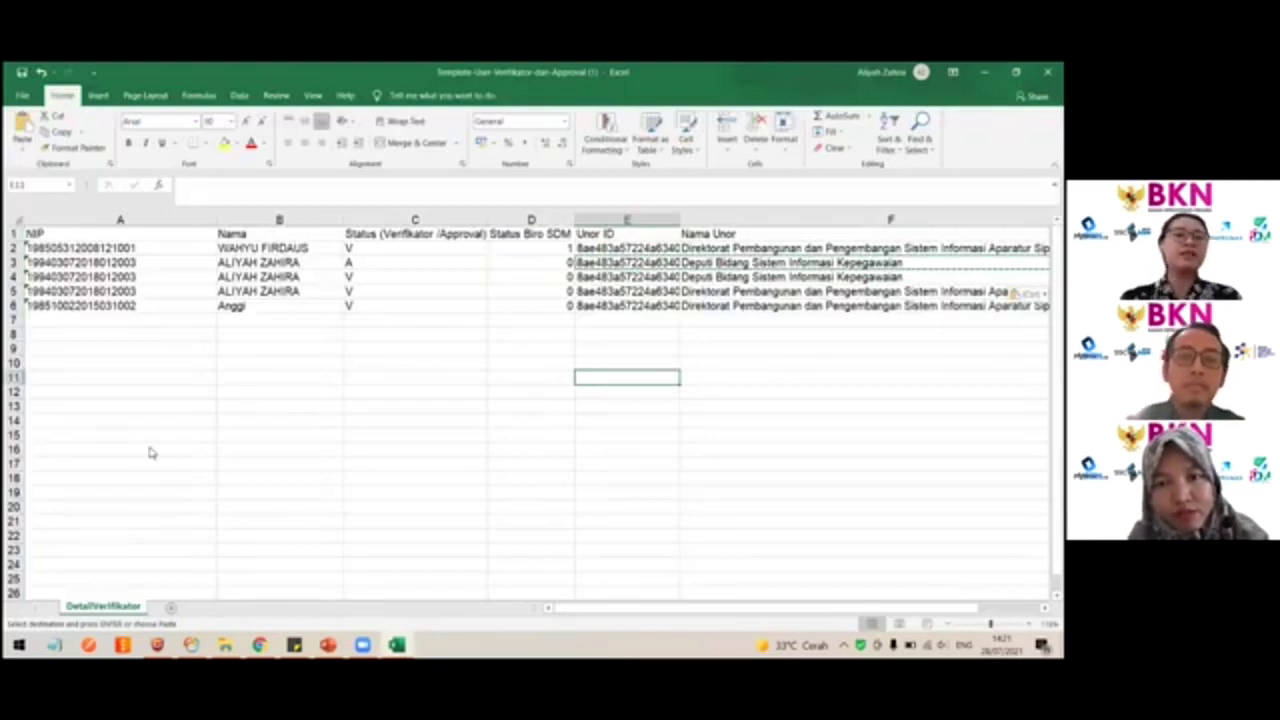
key("alt+Tab")
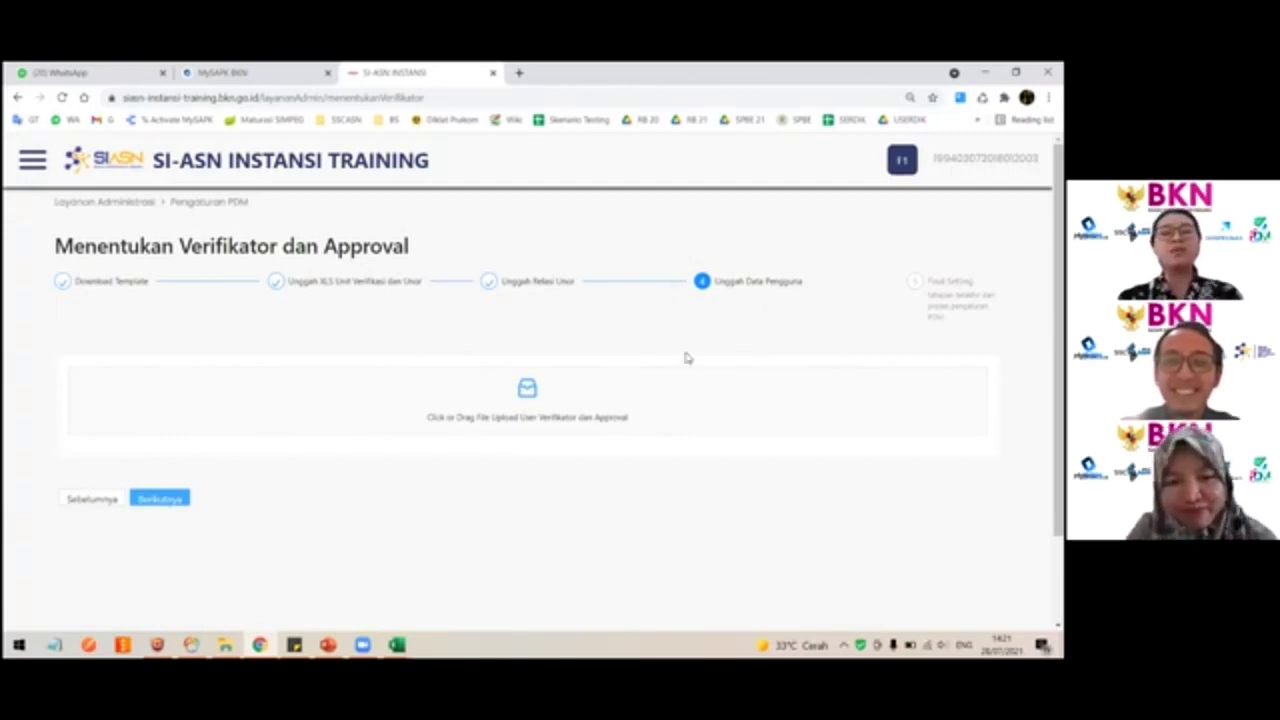
Step: Switch back to the Excel DetailVerifikator sheet and undo the verifier and approver entries added in rows 3 to 6
key("alt+Tab")
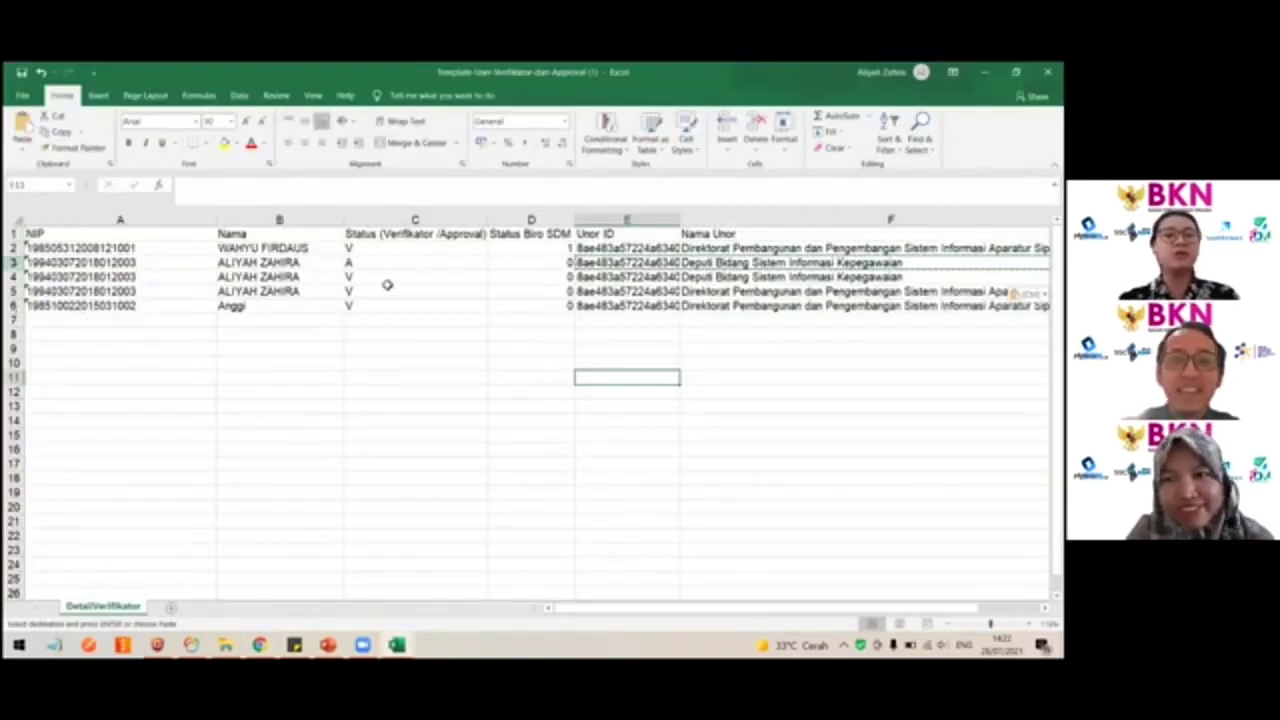
key("ctrl+z")
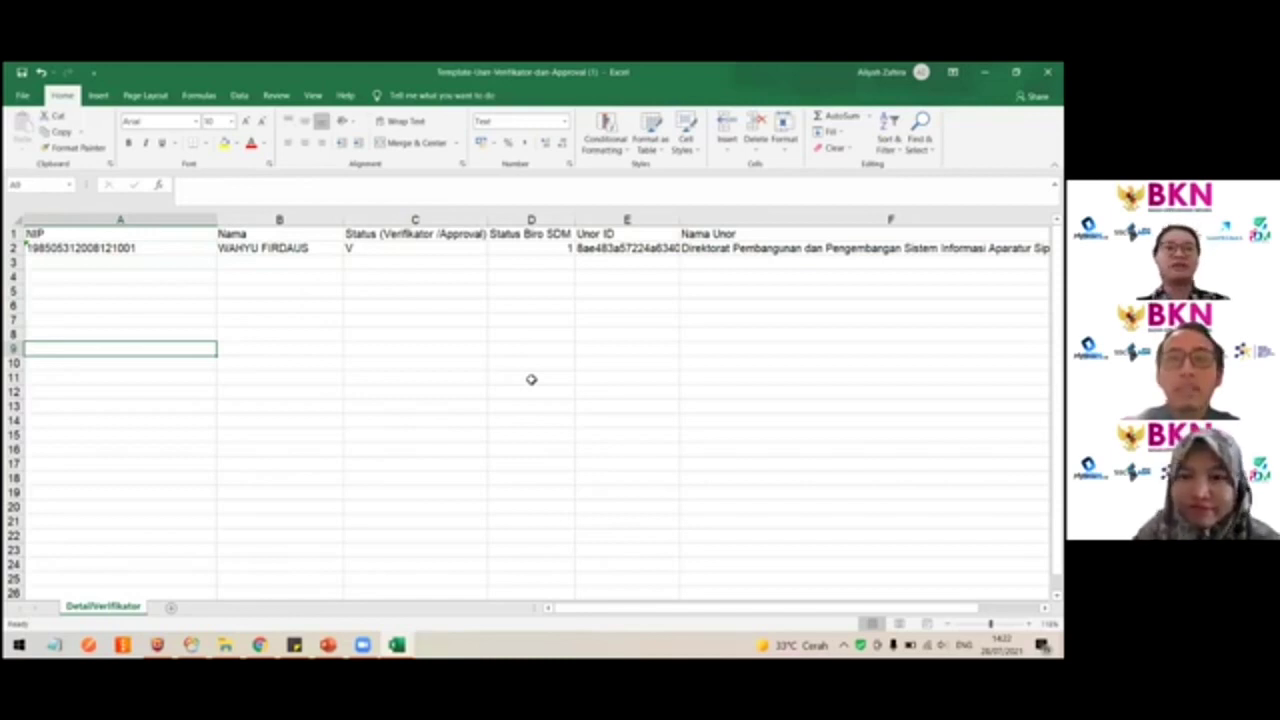
left_click(311, 219)
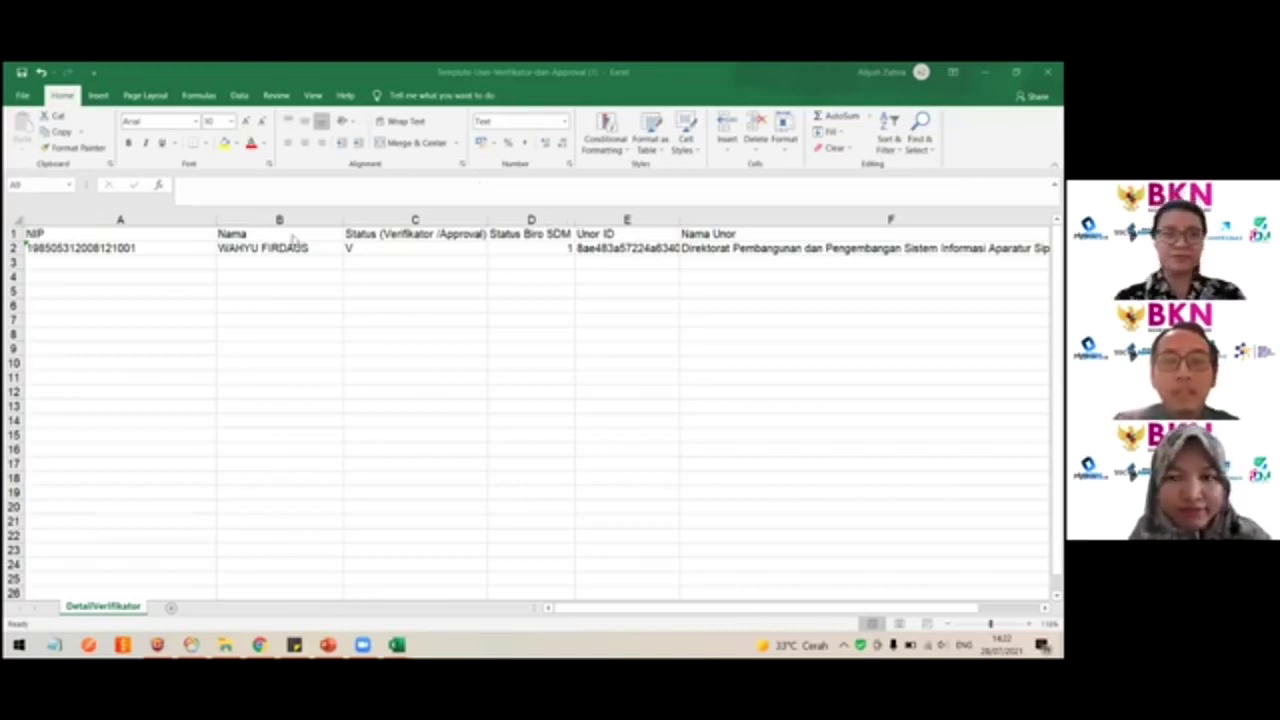
Step: In Chrome, go back to the Unggah XLS Unit Verifikasi dan Unor stage, download the Hasil Unit Verifikasi dan Approval file, and try to open it
key("alt+Tab")
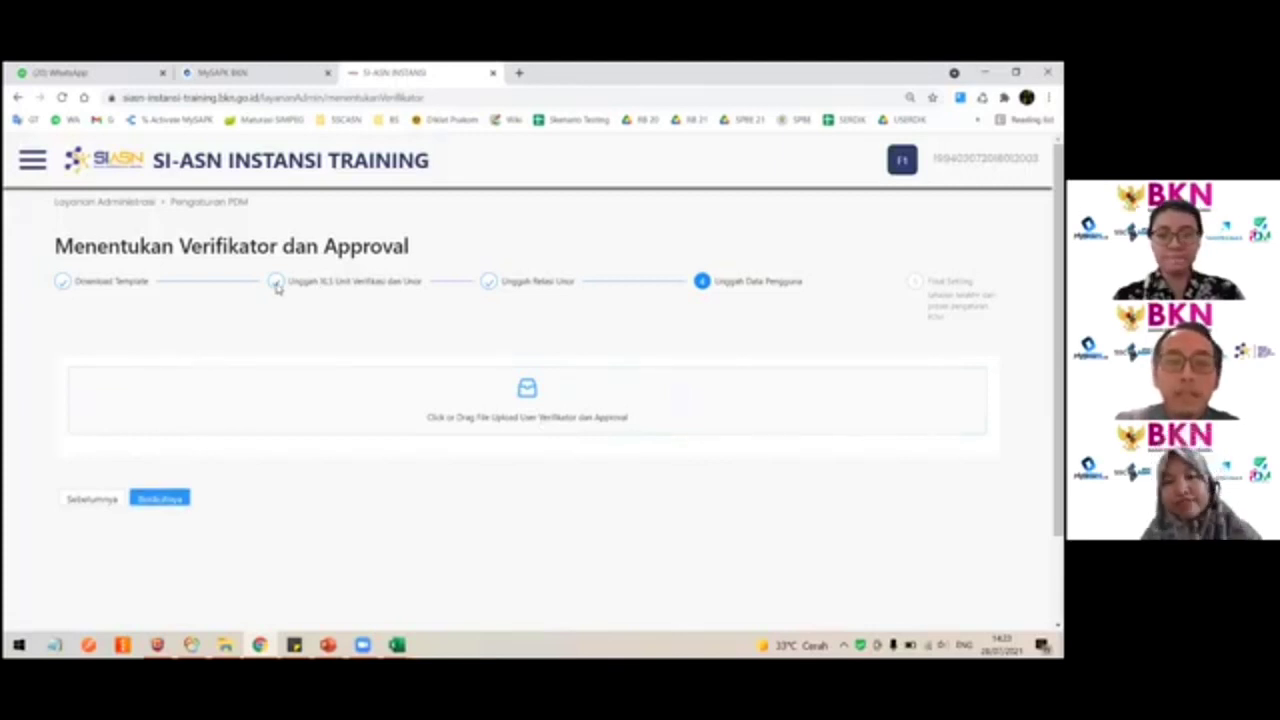
left_click(92, 499)
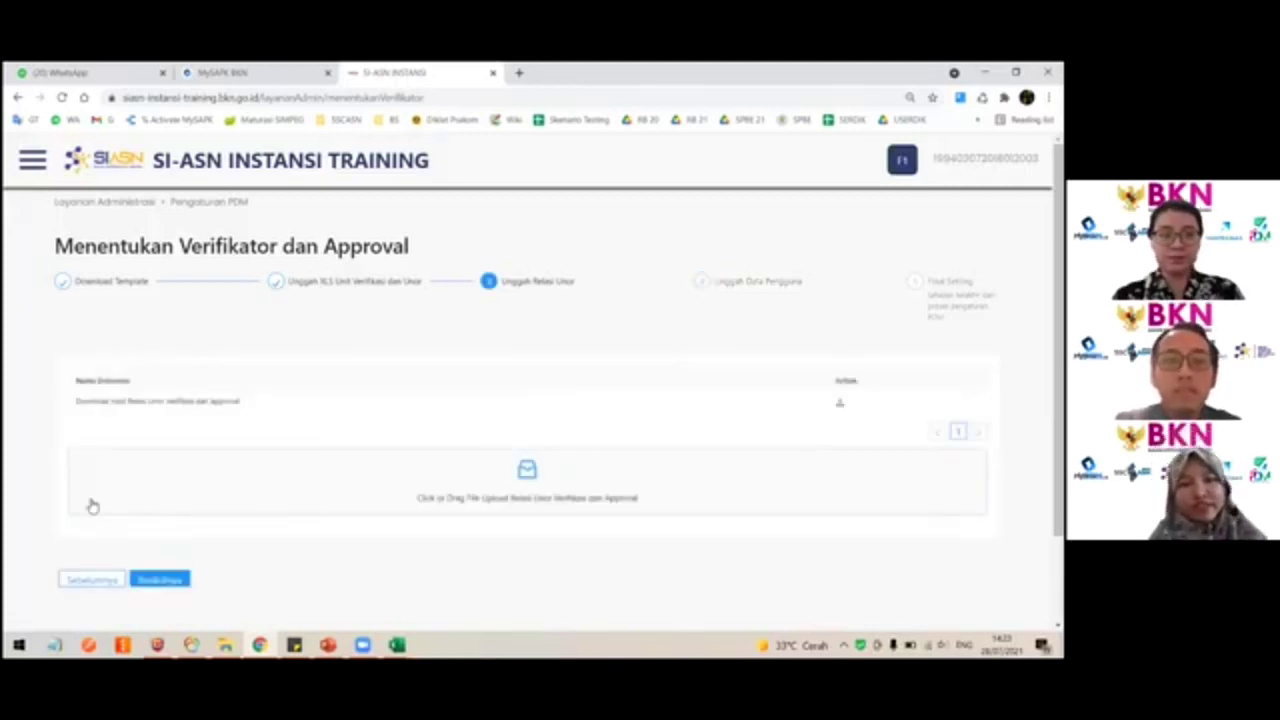
left_click(103, 580)
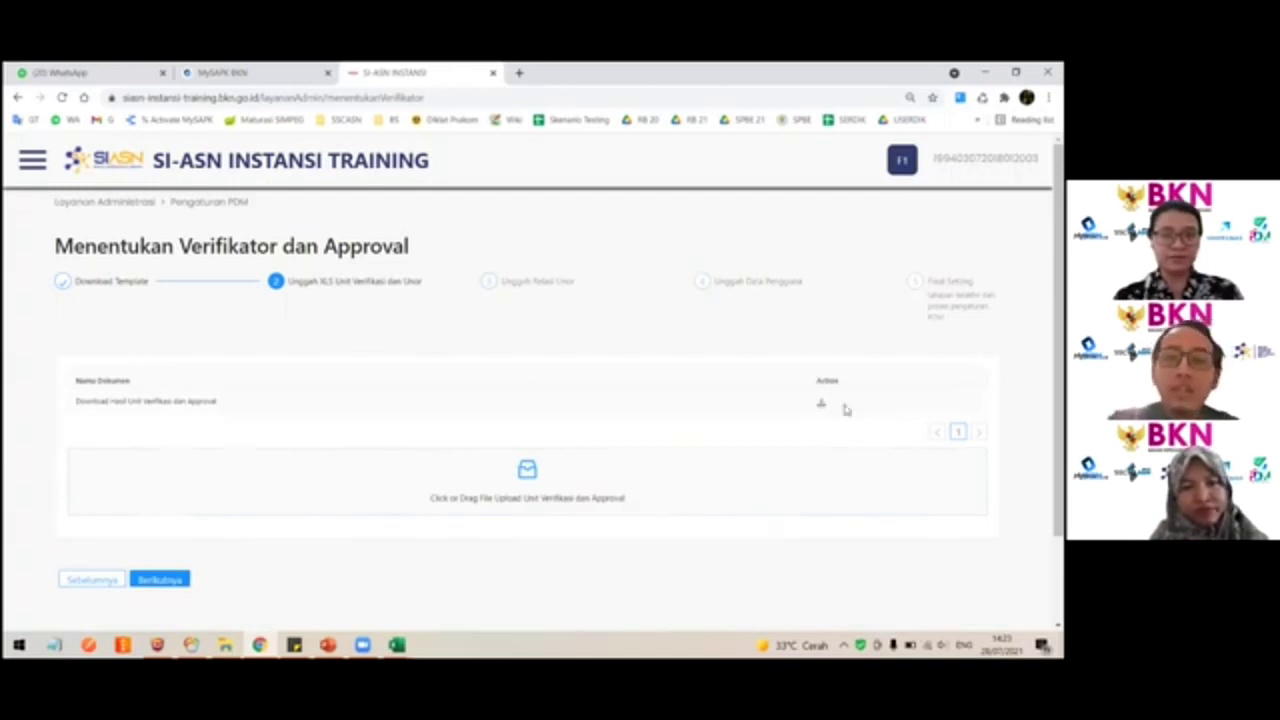
left_click(843, 408)
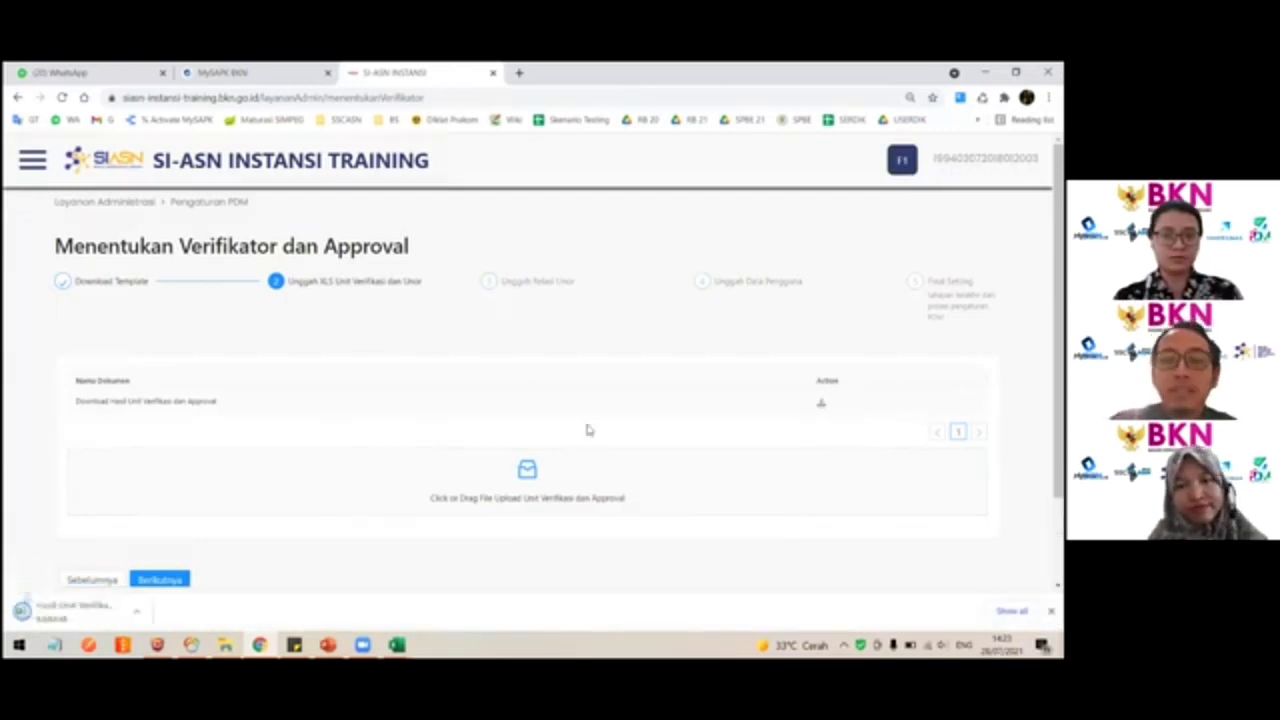
left_click(100, 611)
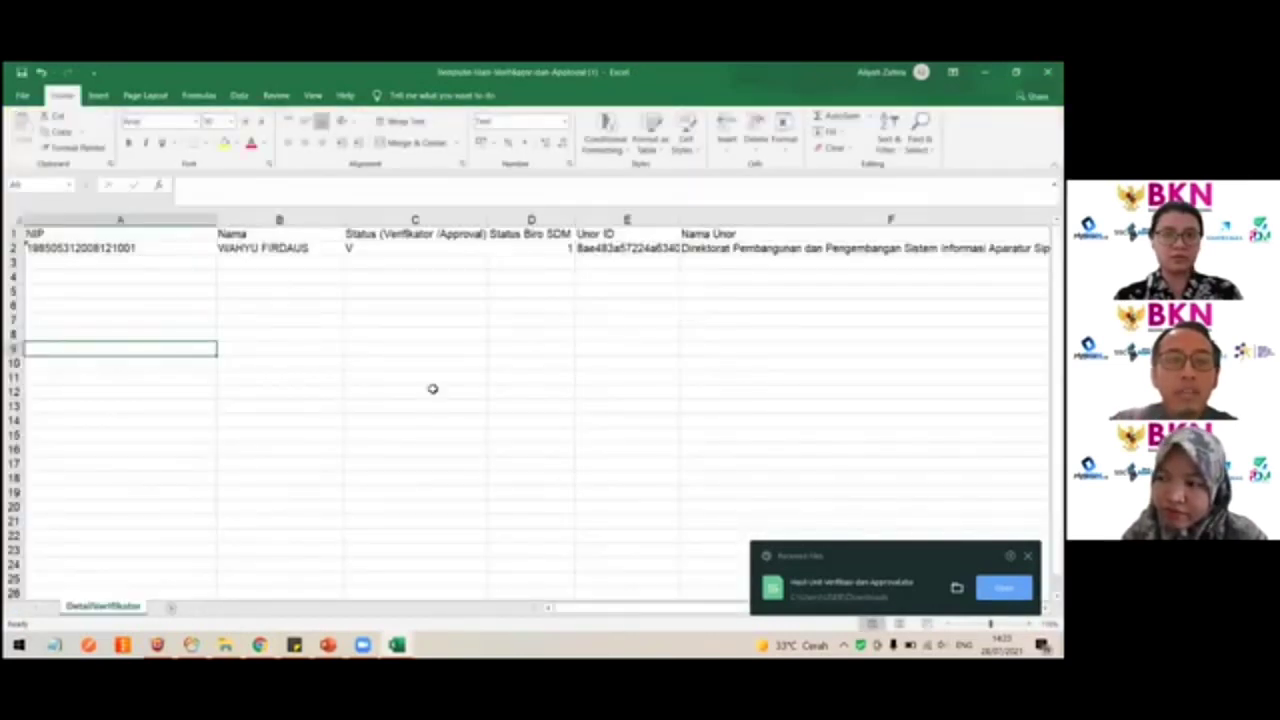
Step: Return to the wizard in Chrome and examine the document row for downloading the Hasil Unit Verifikasi dan Approval
key("alt+Tab")
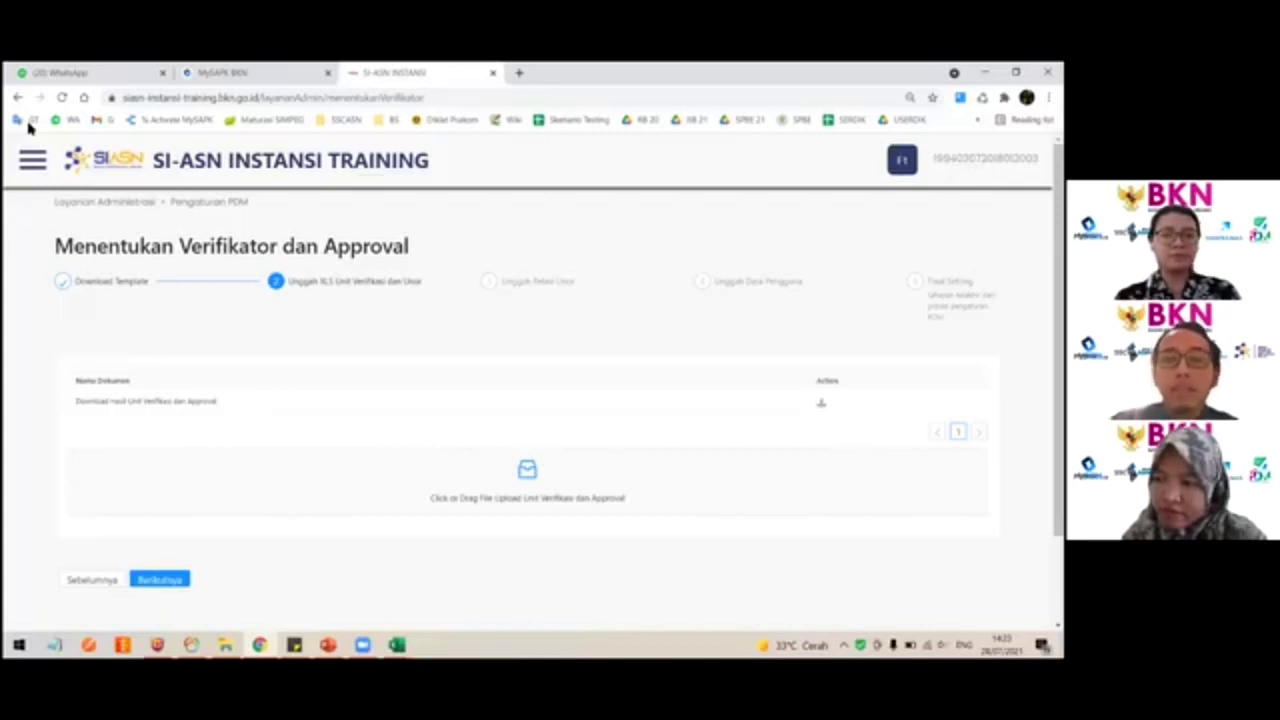
left_click_drag(56, 377, 104, 380)
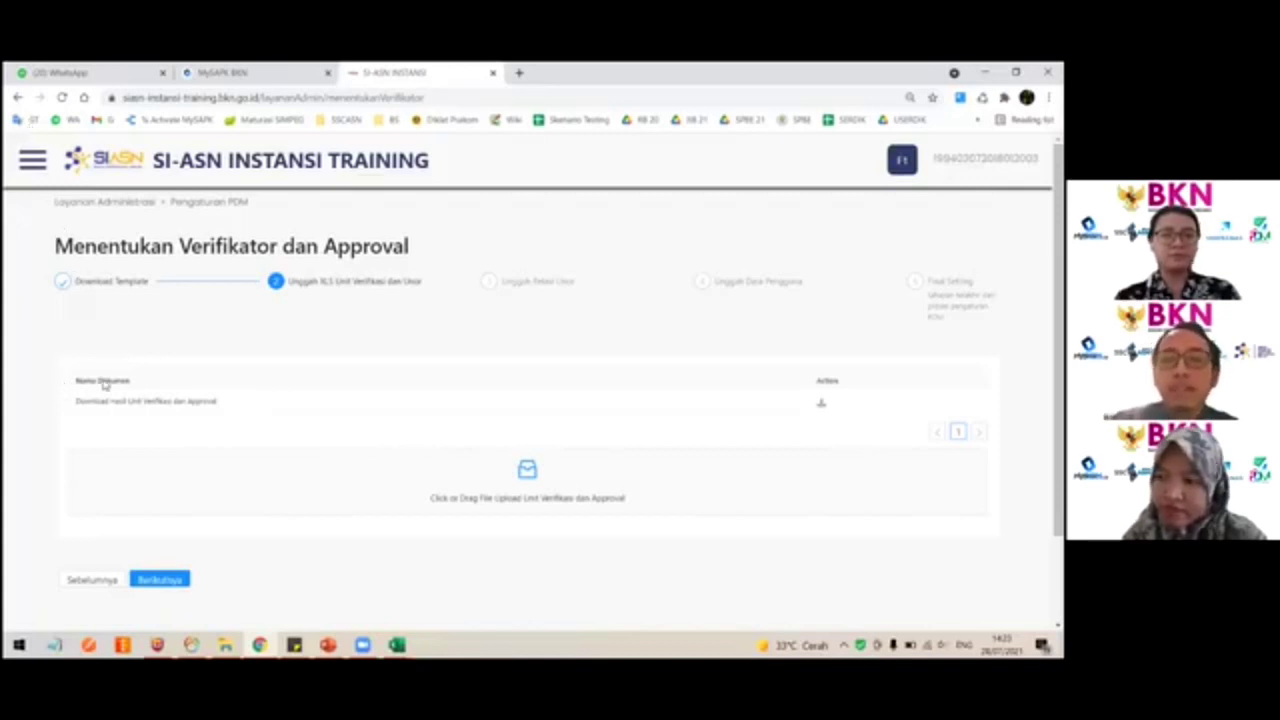
left_click_drag(813, 418, 815, 418)
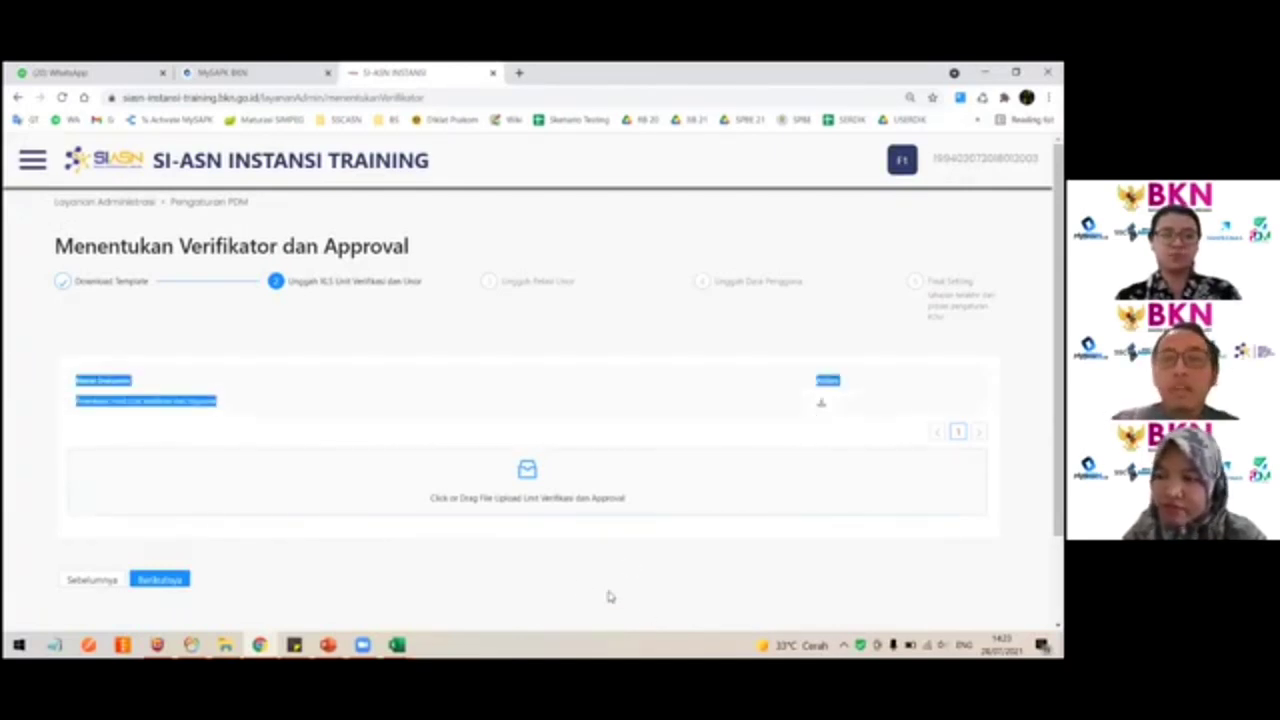
left_click(578, 587)
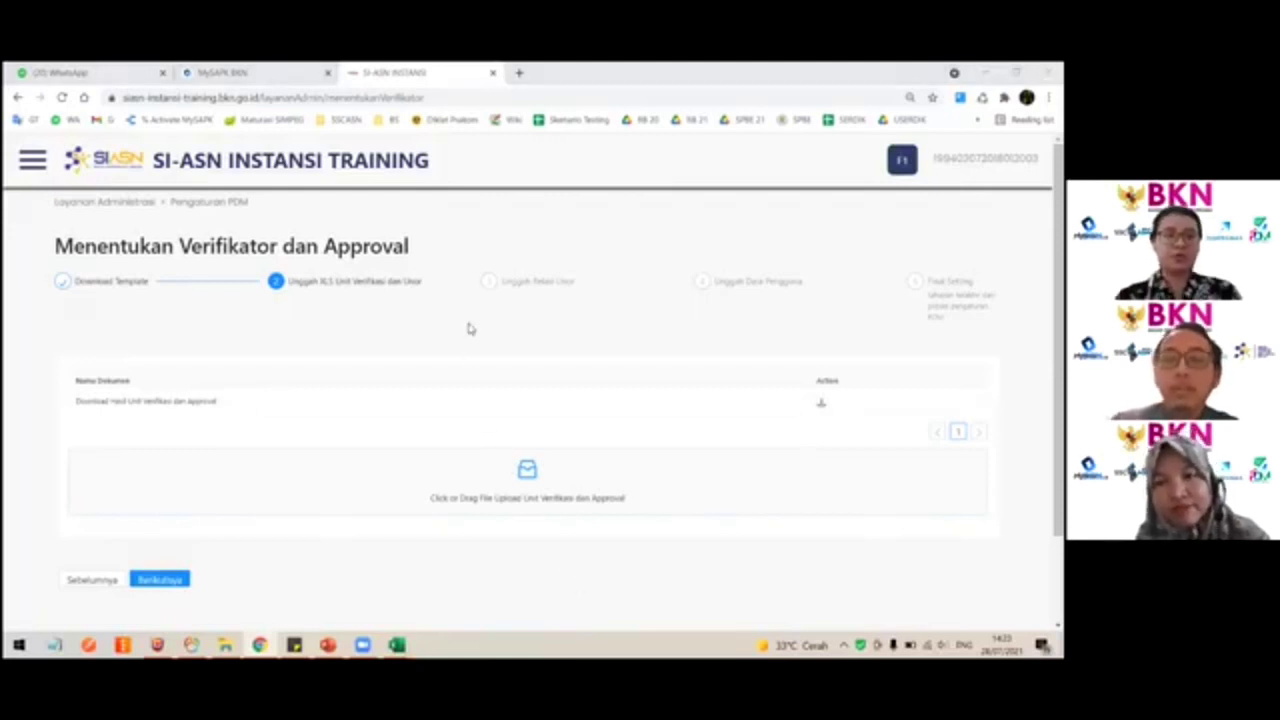
Step: Switch to the Template-Unor-Verifikator-dan-Approval workbook in Excel and examine the verifier and approval units on its Unor sheet
key("alt+Tab")
key("alt+shift+Tab")
key("alt+shift+Tab")
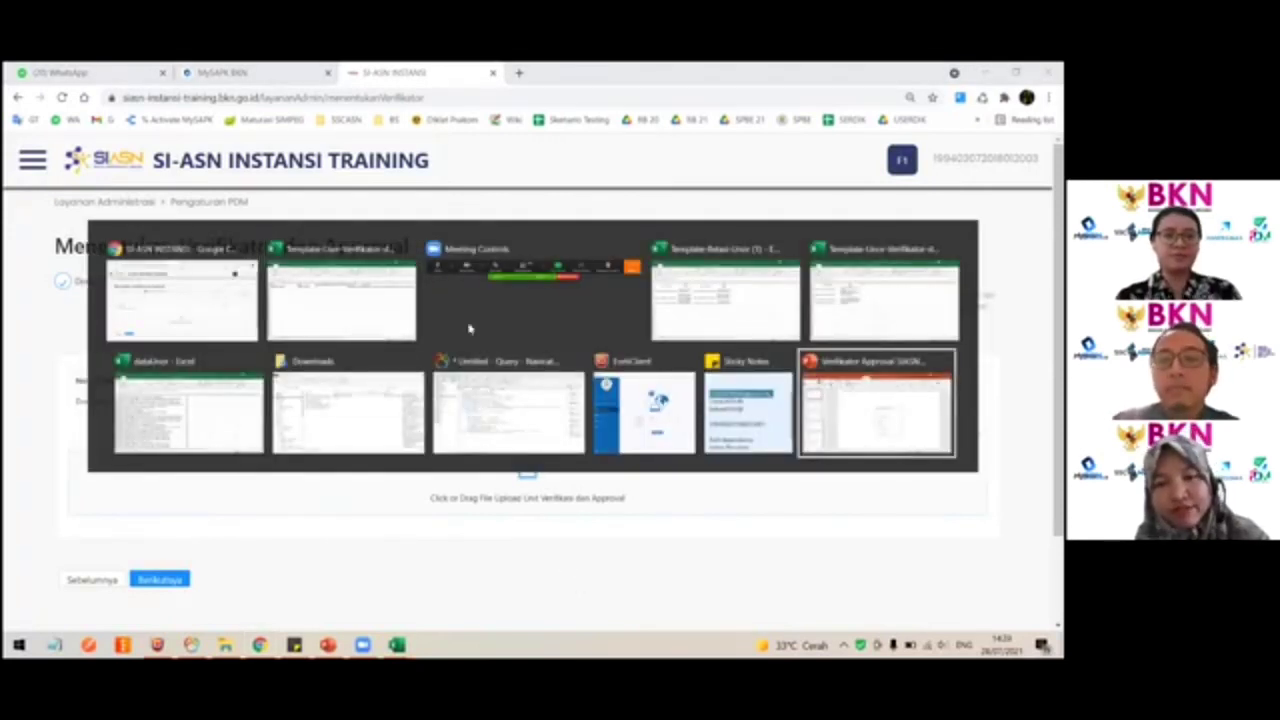
key("alt+Tab")
key("alt+Tab")
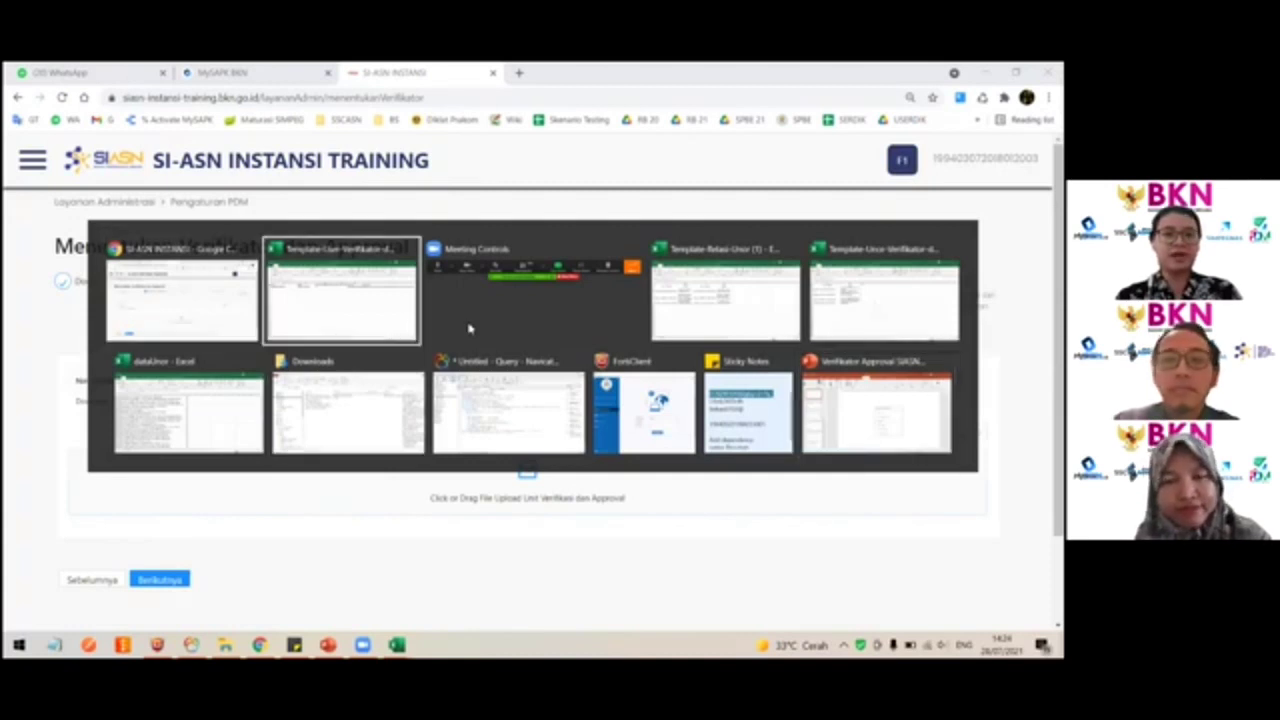
key("alt+Tab")
key("alt+Tab")
key("alt+Tab")
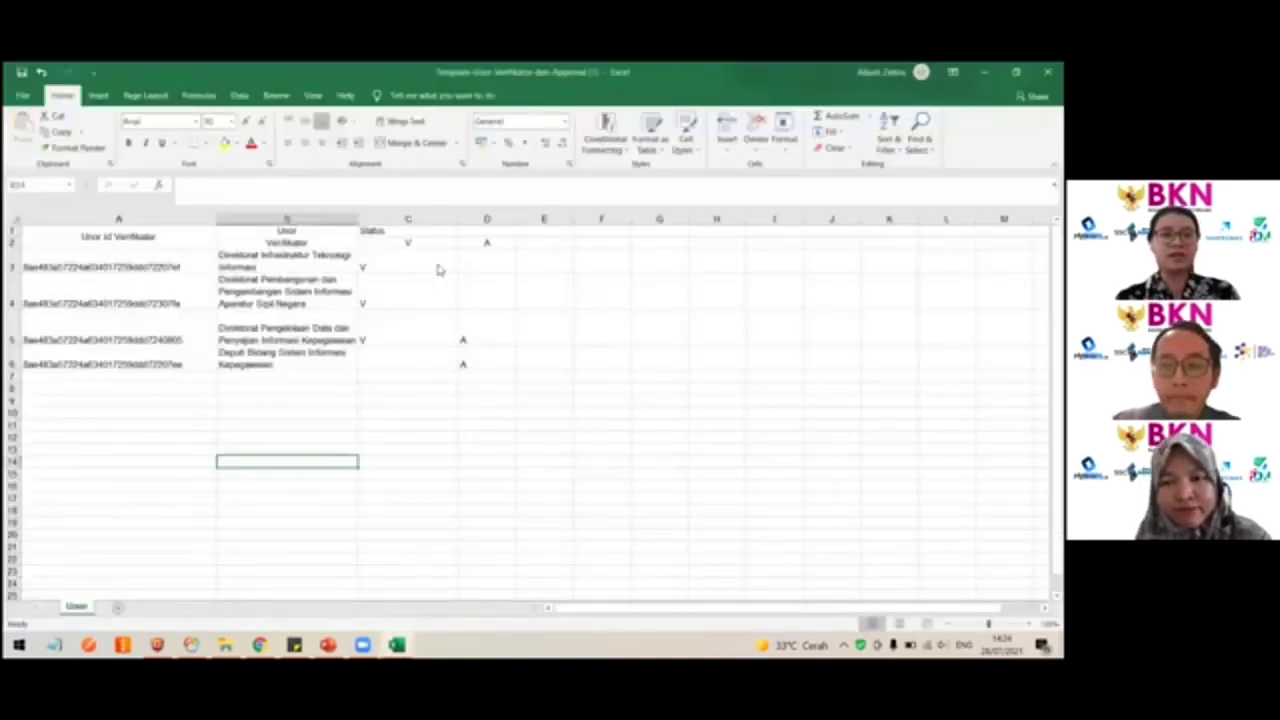
Step: Switch to the DetailVerifikator sheet of the user template and inspect the Status Biro SDM and Status (Verifikator /Approval) values in row 2
key("alt+Tab")
key("alt+Tab")
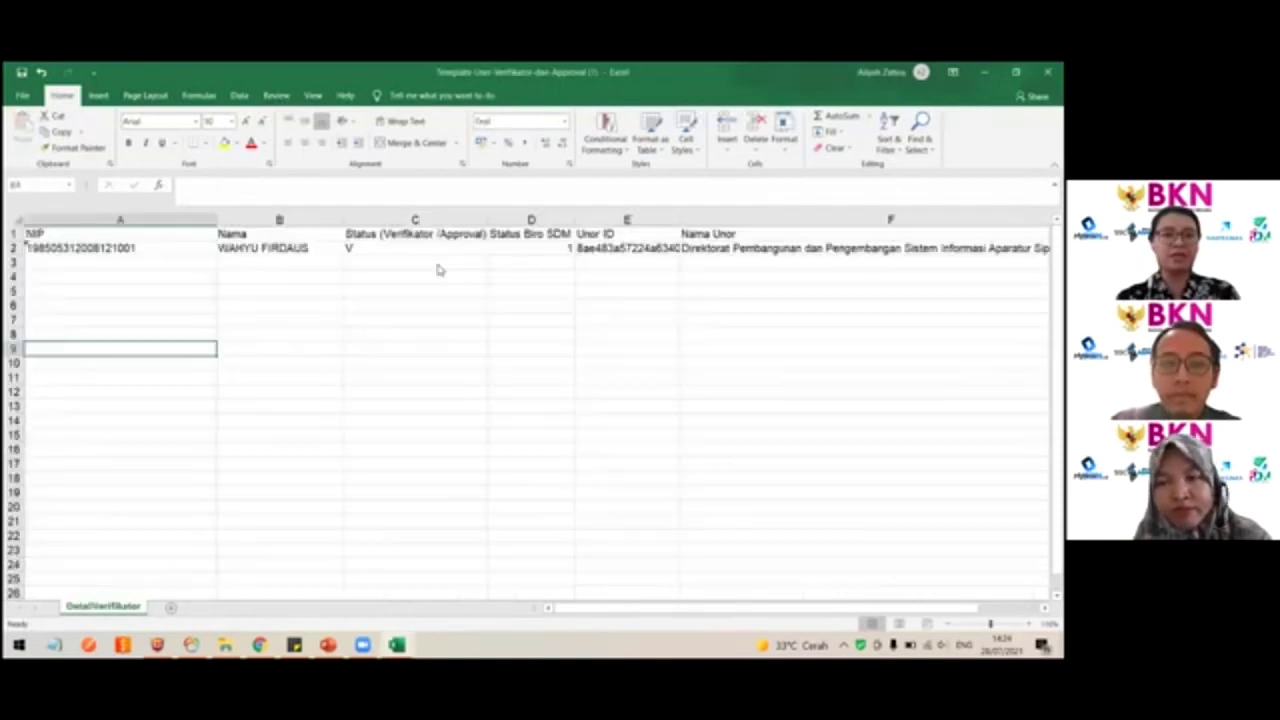
left_click(563, 248)
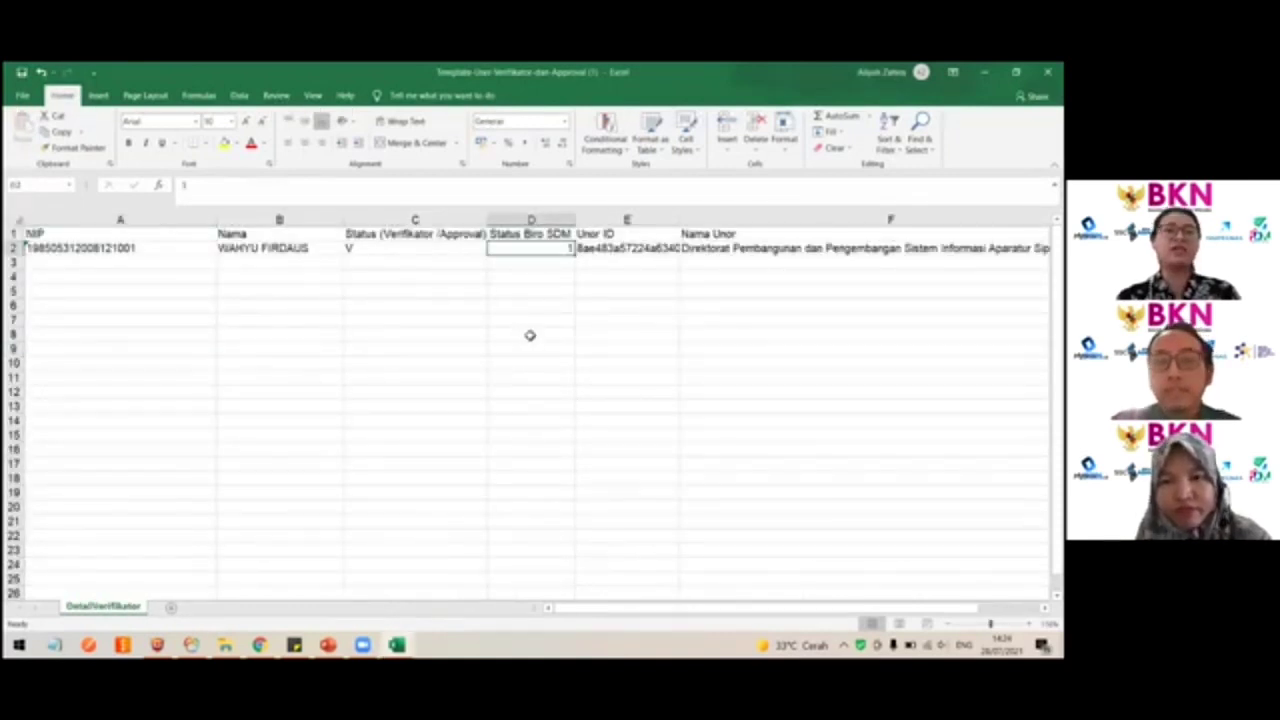
left_click(348, 249)
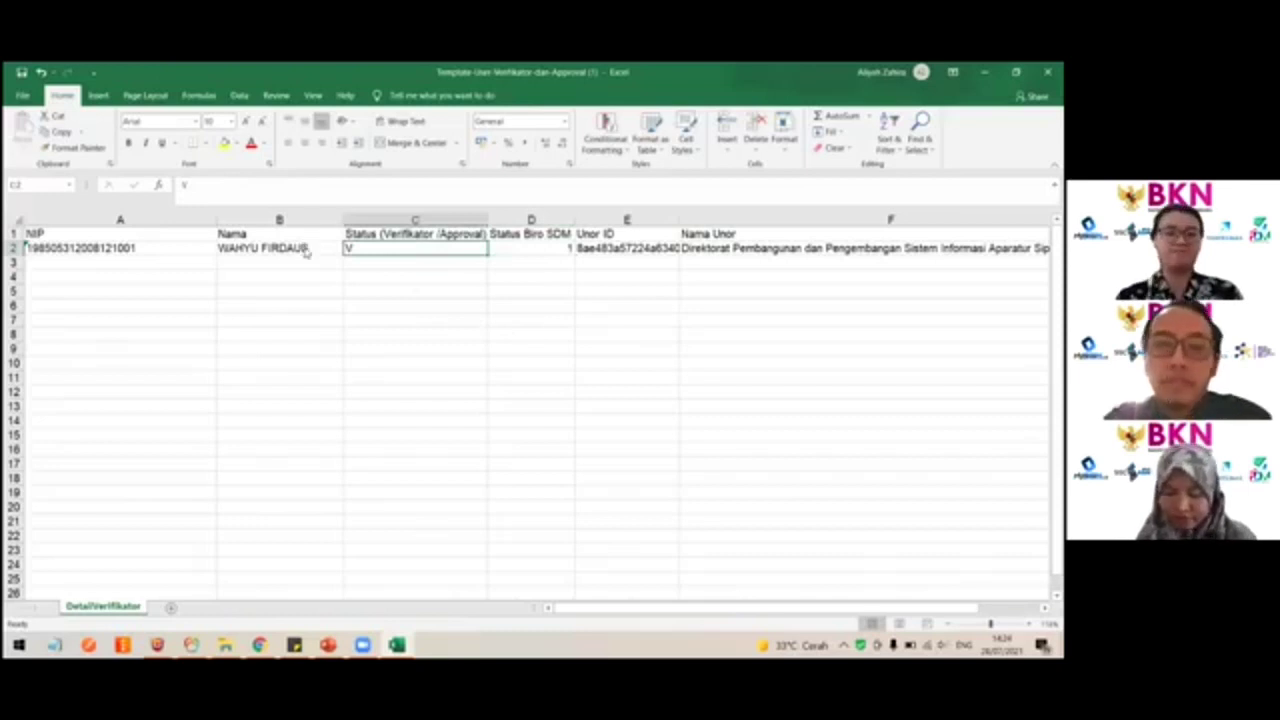
Step: Switch to the wizard in Chrome, advance to the Unggah Data Pengguna stage to view its upload area, and return to Unggah Relasi Unor
key("alt+Tab")
key("alt+Tab")
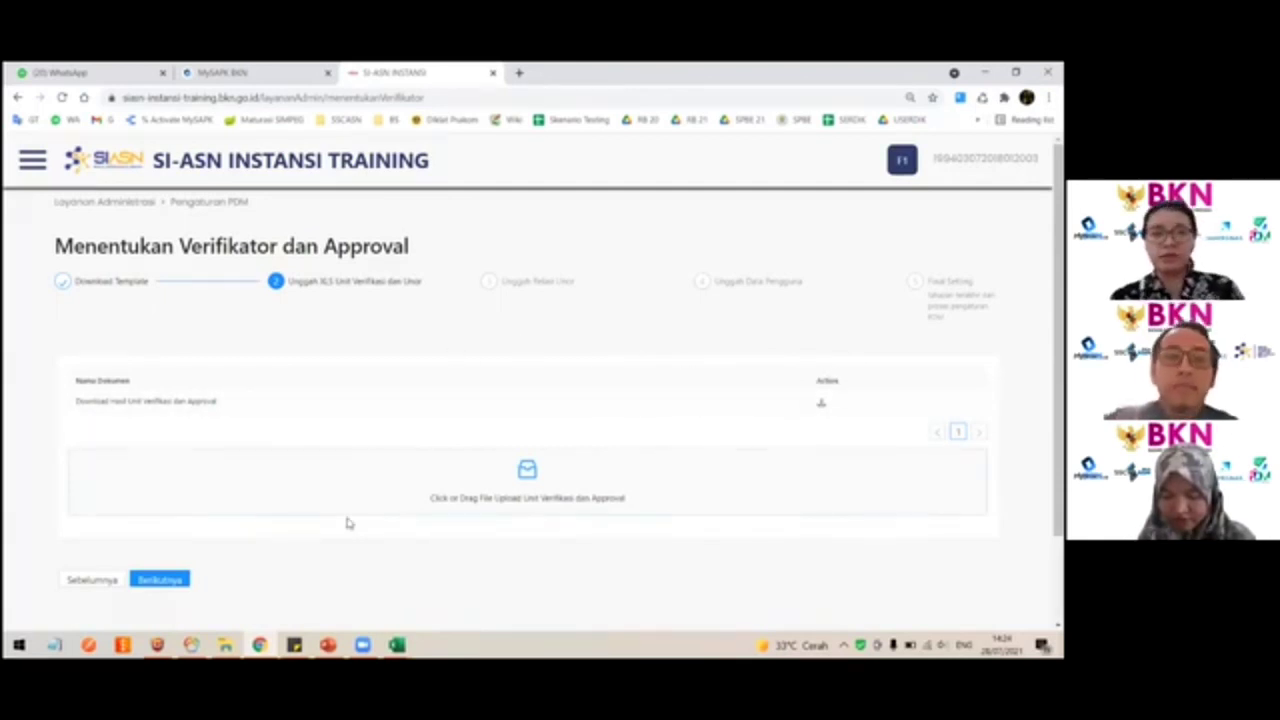
left_click(180, 585)
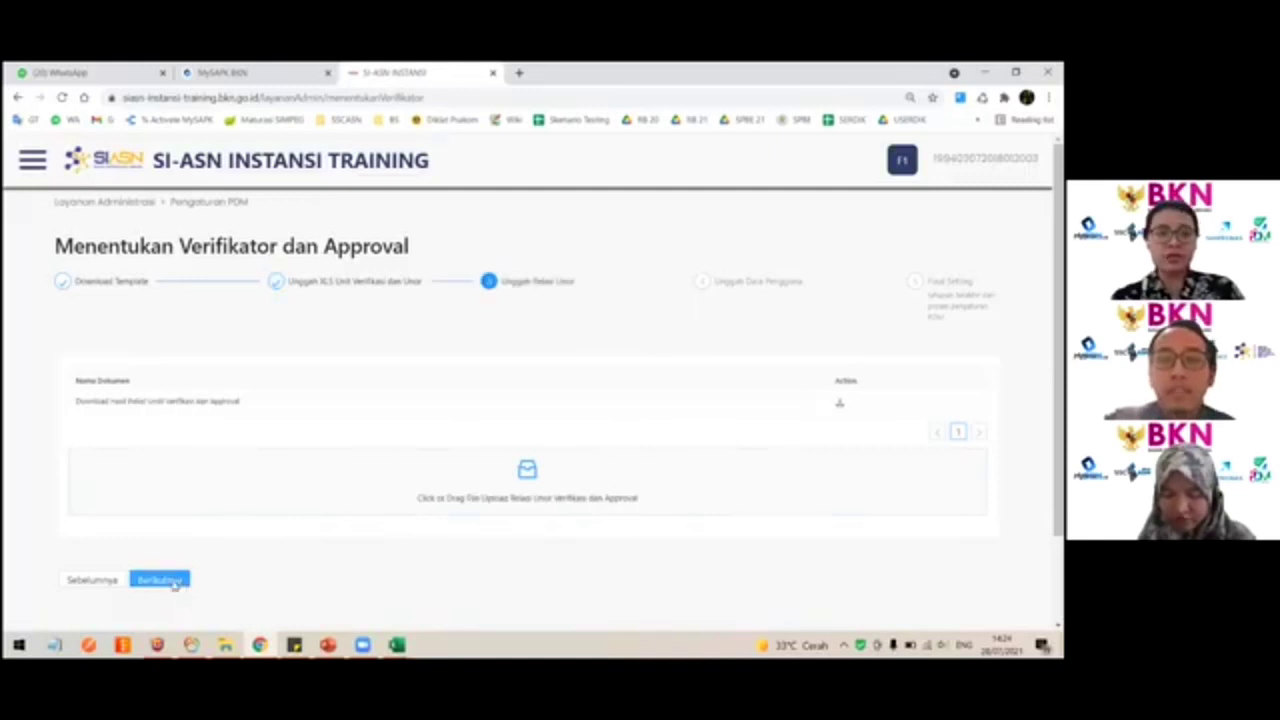
left_click(177, 583)
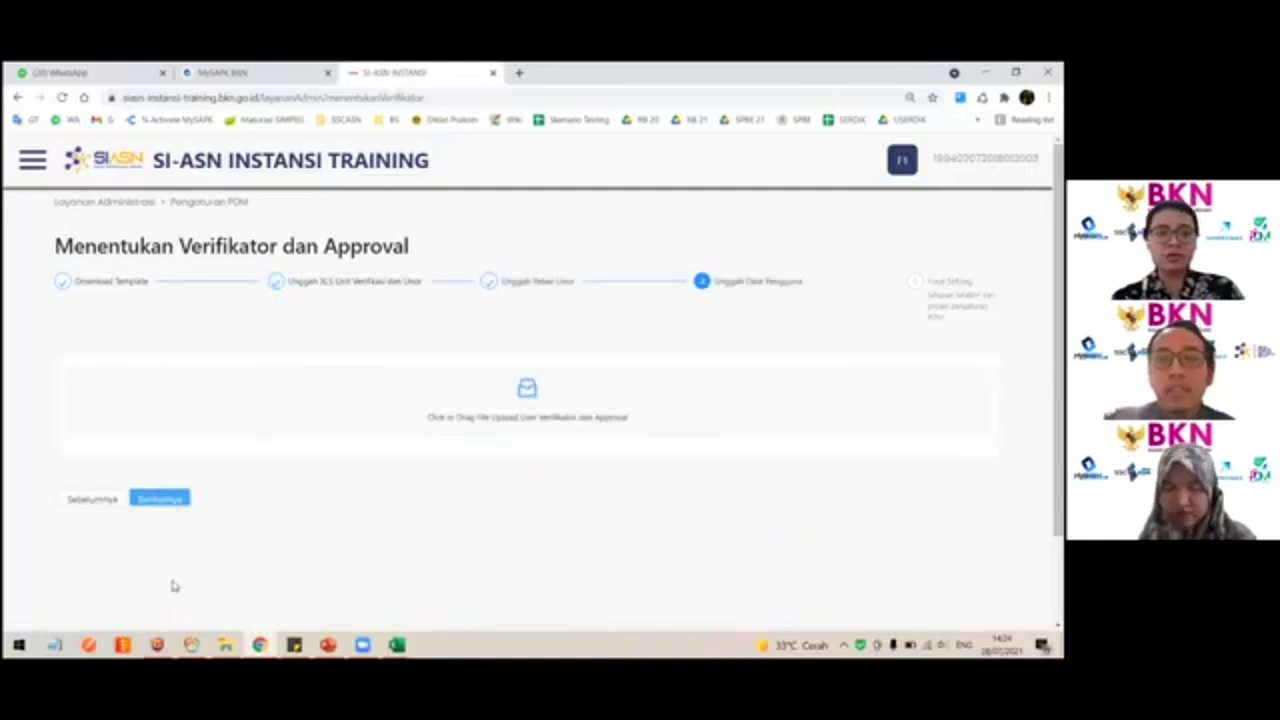
left_click(96, 501)
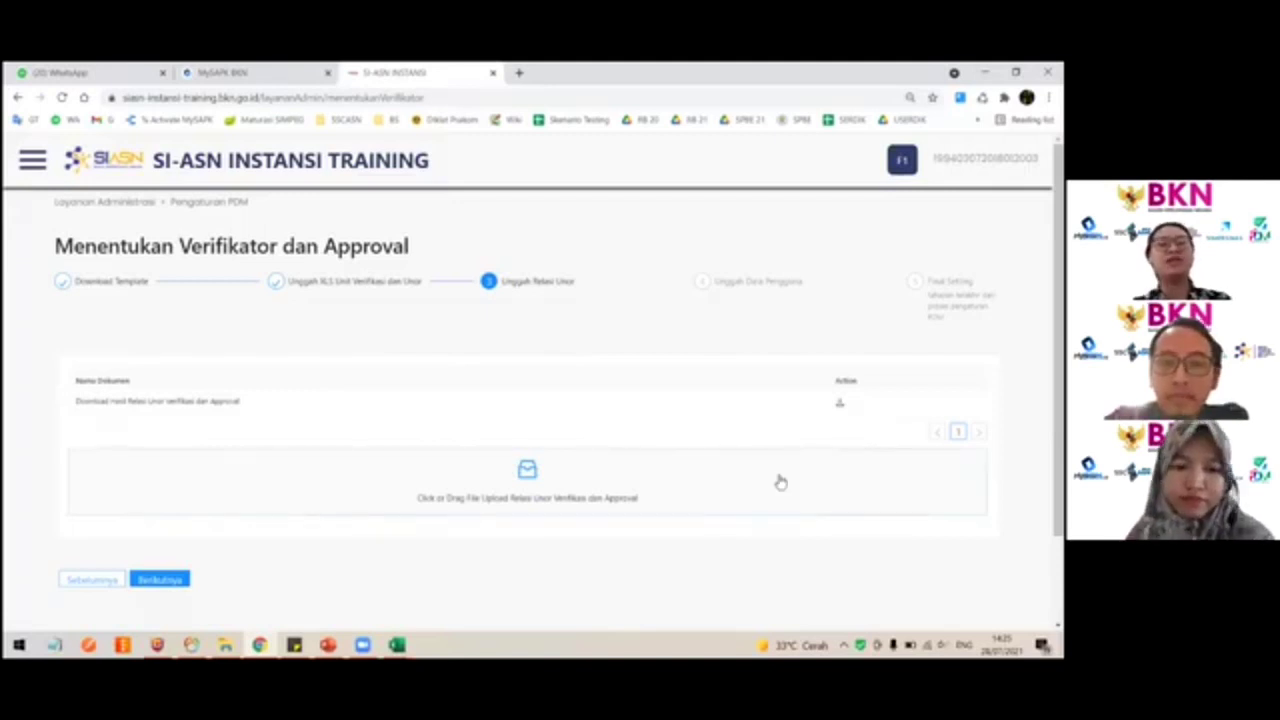
Step: Open the Role User page of Layanan Administrasi and look through the list of users and their roles
left_click(33, 162)
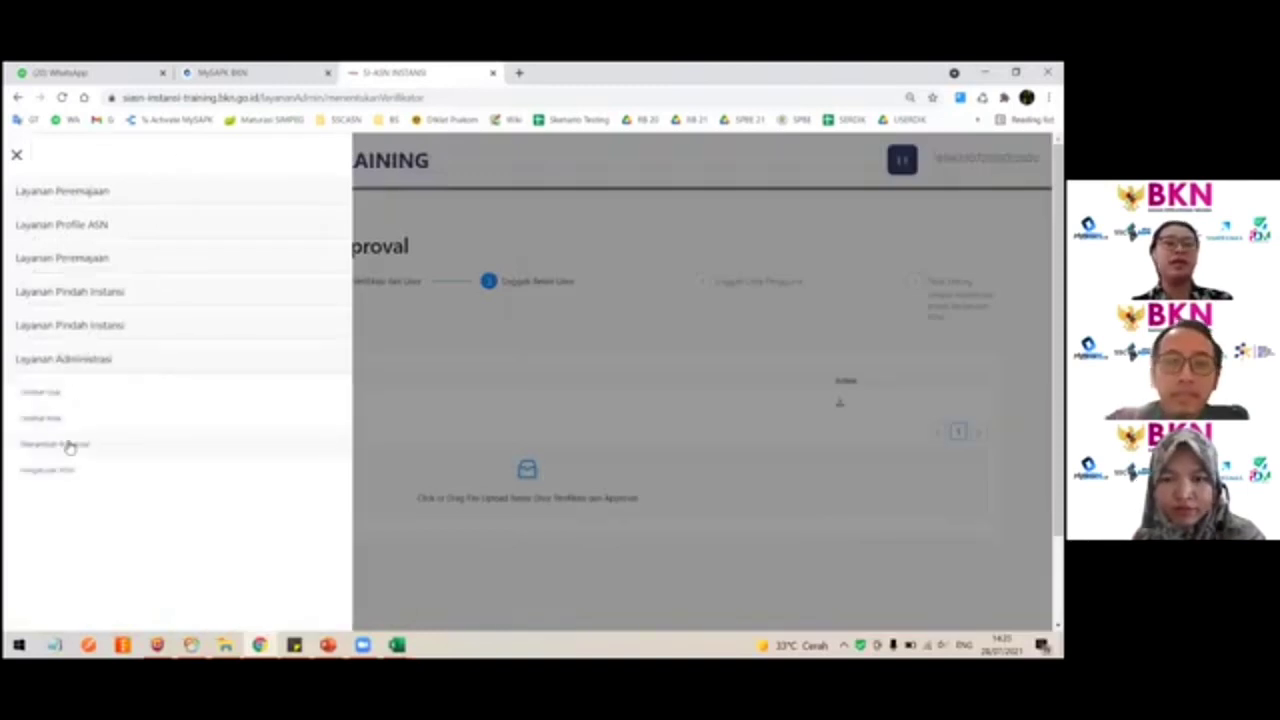
left_click(69, 445)
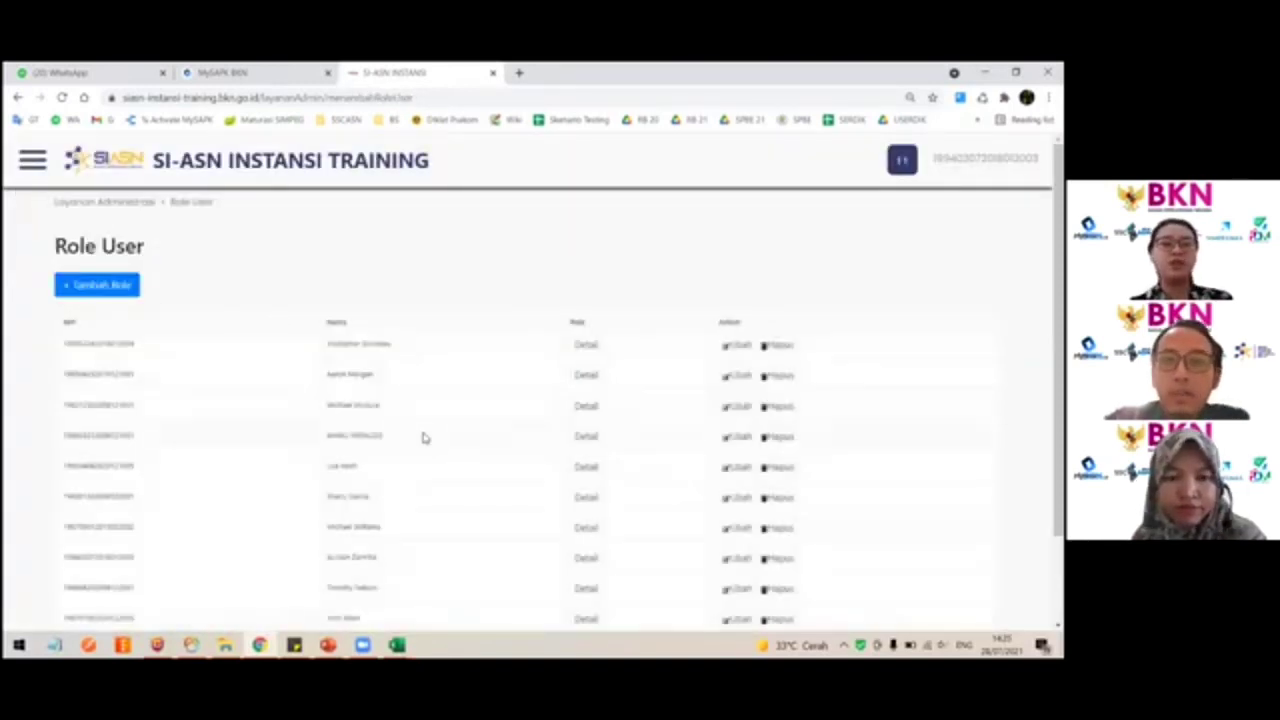
scroll(423, 437, "down", 2)
scroll(423, 437, "up", 2)
scroll(423, 437, "down", 1)
scroll(423, 437, "down", 2)
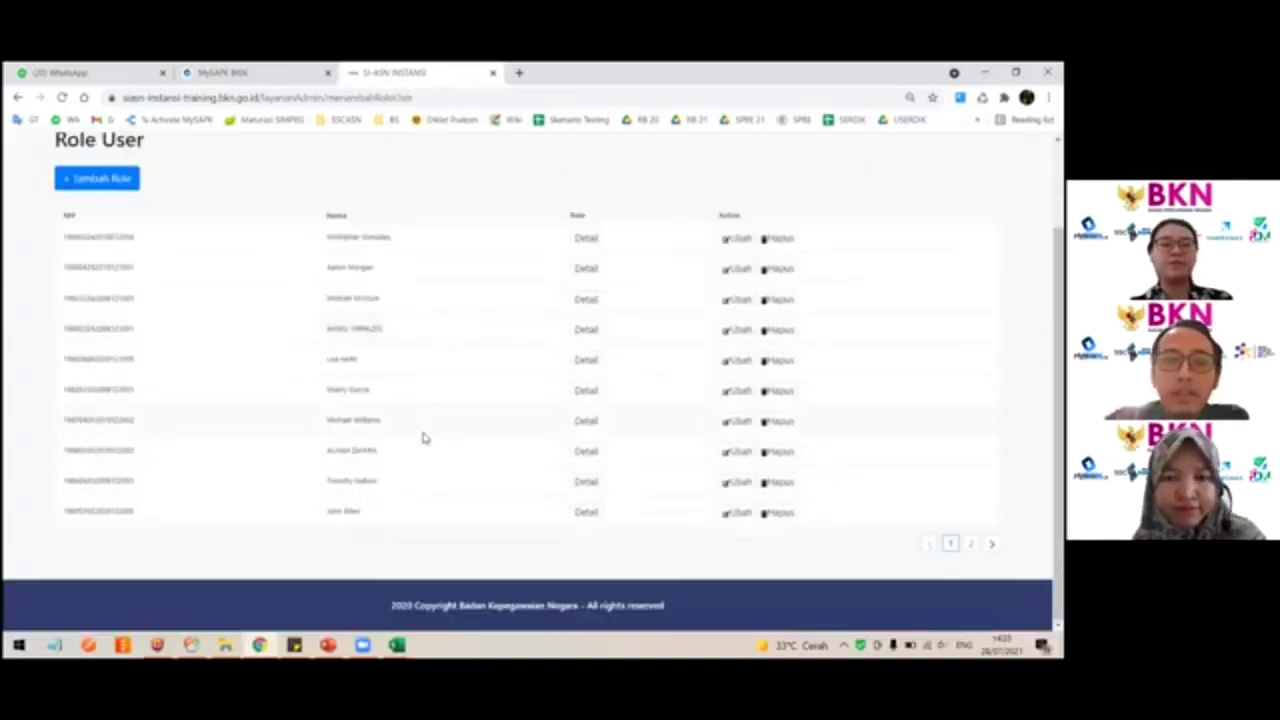
scroll(423, 437, "up", 2)
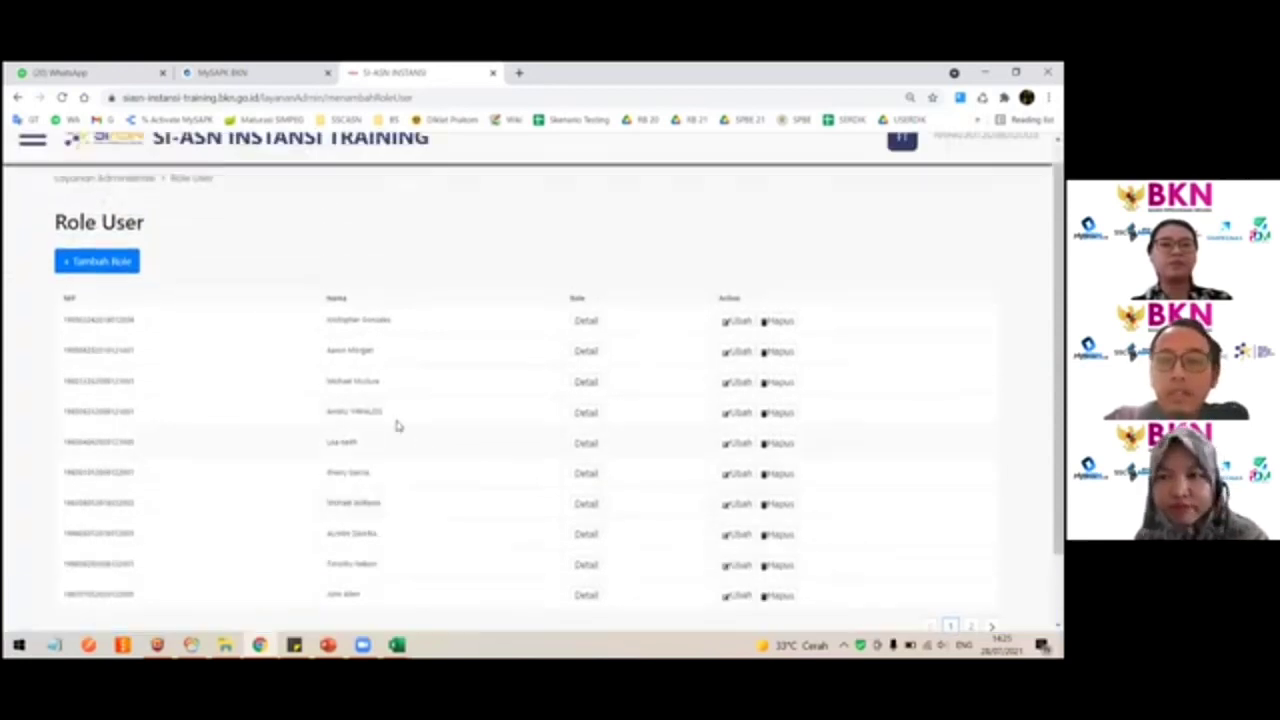
Step: Reopen the Pengaturan PDM page from Layanan Administrasi and highlight the Data User verifikator dan approval document name to point it out
left_click(32, 138)
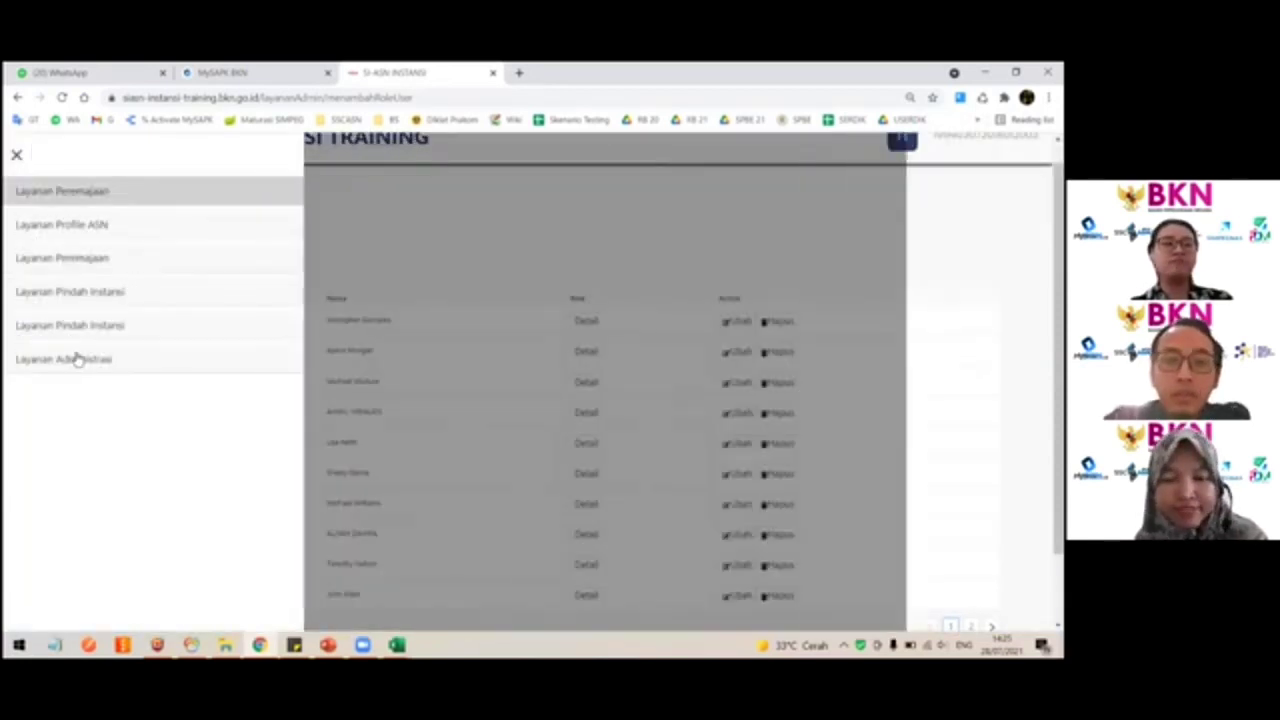
left_click(75, 359)
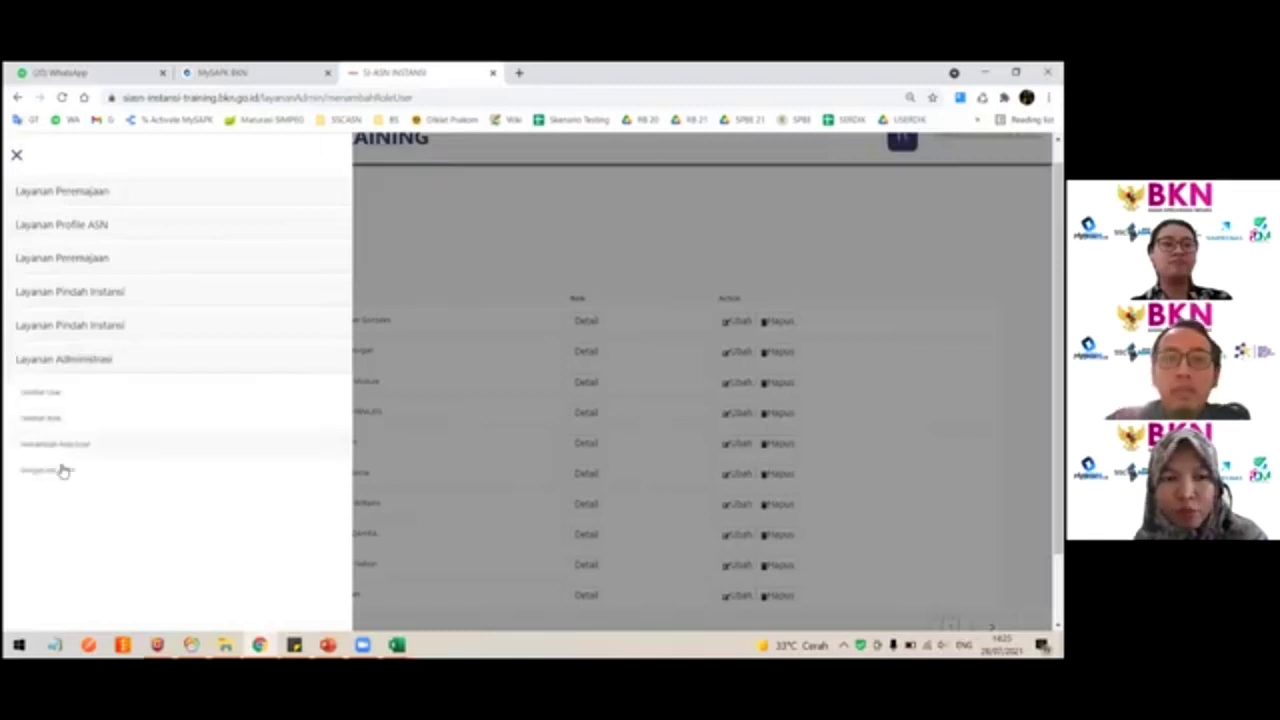
left_click(62, 468)
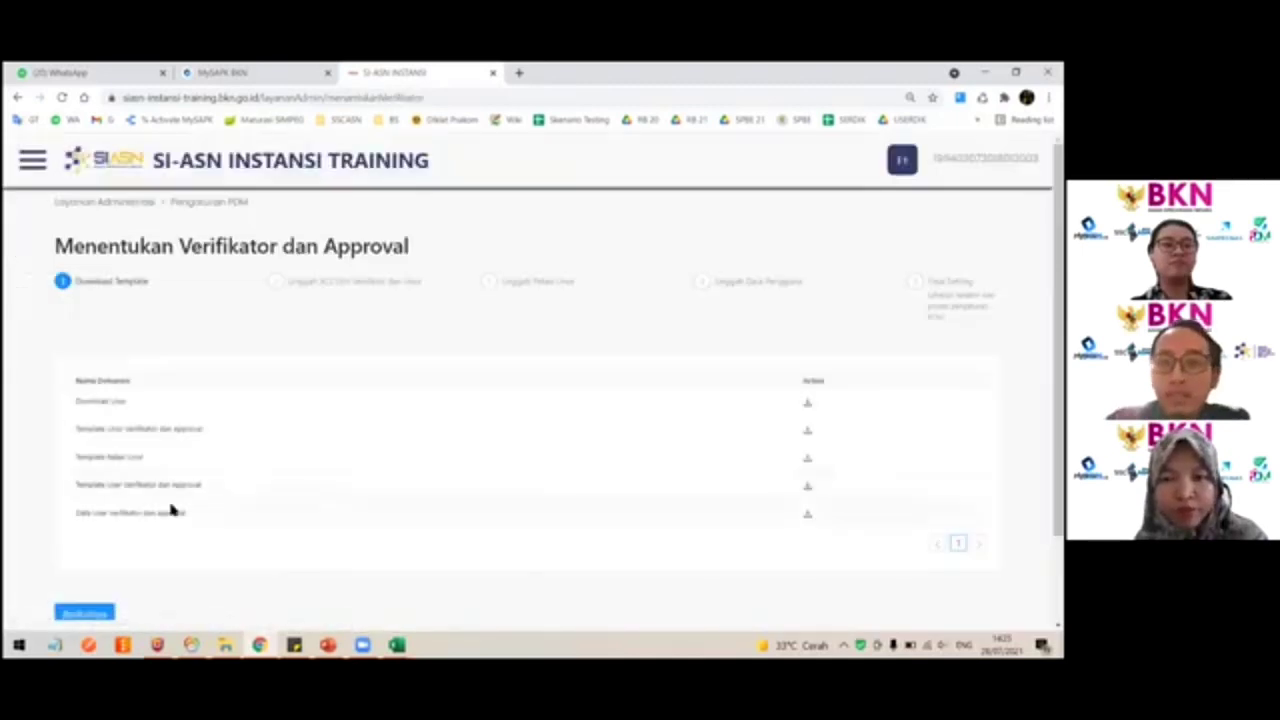
triple_click(58, 502)
left_click_drag(214, 515, 66, 515)
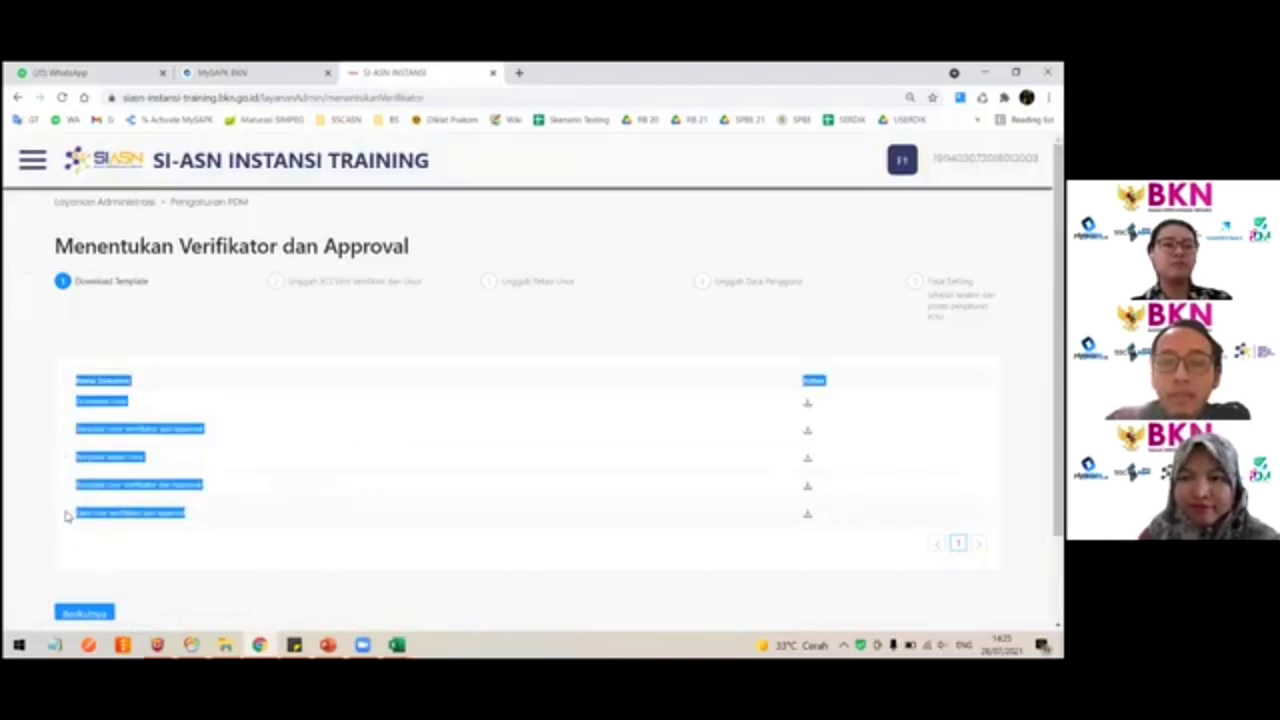
left_click(194, 520)
left_click_drag(165, 519, 72, 514)
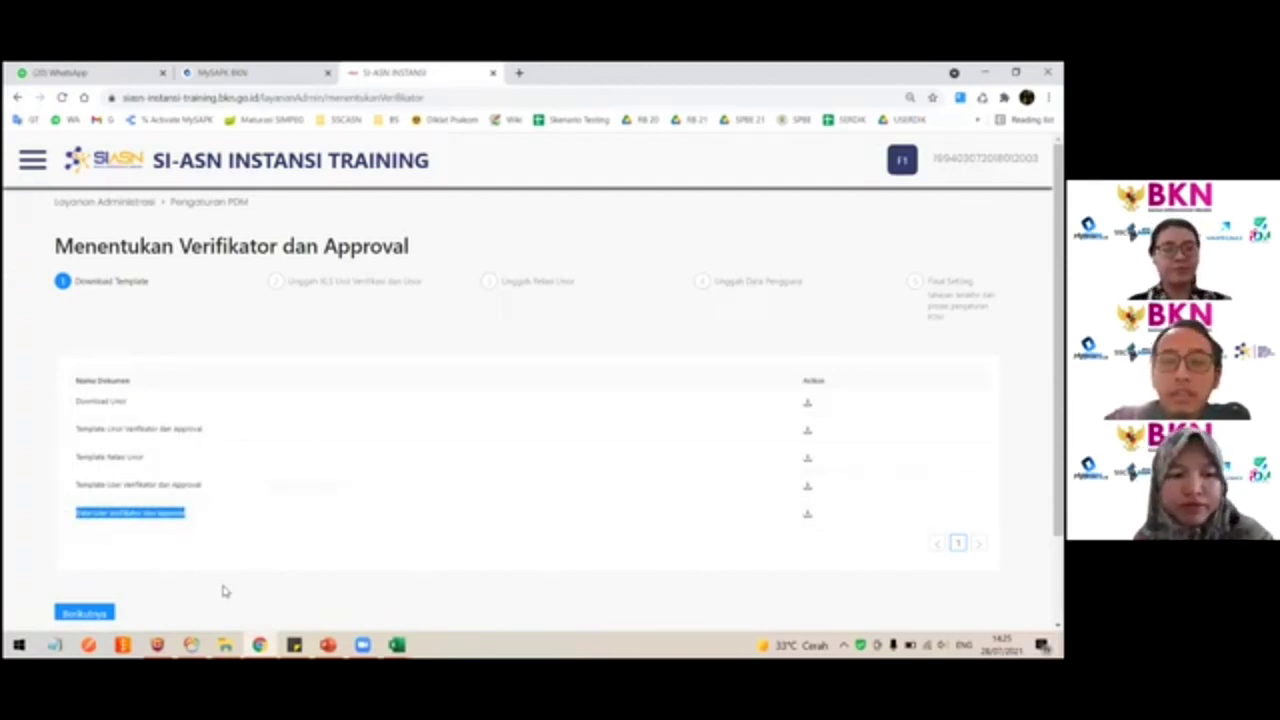
left_click(289, 593)
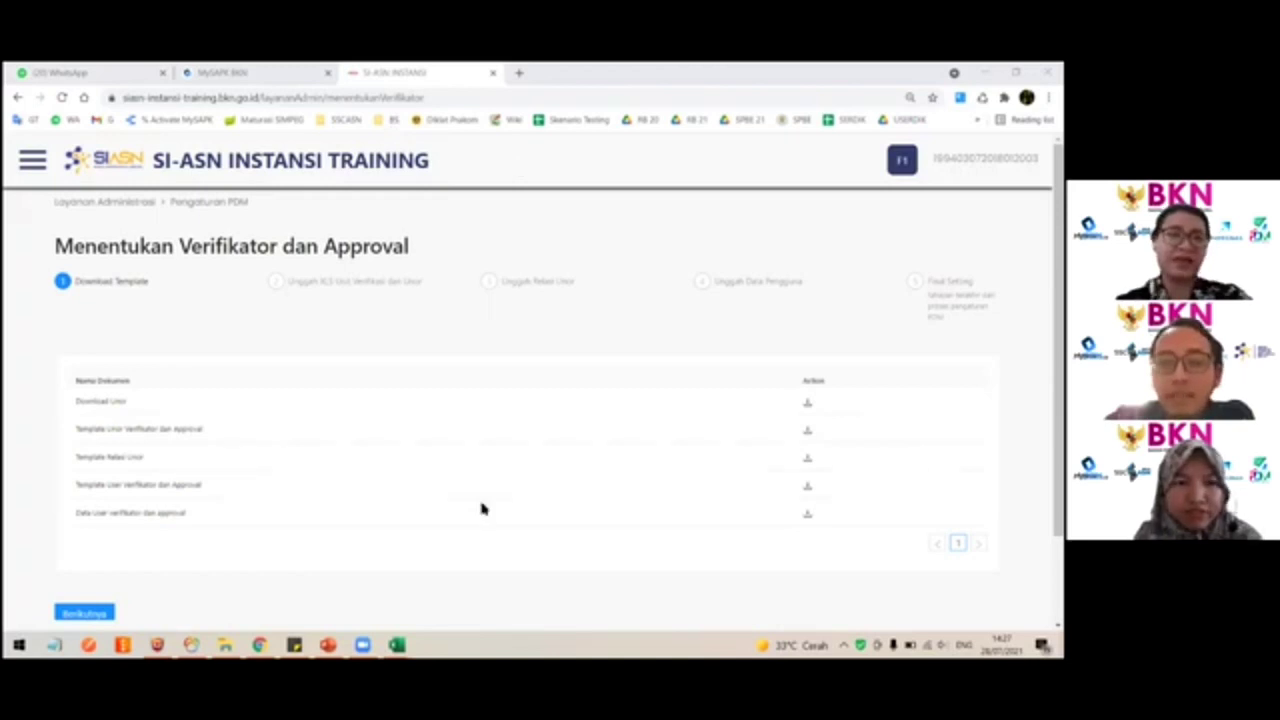
Step: Switch to the MySAPK BKN site and log out of the current account
left_click(262, 72)
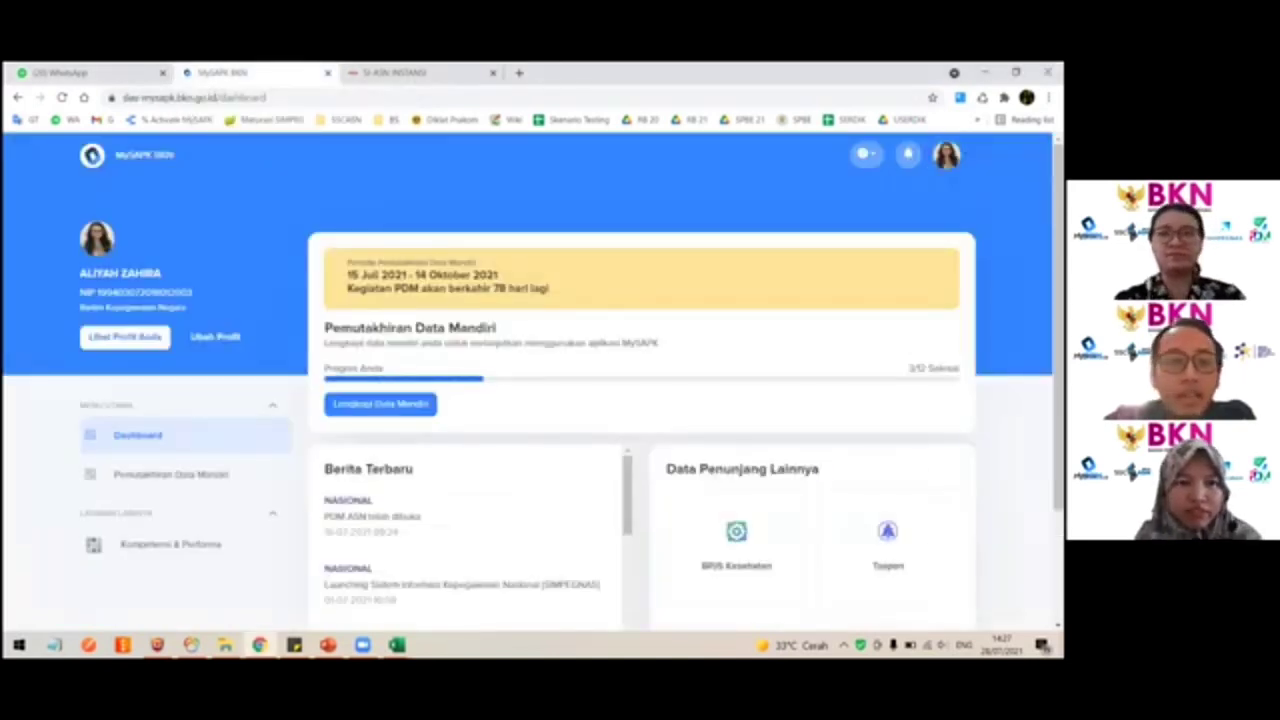
left_click(946, 155)
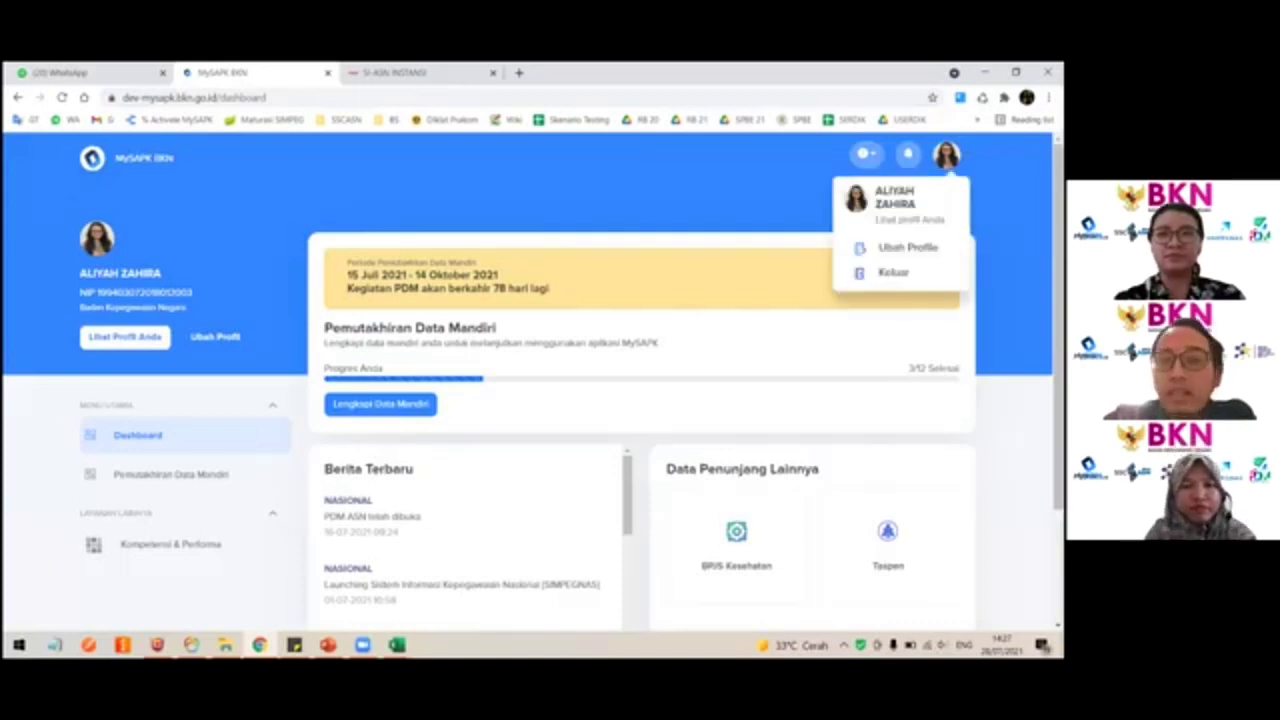
left_click(893, 272)
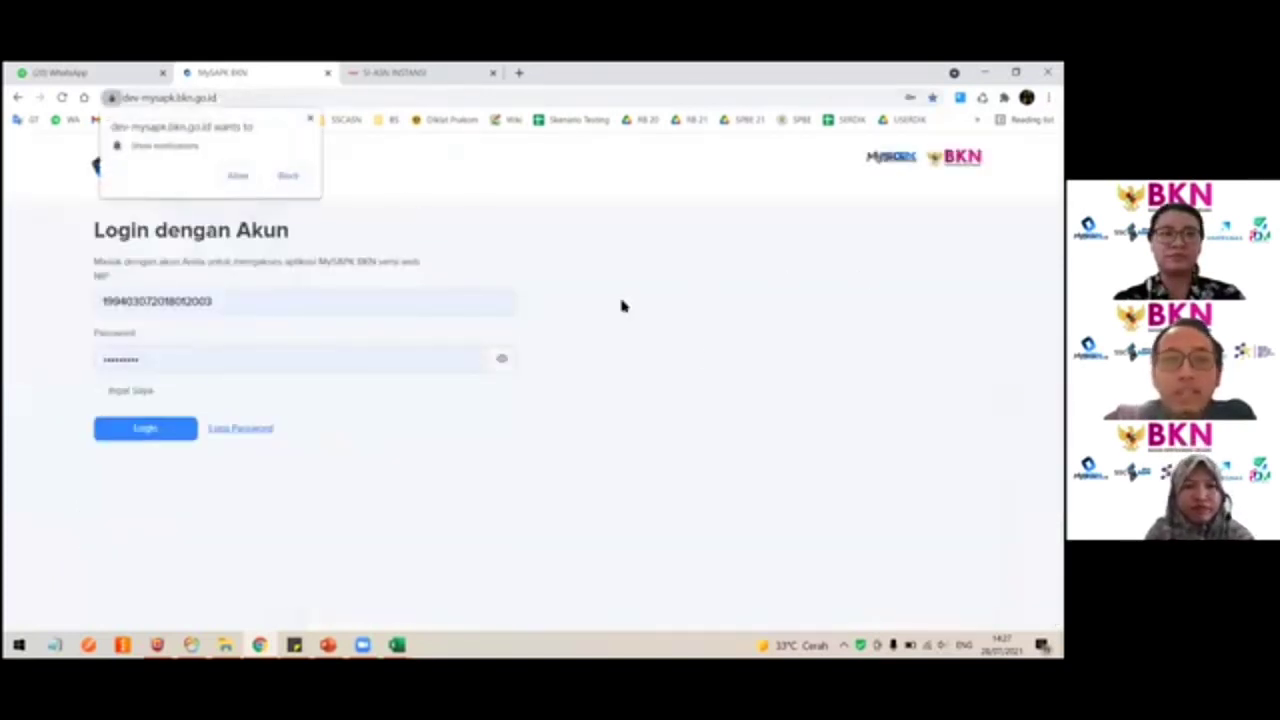